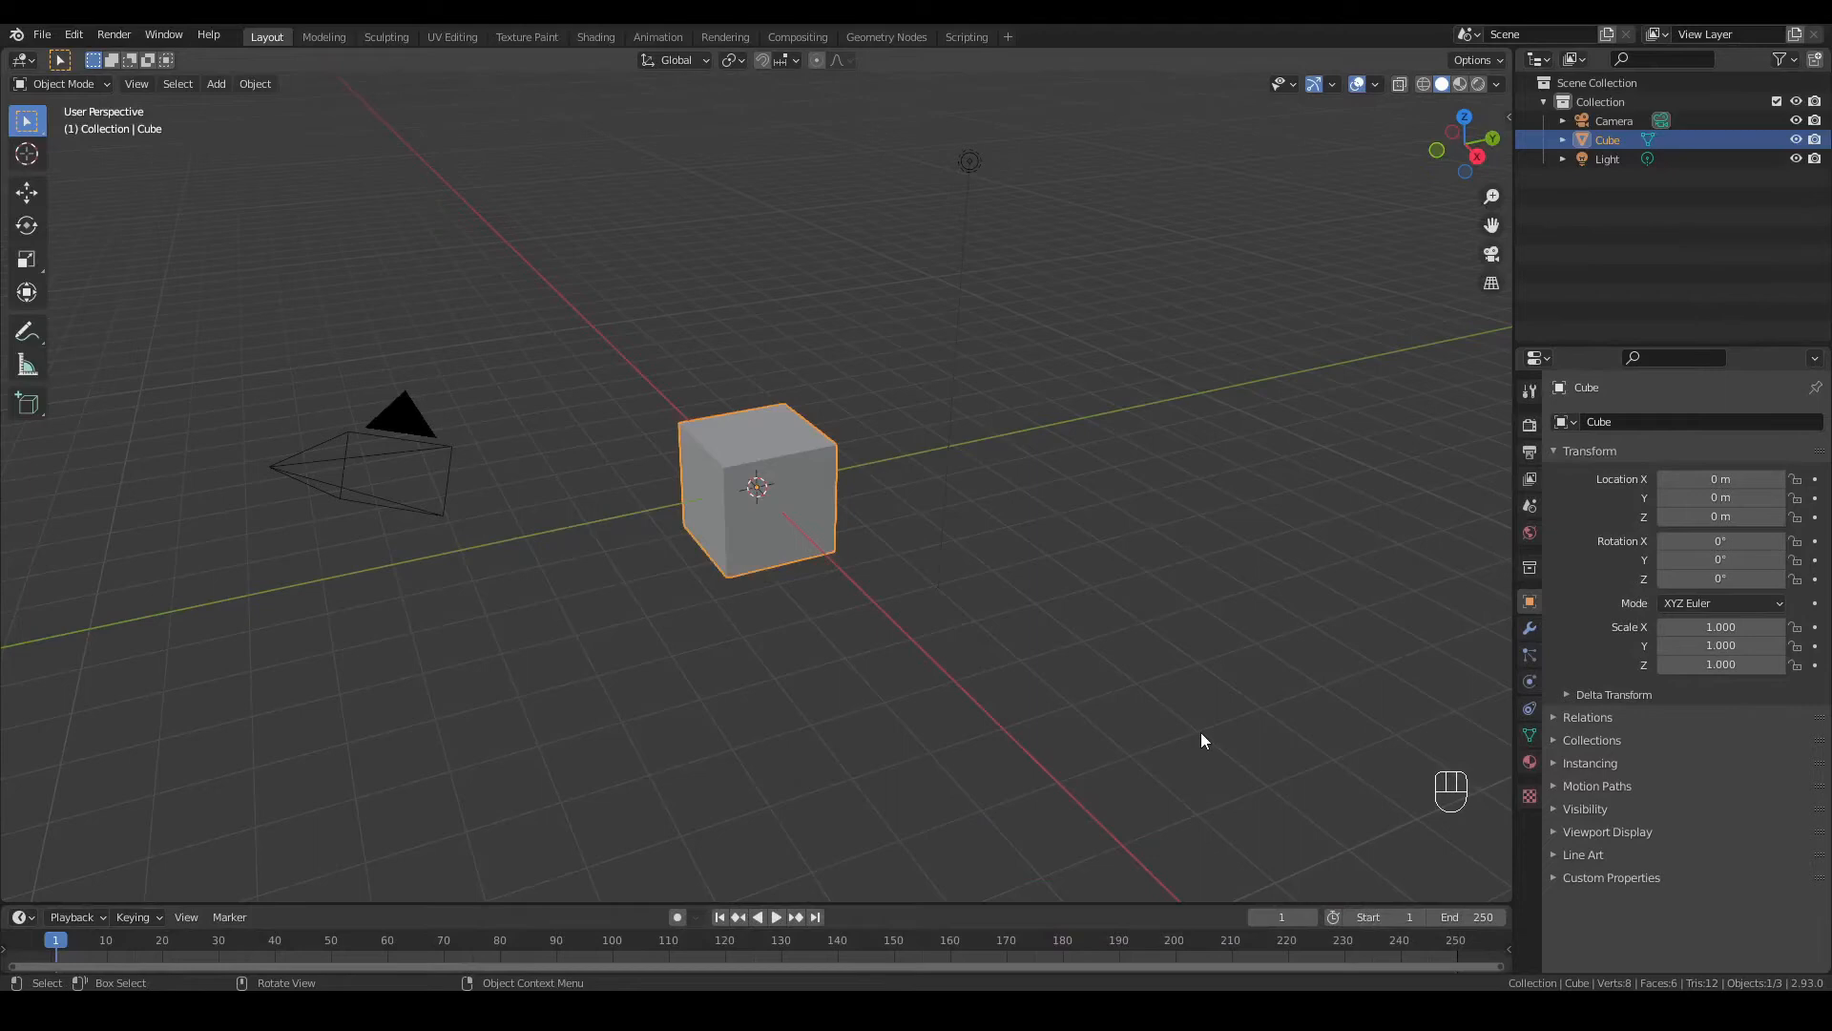
Step: Delete the default cube and add a text object at the world origin
key("Delete")
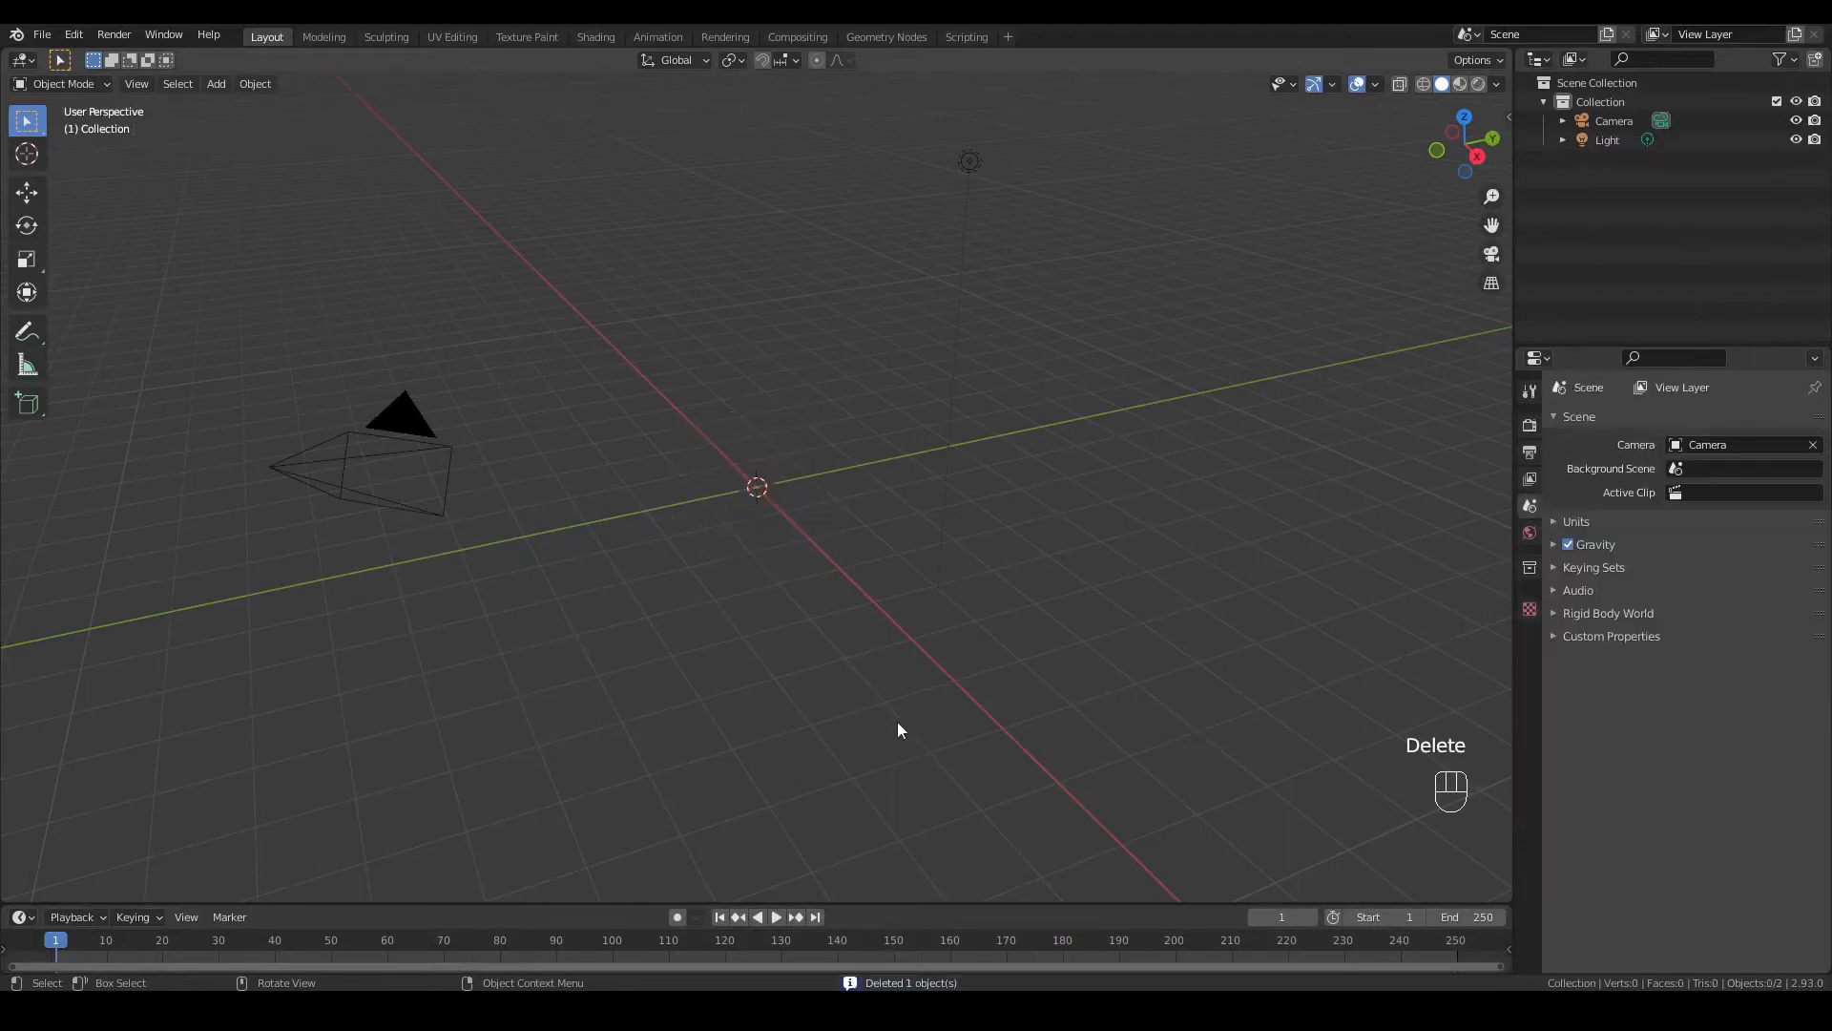
left_click(214, 87)
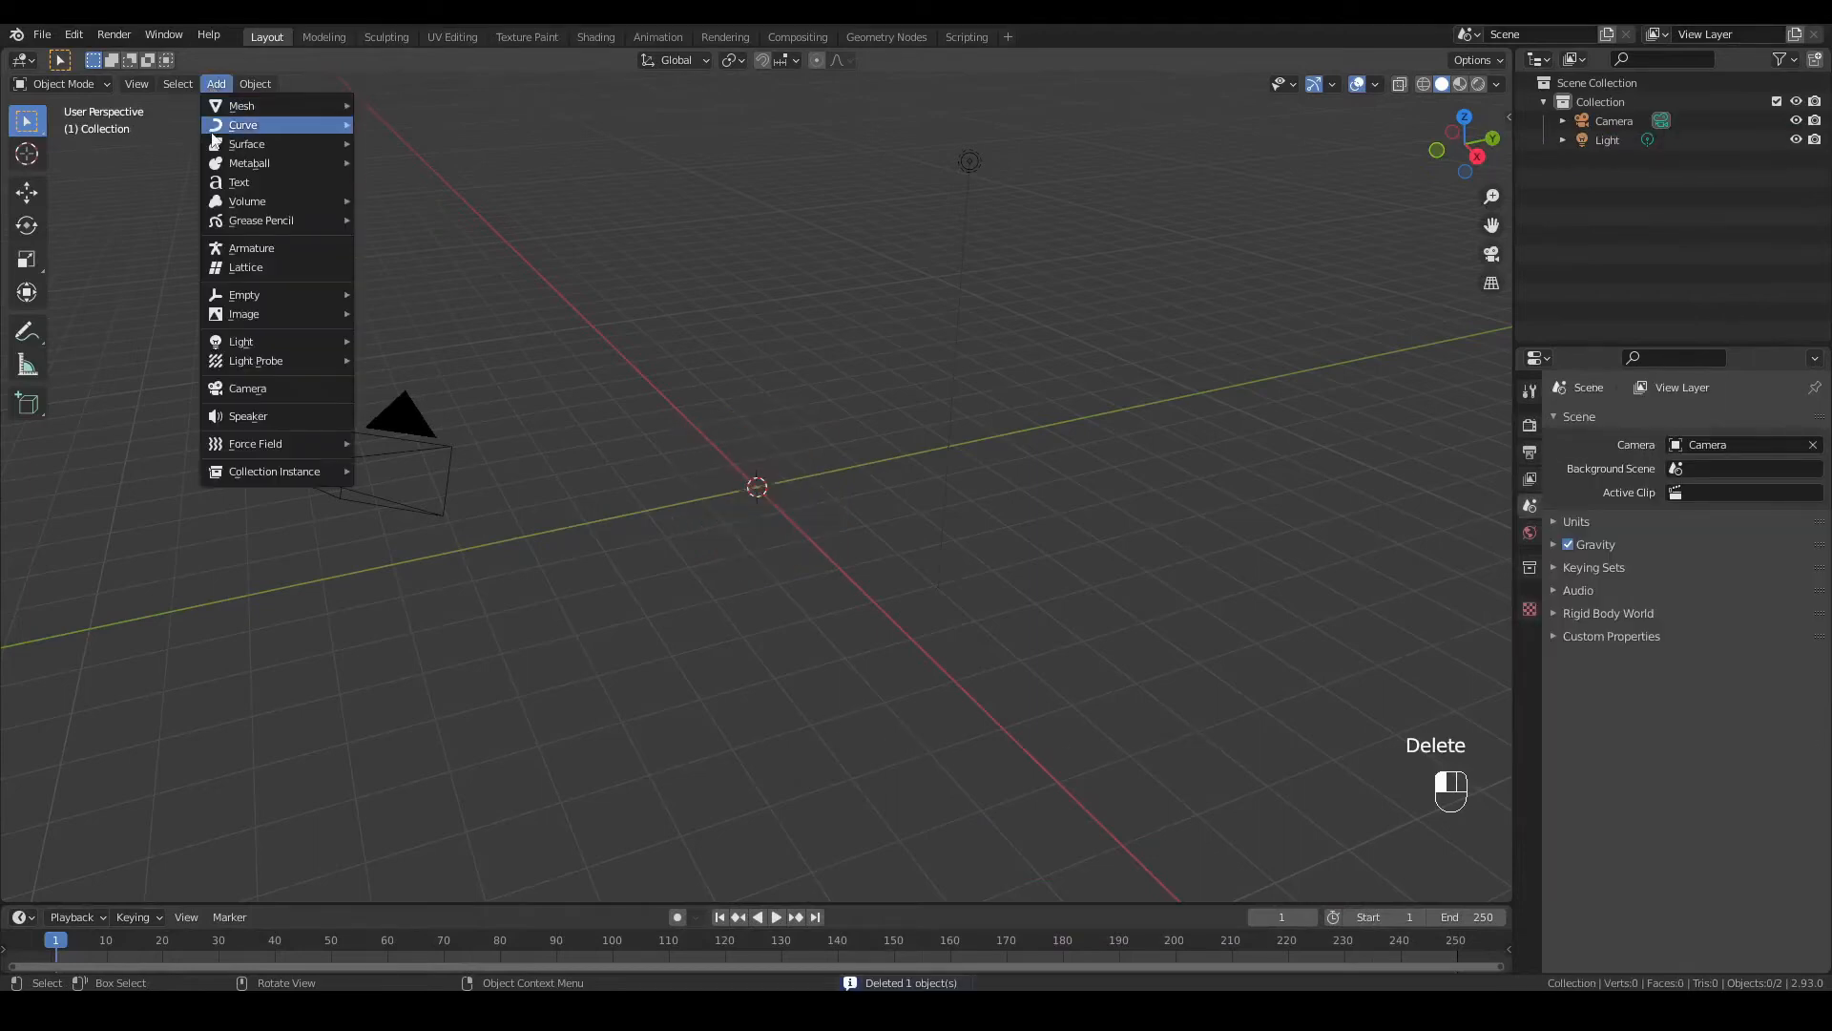
left_click(254, 184)
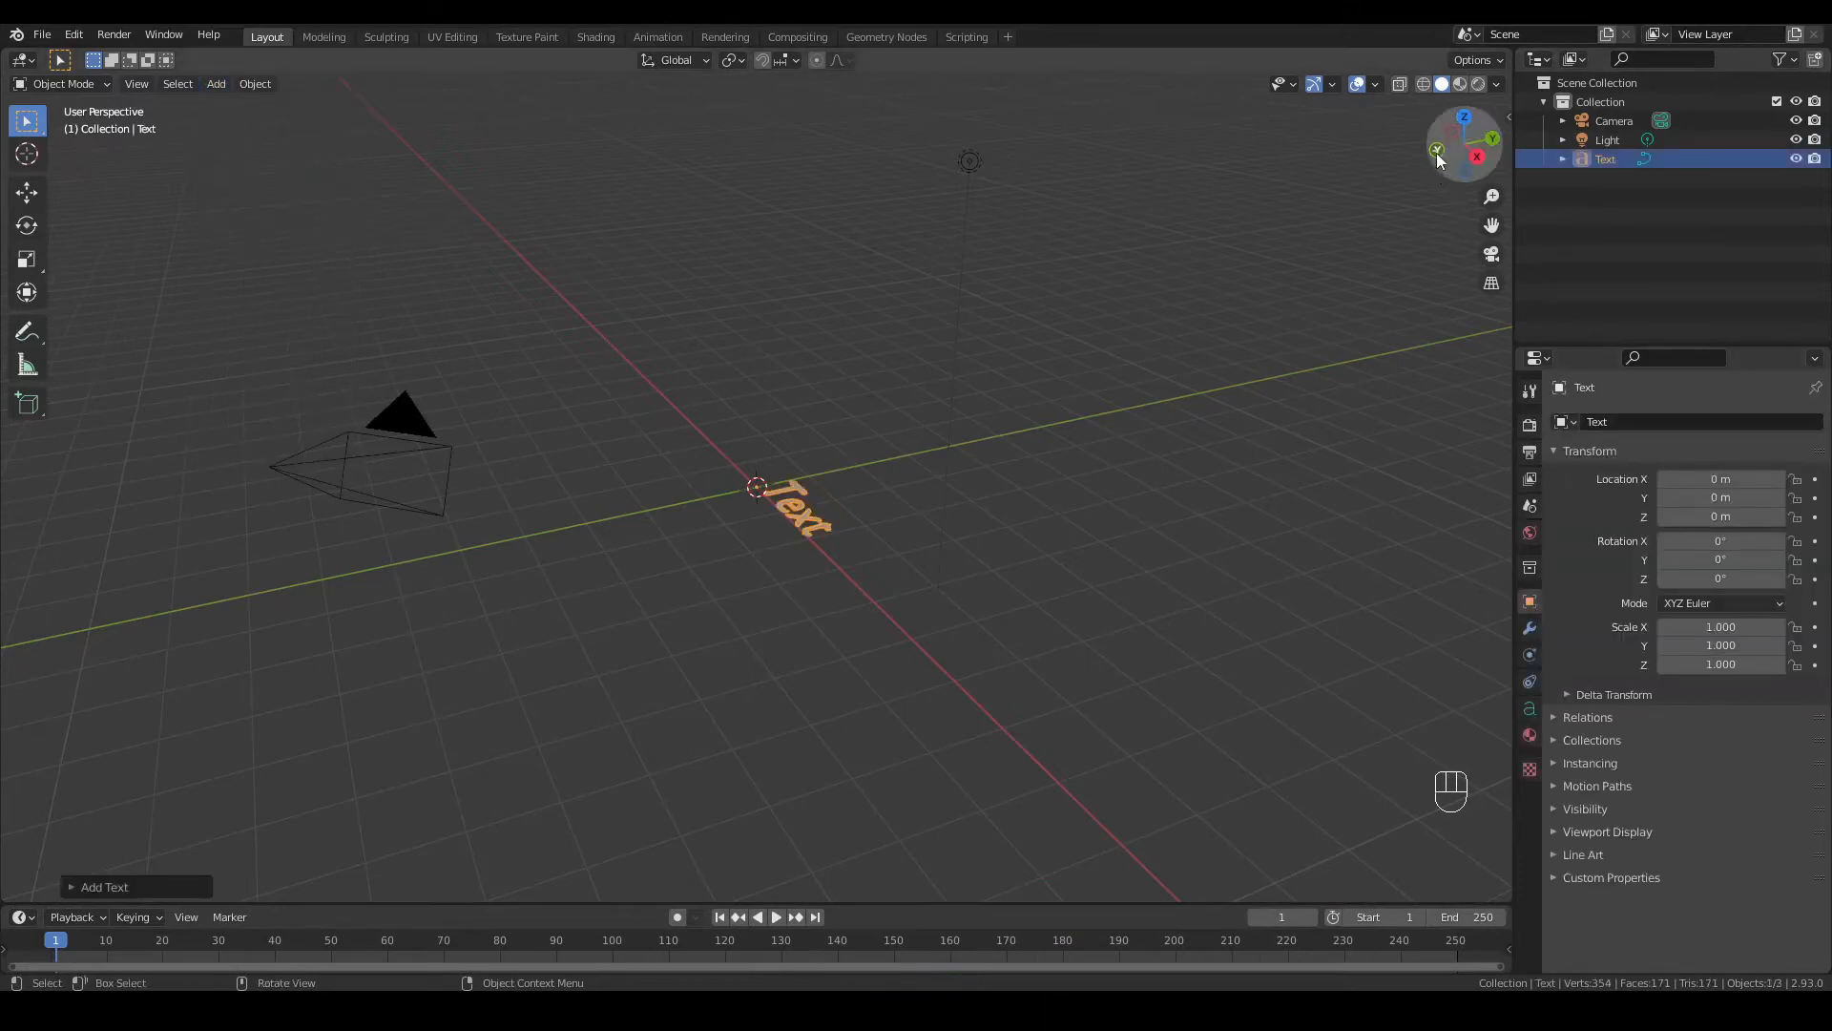
Step: Rotate the text object 90° around the X axis so that it stands upright
left_click_drag(1439, 158, 1403, 167)
scroll(1090, 432, "up", 3)
left_click(1736, 541)
type("90")
key("Return")
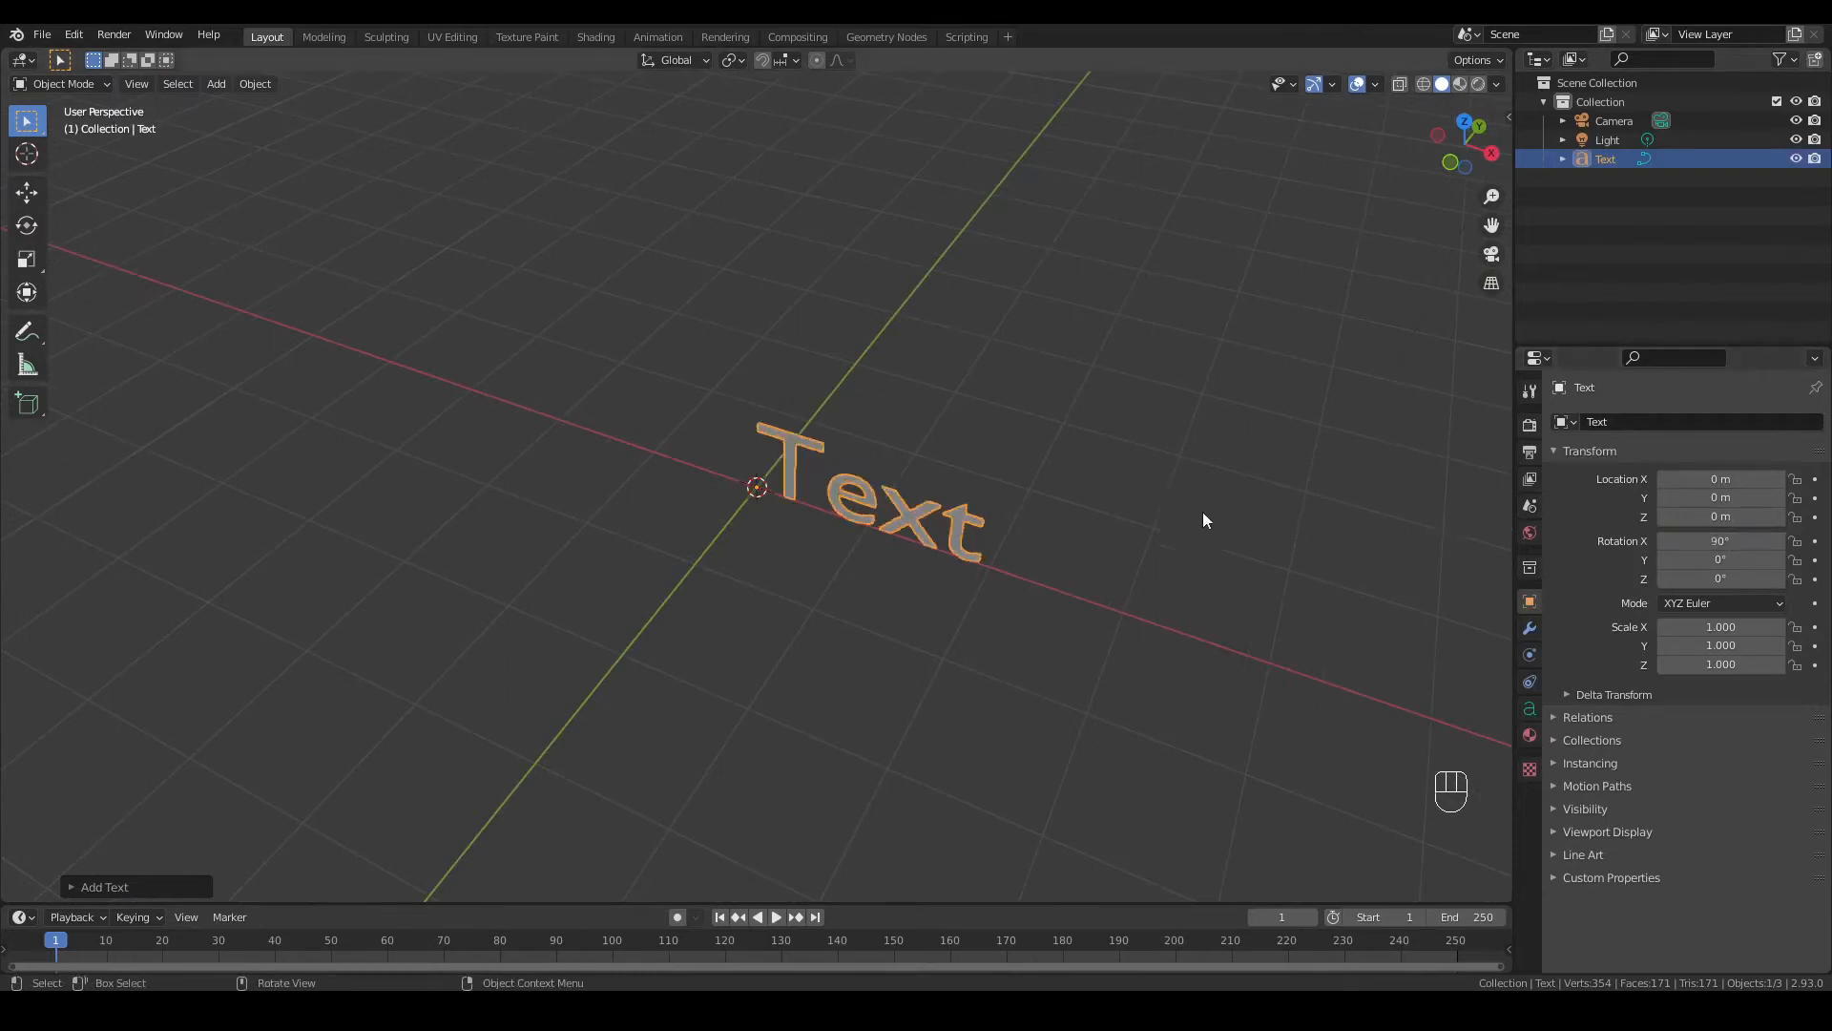
left_click_drag(1450, 132, 1223, 336)
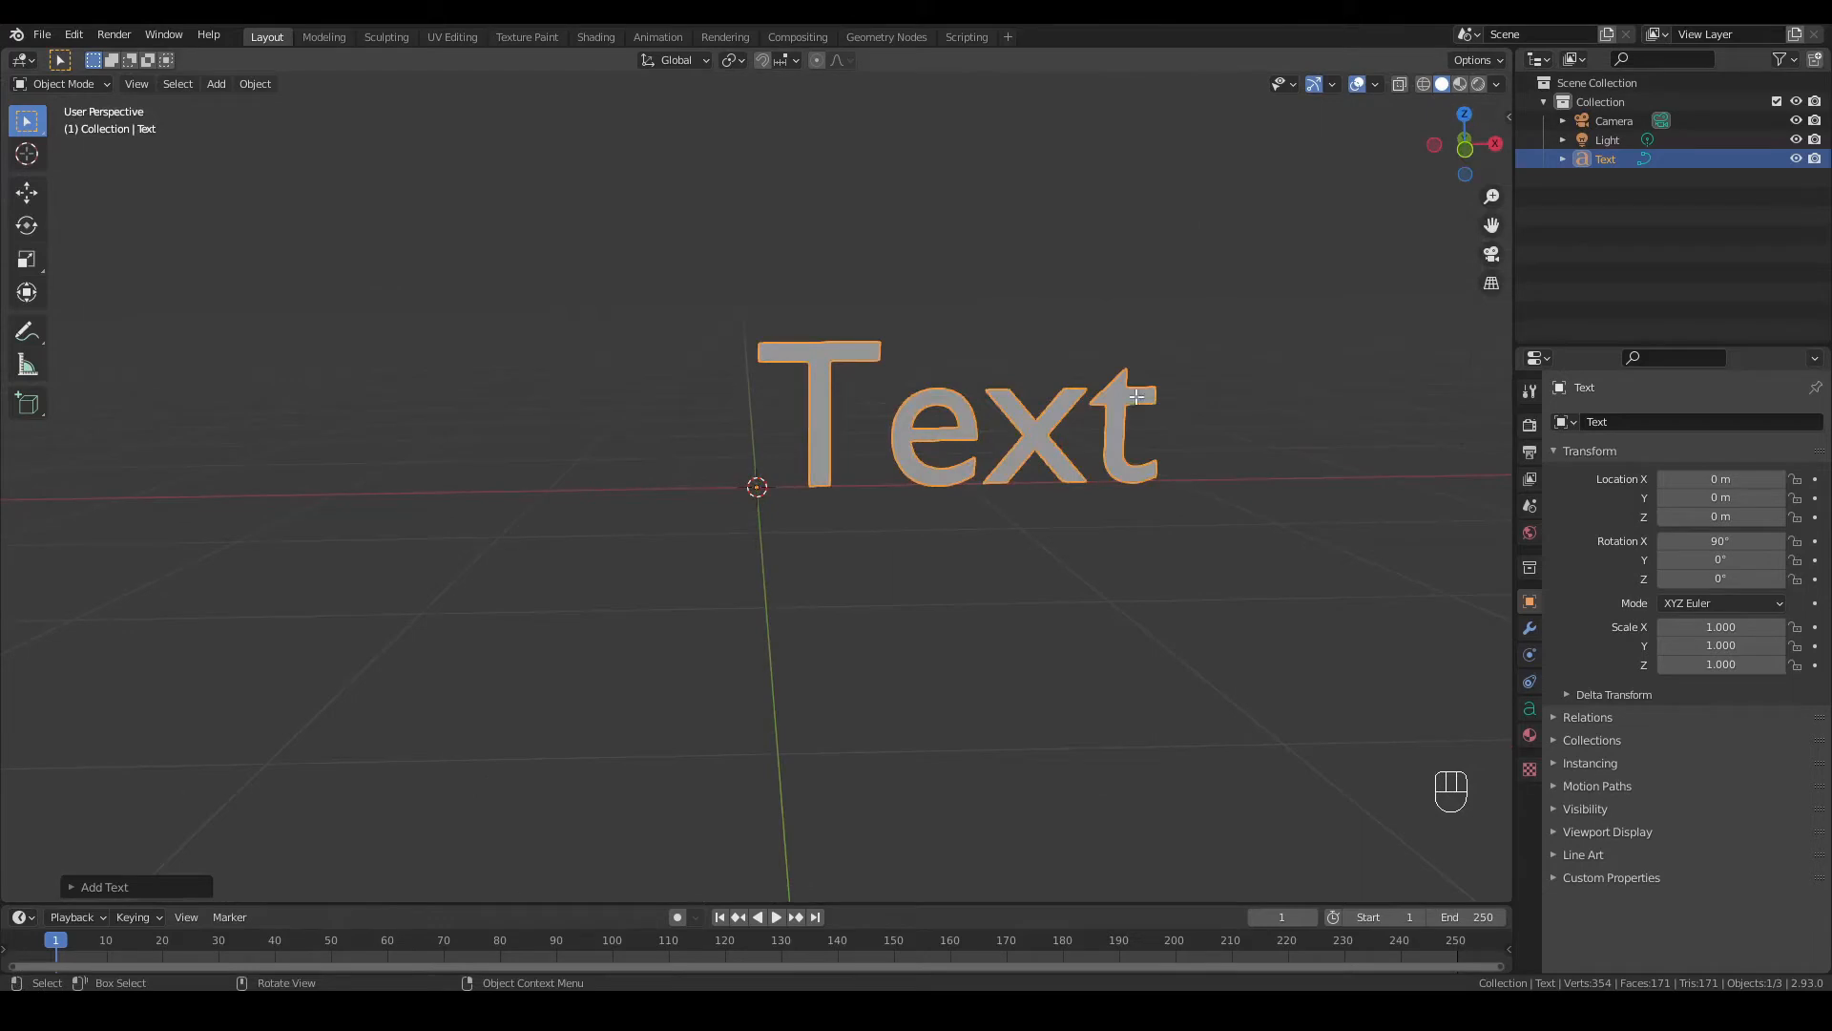
Step: Replace the text object's default wording with HOLOGRAM
key("Tab")
key("BackSpace")
key("BackSpace")
key("BackSpace")
key("BackSpace")
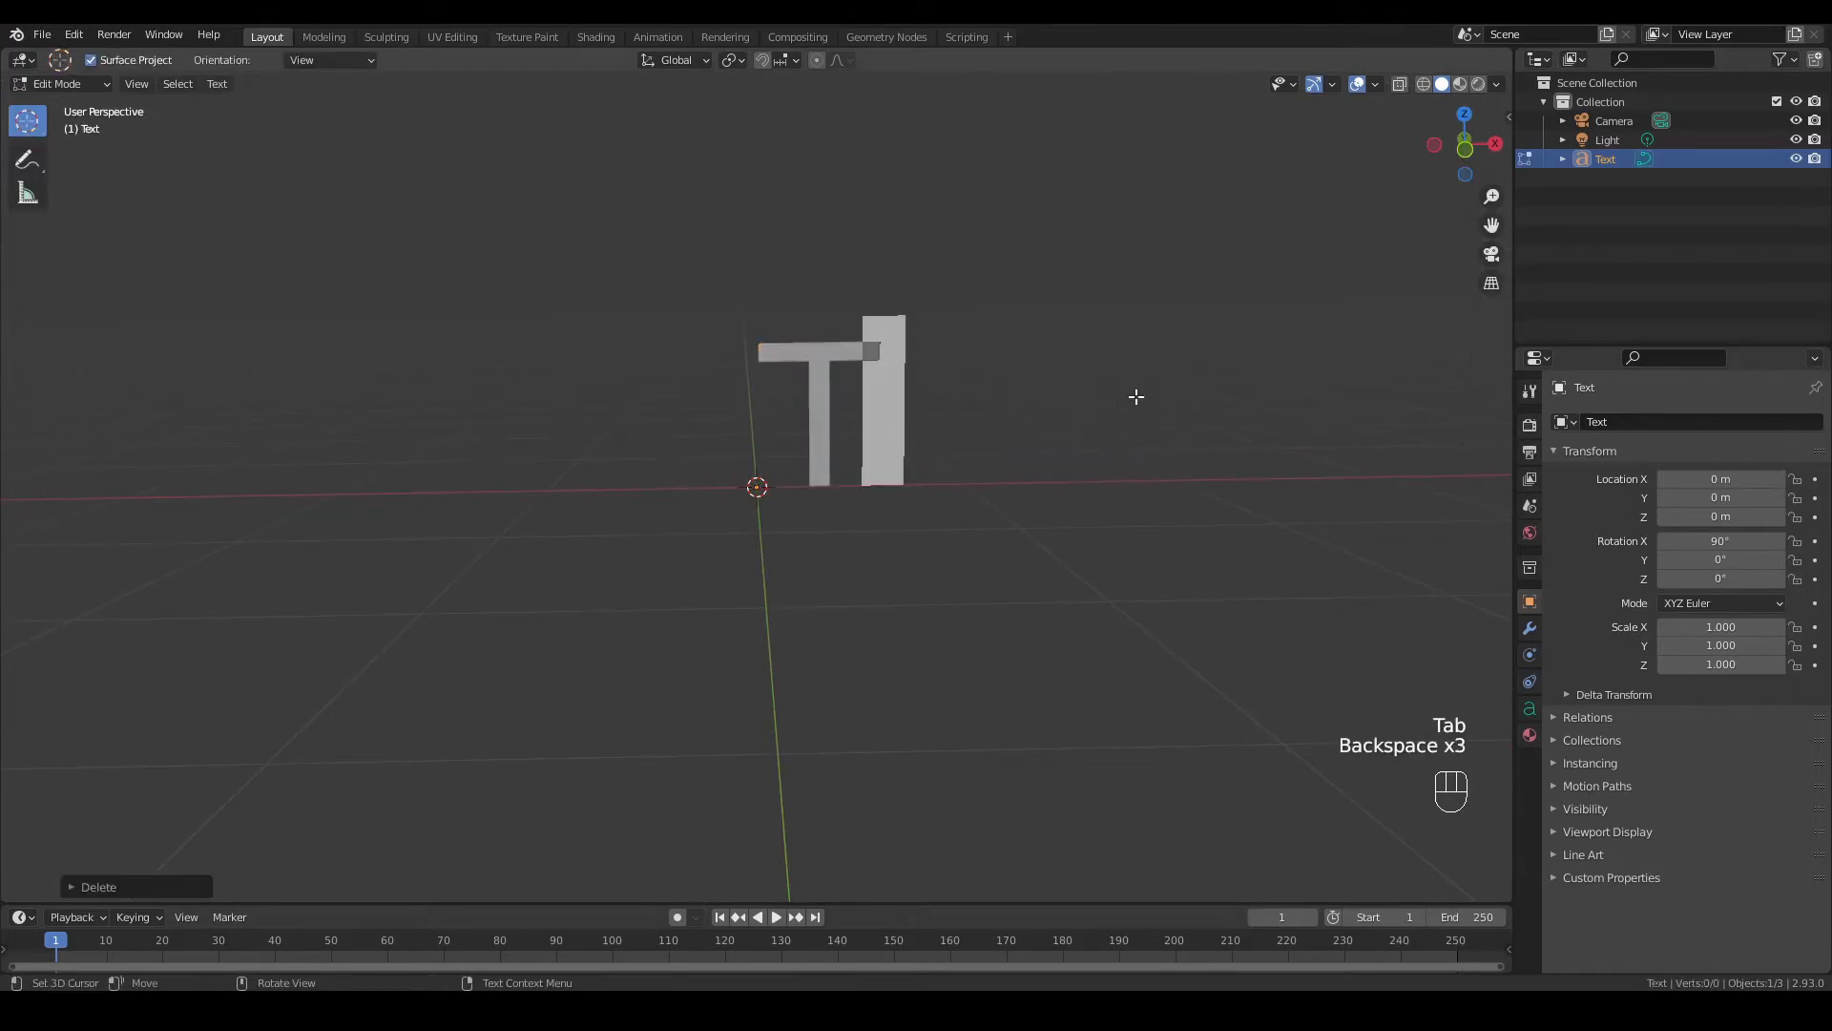
type("HOLOGRAM")
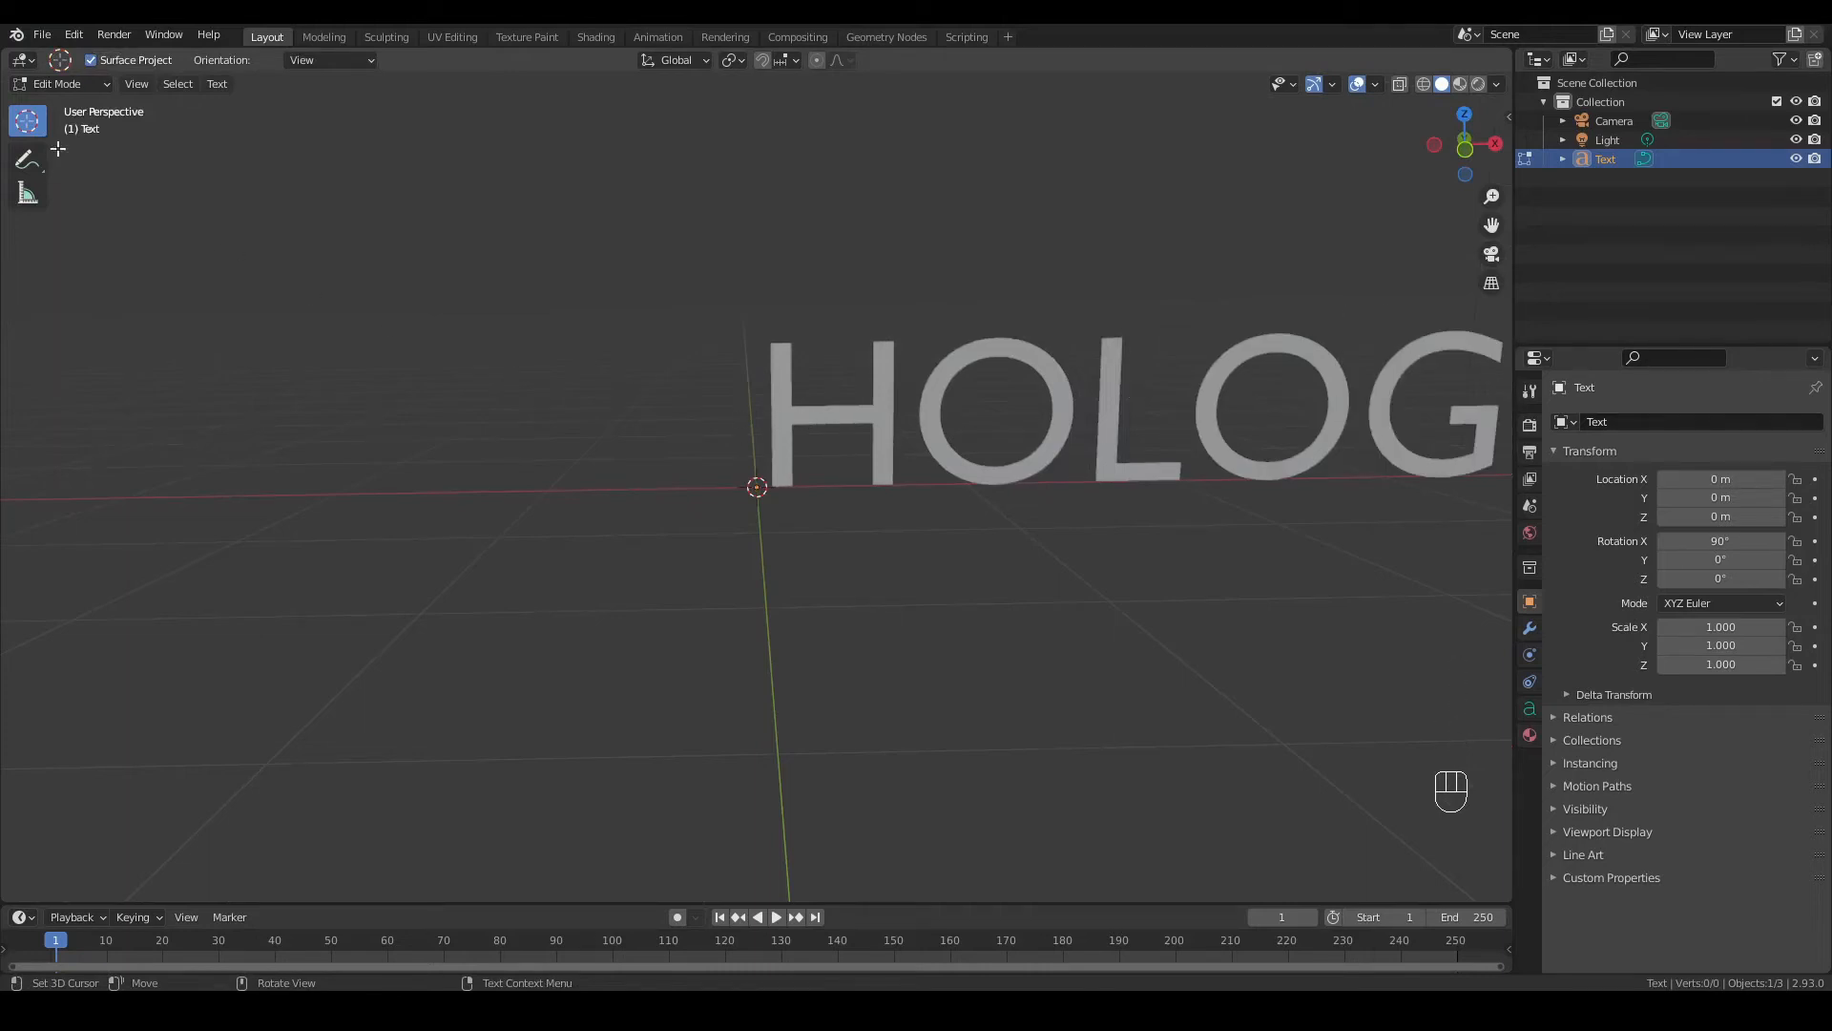
key("Tab")
Step: Set the horizontal paragraph alignment of the HOLOGRAM text to Center
scroll(866, 560, "down", 3)
scroll(1079, 608, "up", 2)
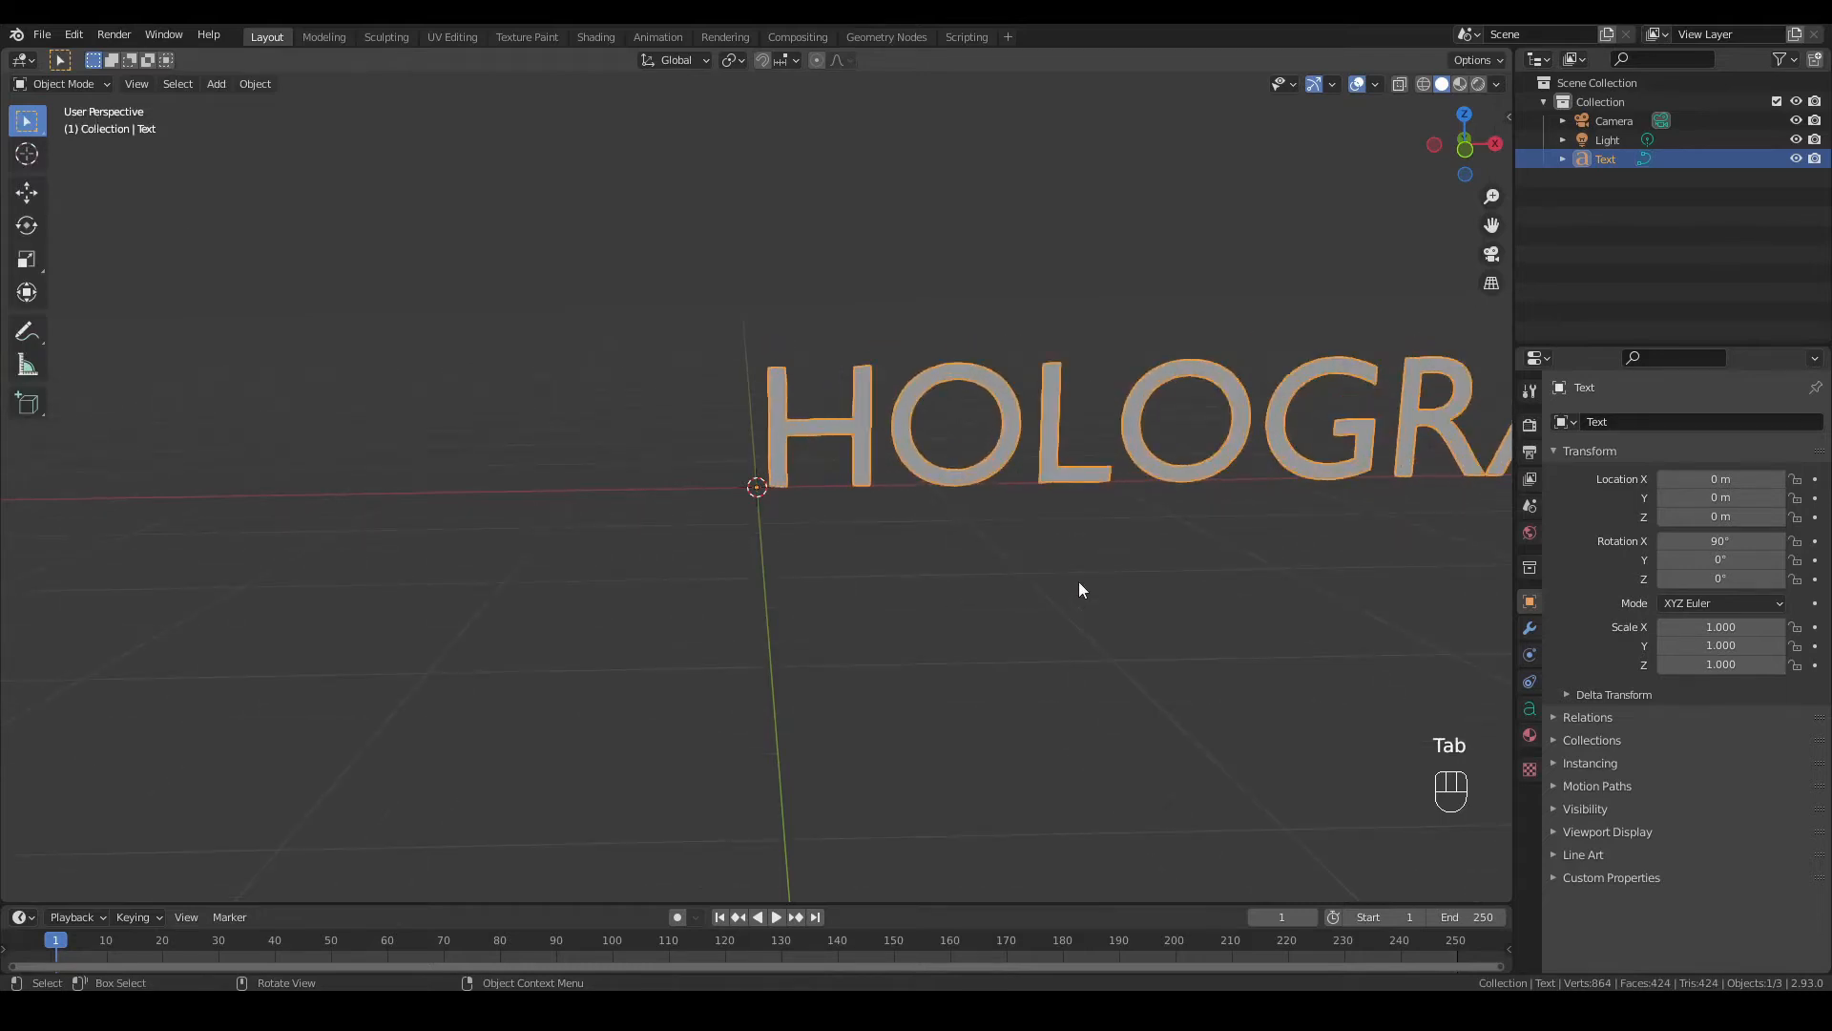
left_click(1530, 712)
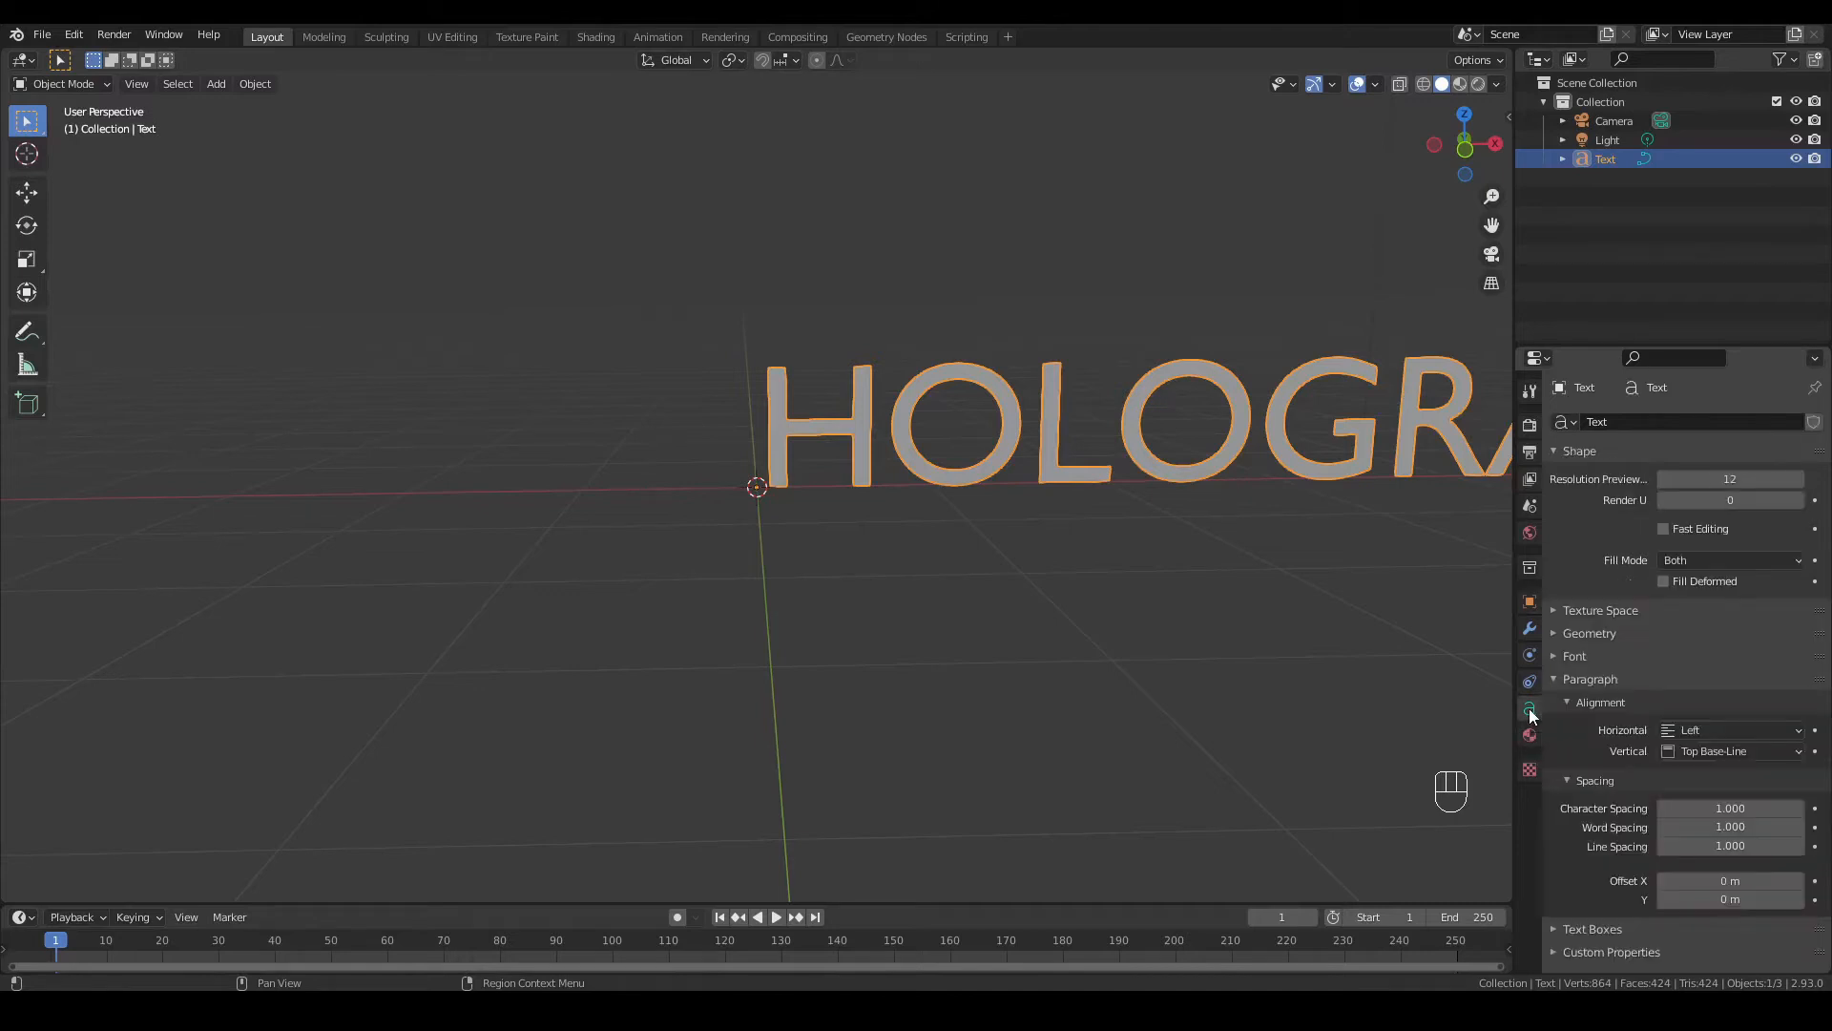
left_click(1703, 729)
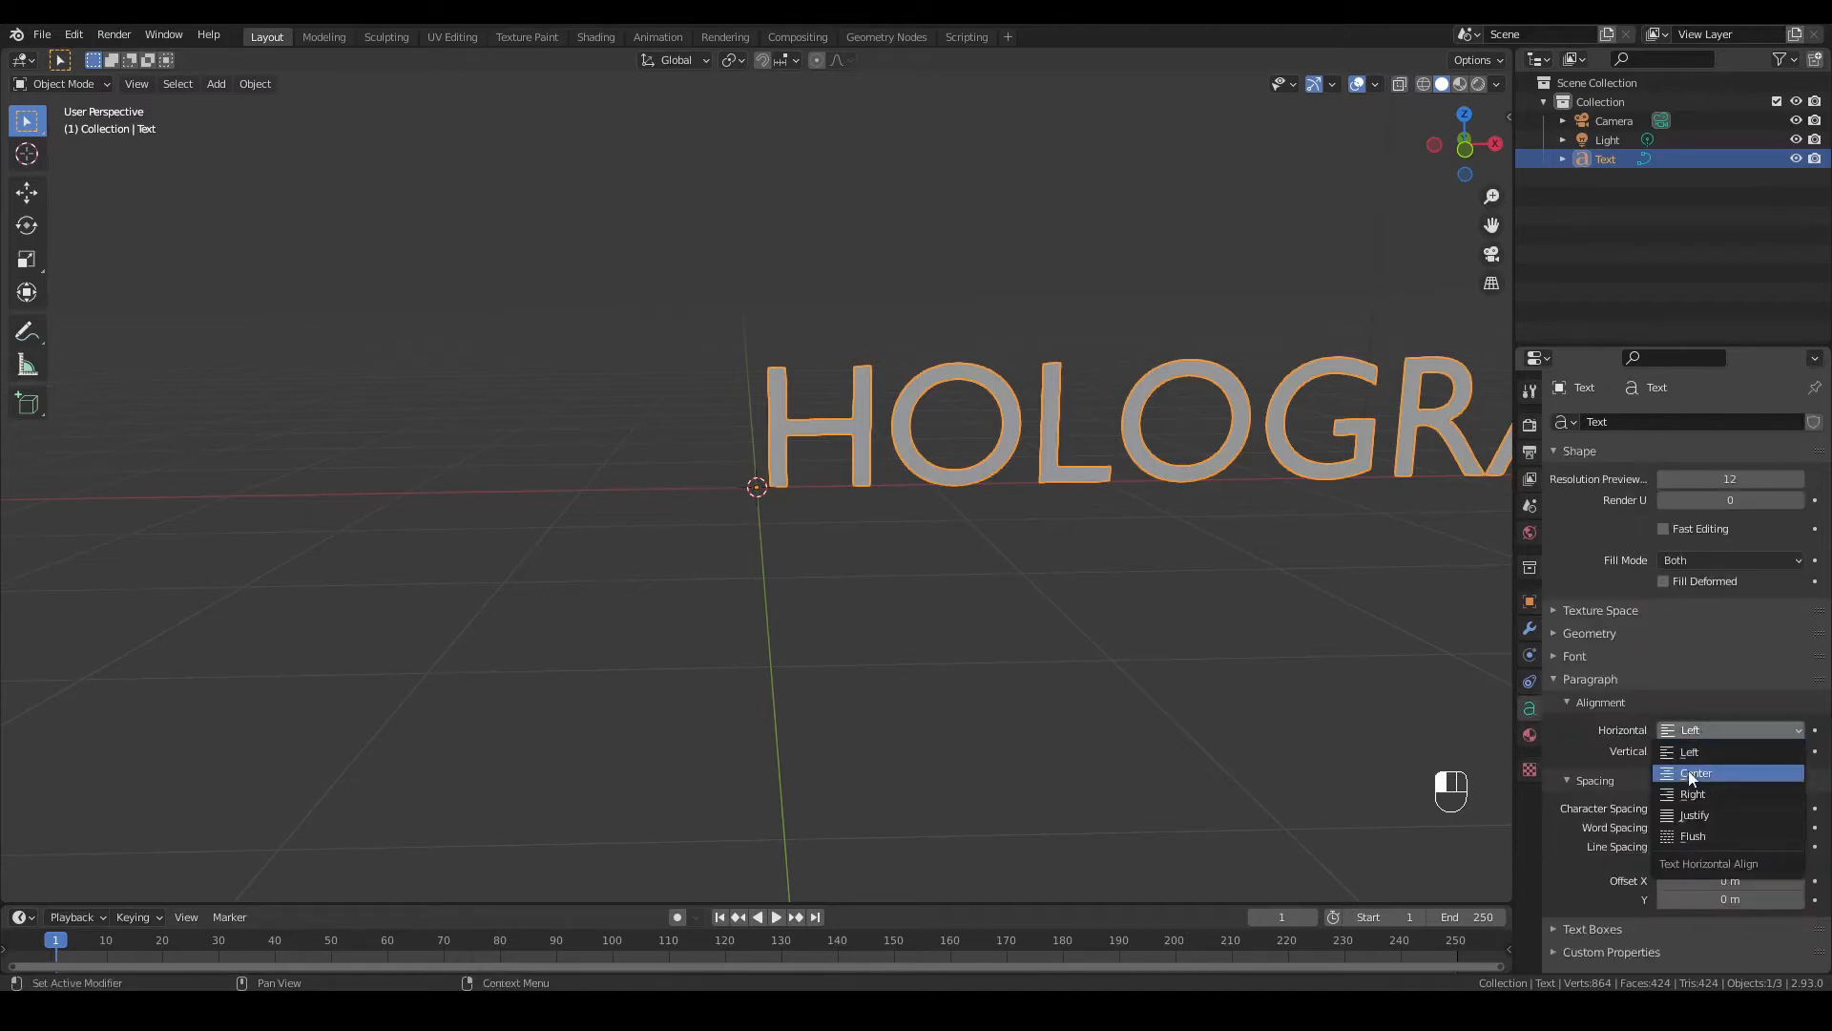
left_click(1694, 773)
Step: Load Arial Bold Italic as the regular font of the HOLOGRAM text
left_click(1576, 658)
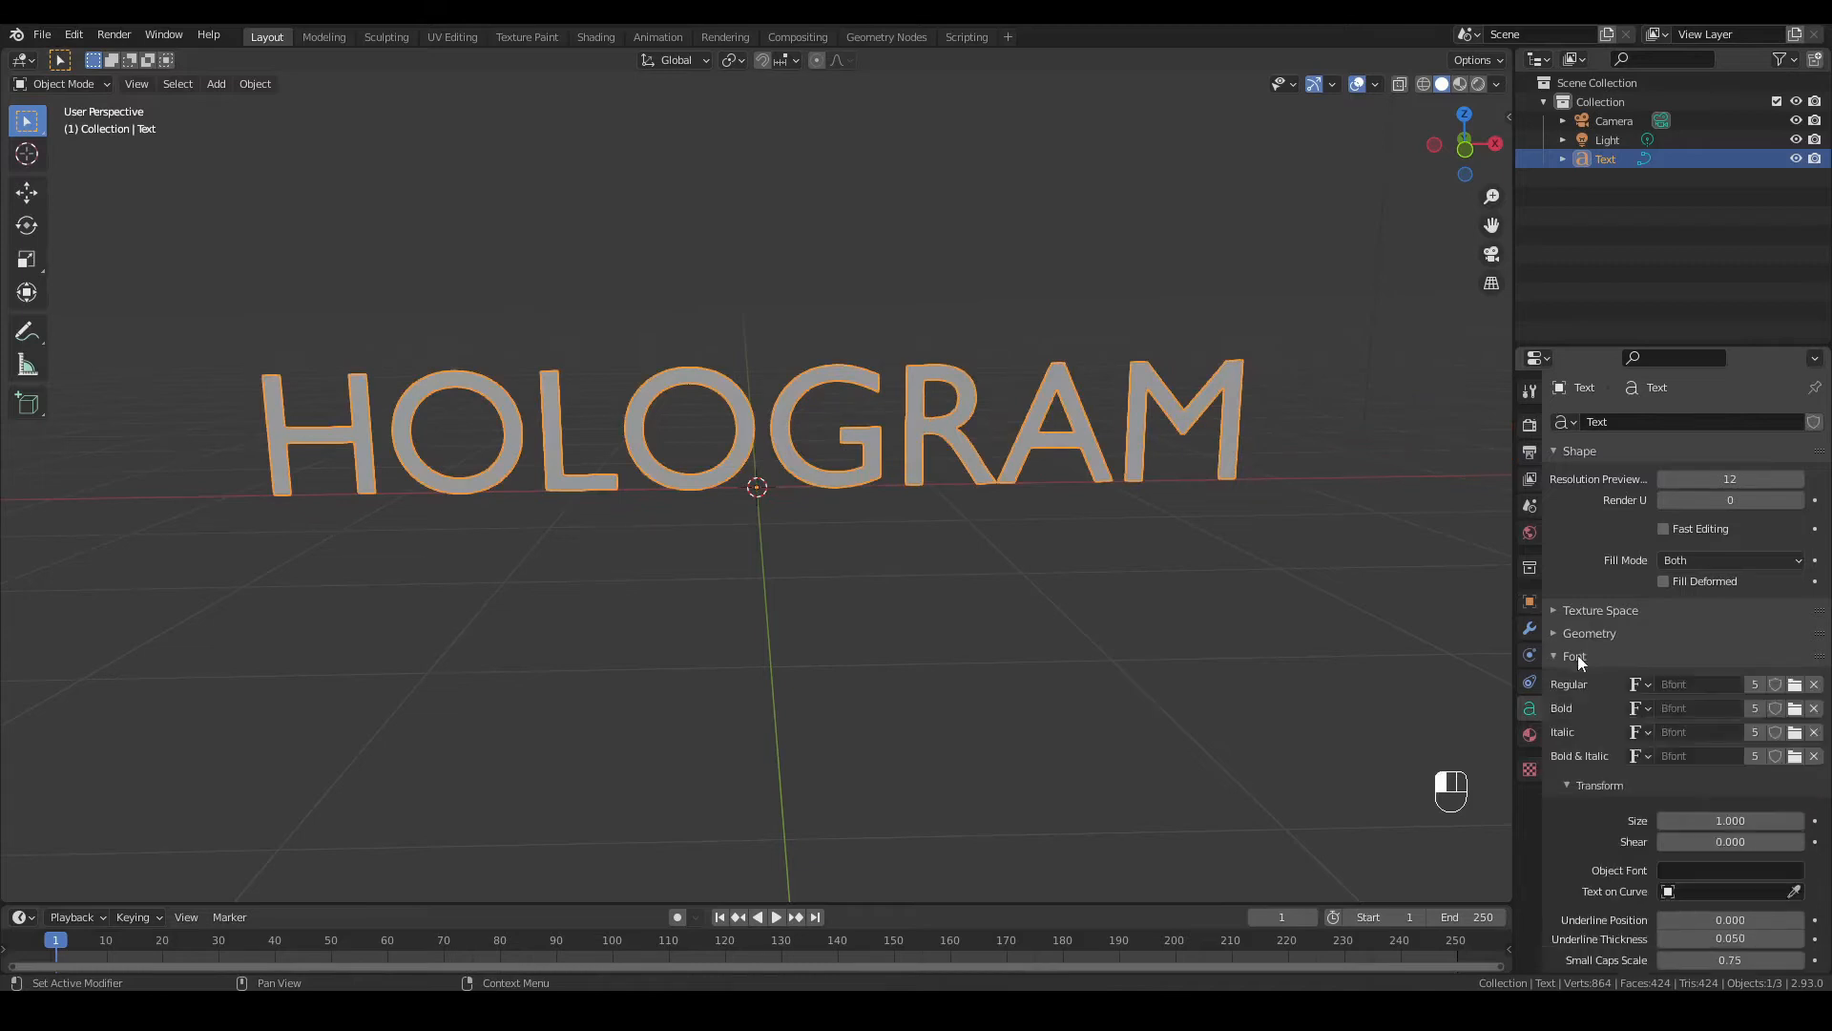
left_click(1797, 686)
left_click(1049, 697)
left_click(1201, 771)
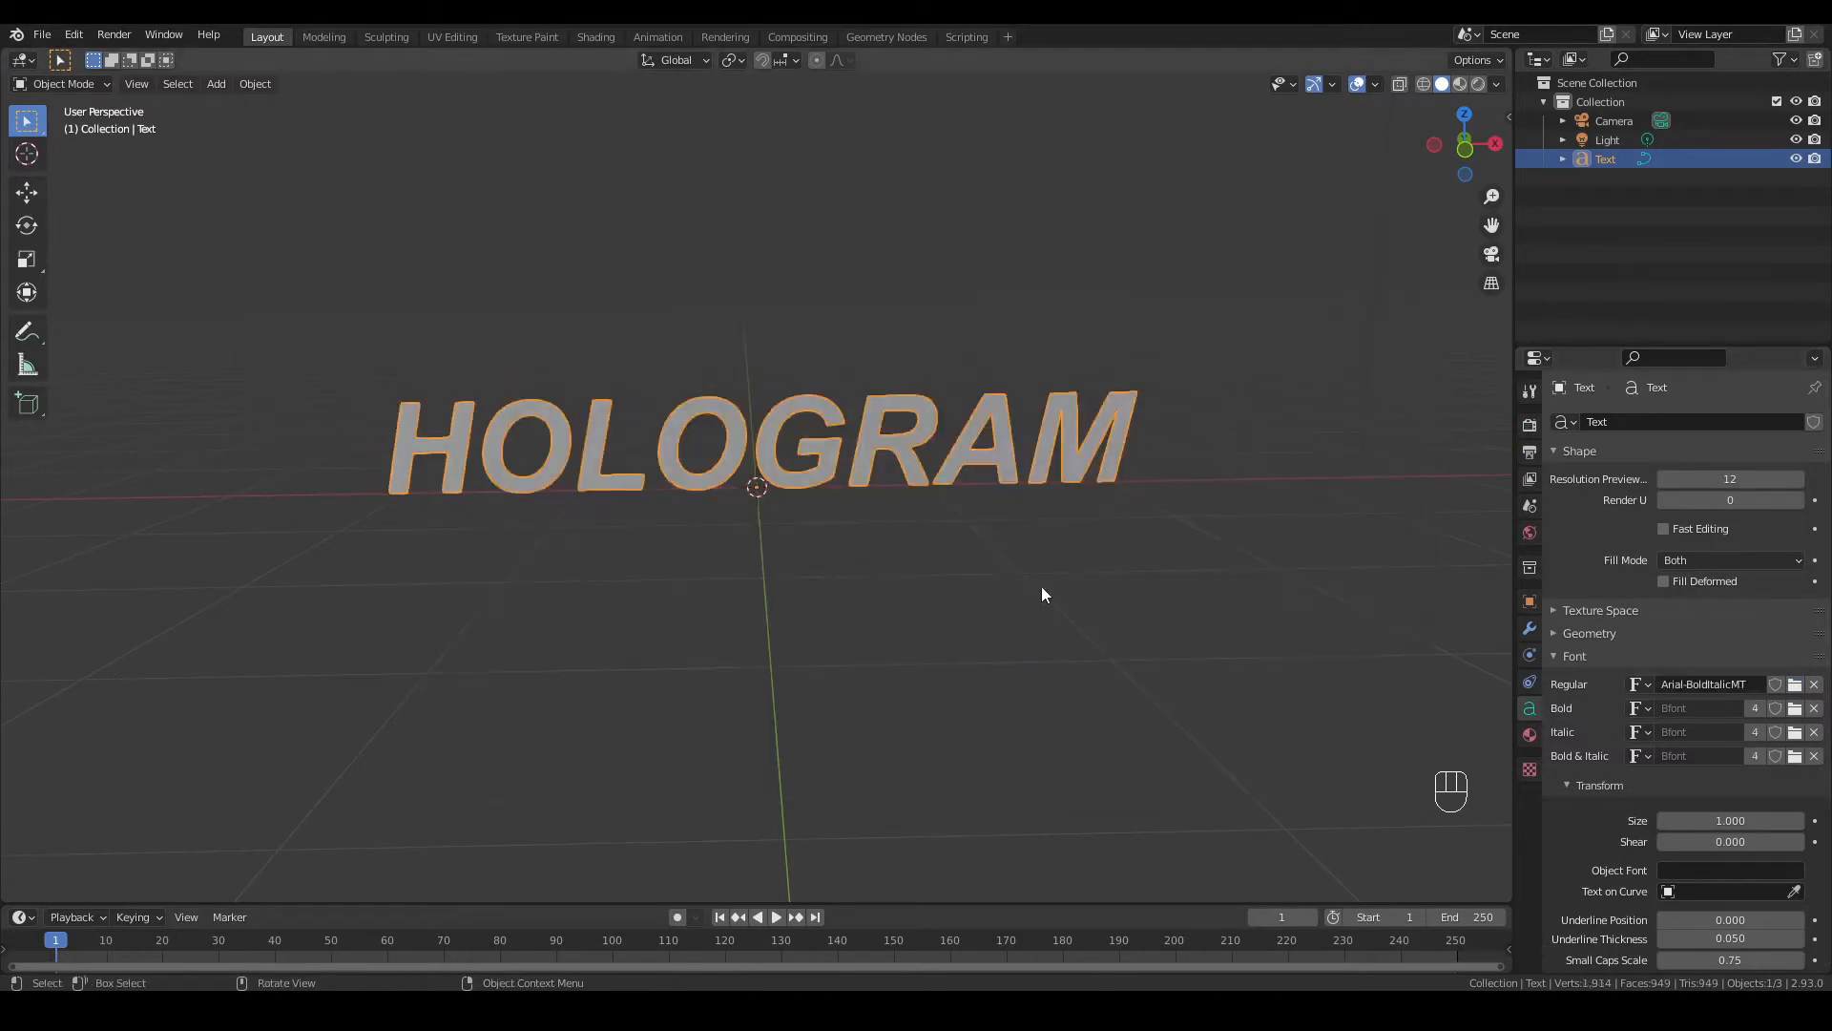
Step: Split the 3D viewport into an upper and a lower area and change the lower one to the Shader Editor
left_click_drag(1465, 144, 932, 638)
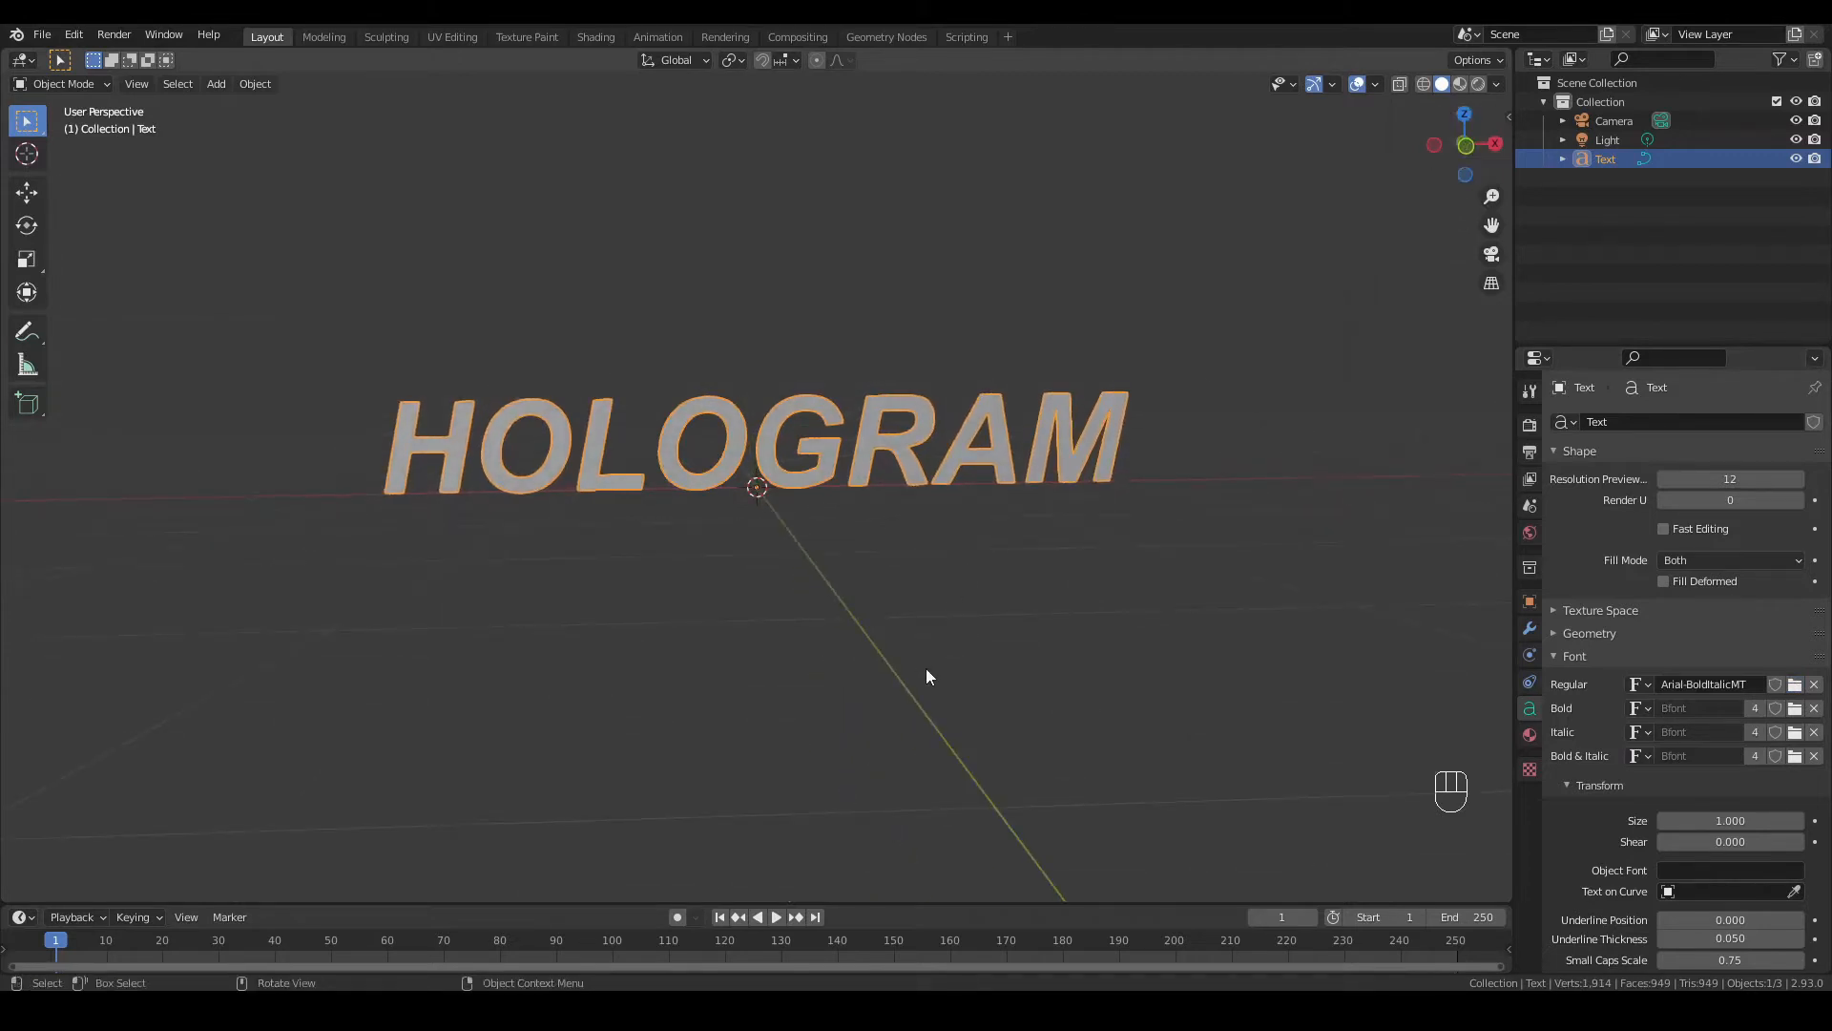
left_click_drag(6, 902, 4, 540)
left_click(19, 552)
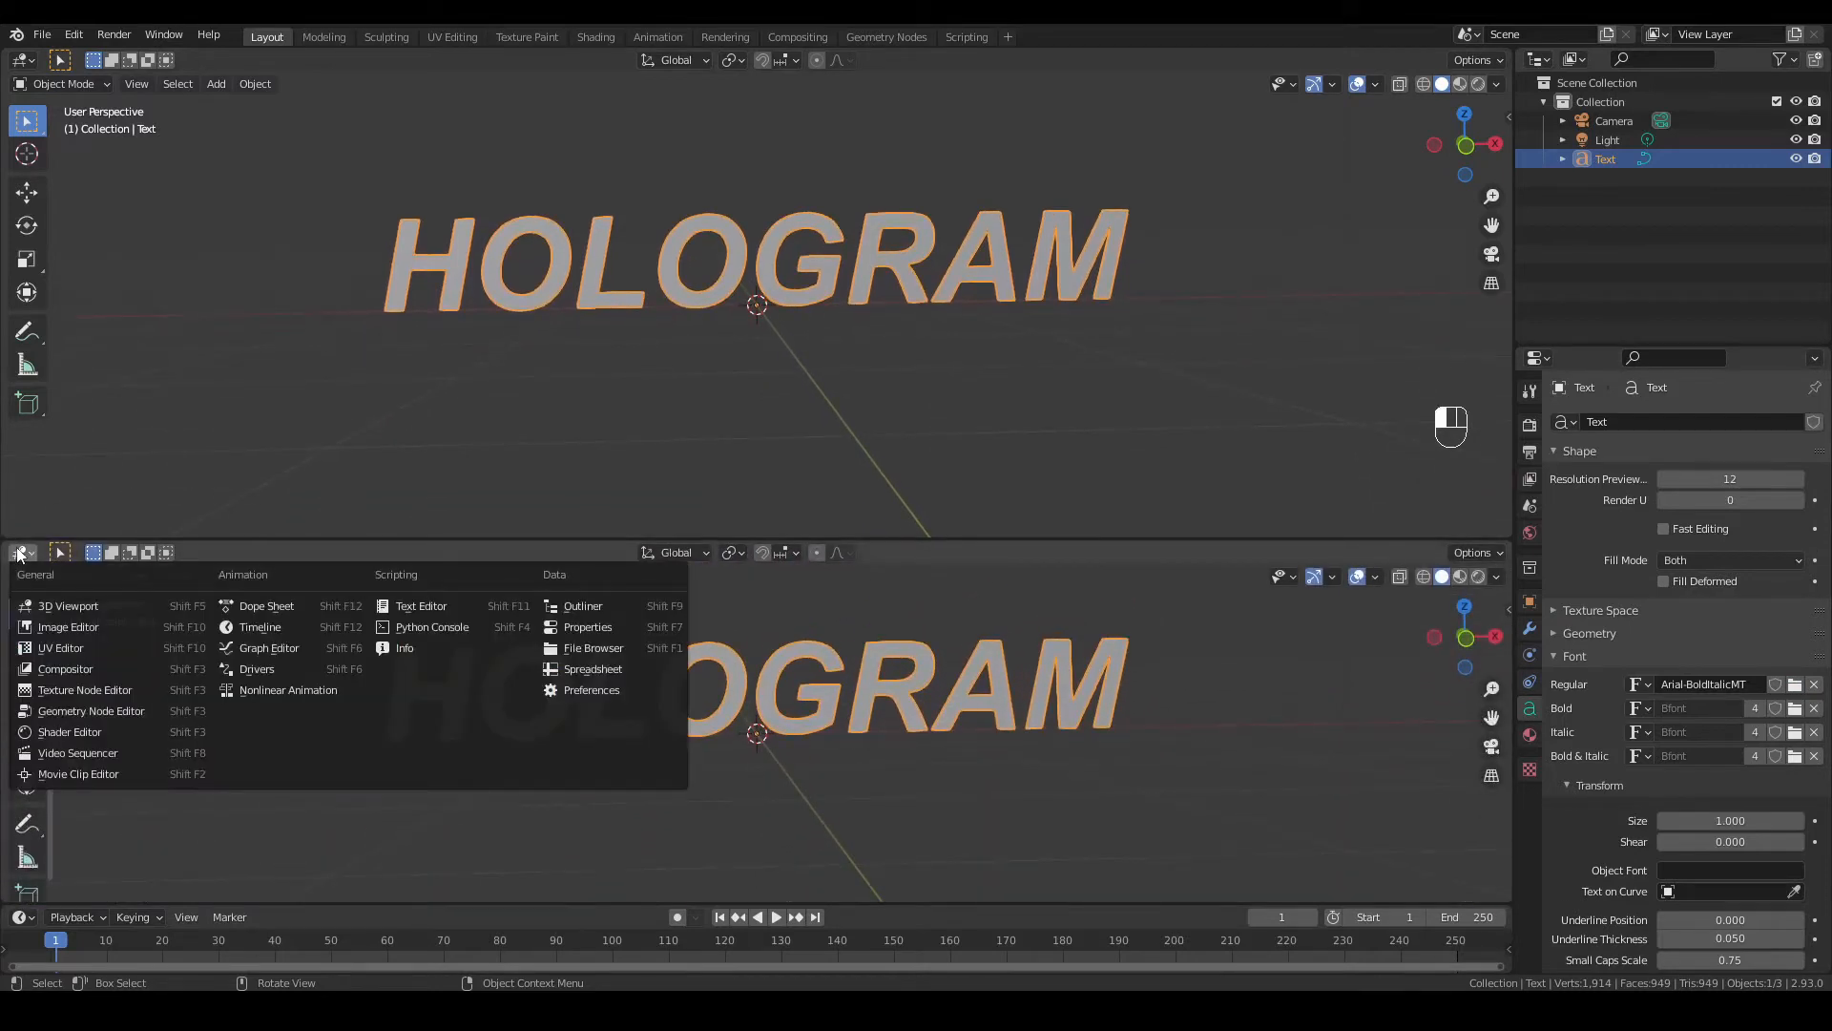
left_click(60, 736)
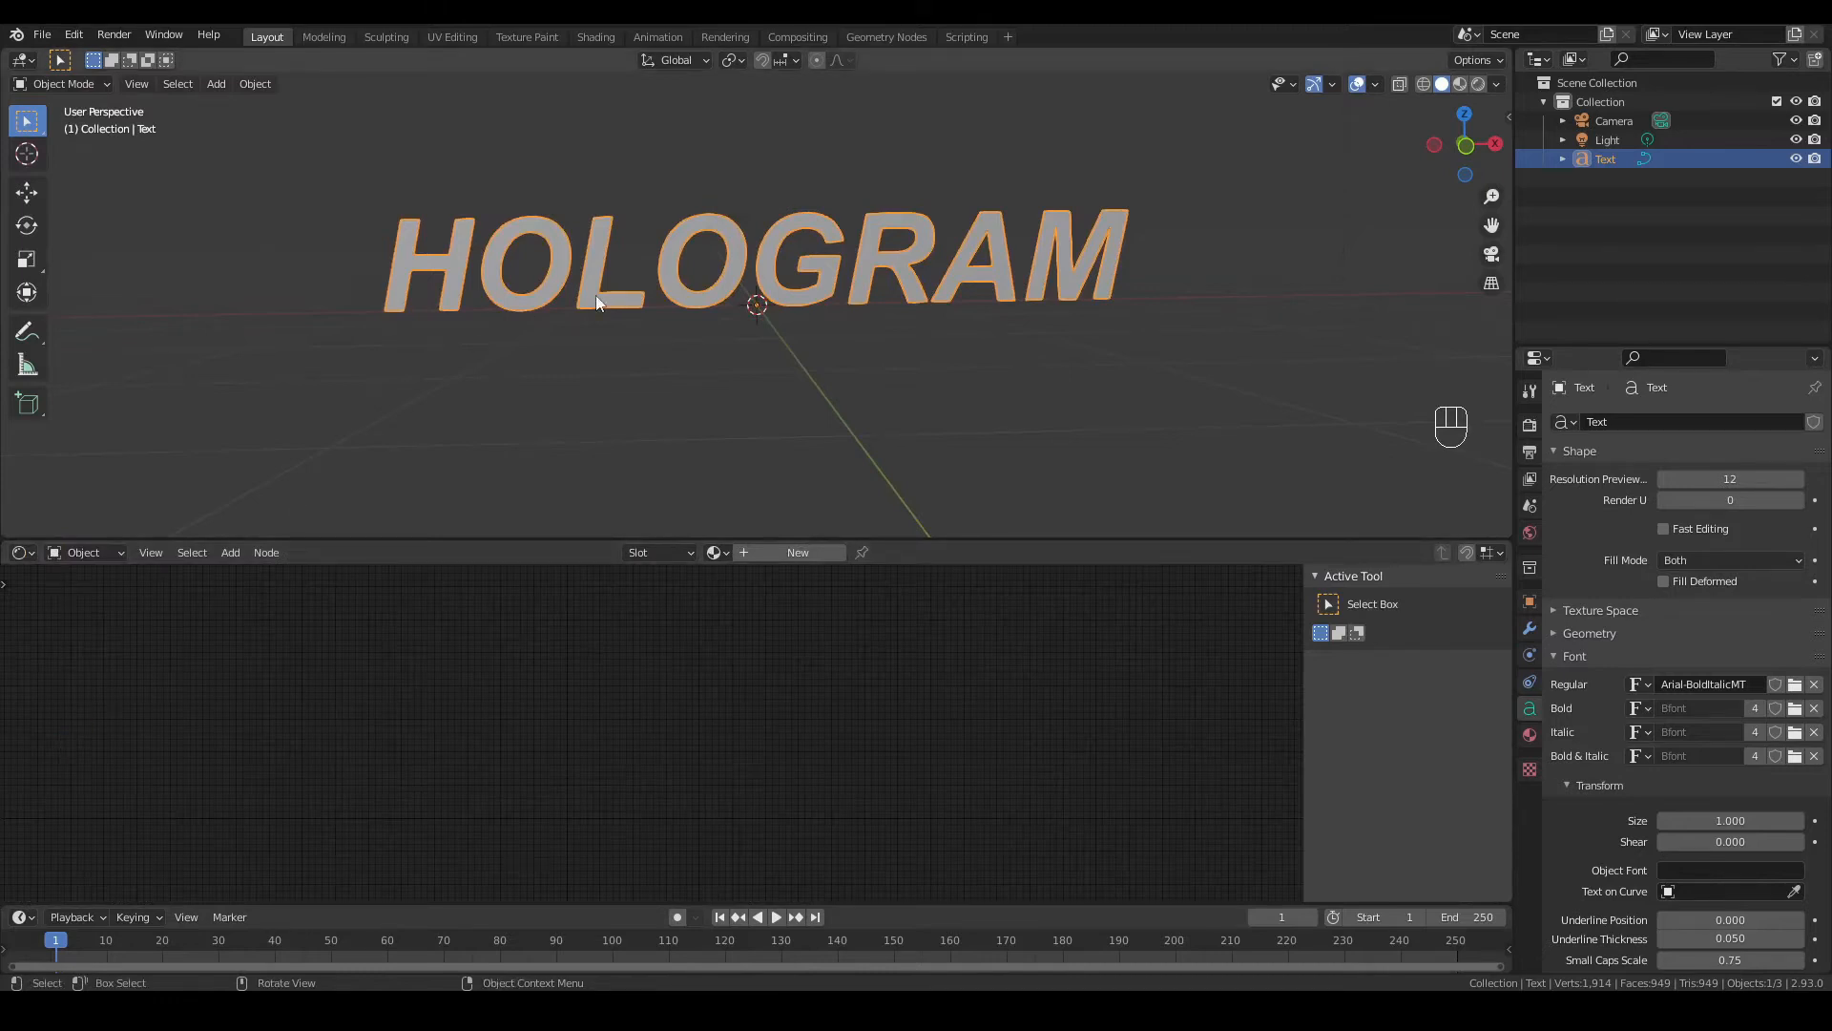
Step: Create a new material for the HOLOGRAM text and show the 3D viewport in Material Preview shading
left_click(797, 553)
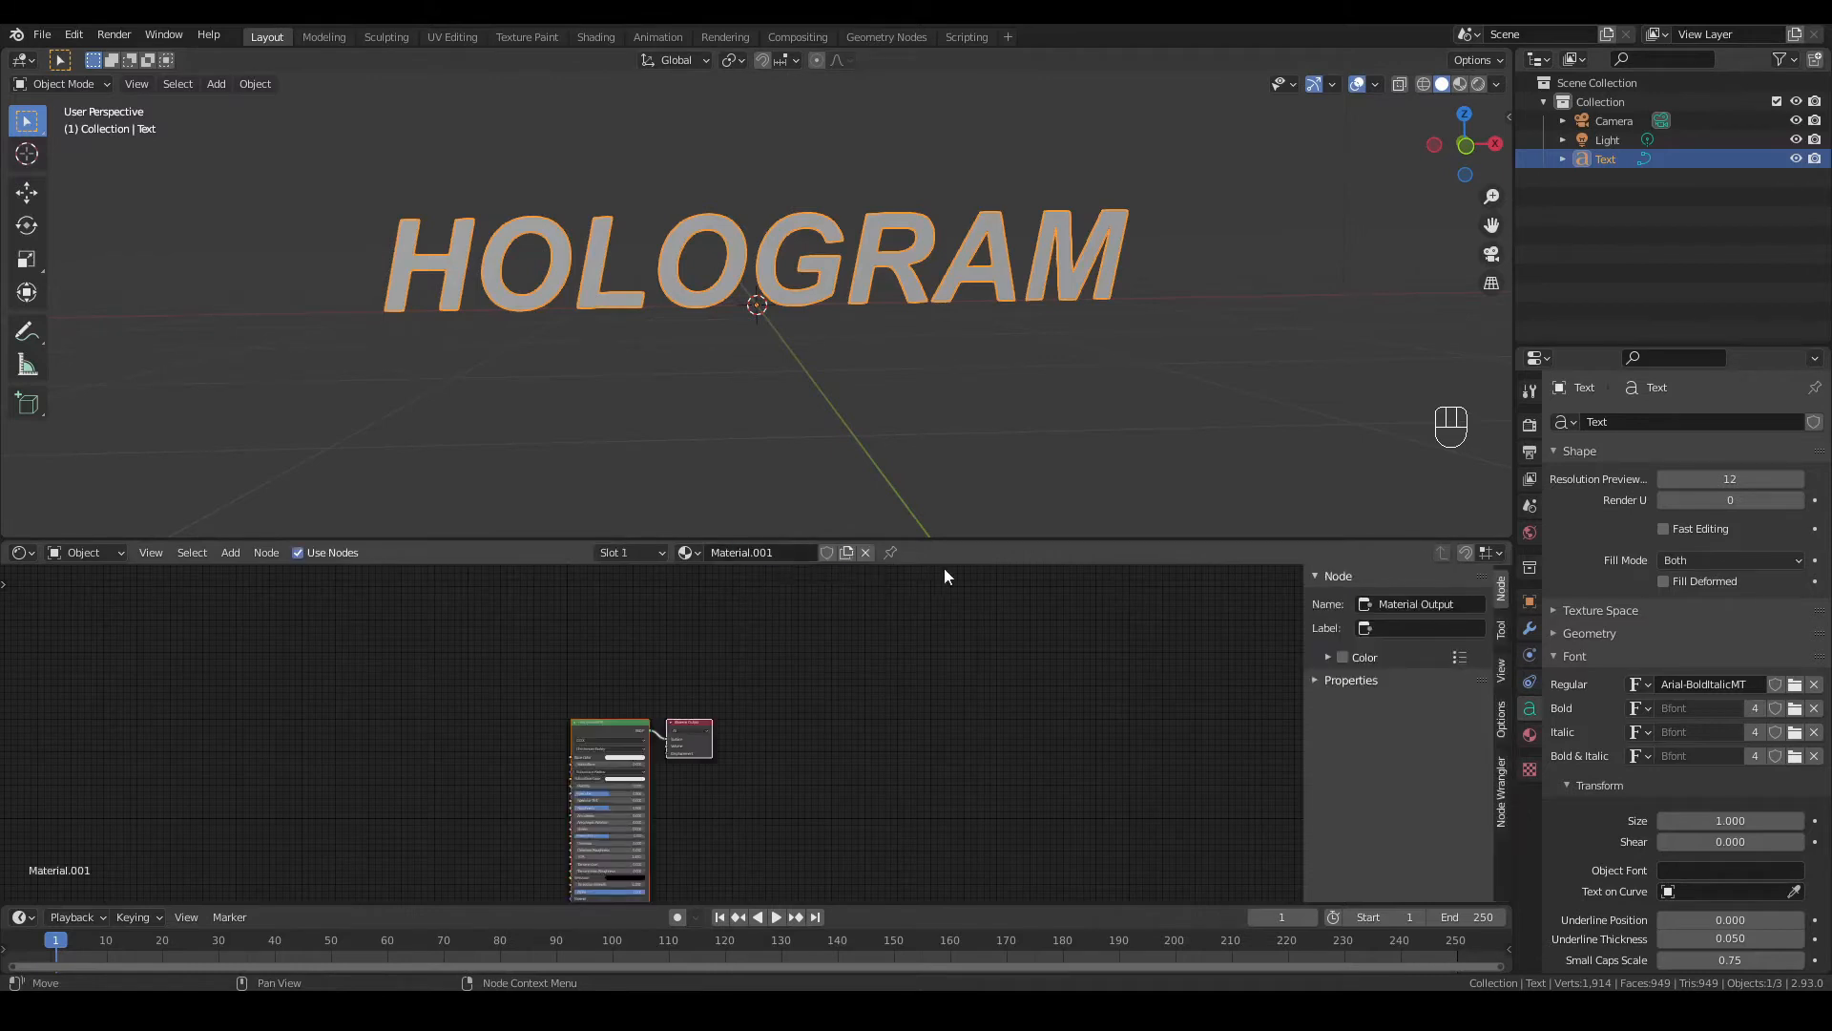
scroll(844, 731, "up", 6)
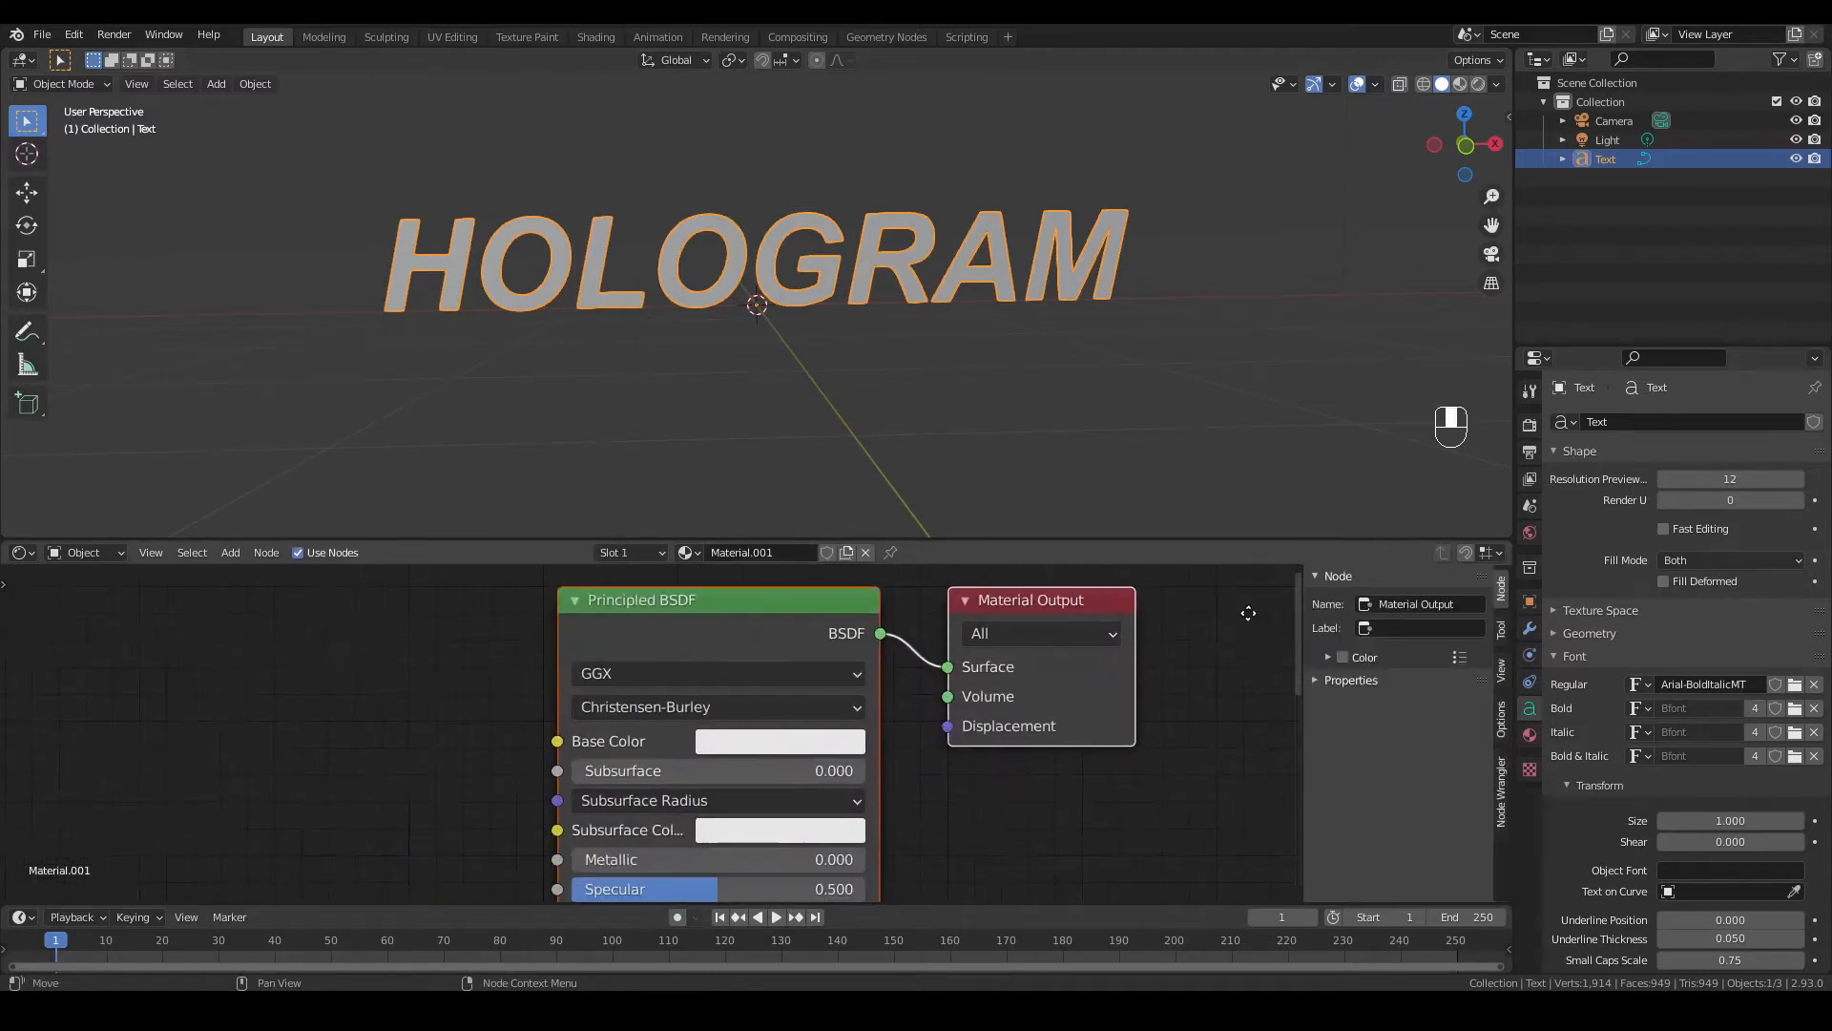
scroll(1170, 340, "up", 3)
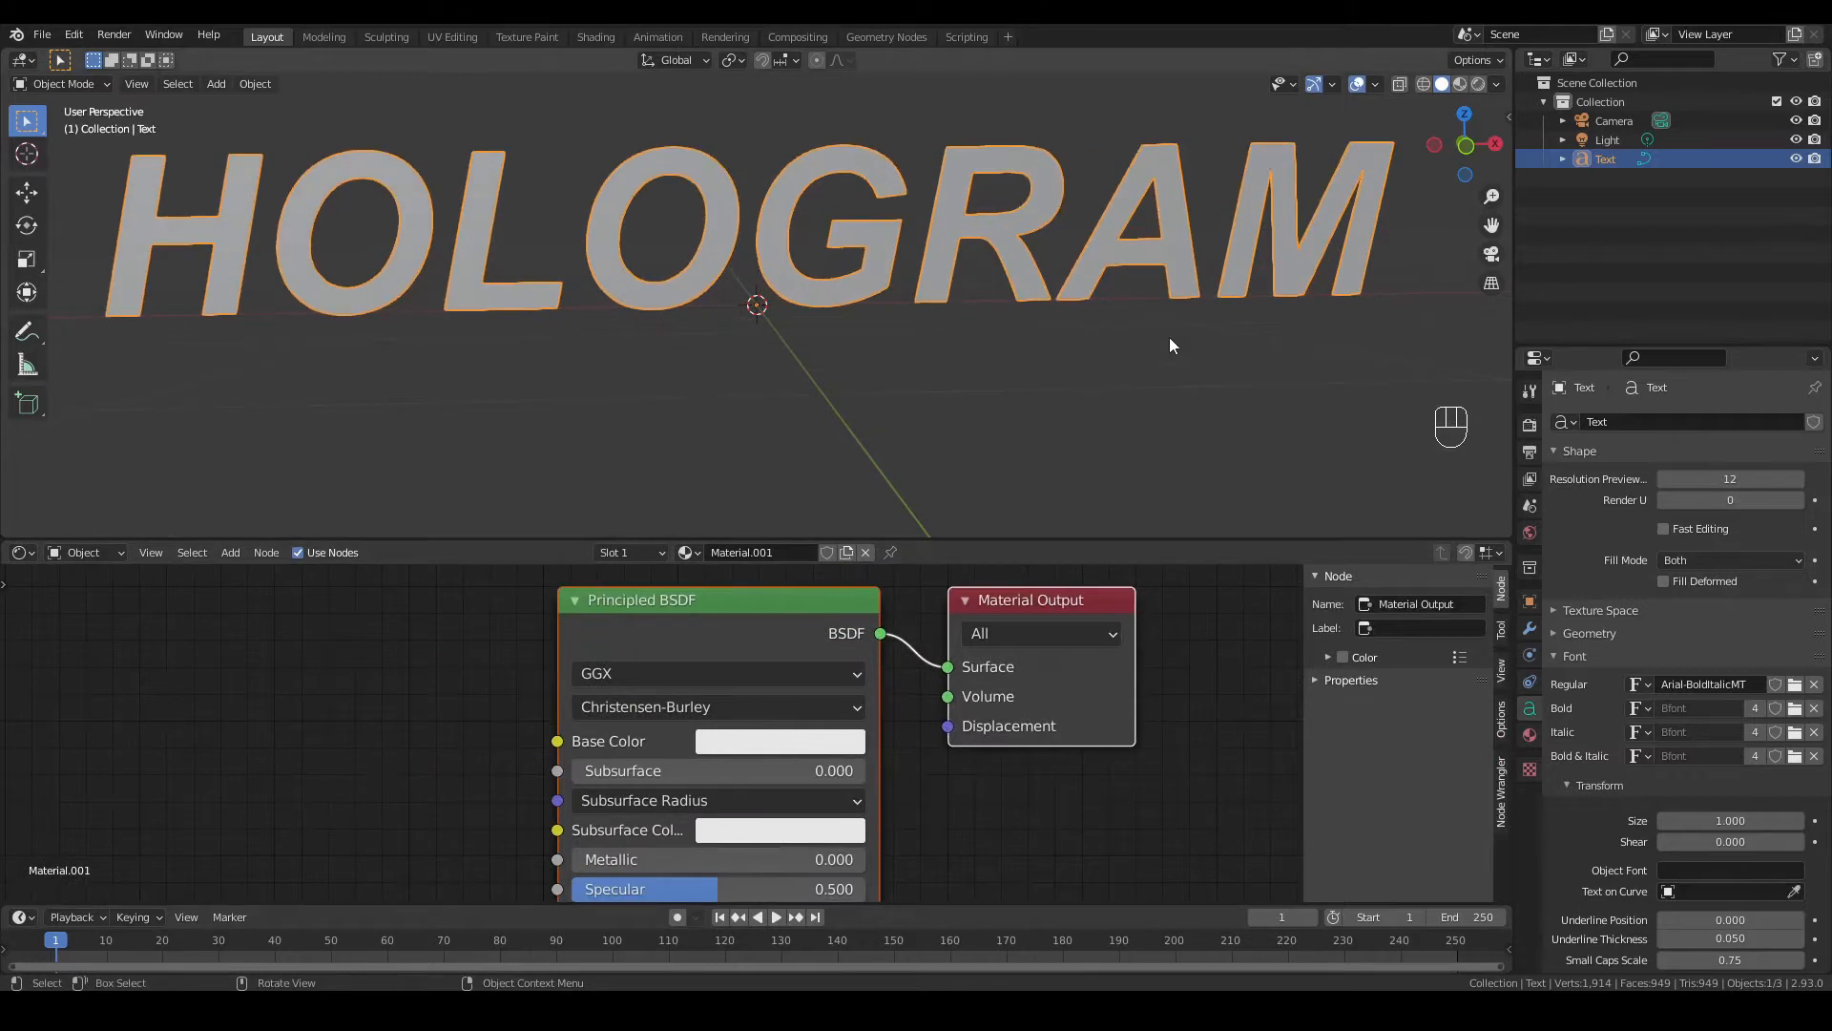
left_click(1458, 88)
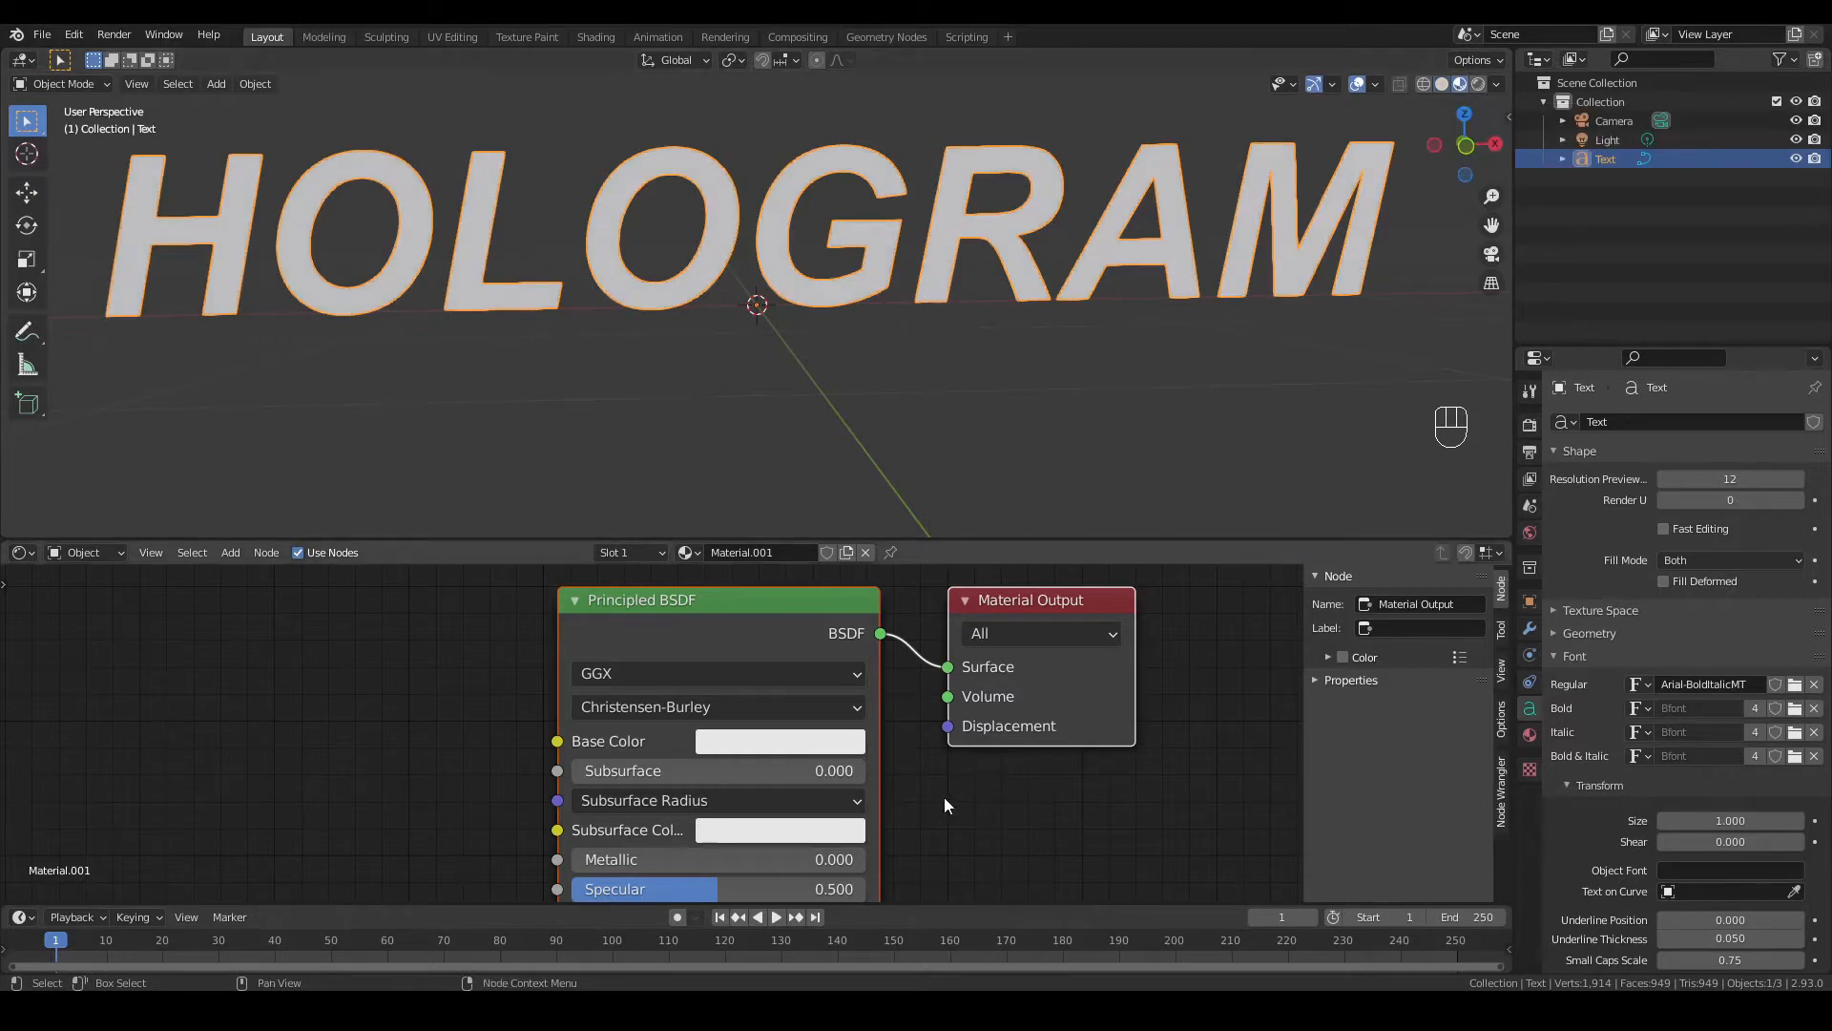
Step: Delete the Principled BSDF node from the text's material
scroll(943, 798, "down", 2)
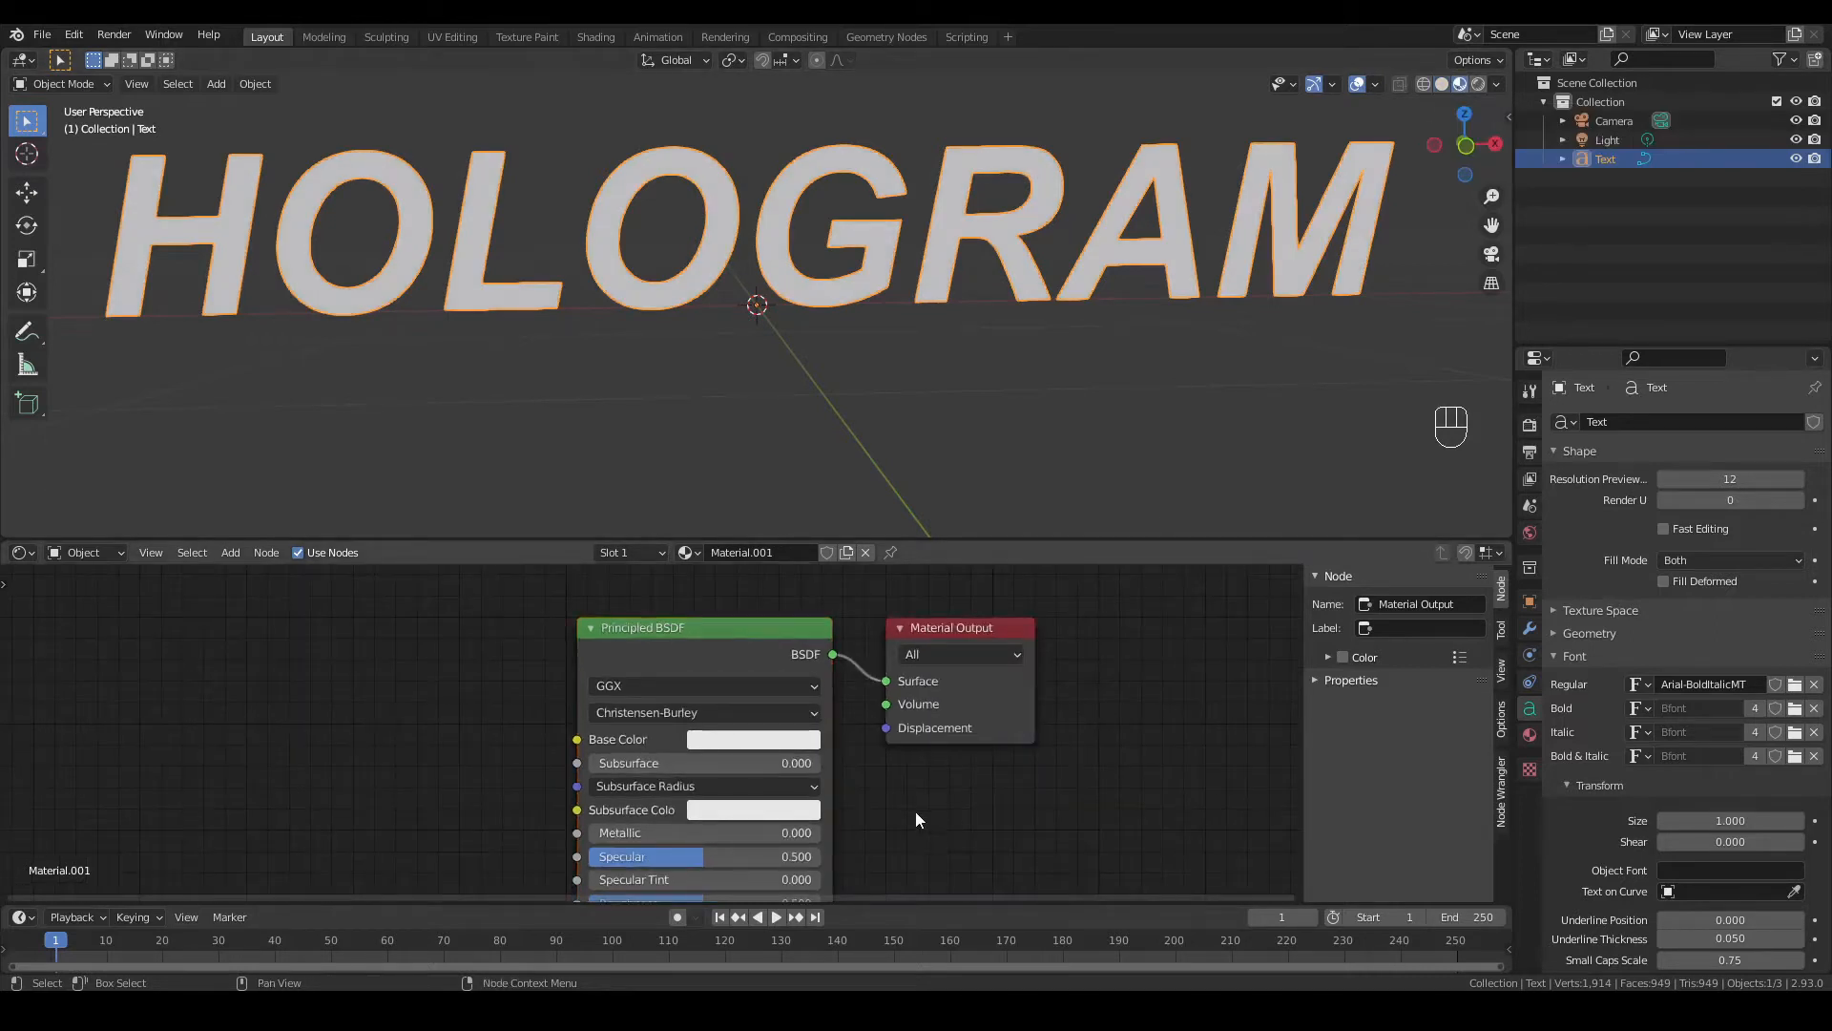
left_click(639, 643)
key("Delete")
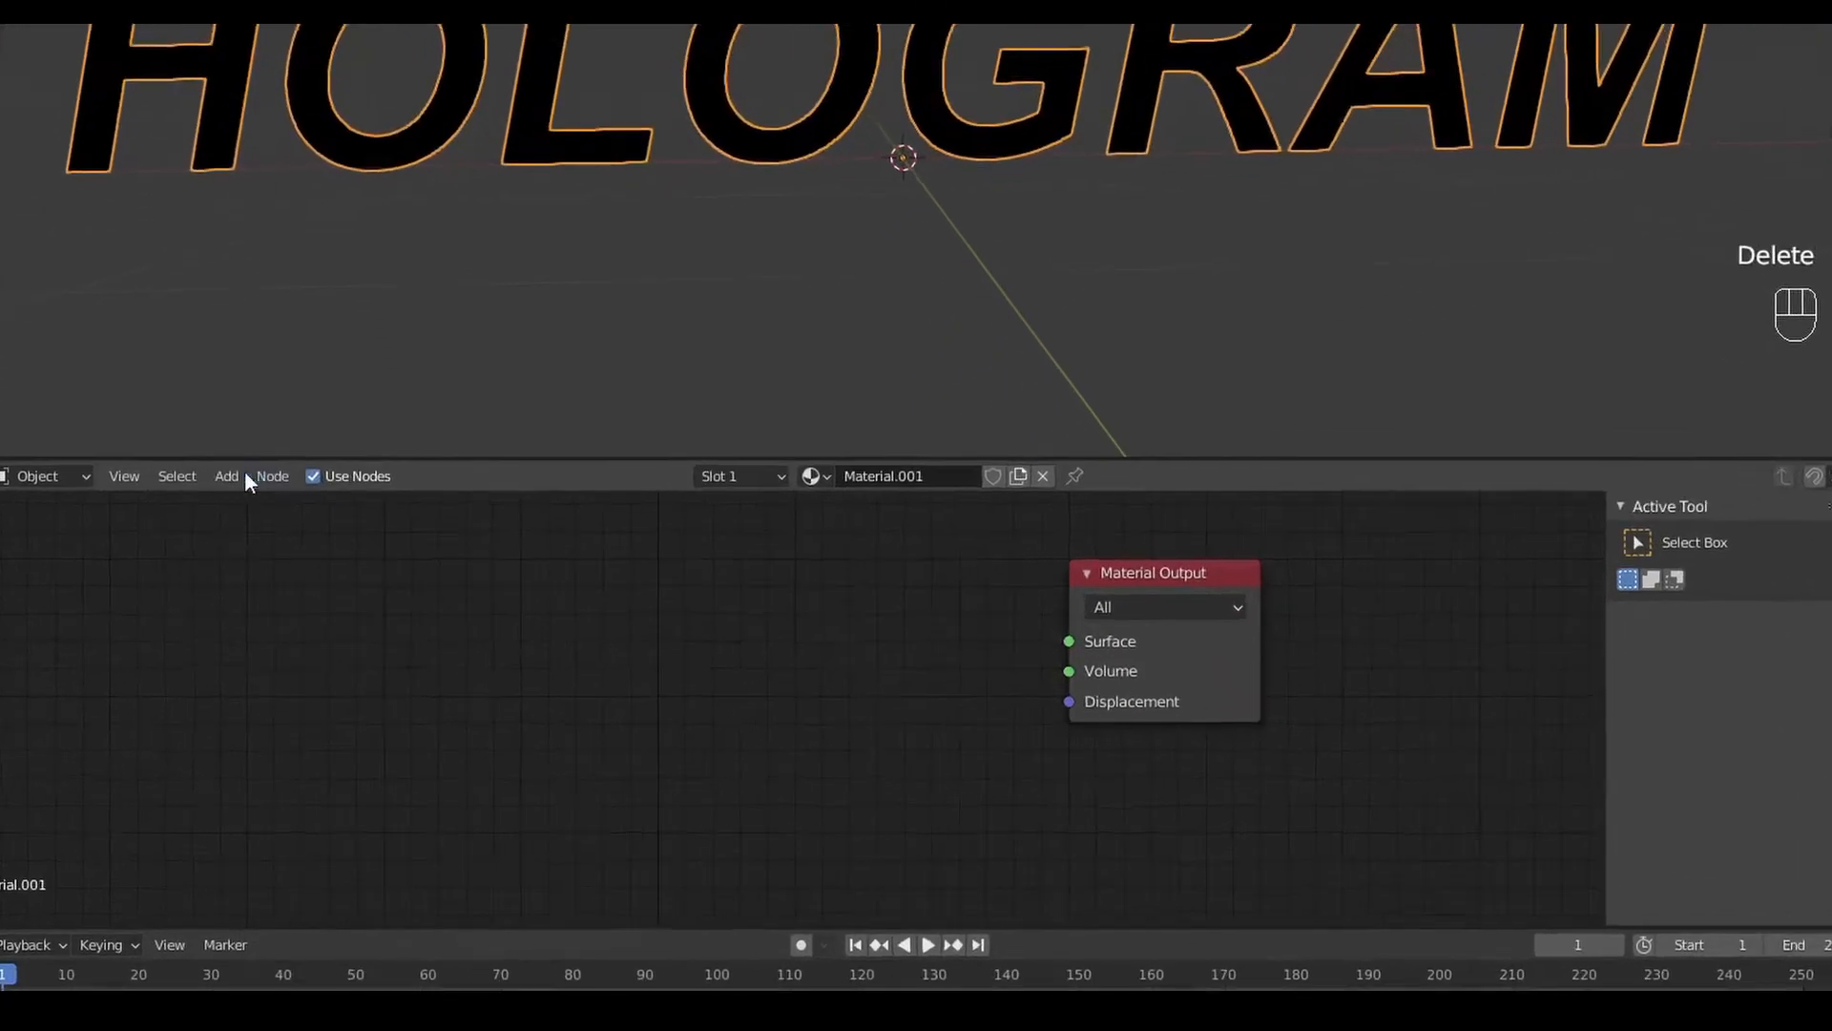
Step: Add an Emission node to the material and place a Transparent BSDF node below it
left_click(241, 473)
mouse_move(261, 594)
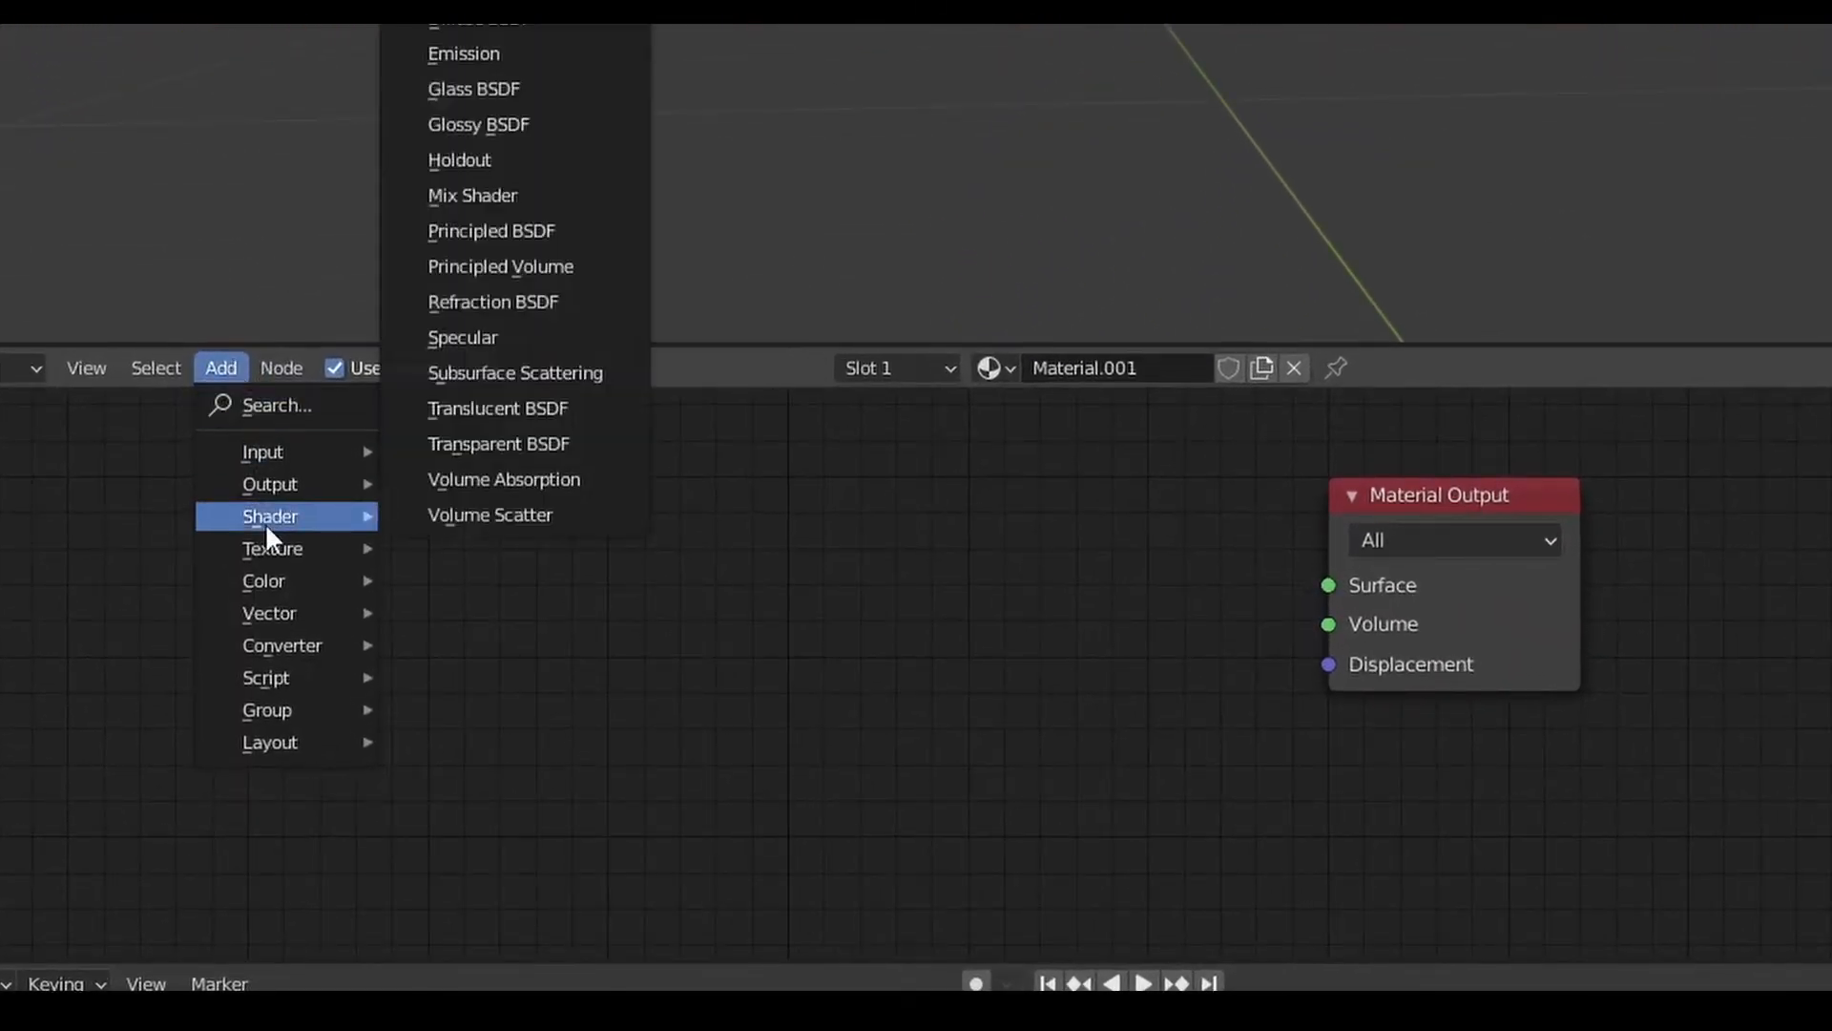
left_click(468, 55)
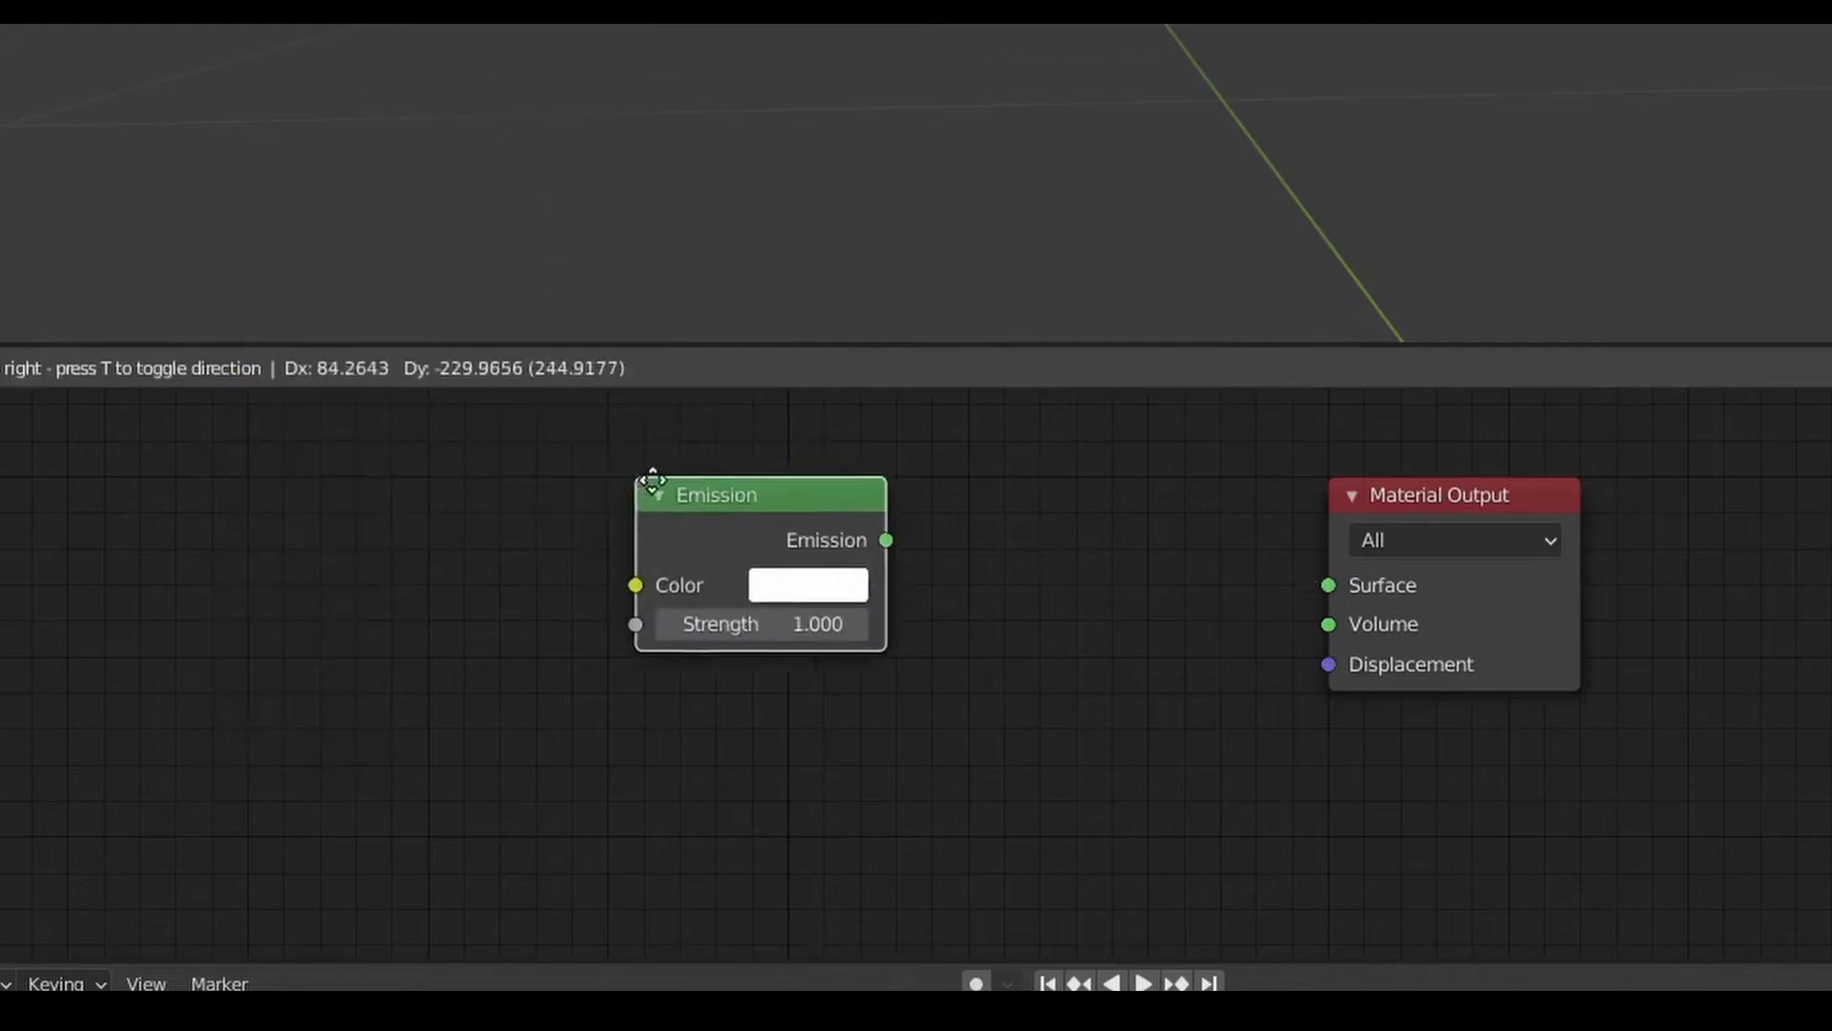
left_click(748, 474)
left_click(222, 368)
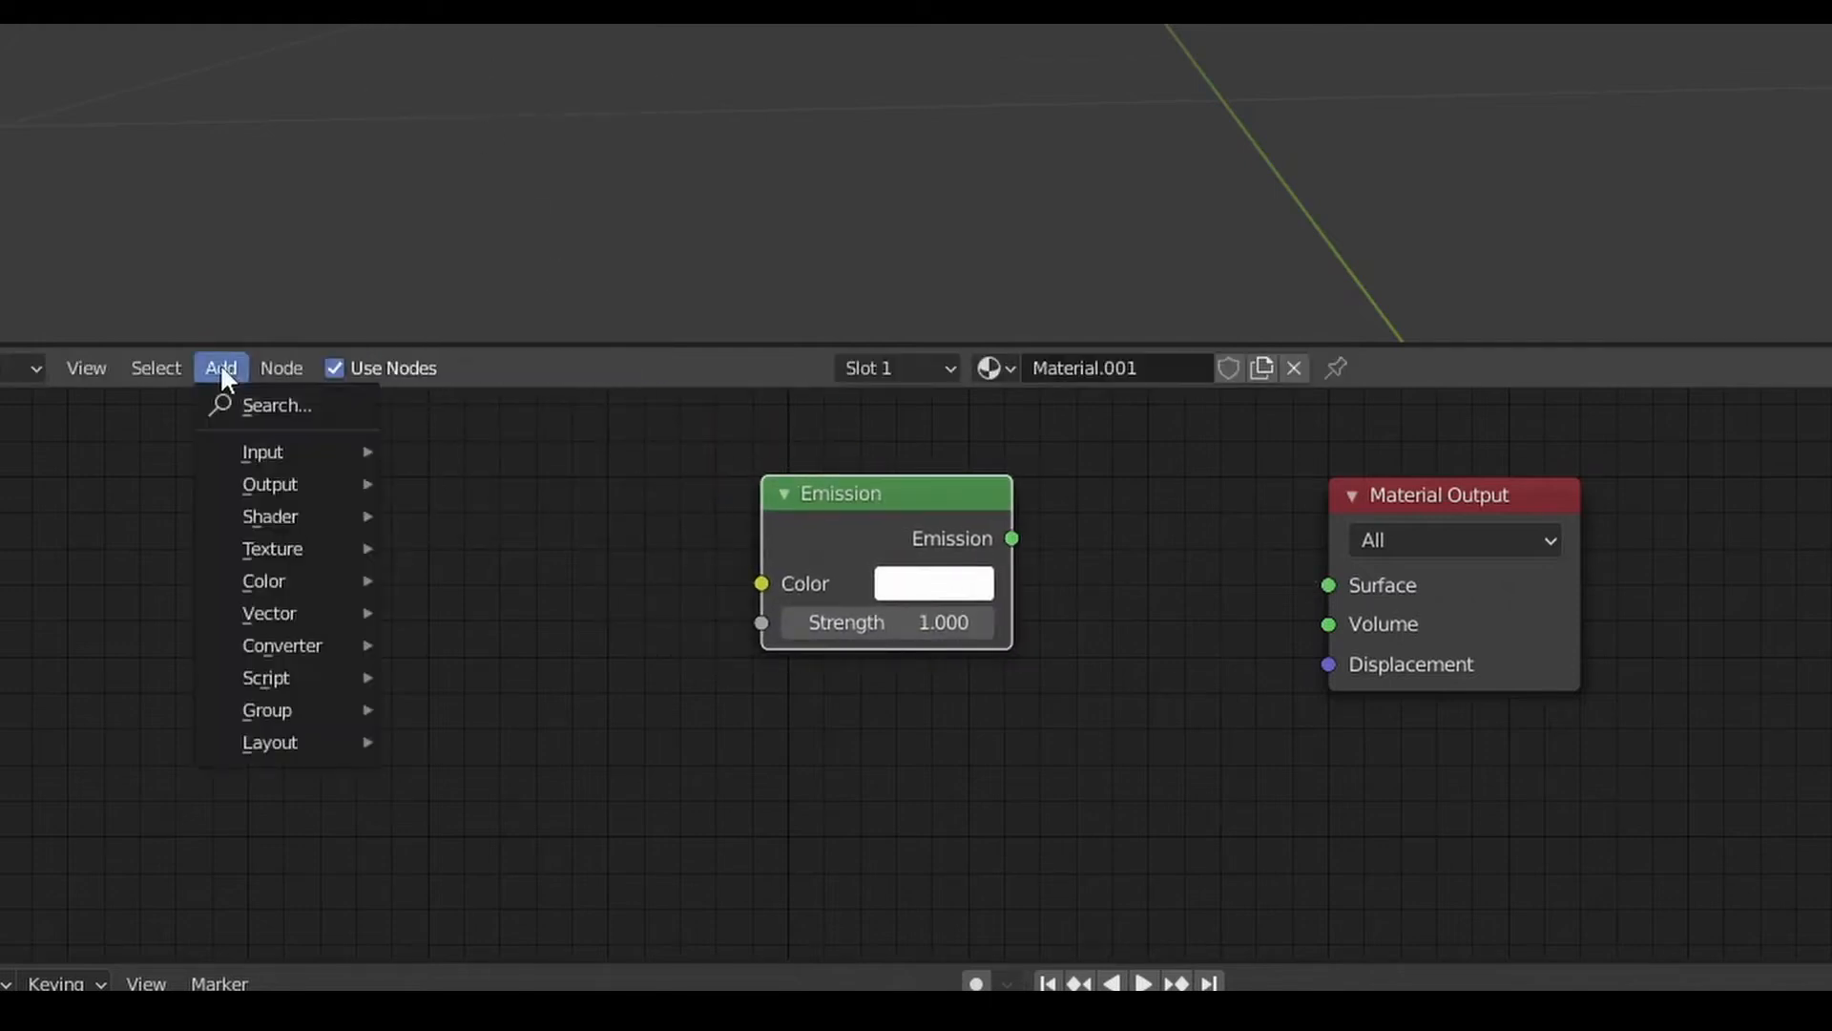
mouse_move(259, 517)
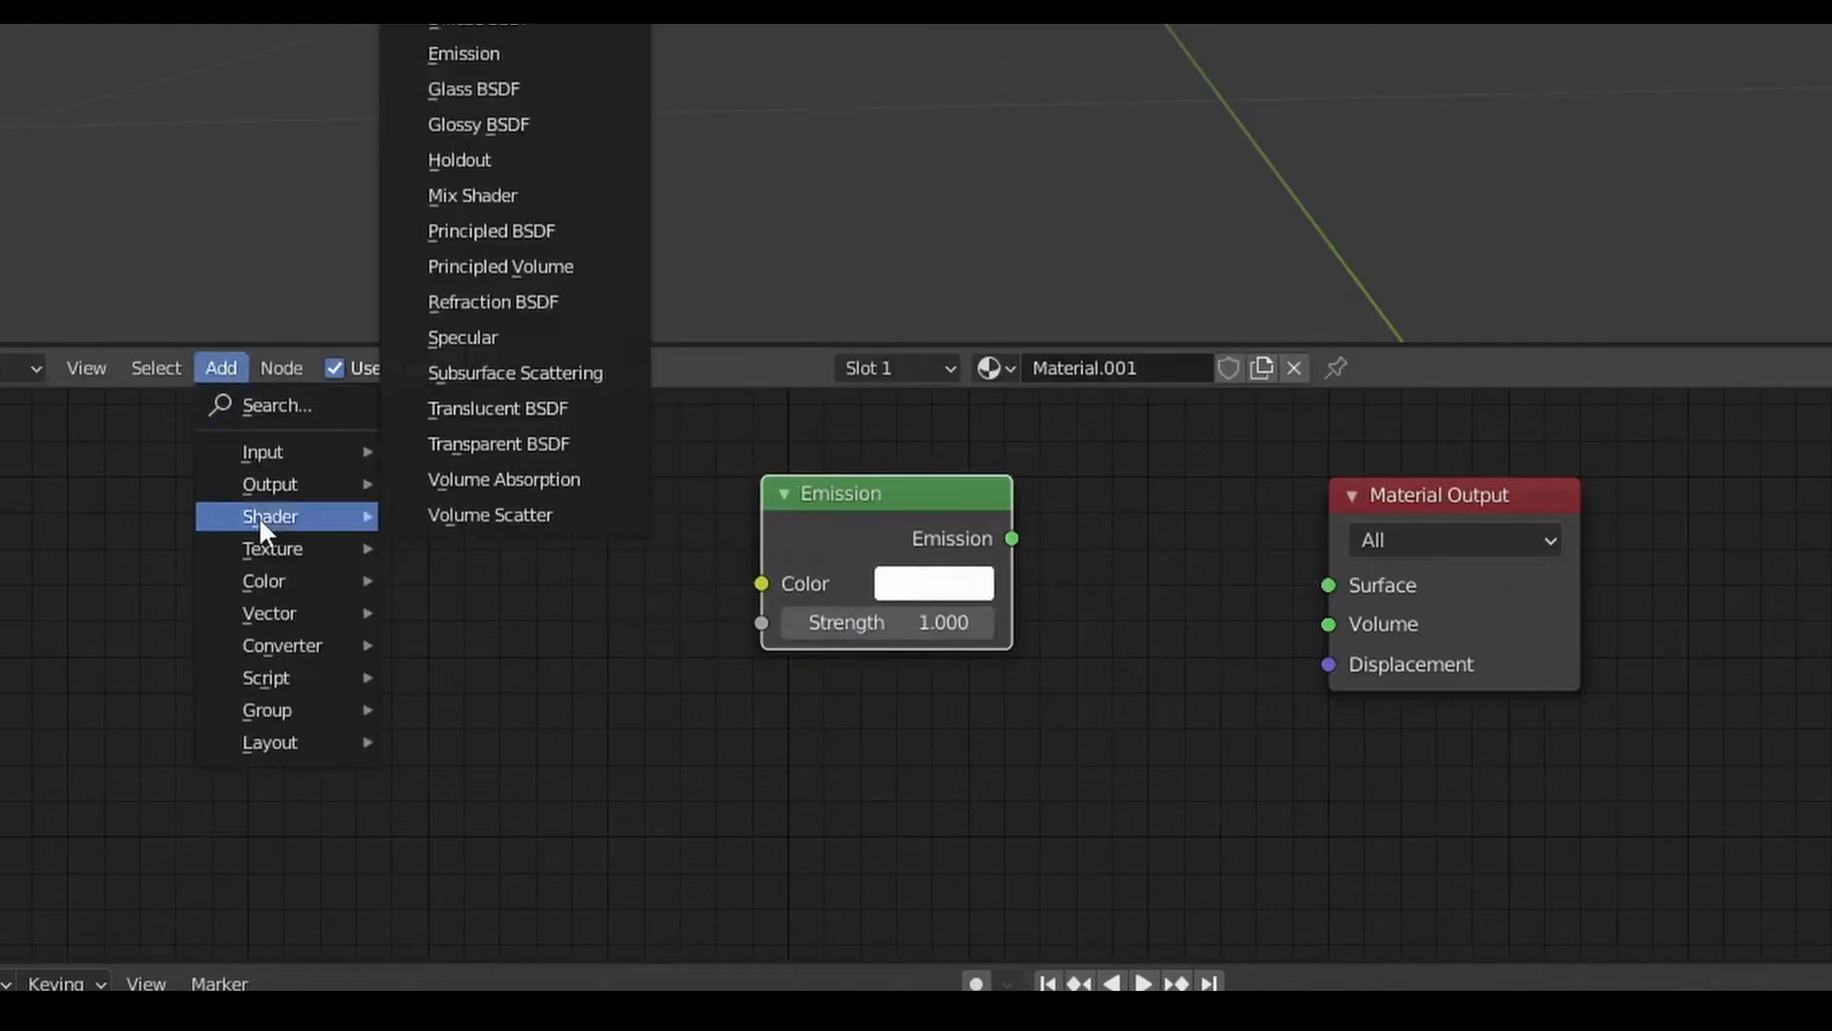
left_click(509, 443)
left_click(753, 692)
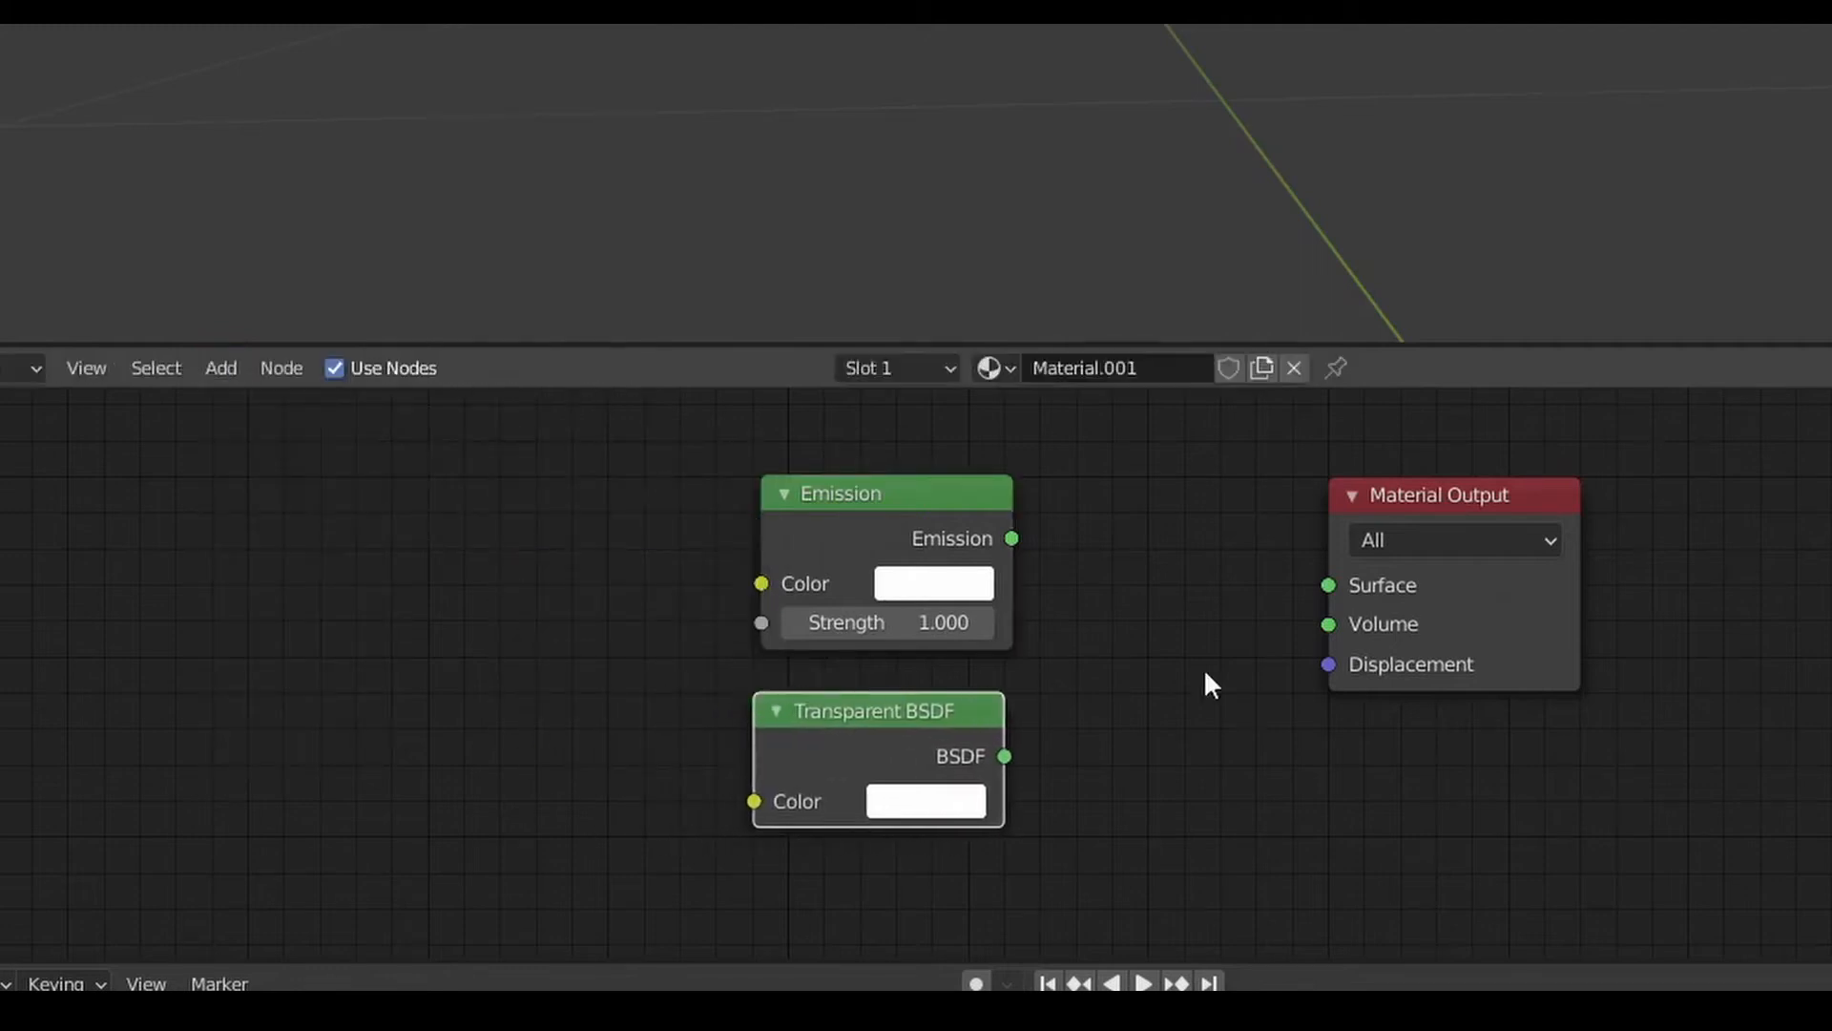
left_click(1102, 539)
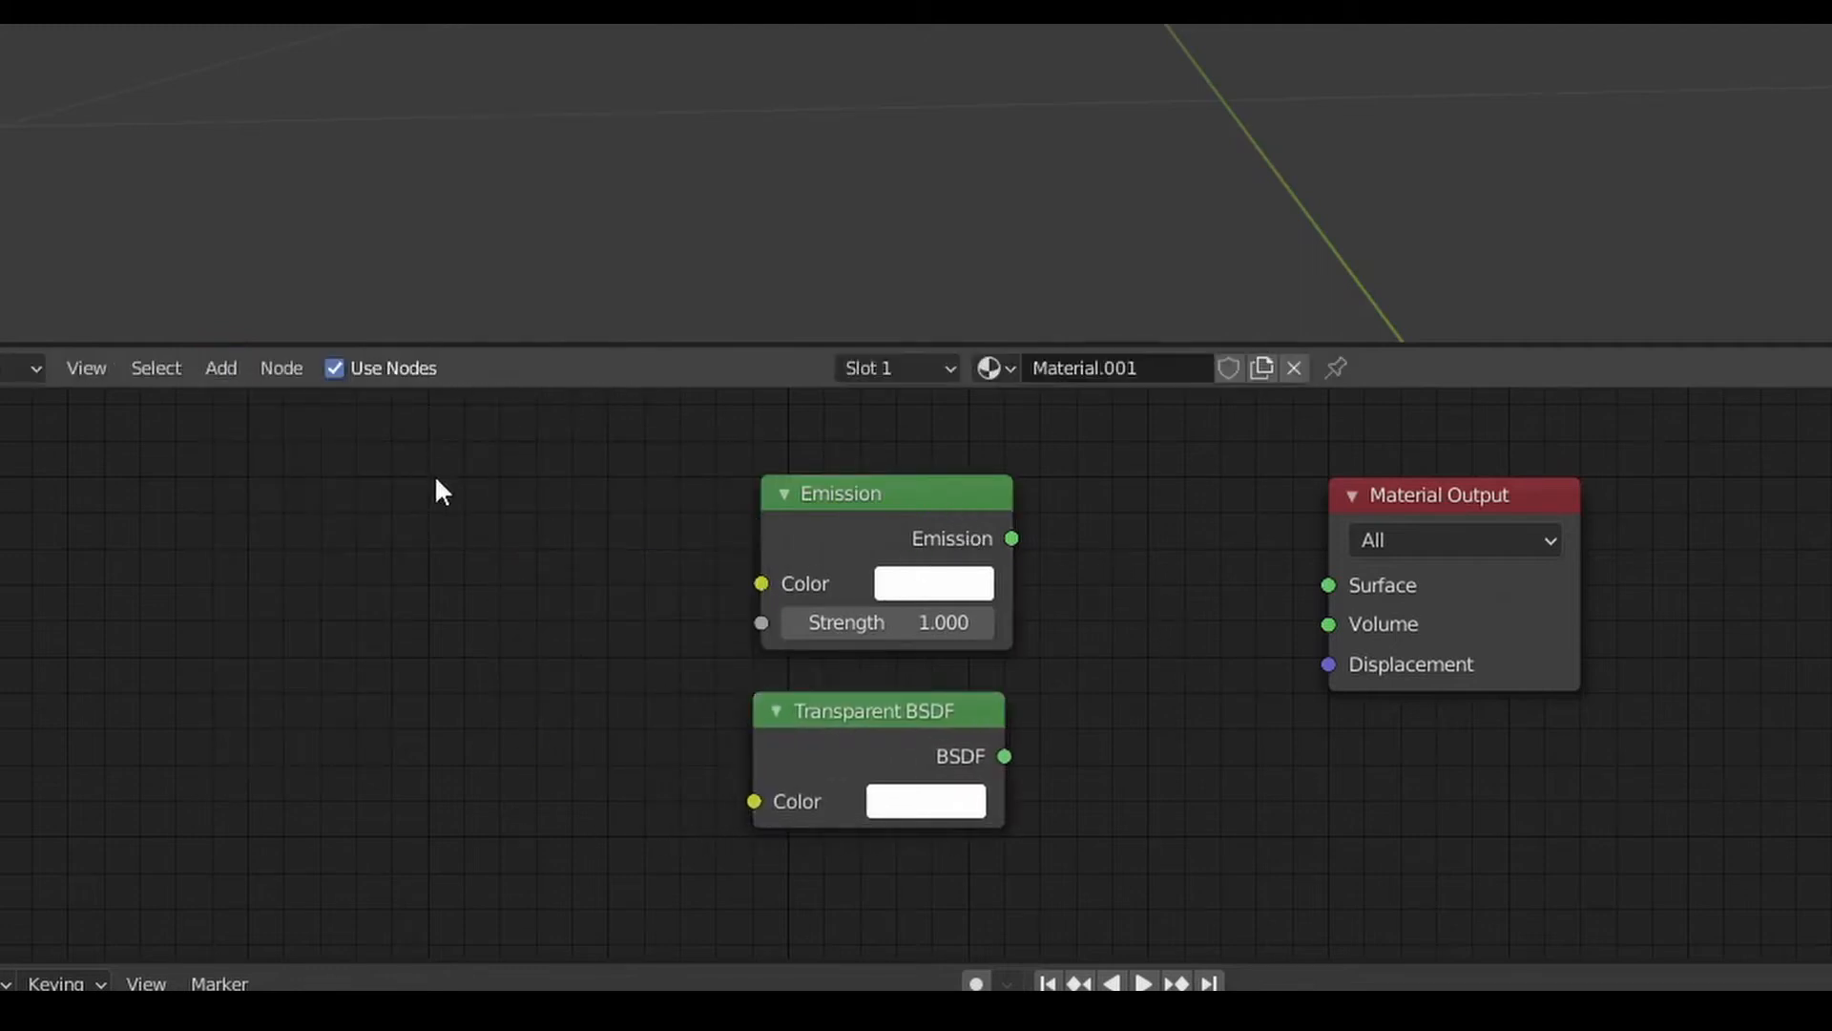
Step: Add a Mix Shader node and space it out between the two shader nodes and the Material Output
left_click(225, 366)
mouse_move(266, 523)
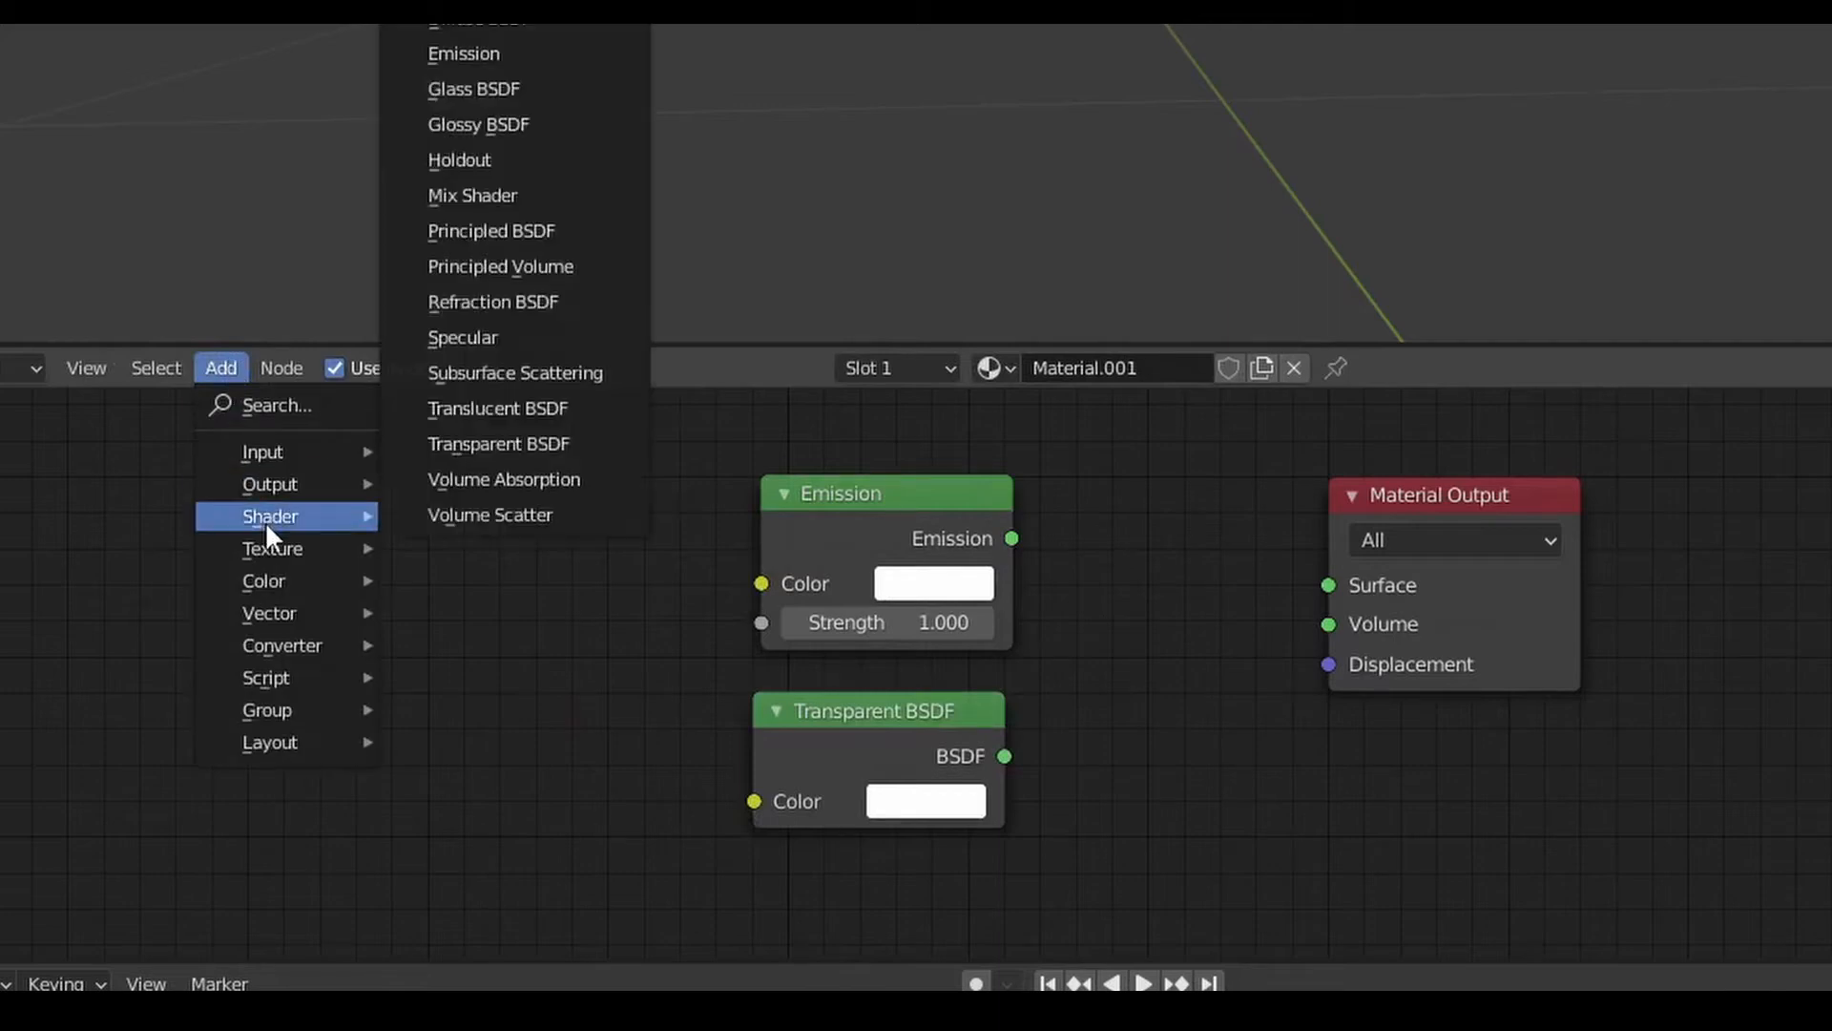
left_click(500, 195)
left_click(1054, 565)
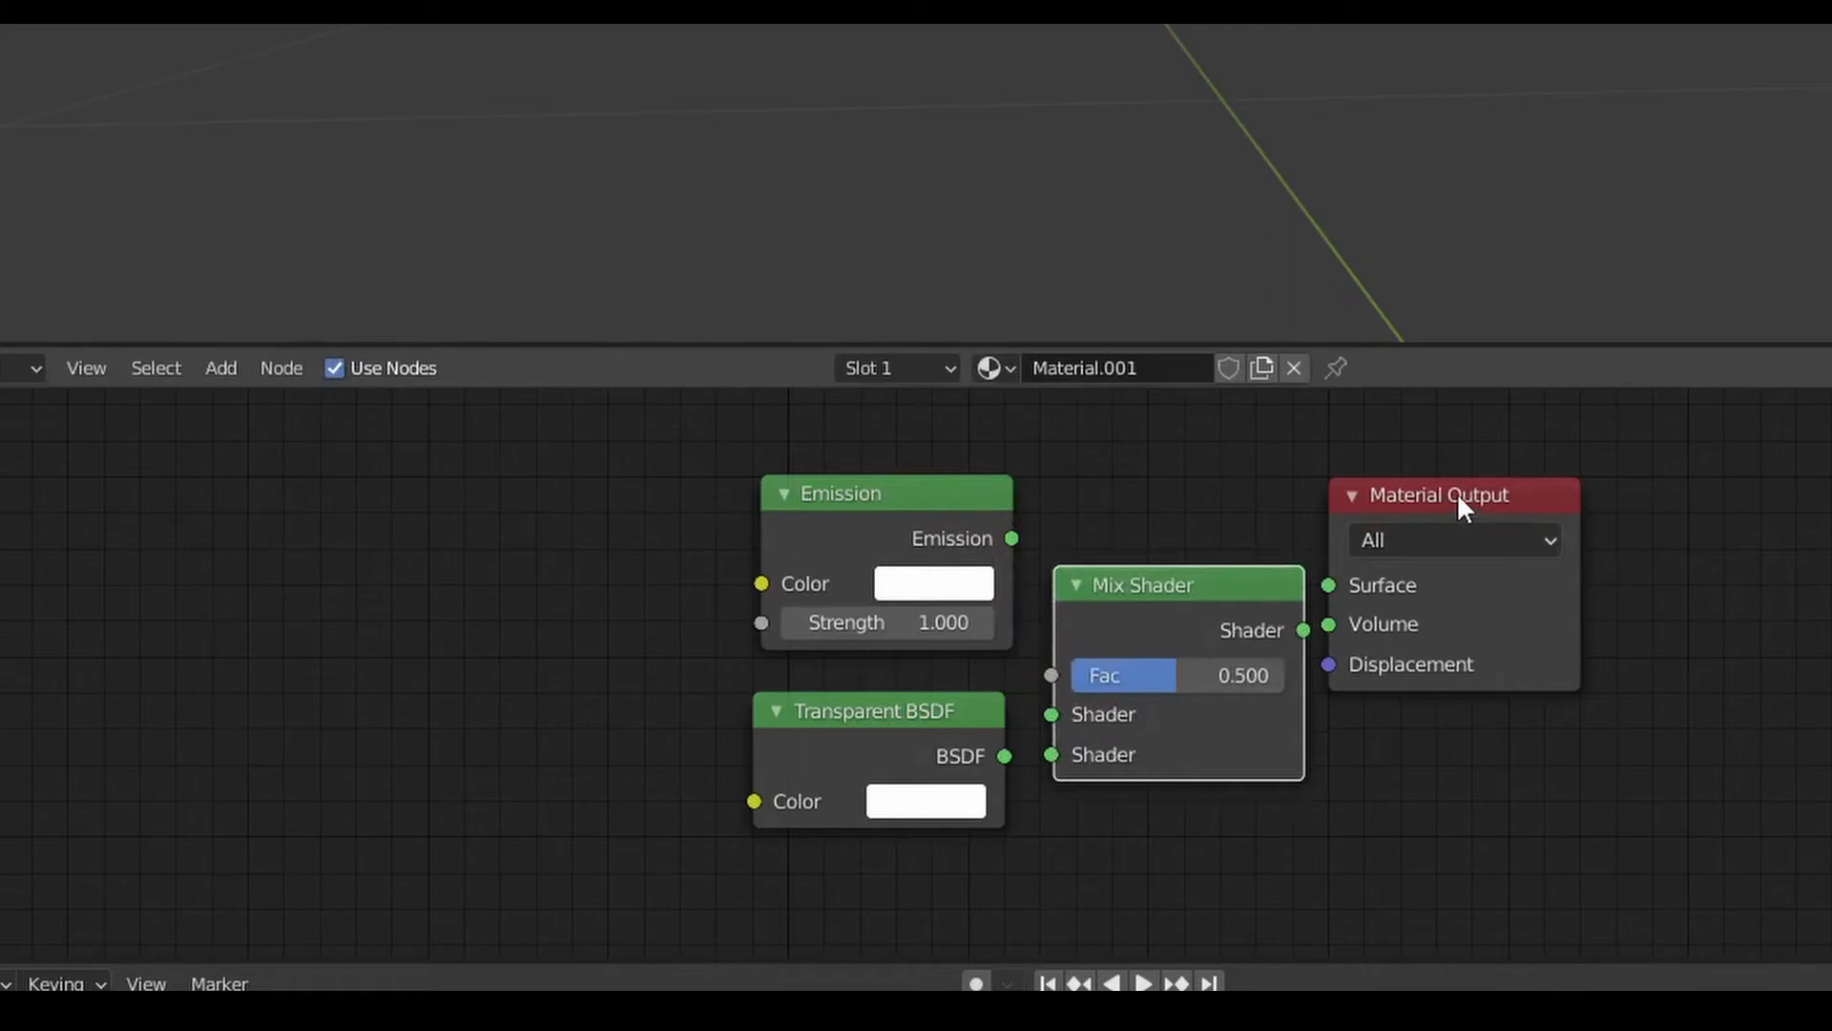
left_click_drag(1460, 498, 1701, 489)
left_click_drag(1122, 607, 1262, 577)
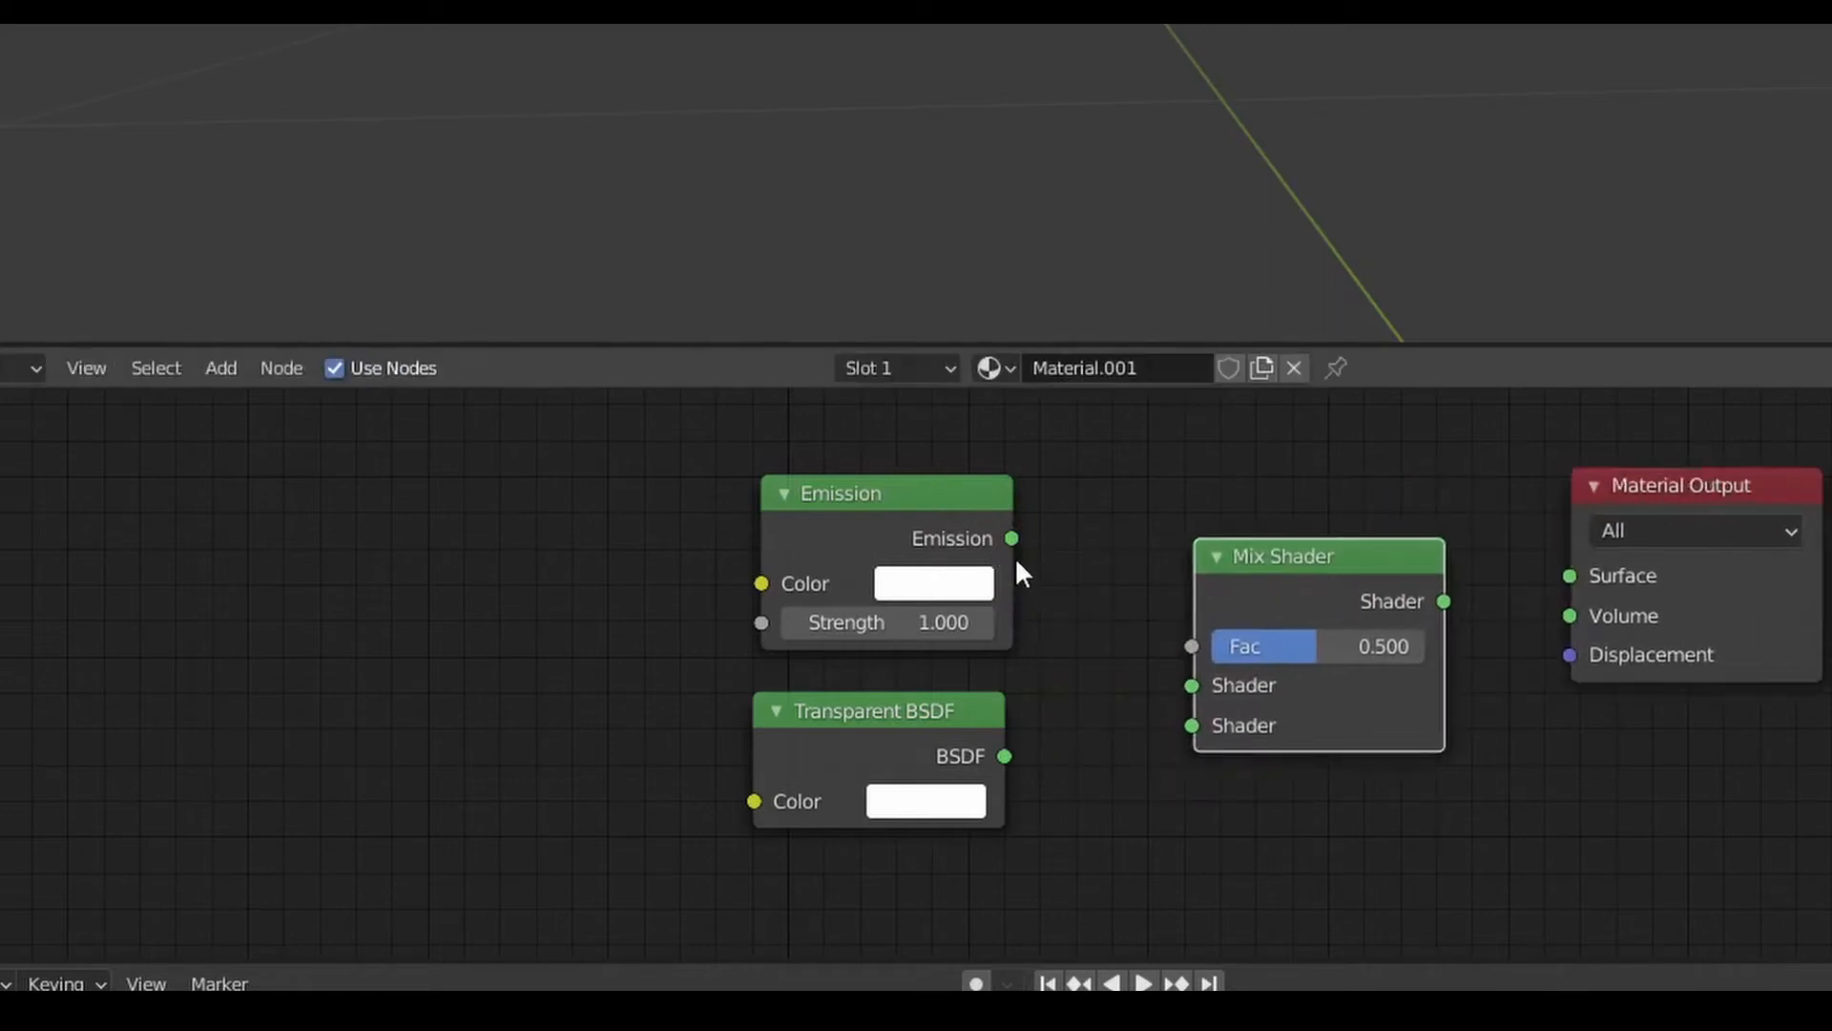
Step: Connect Emission and Transparent BSDF to the Mix Shader's two shader inputs, and its output to the Material Output's Surface
left_click_drag(1013, 539, 1183, 688)
left_click_drag(1003, 755, 1183, 728)
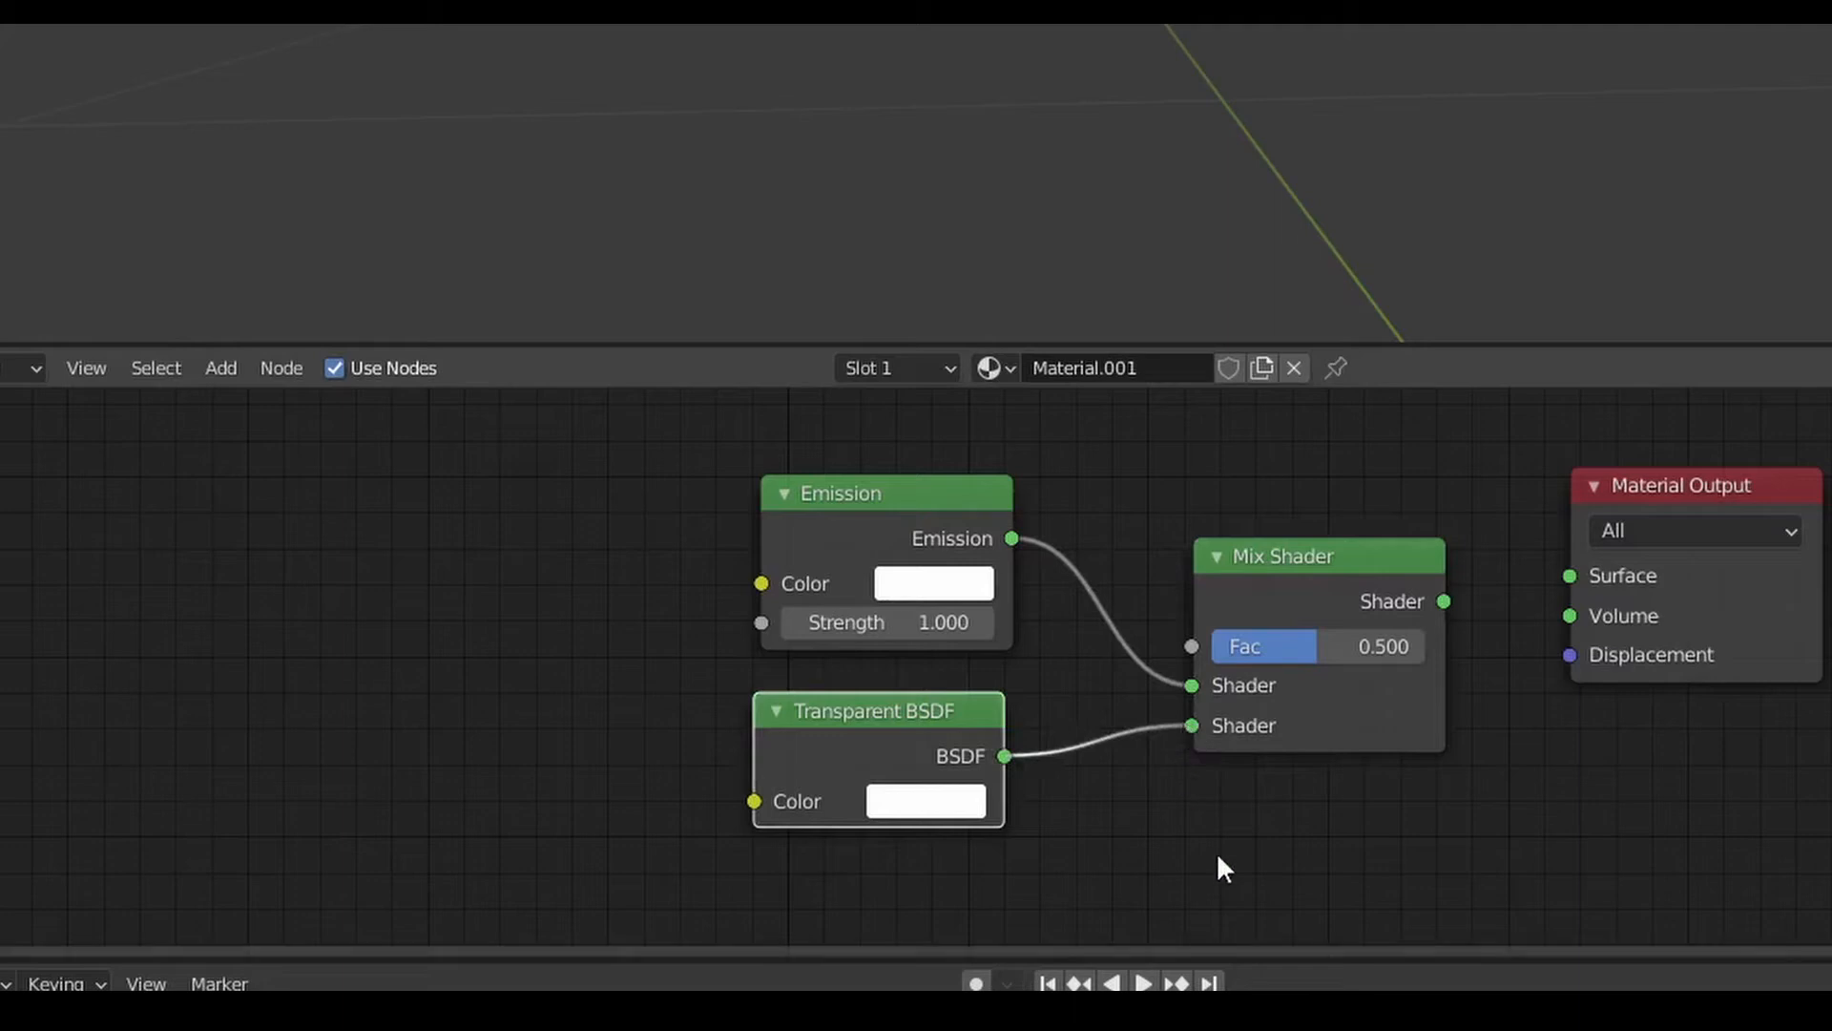
left_click(1440, 604)
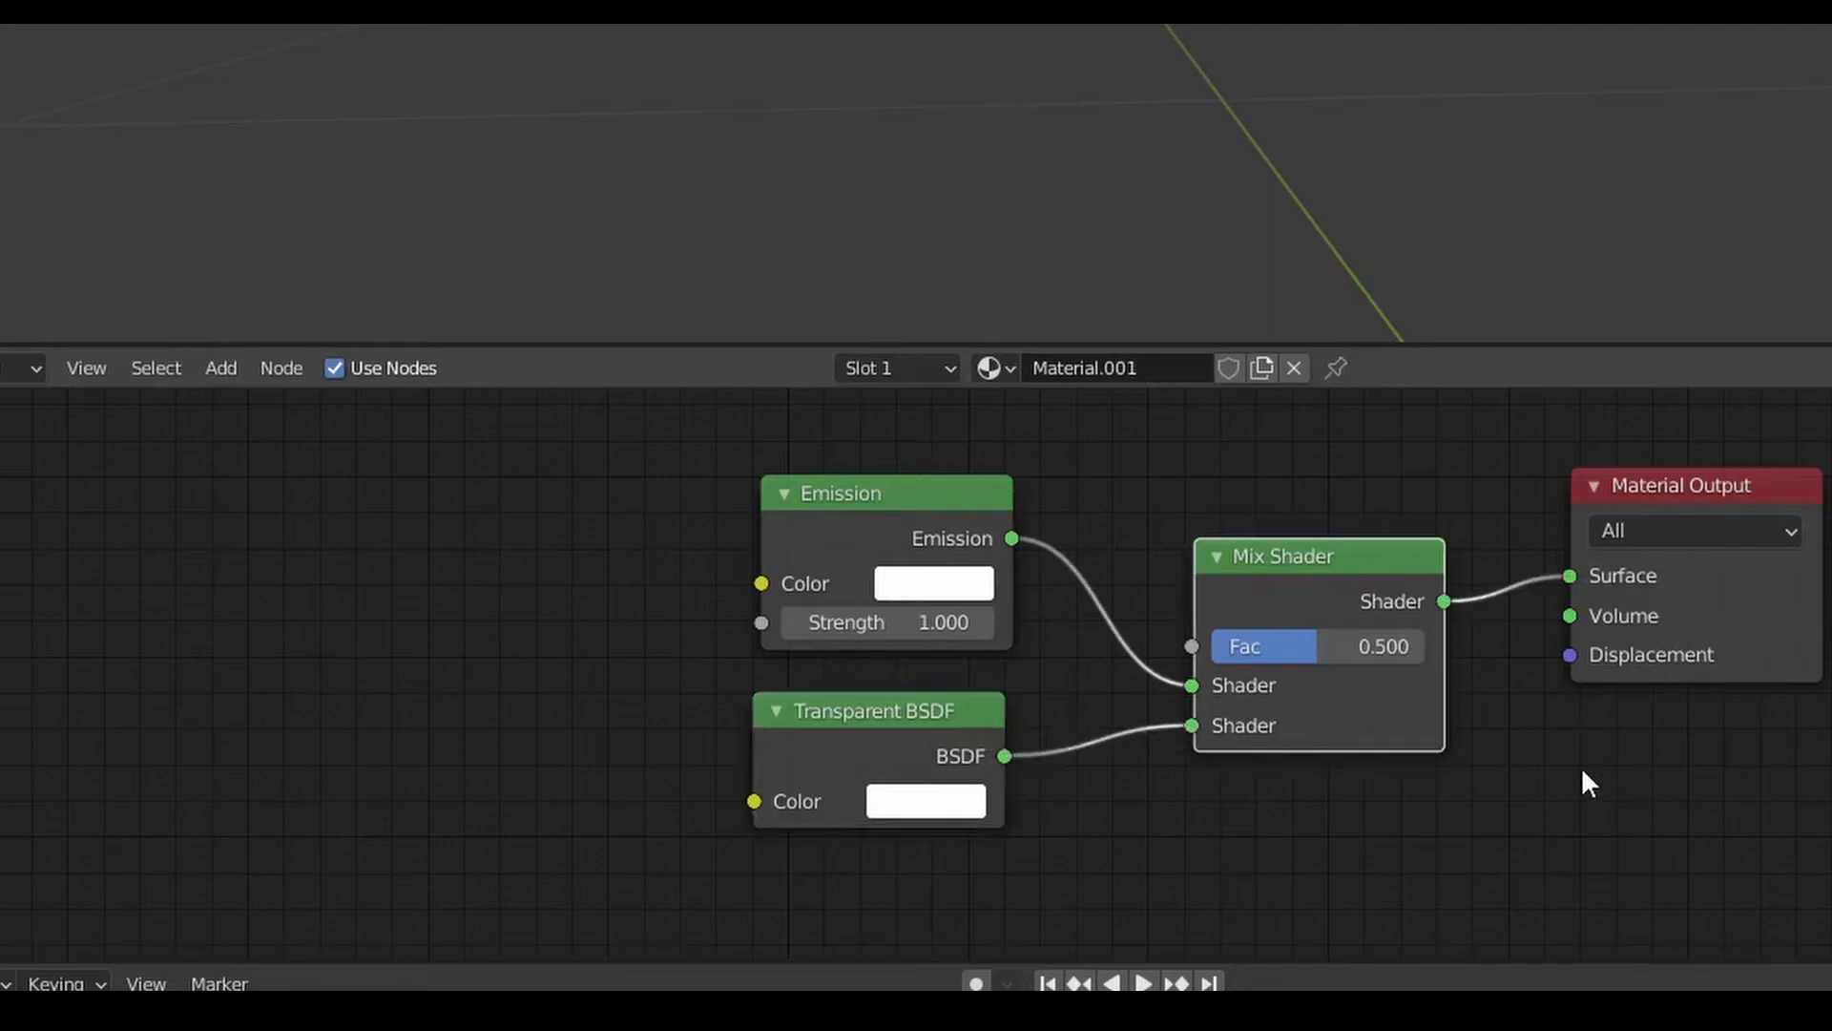
Step: Set the Emission color to a bright cyan blue and show the 3D viewport in Rendered shading
left_click(943, 589)
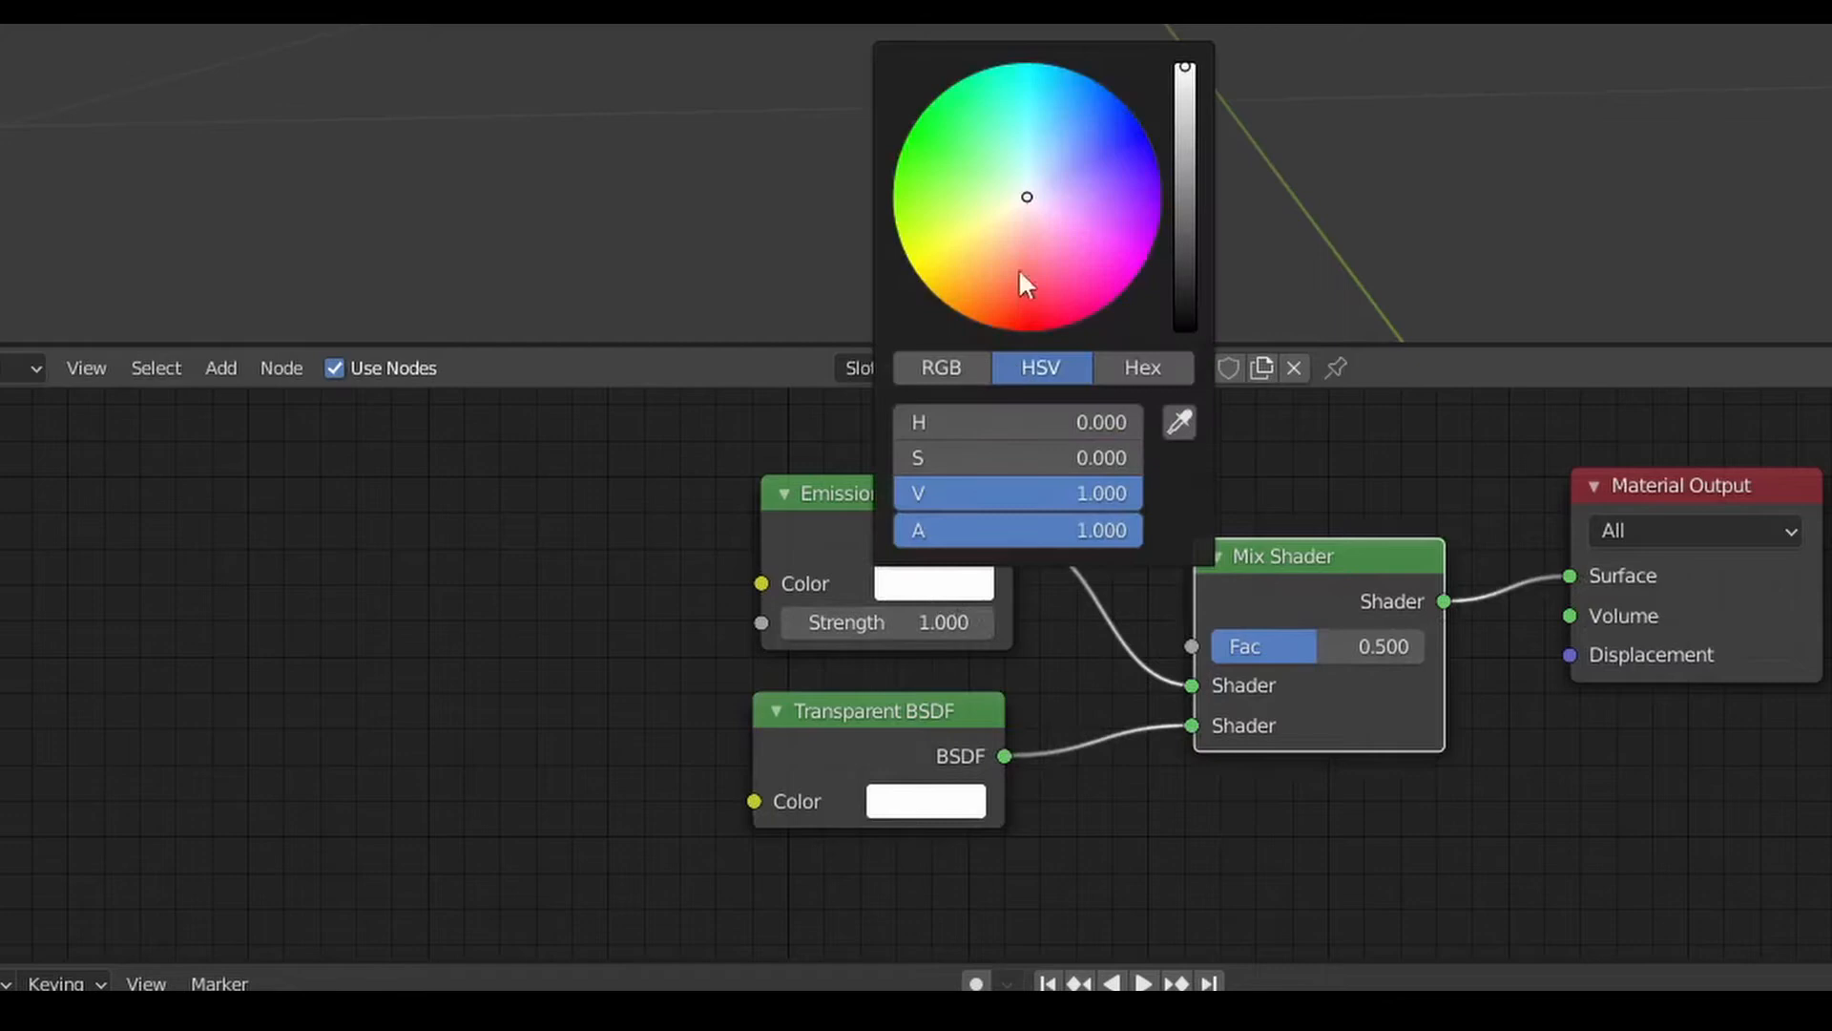
left_click(1061, 70)
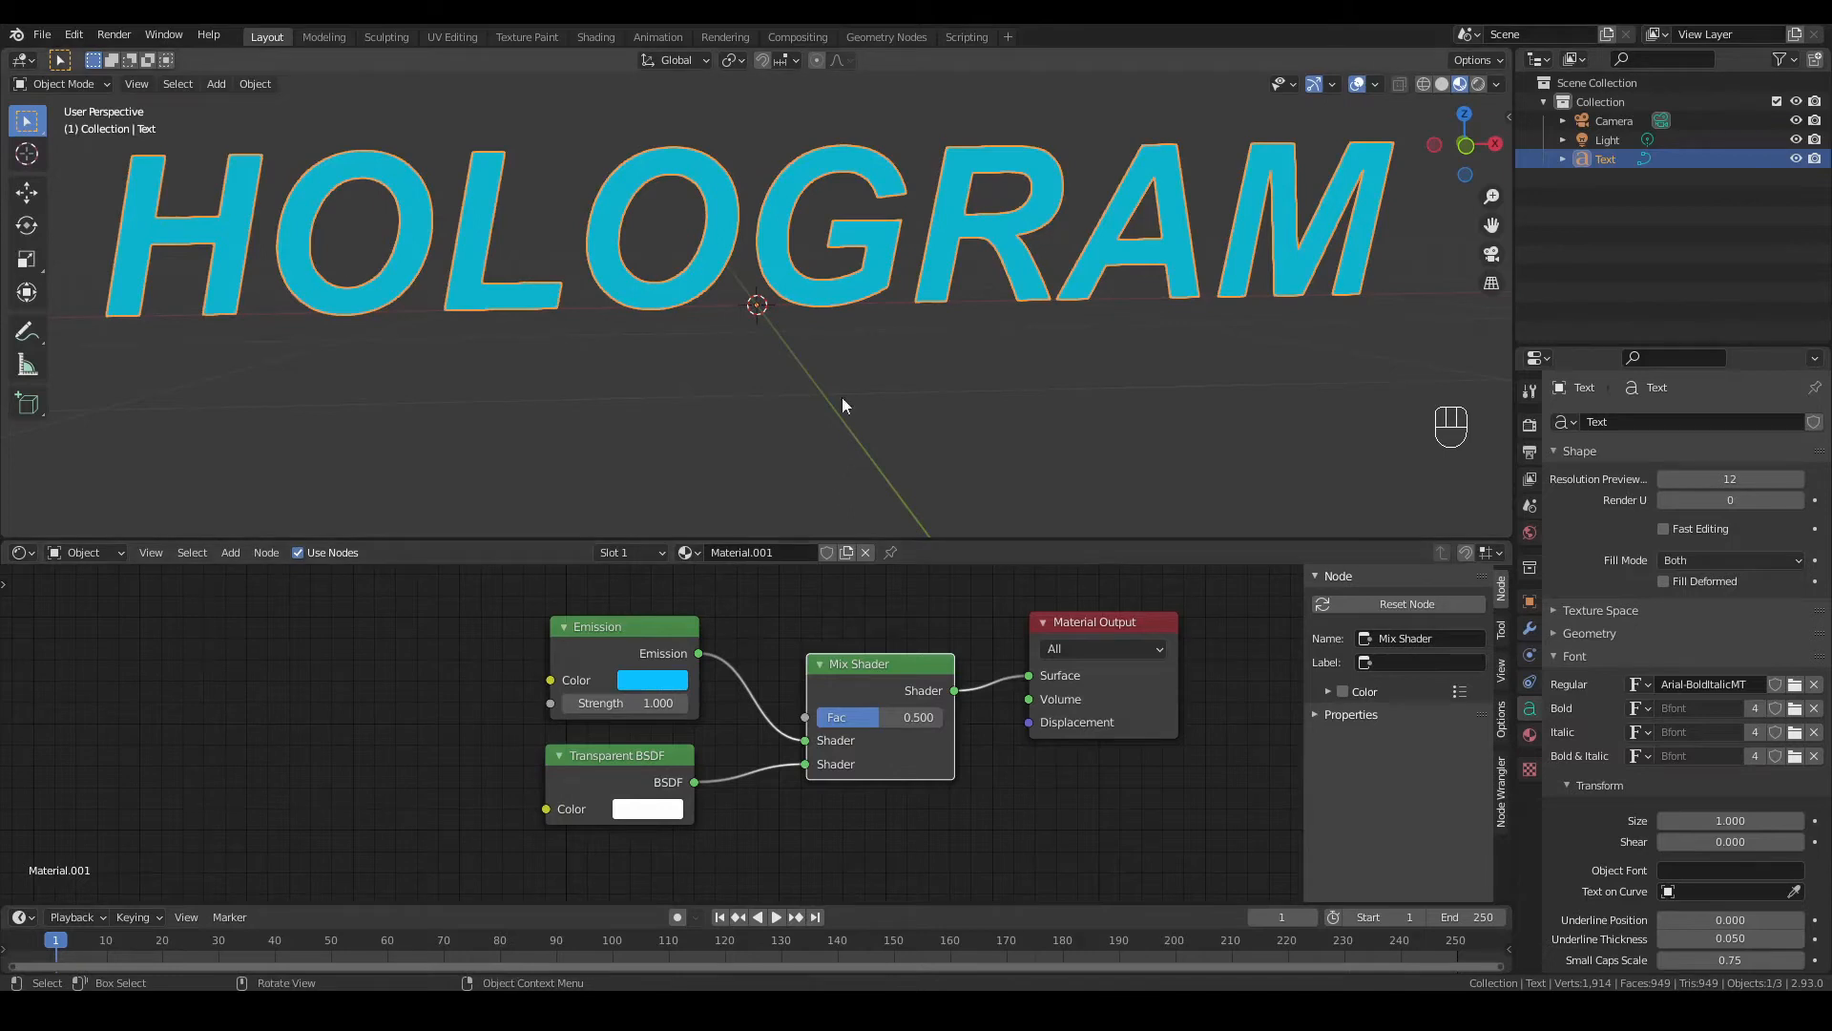
left_click(1481, 83)
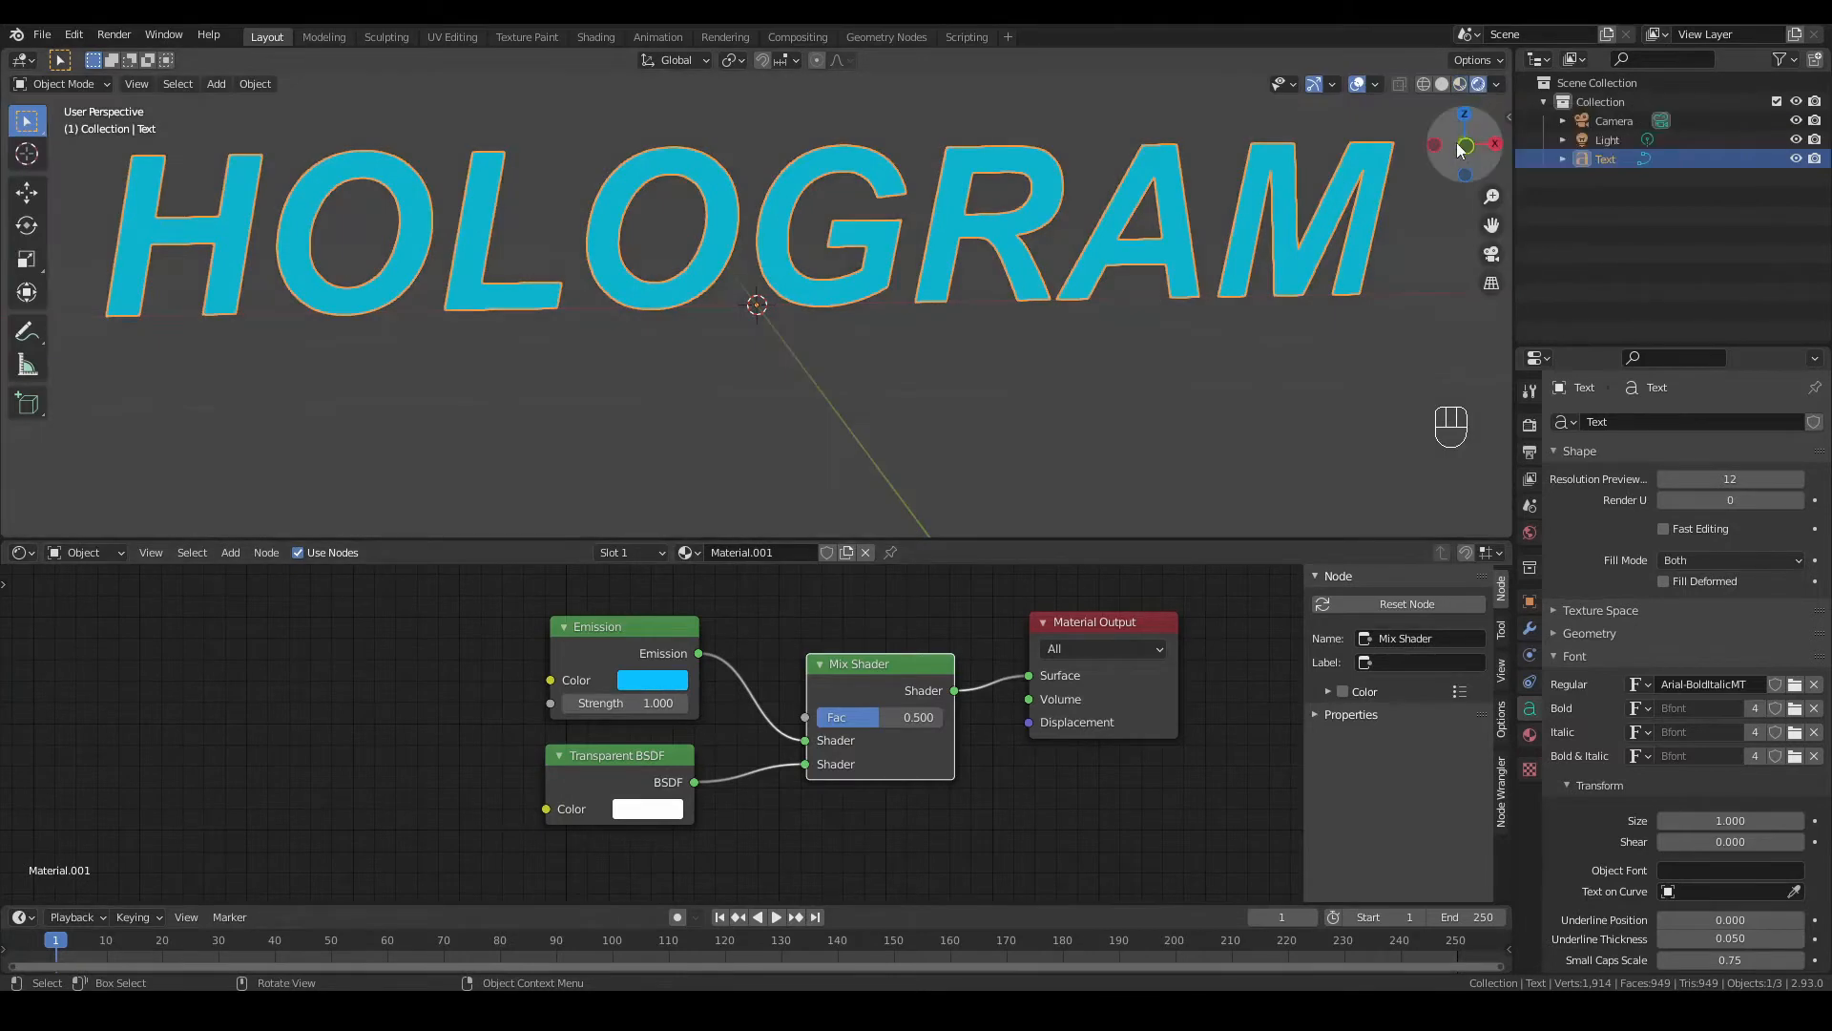
Step: Set the world background color to a very dark teal with hue 0.538, saturation 0.963 and value 0.015
left_click(1530, 532)
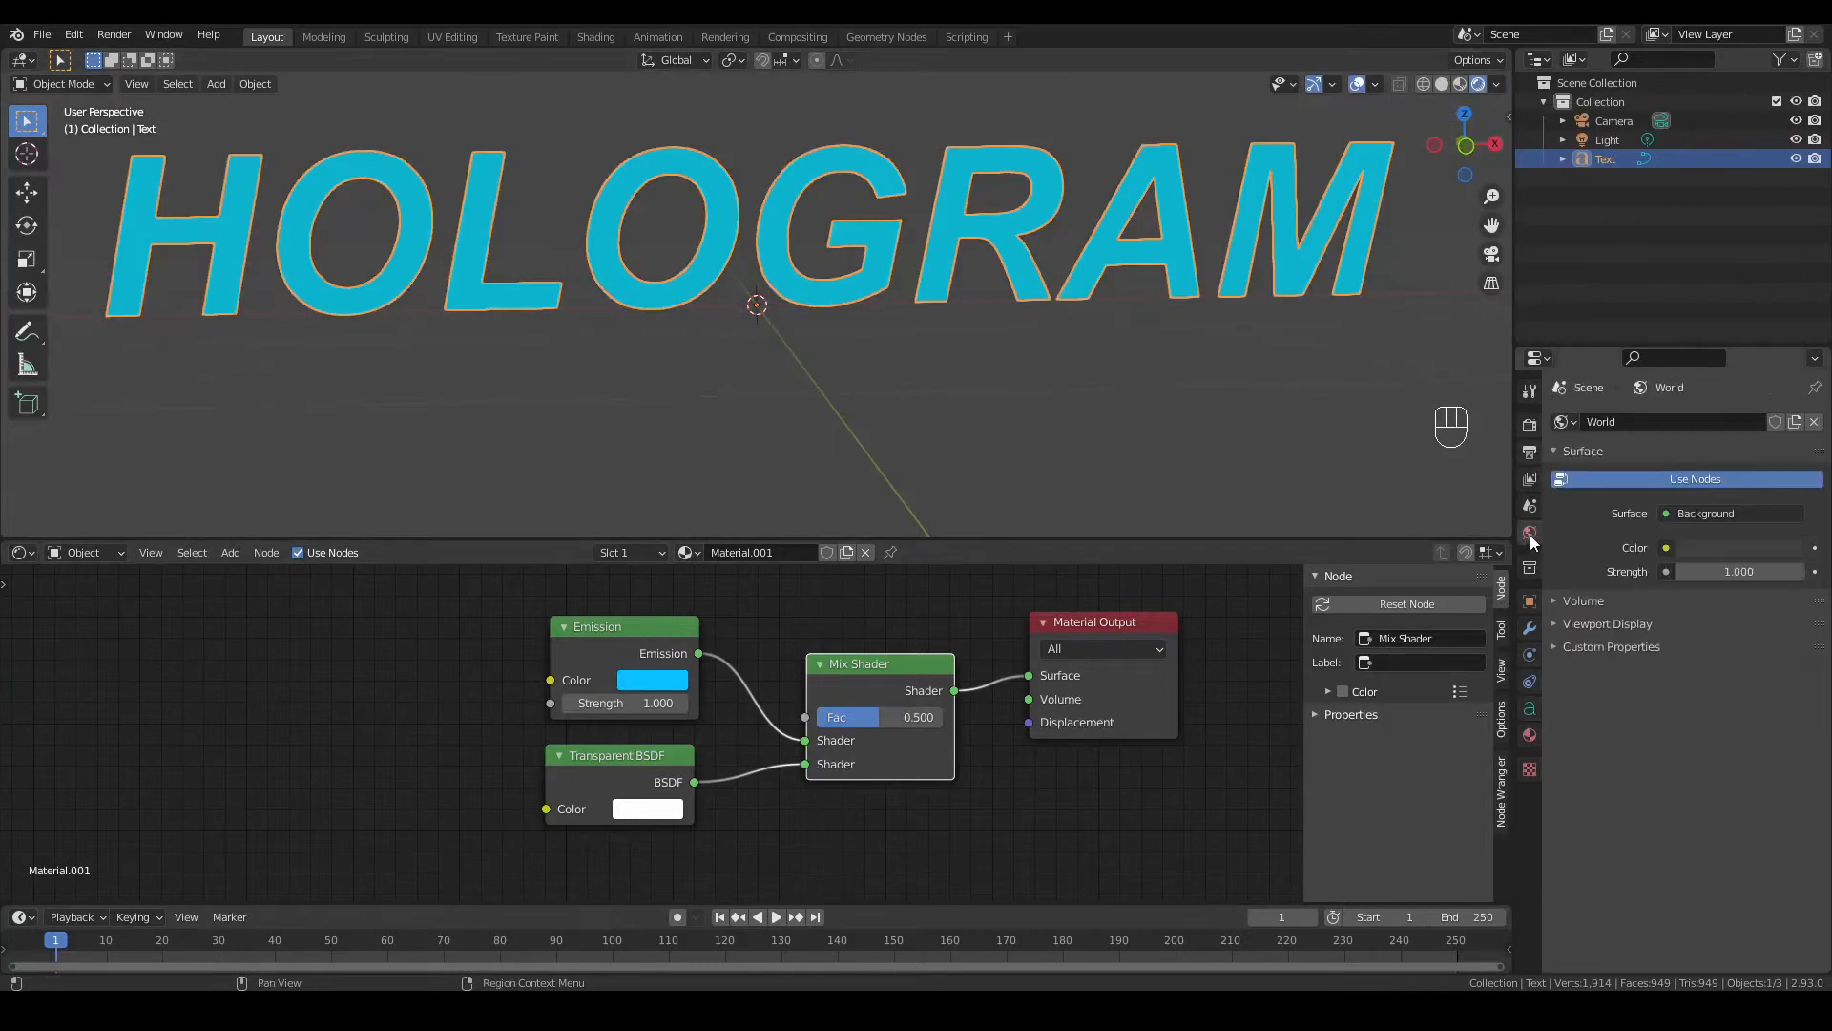
left_click(1709, 549)
left_click(1715, 277)
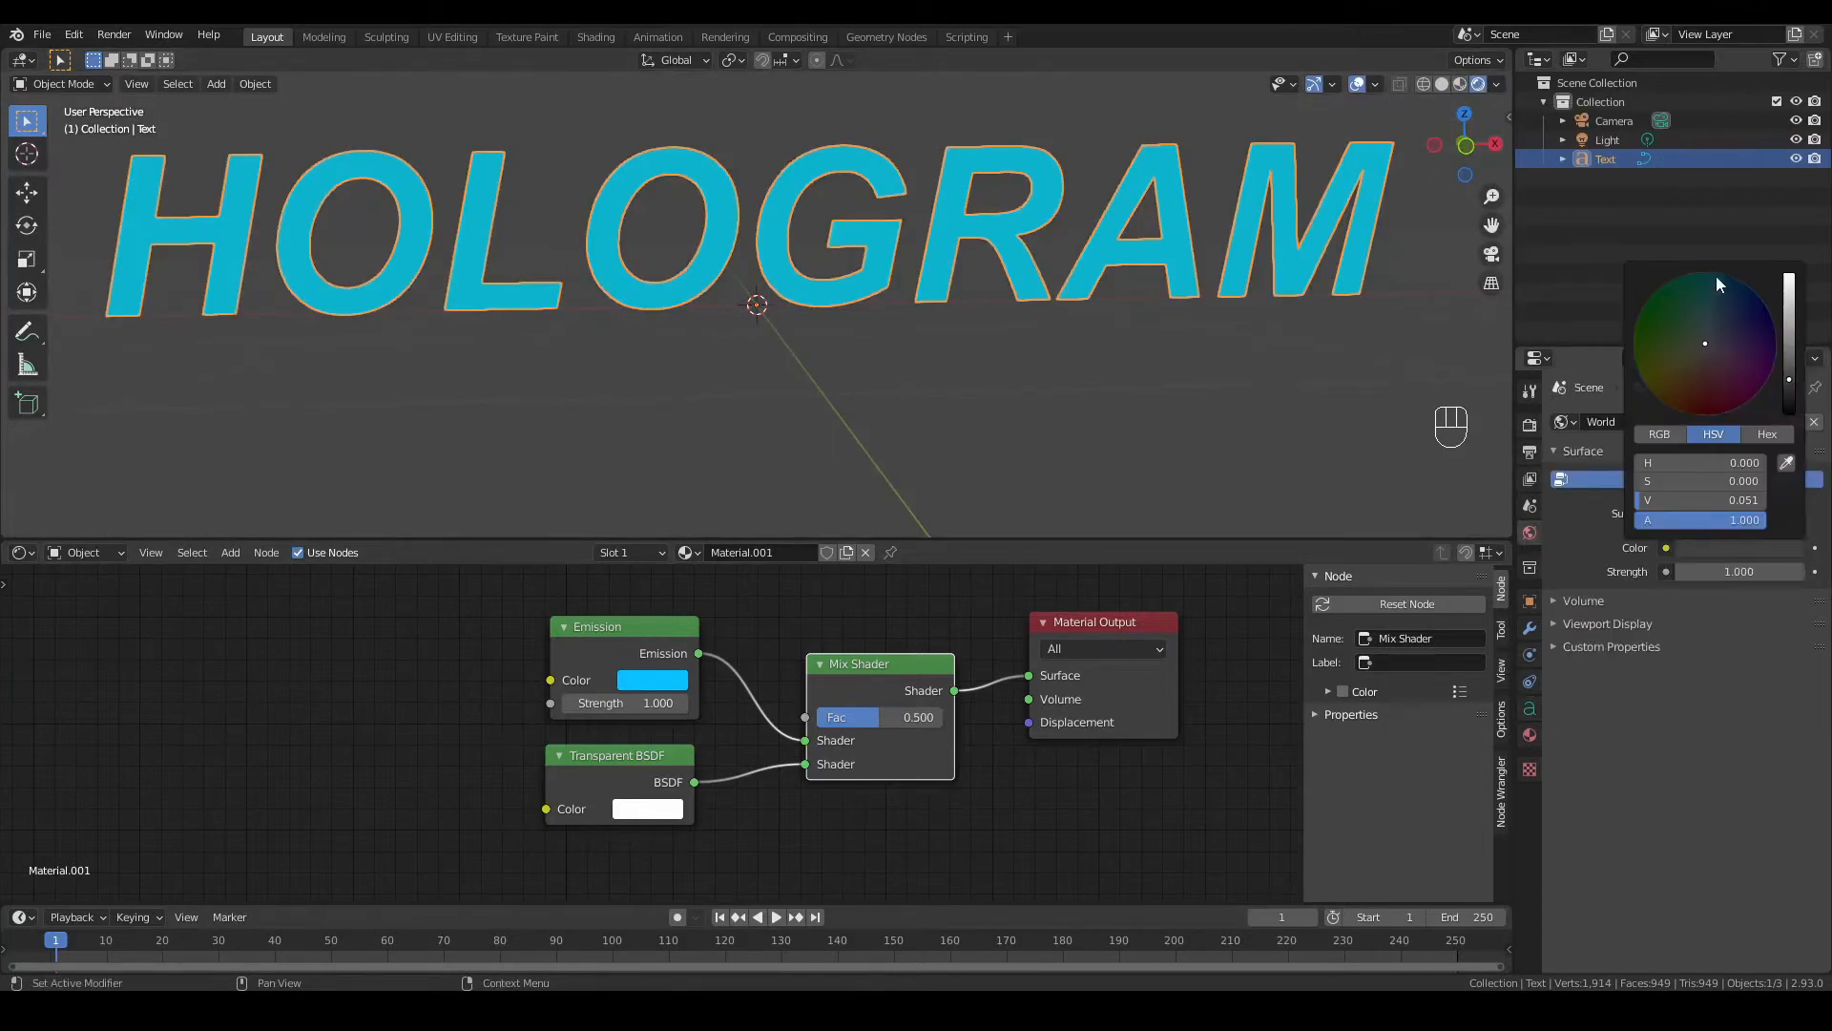
left_click_drag(1796, 386, 1790, 394)
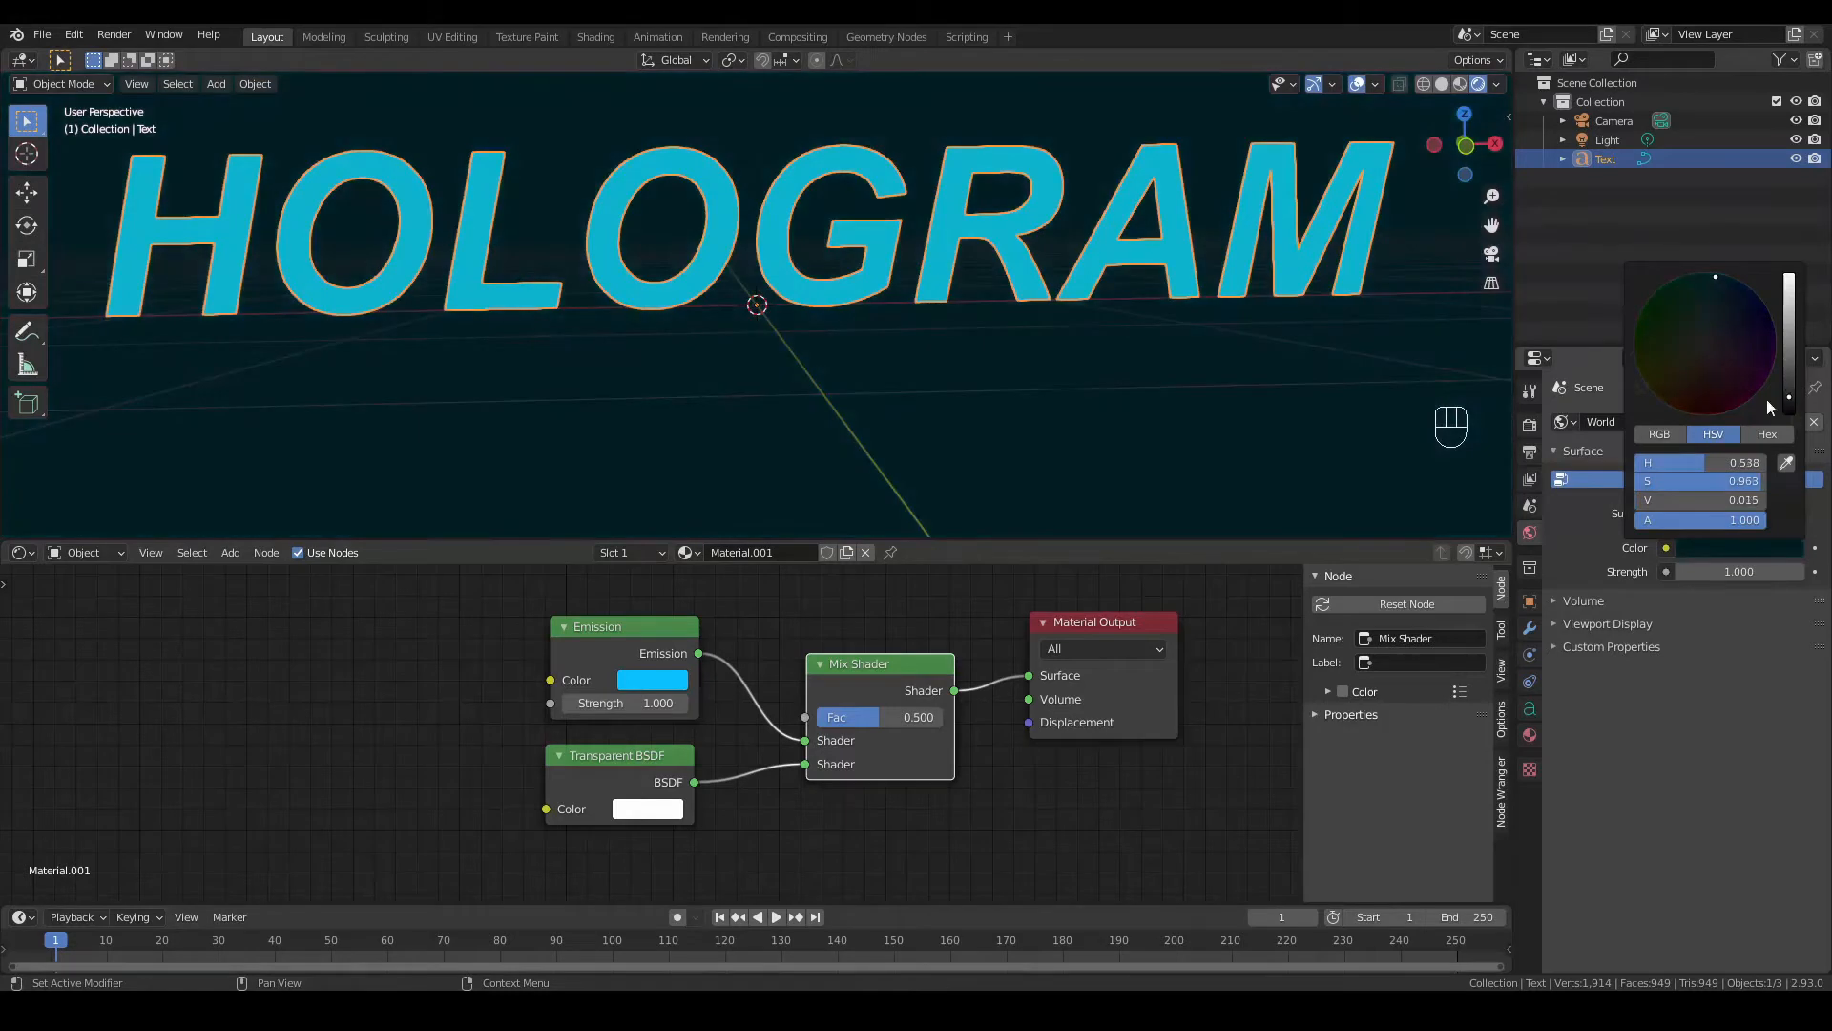
scroll(1182, 406, "down", 2)
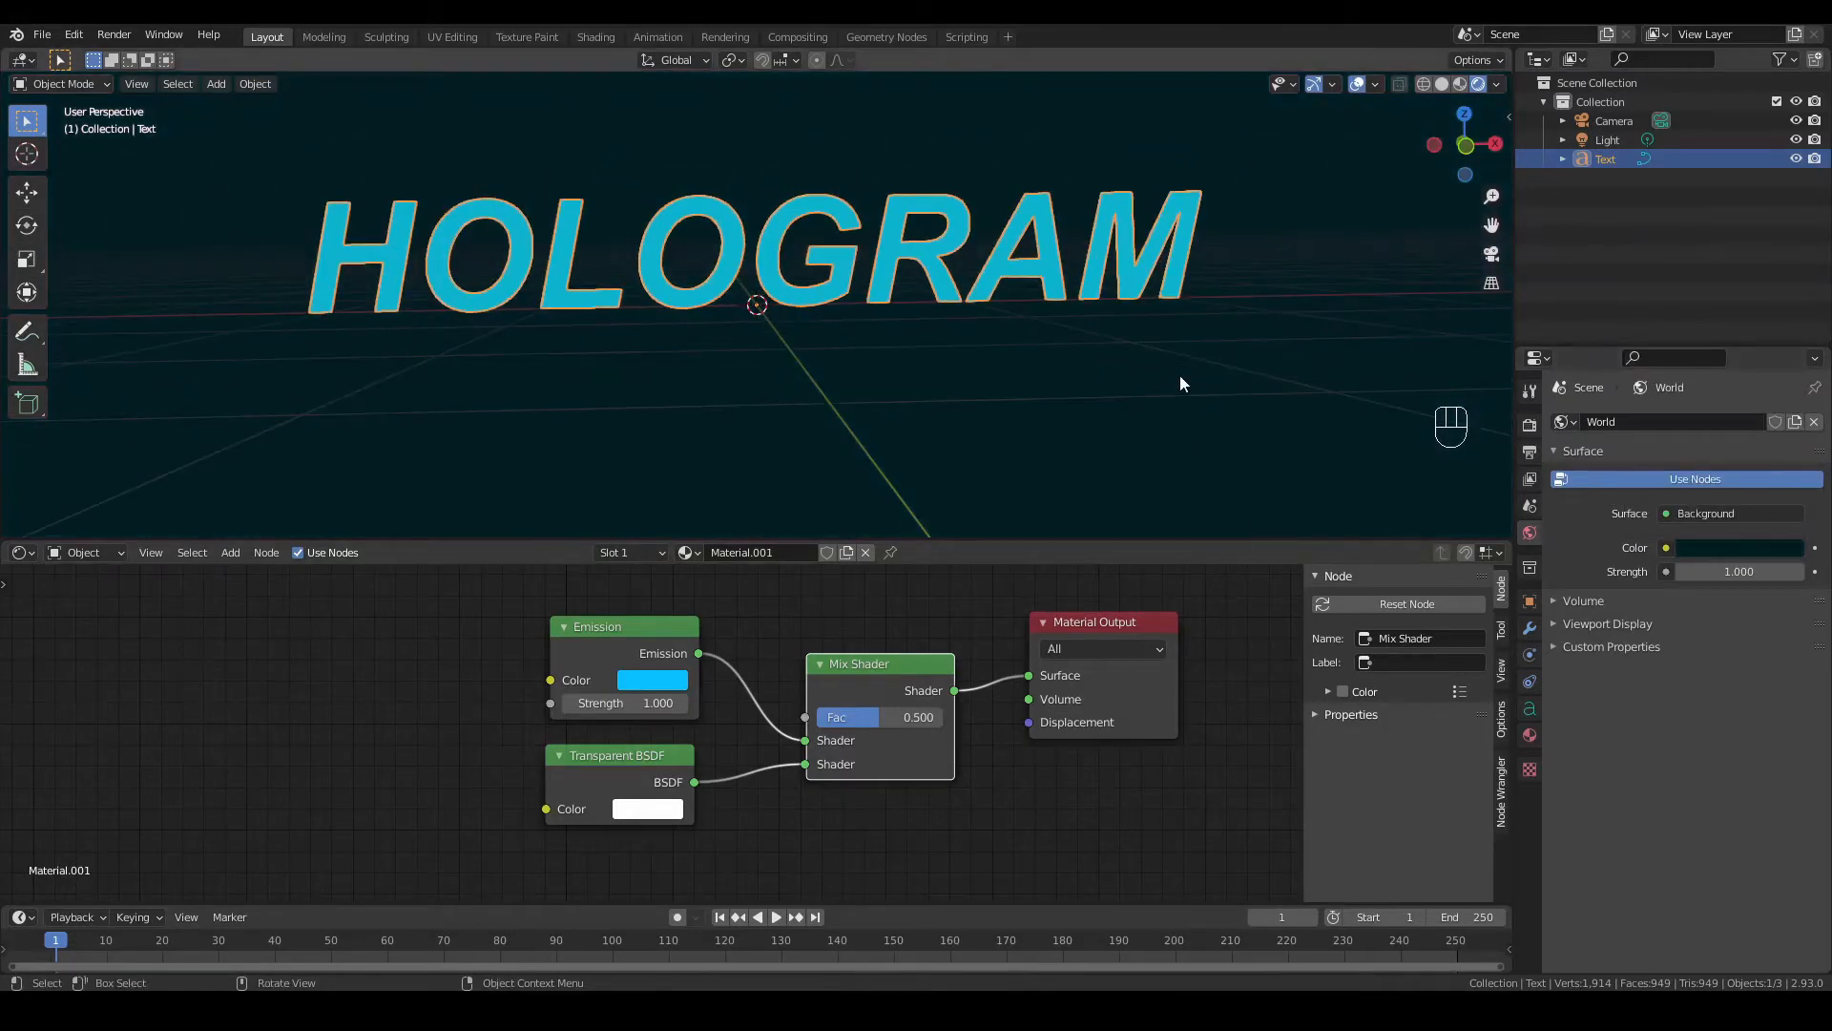
Step: Enable Bloom in the Eevee render settings, with intensity 0.073 and radius about 4.6
left_click(1531, 426)
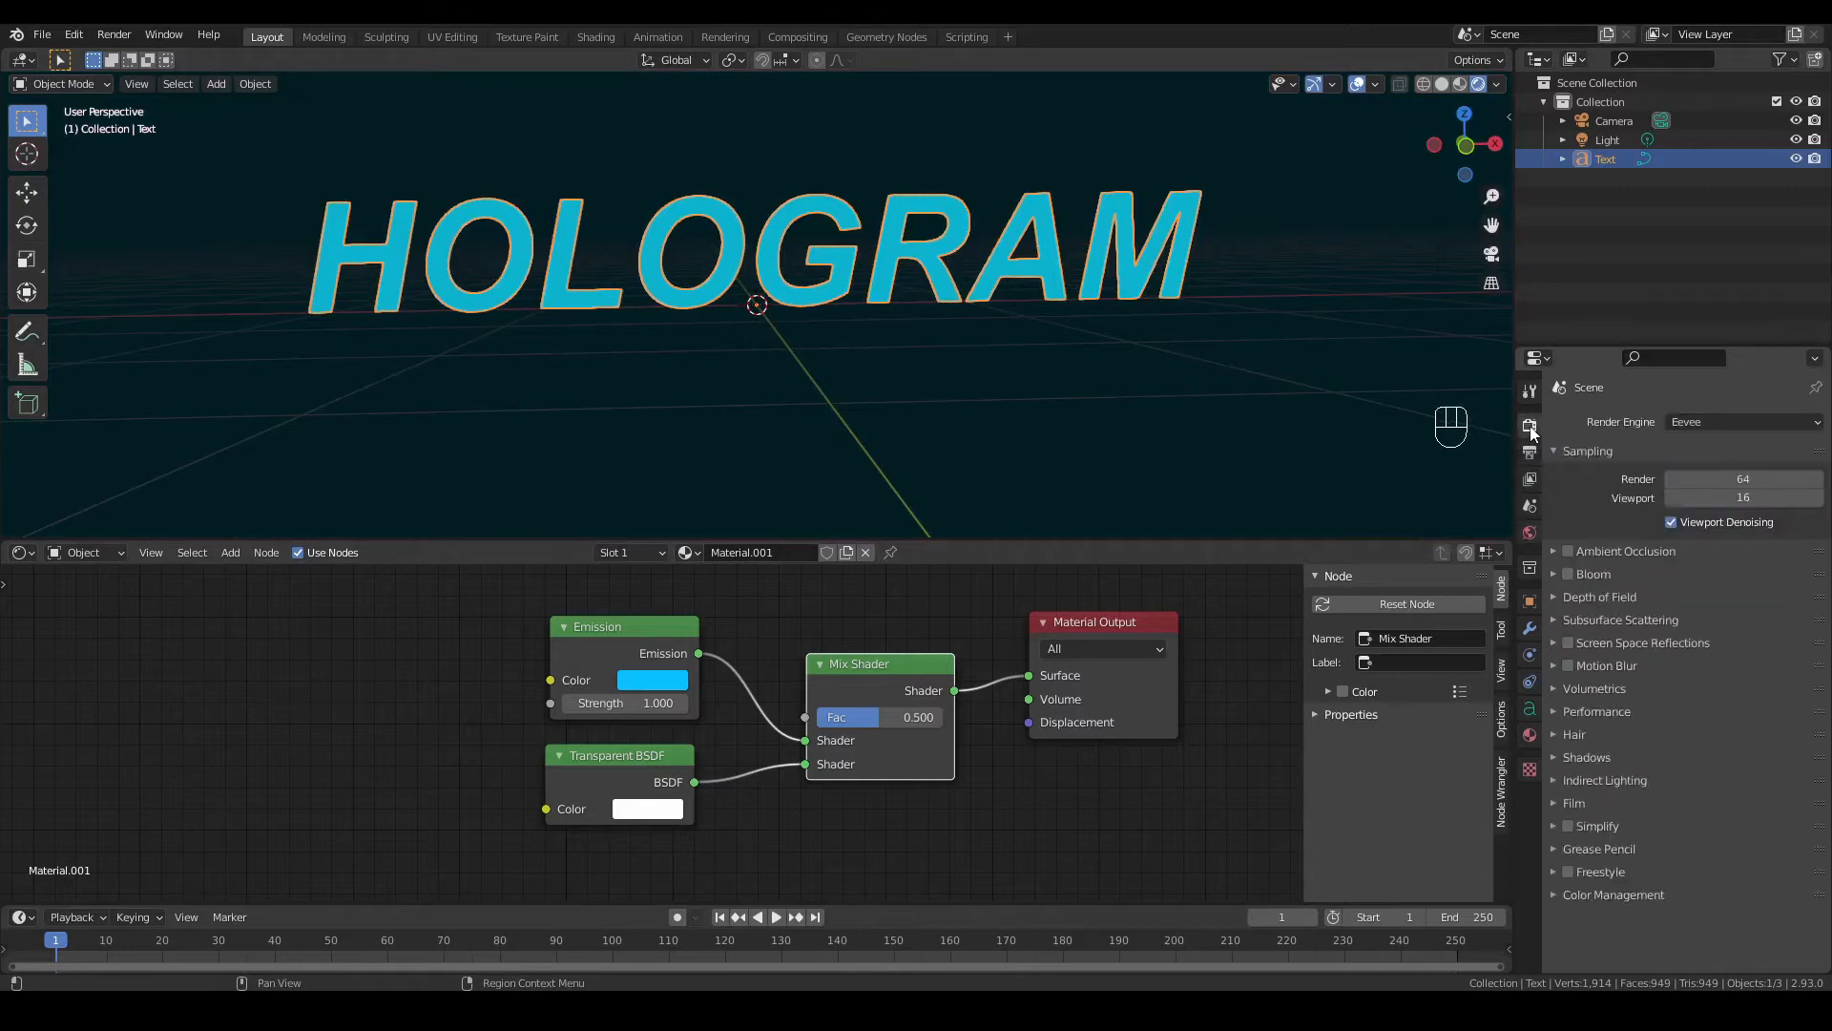
left_click(1568, 574)
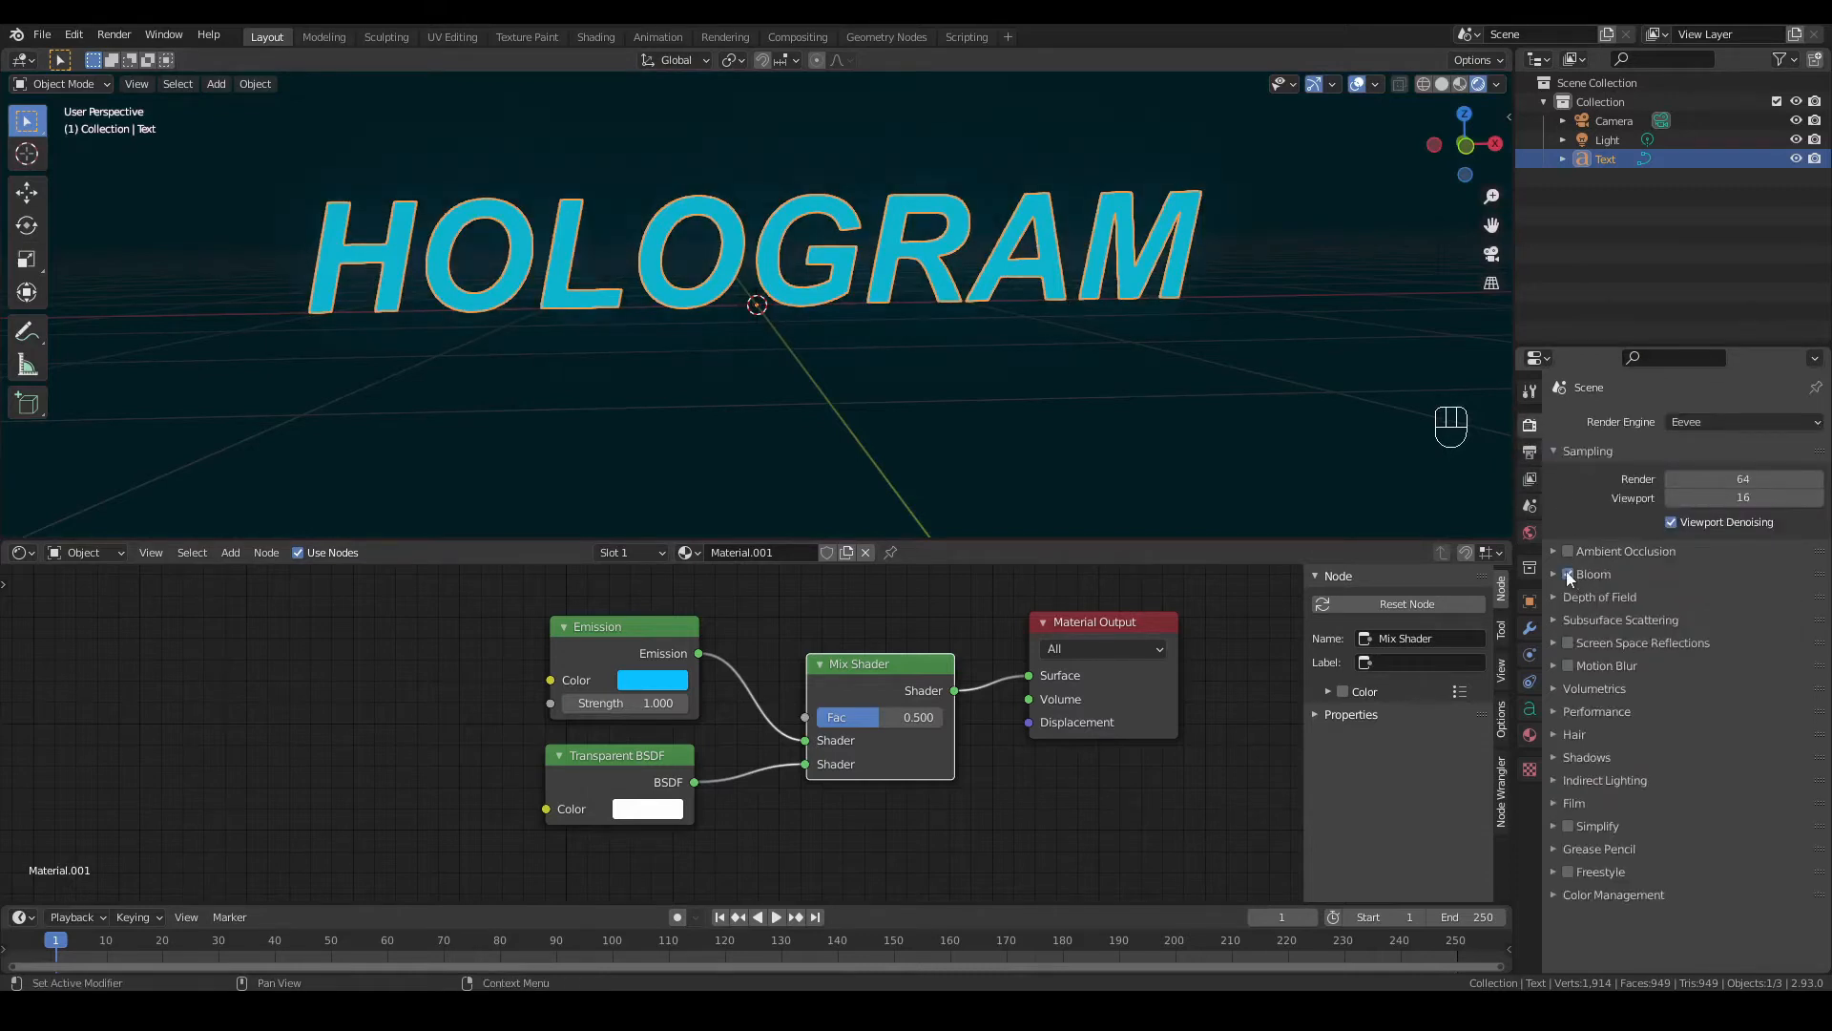
left_click(1554, 575)
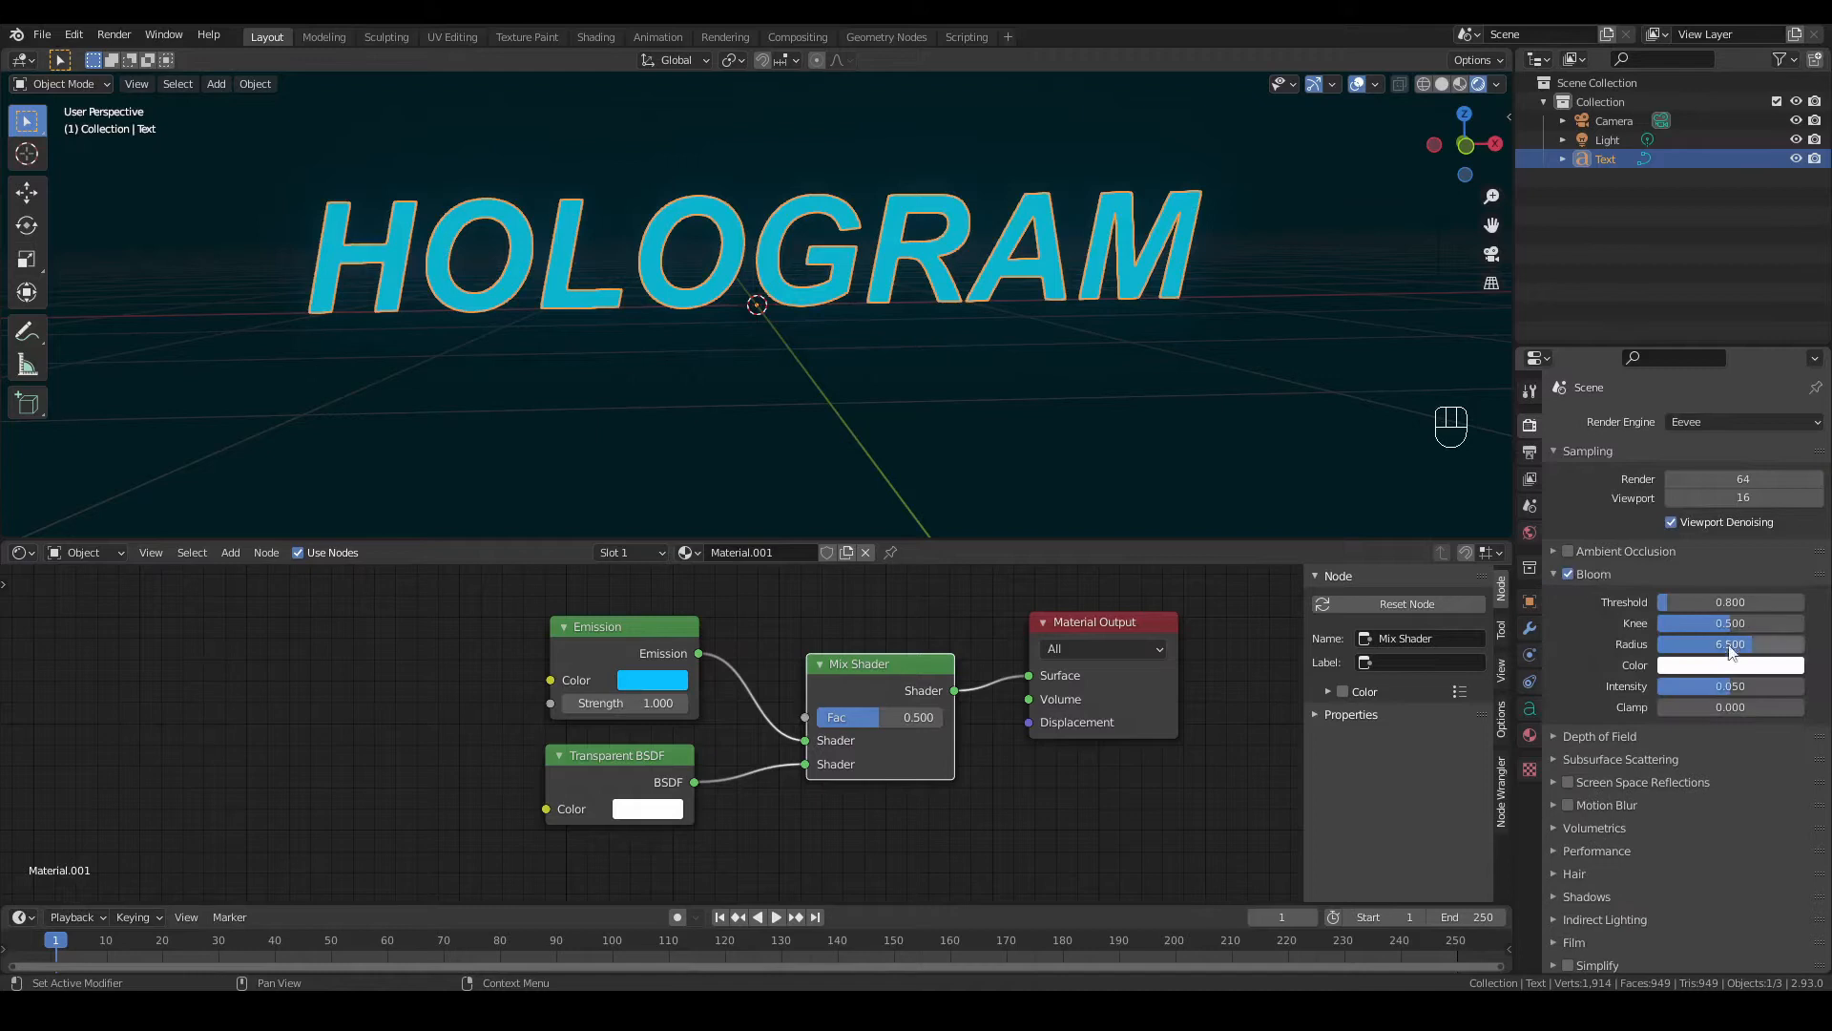
left_click_drag(1731, 686, 1725, 644)
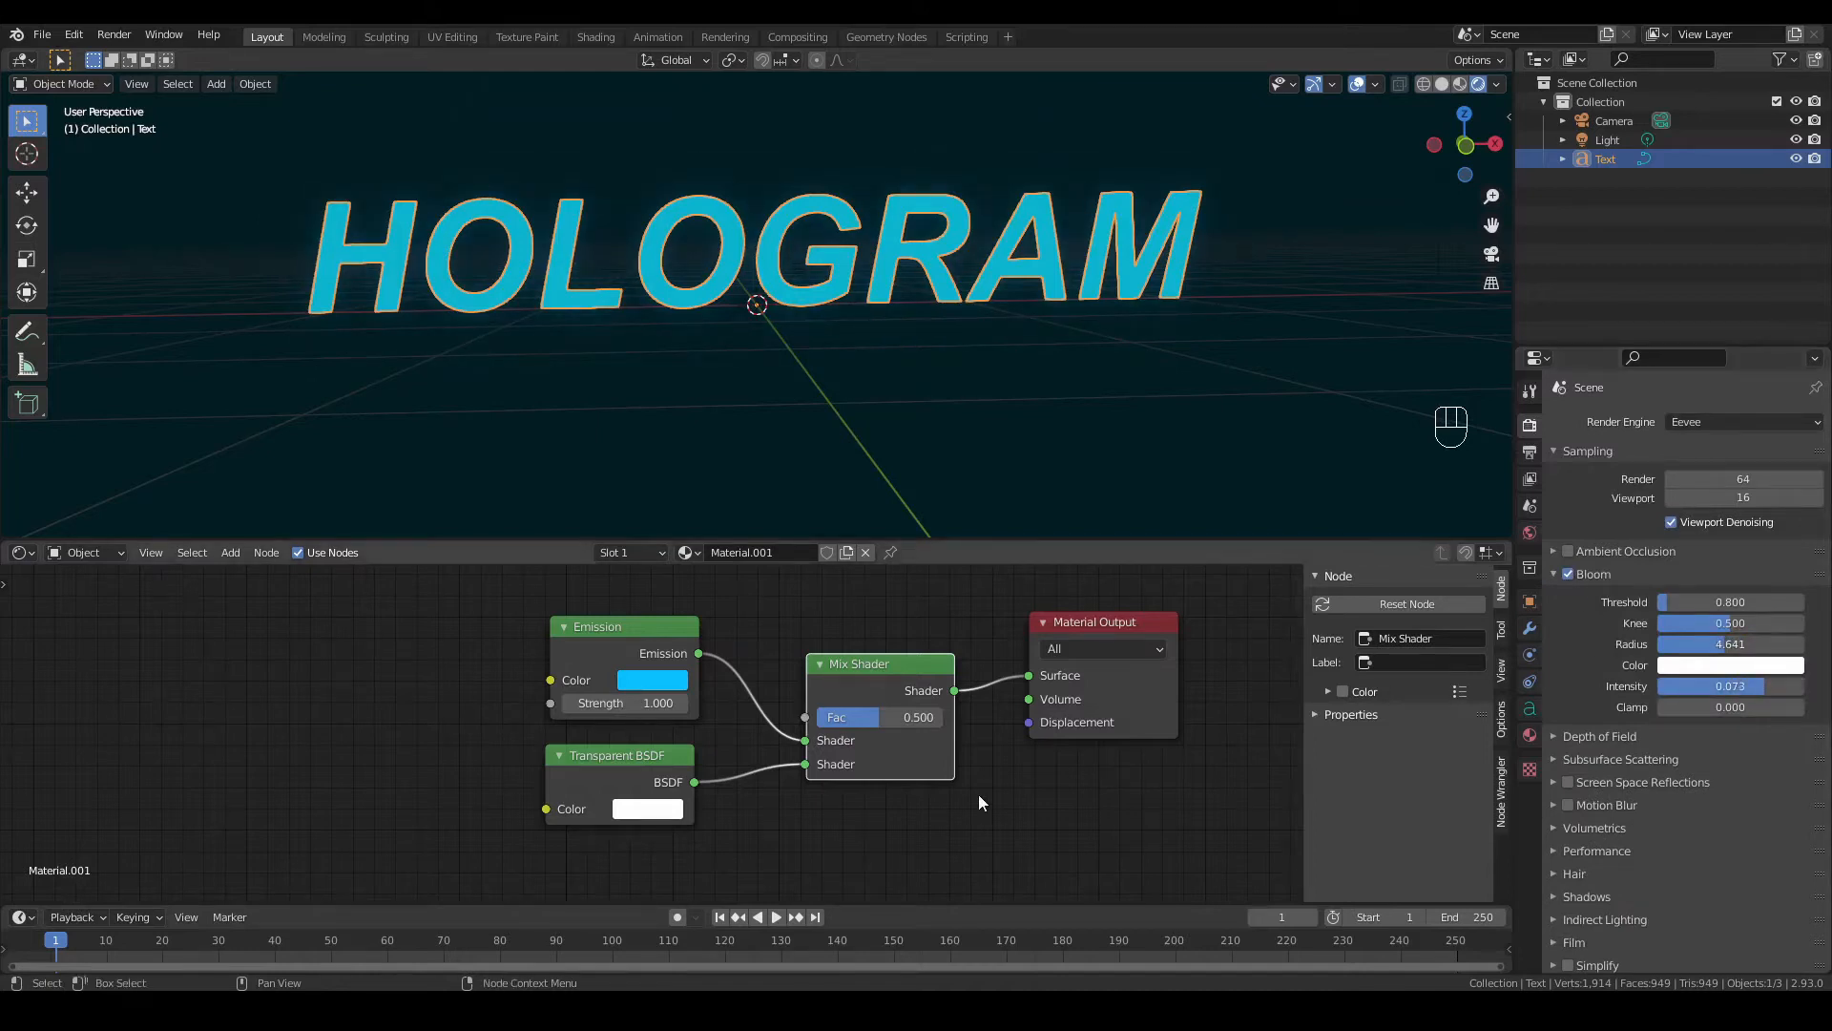
Step: Set the Emission node's strength to 4
scroll(977, 794, "up", 2)
left_click(614, 695)
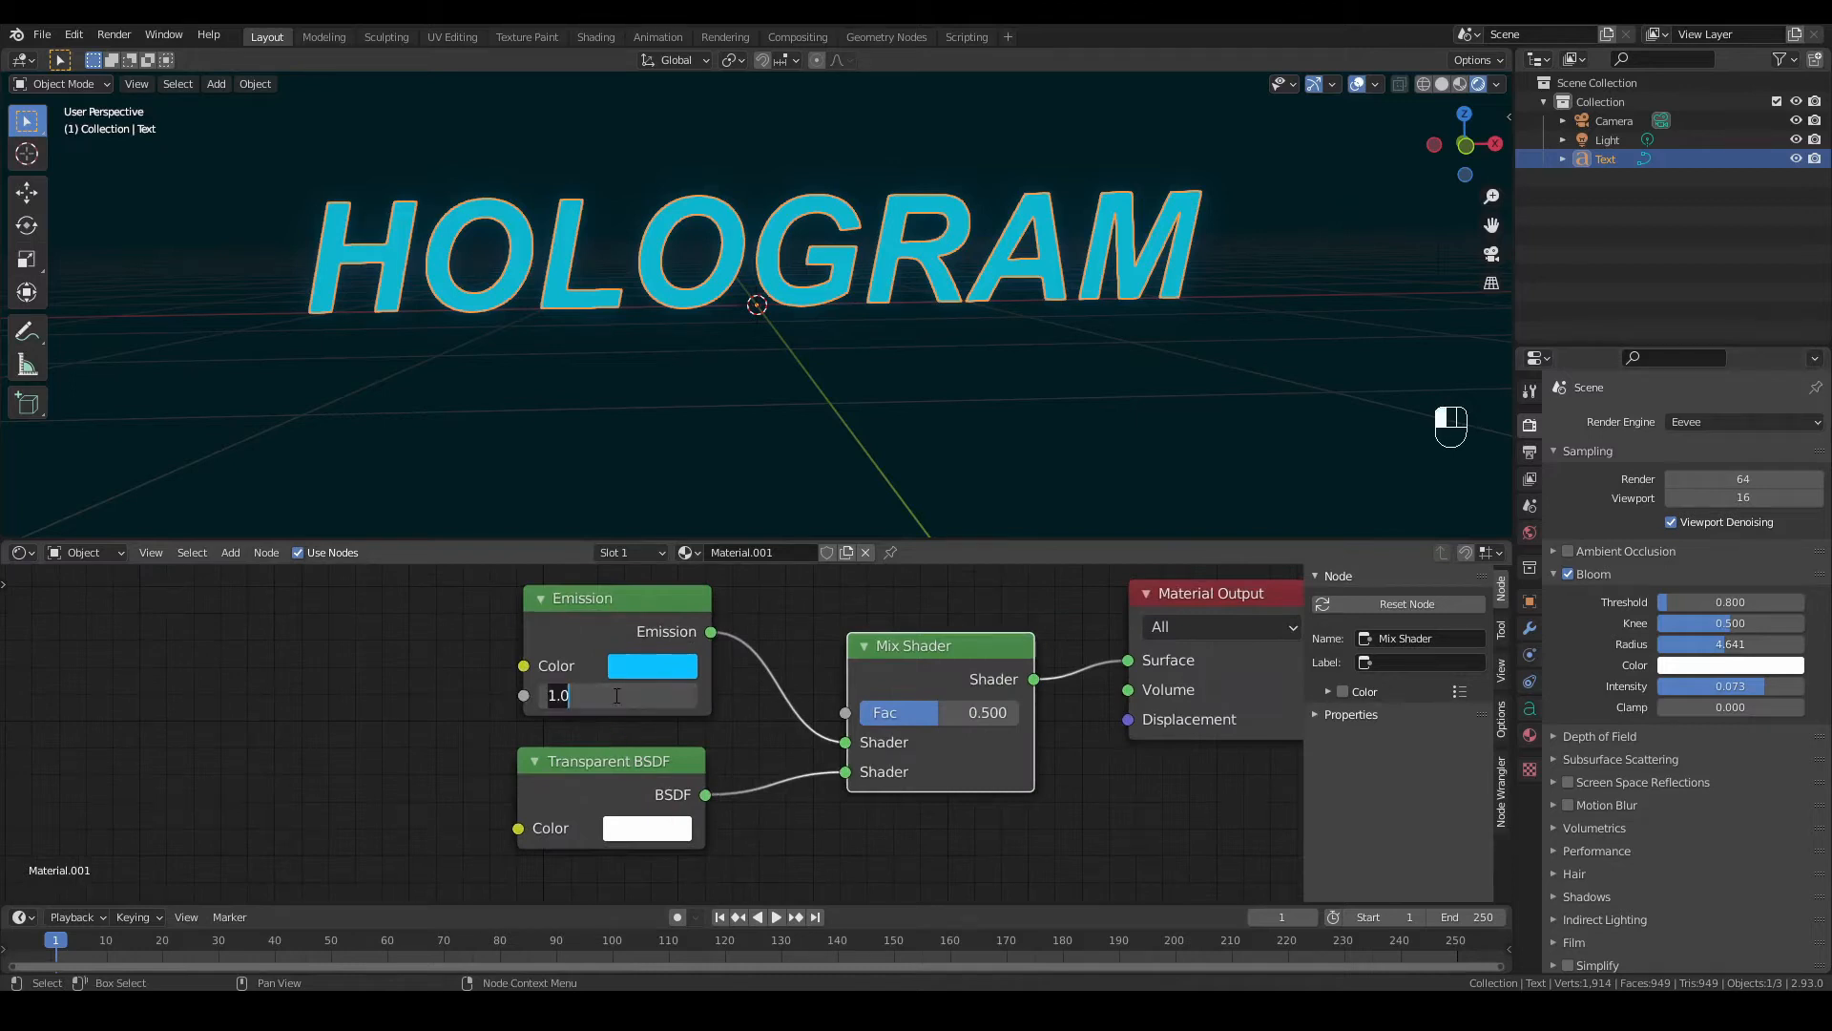
type("4")
key("Return")
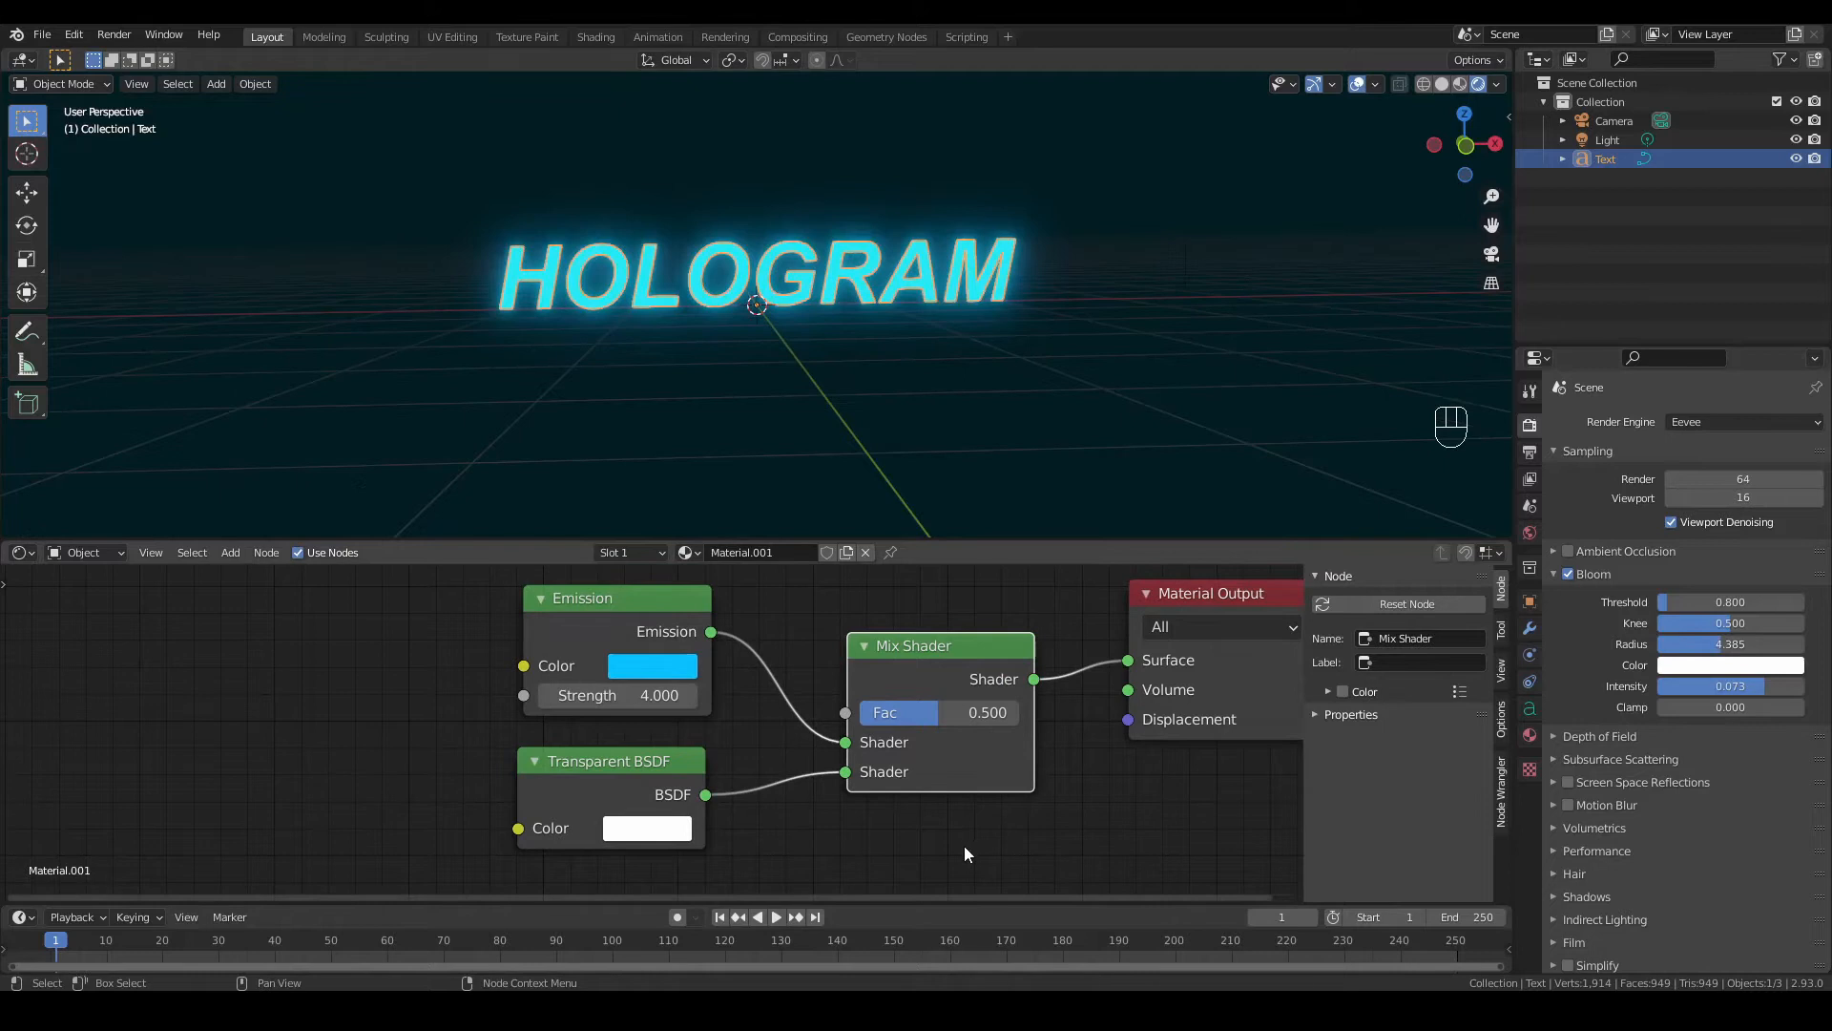
Step: Raise the Mix Shader factor to 1.000 to test full transparency on the text
scroll(952, 794, "up", 2)
left_click_drag(1006, 707, 1116, 707)
scroll(695, 392, "up", 3)
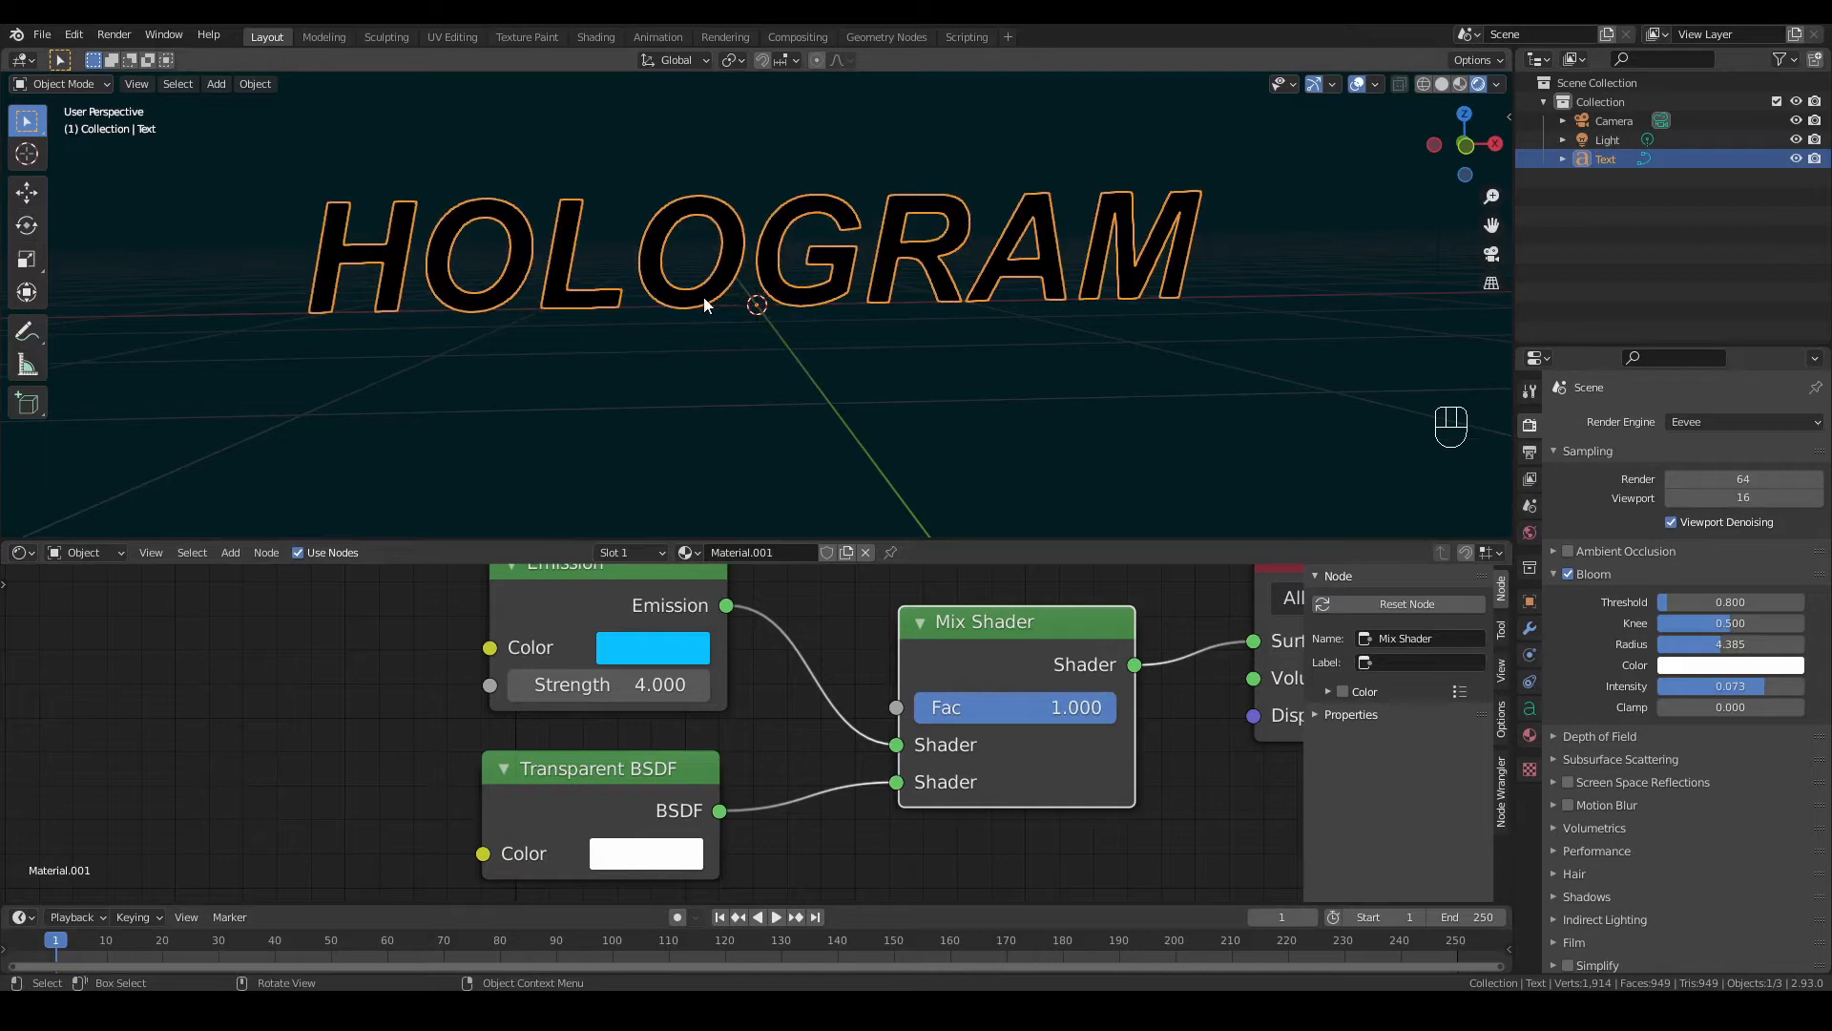
Step: Set the text material's blend mode to Alpha Blend and hide the overlays in the 3D viewport
left_click(1531, 743)
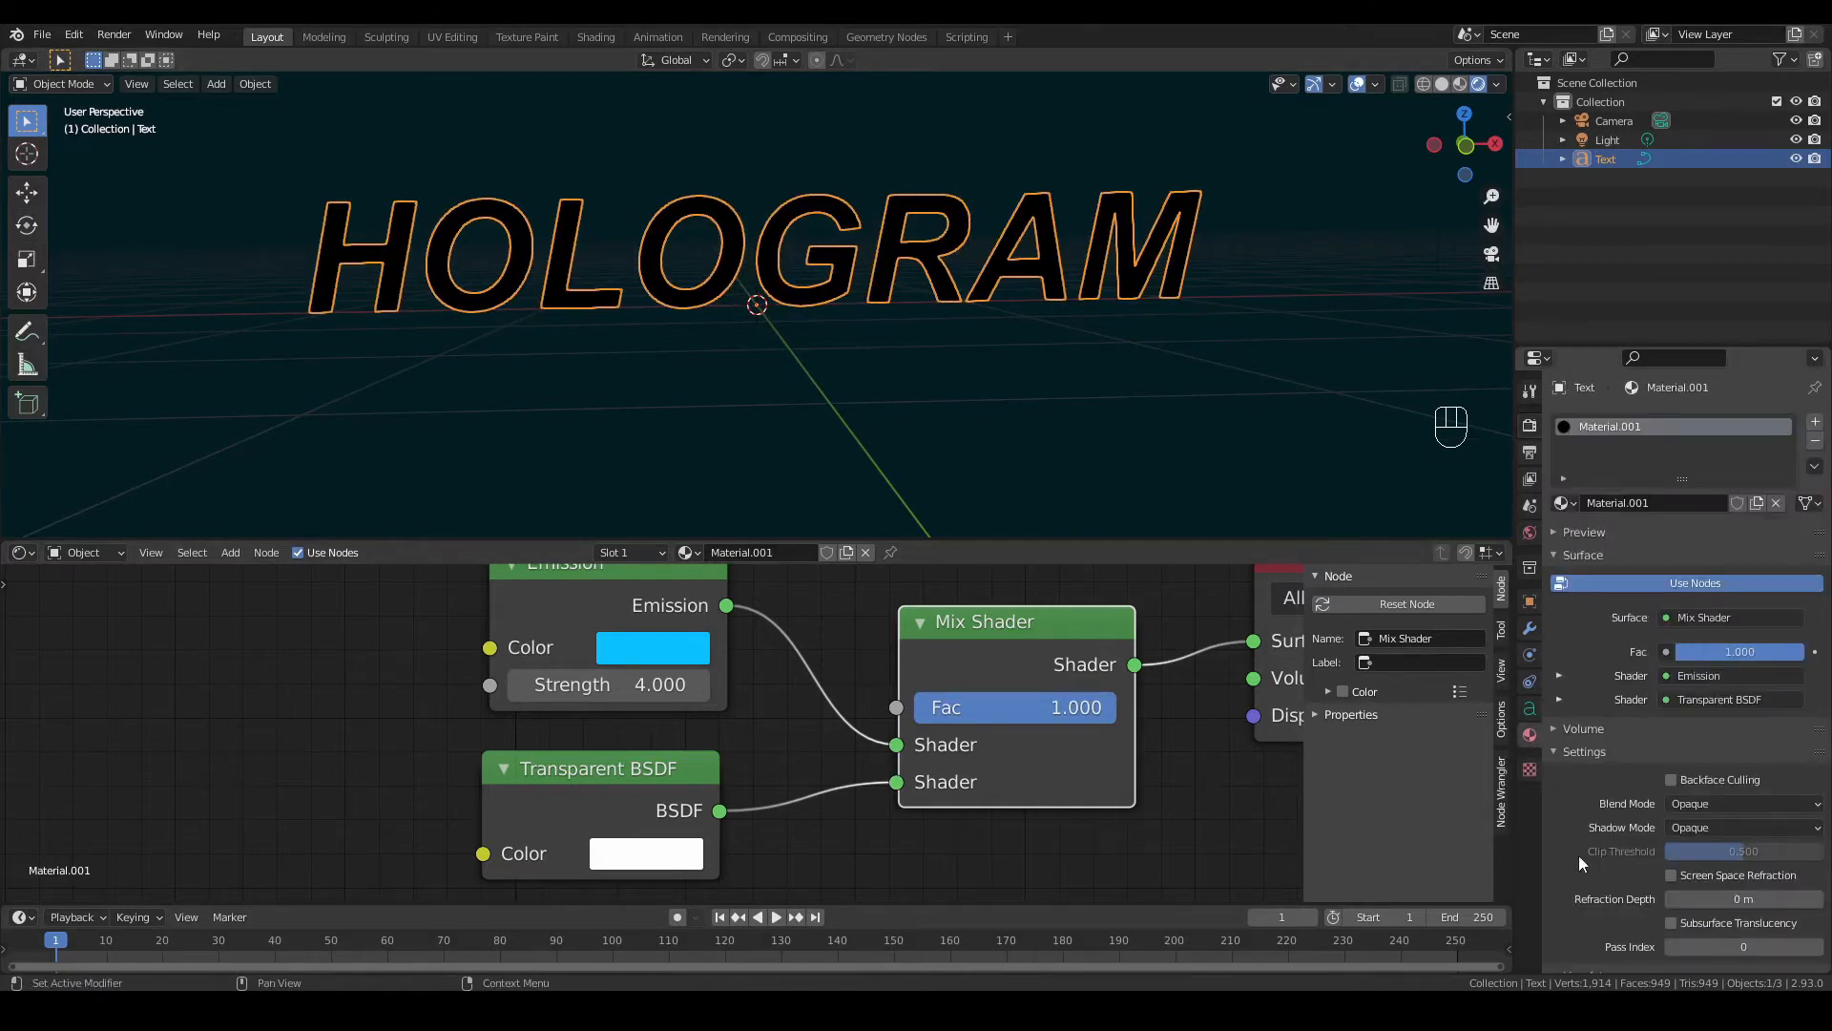
left_click(1739, 803)
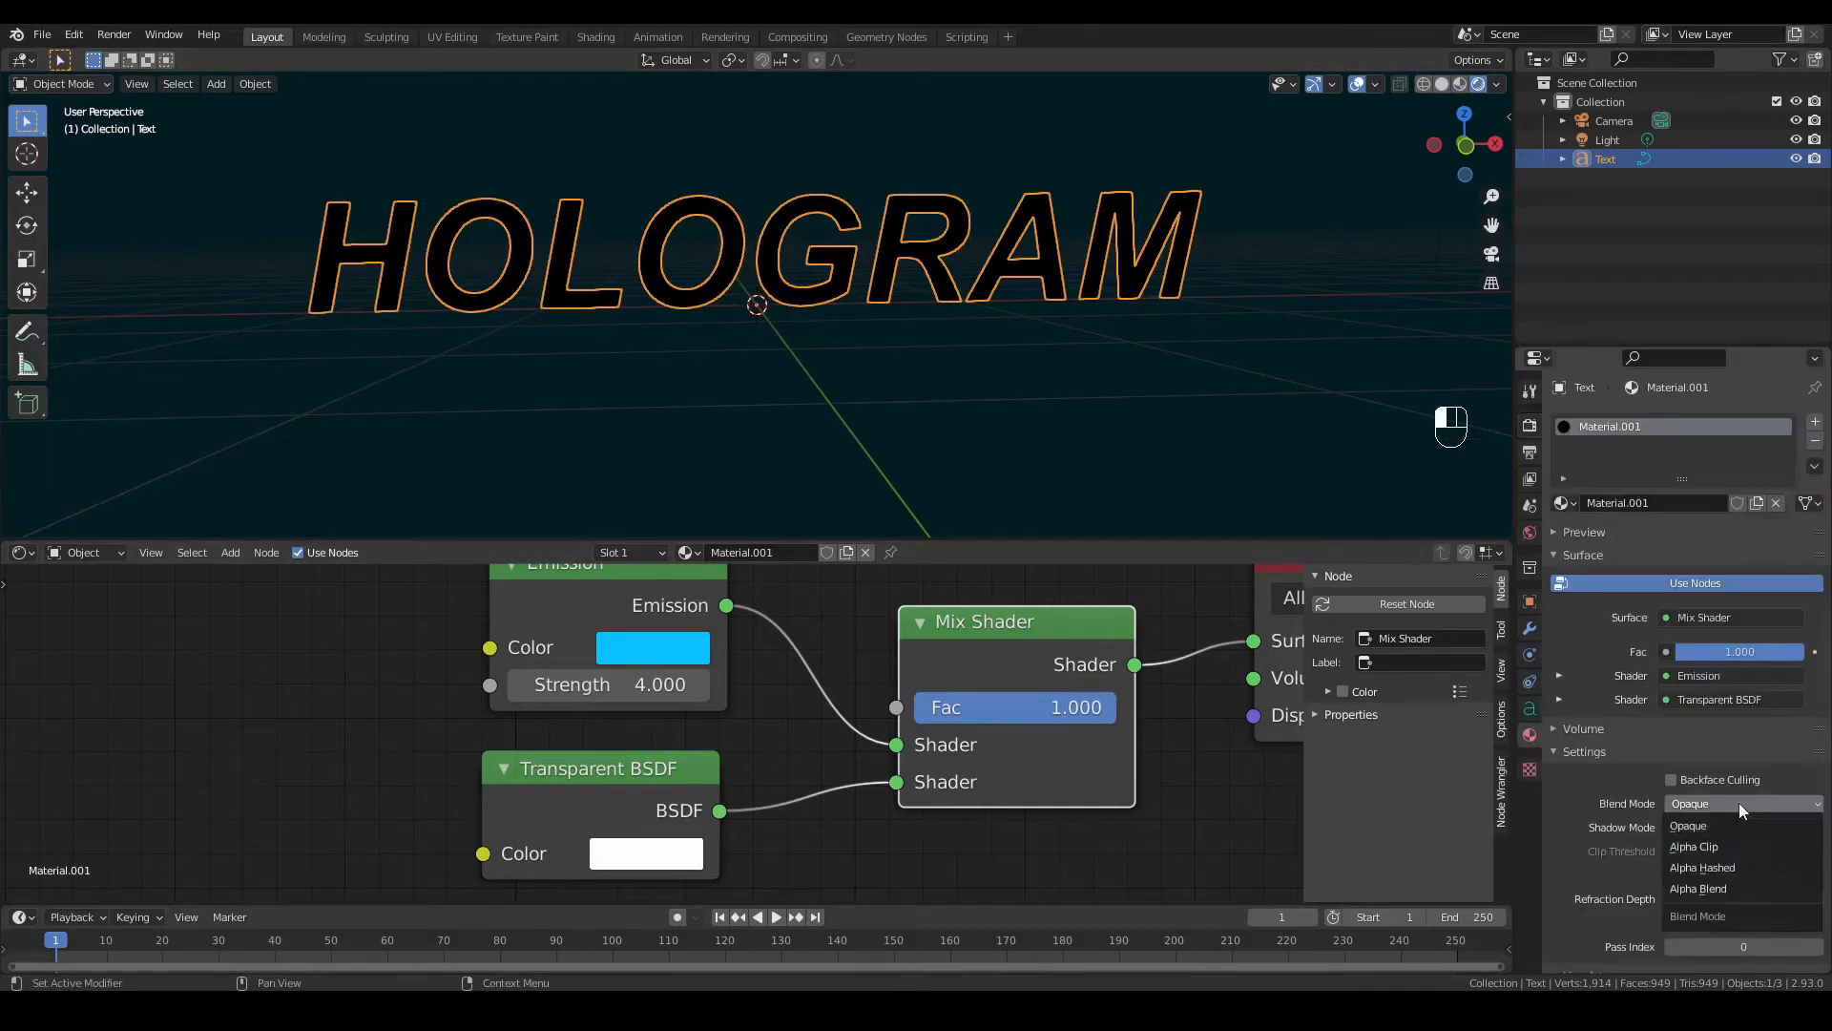
left_click(1726, 885)
left_click(1357, 84)
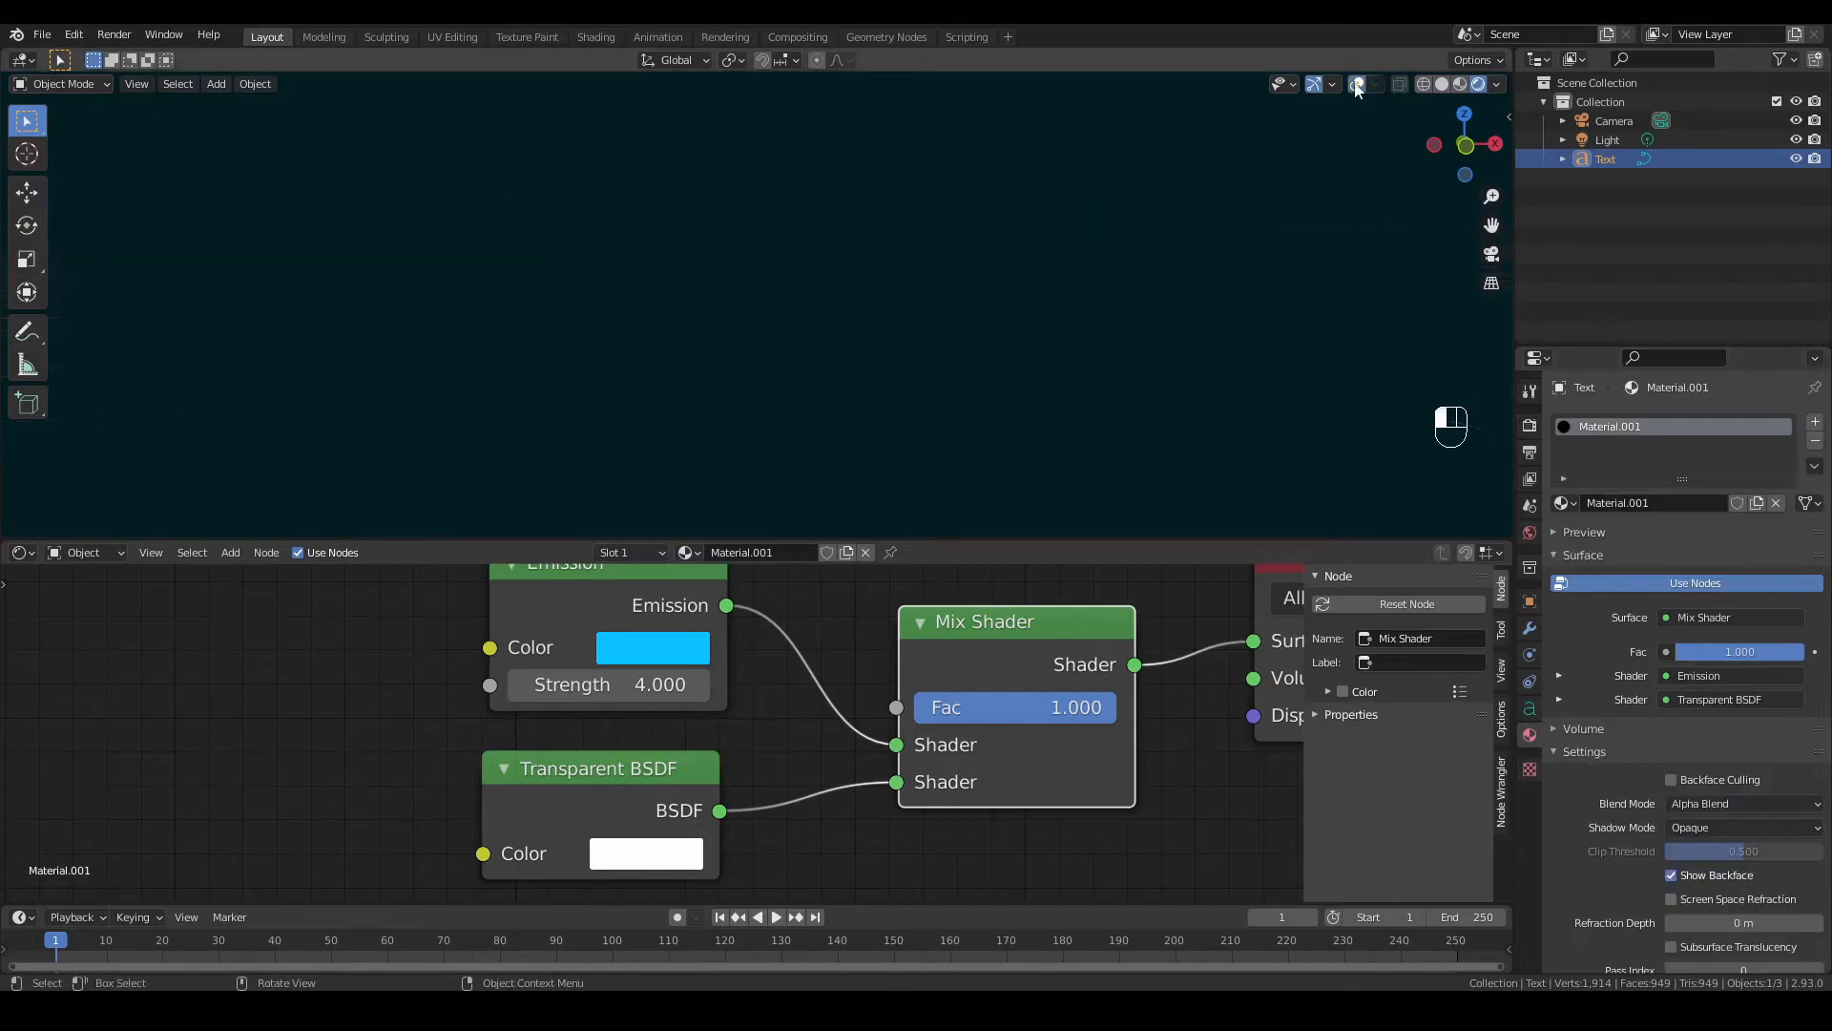
Step: Set the Mix Shader factor to 0.433 and move the Emission and Transparent BSDF nodes down to free space above them
left_click_drag(1046, 707, 931, 707)
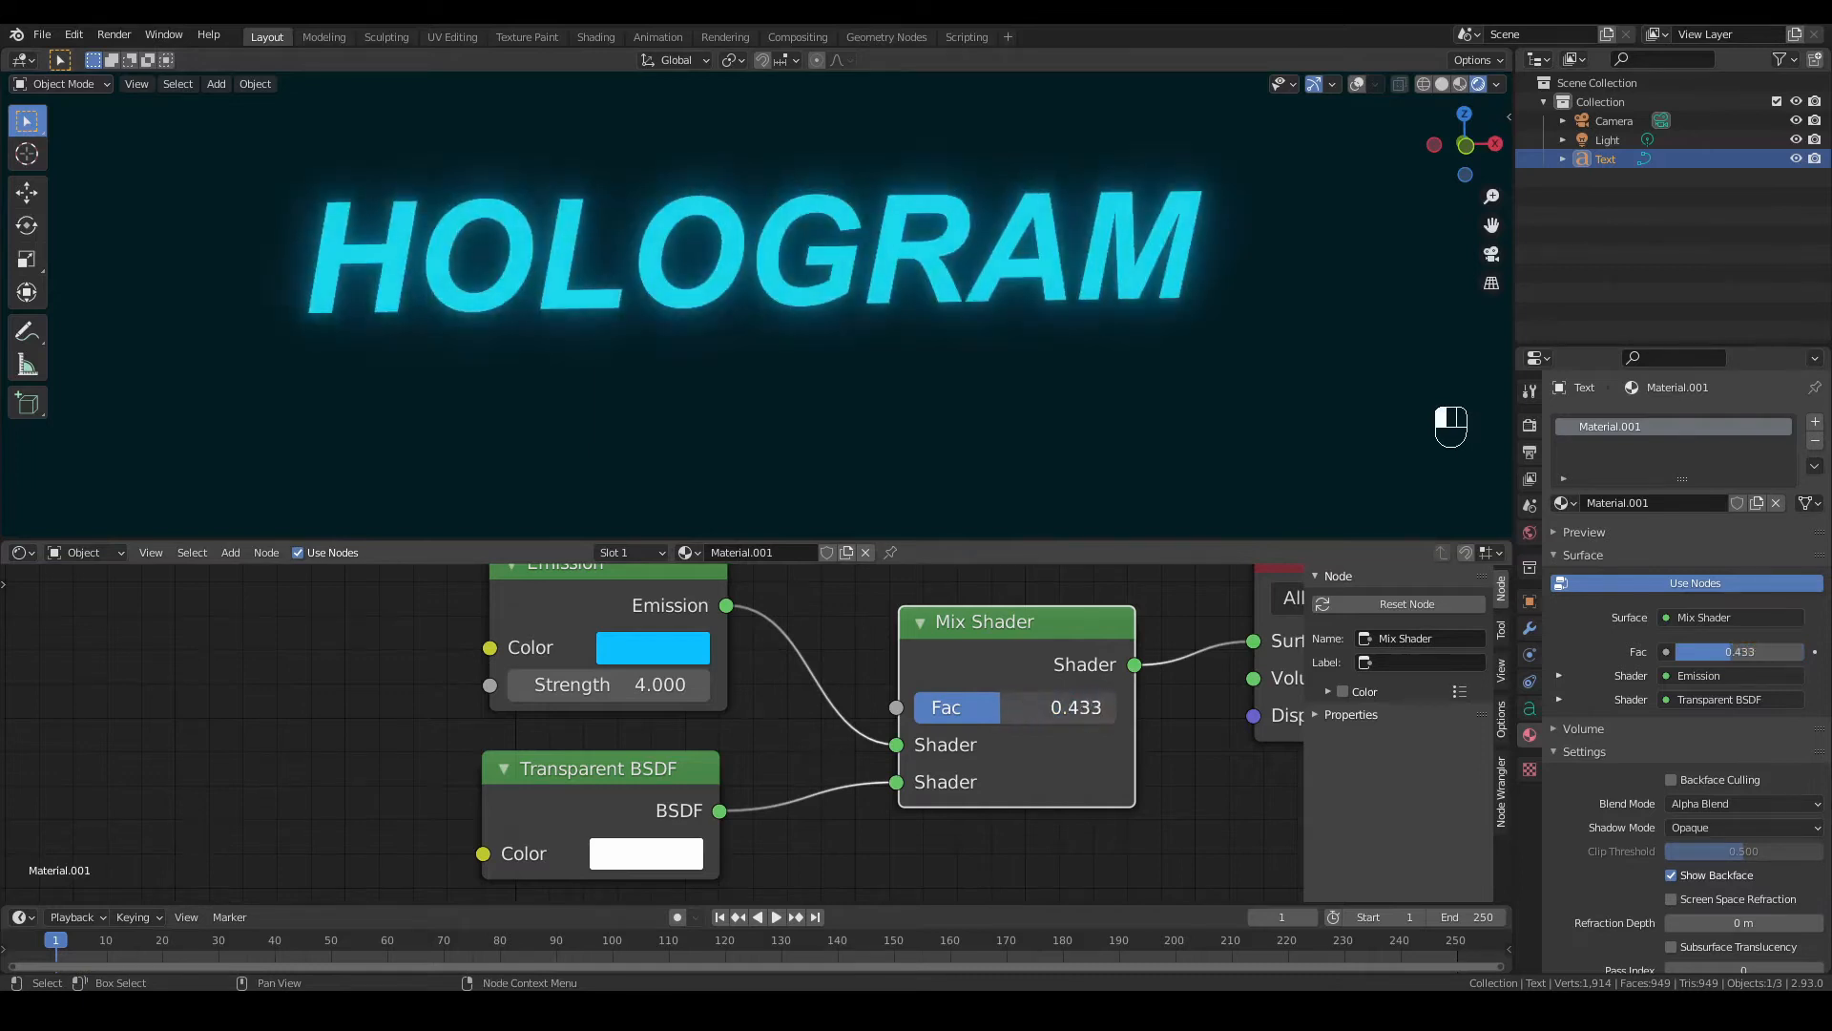
scroll(886, 824, "down", 4)
left_click_drag(404, 645, 627, 852)
left_click_drag(624, 618, 543, 805)
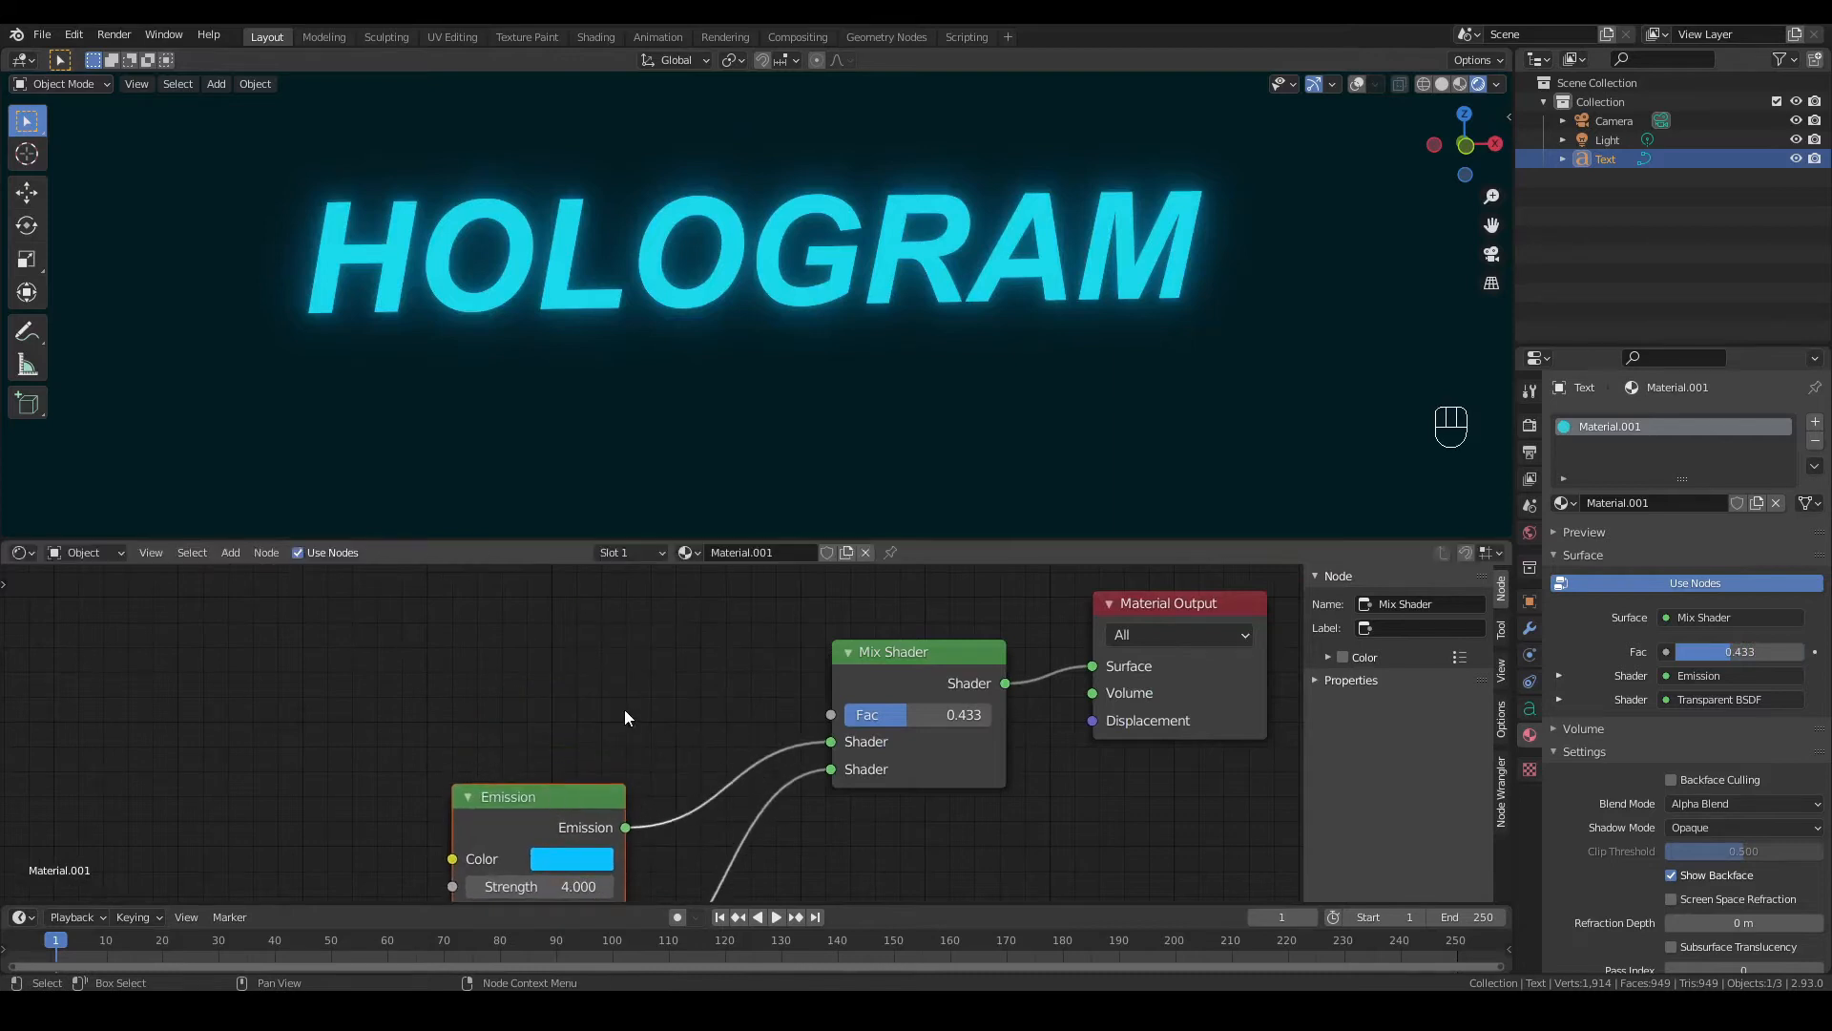
Step: Add a Wave Texture node in the free space to the left of the Emission node
middle_click_drag(655, 716, 859, 655)
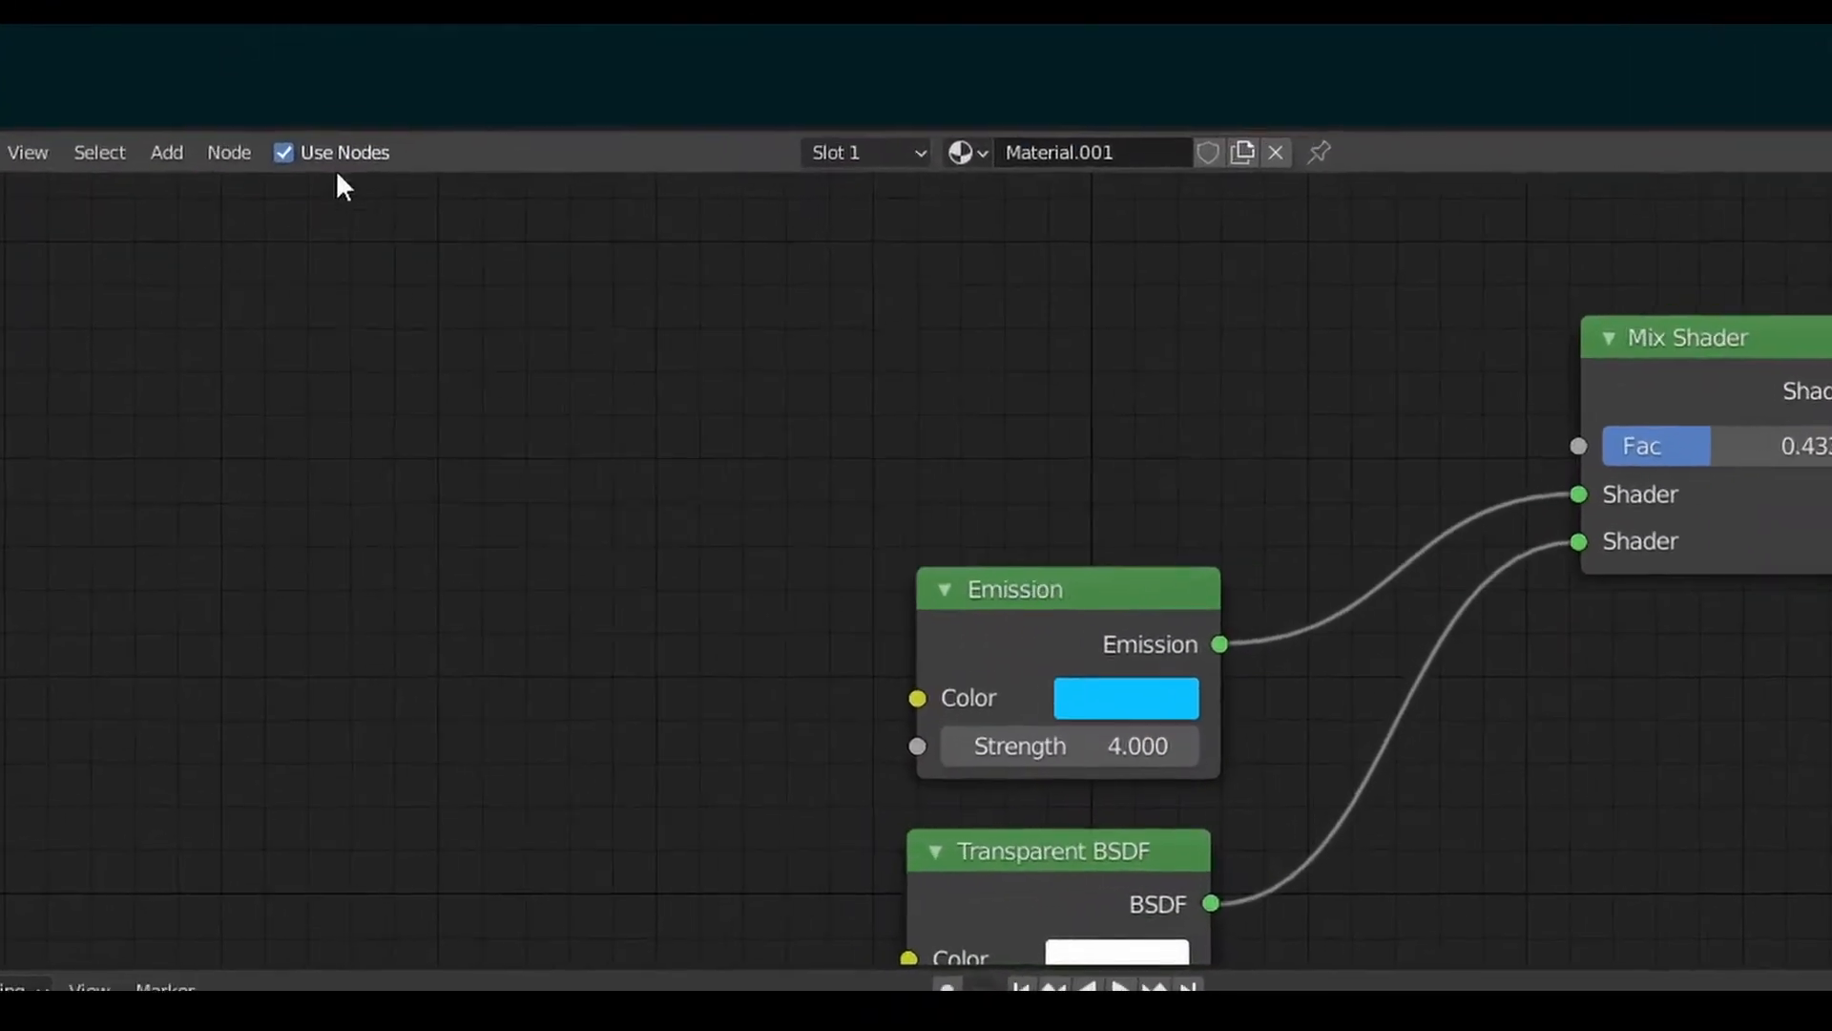
left_click(222, 515)
mouse_move(180, 300)
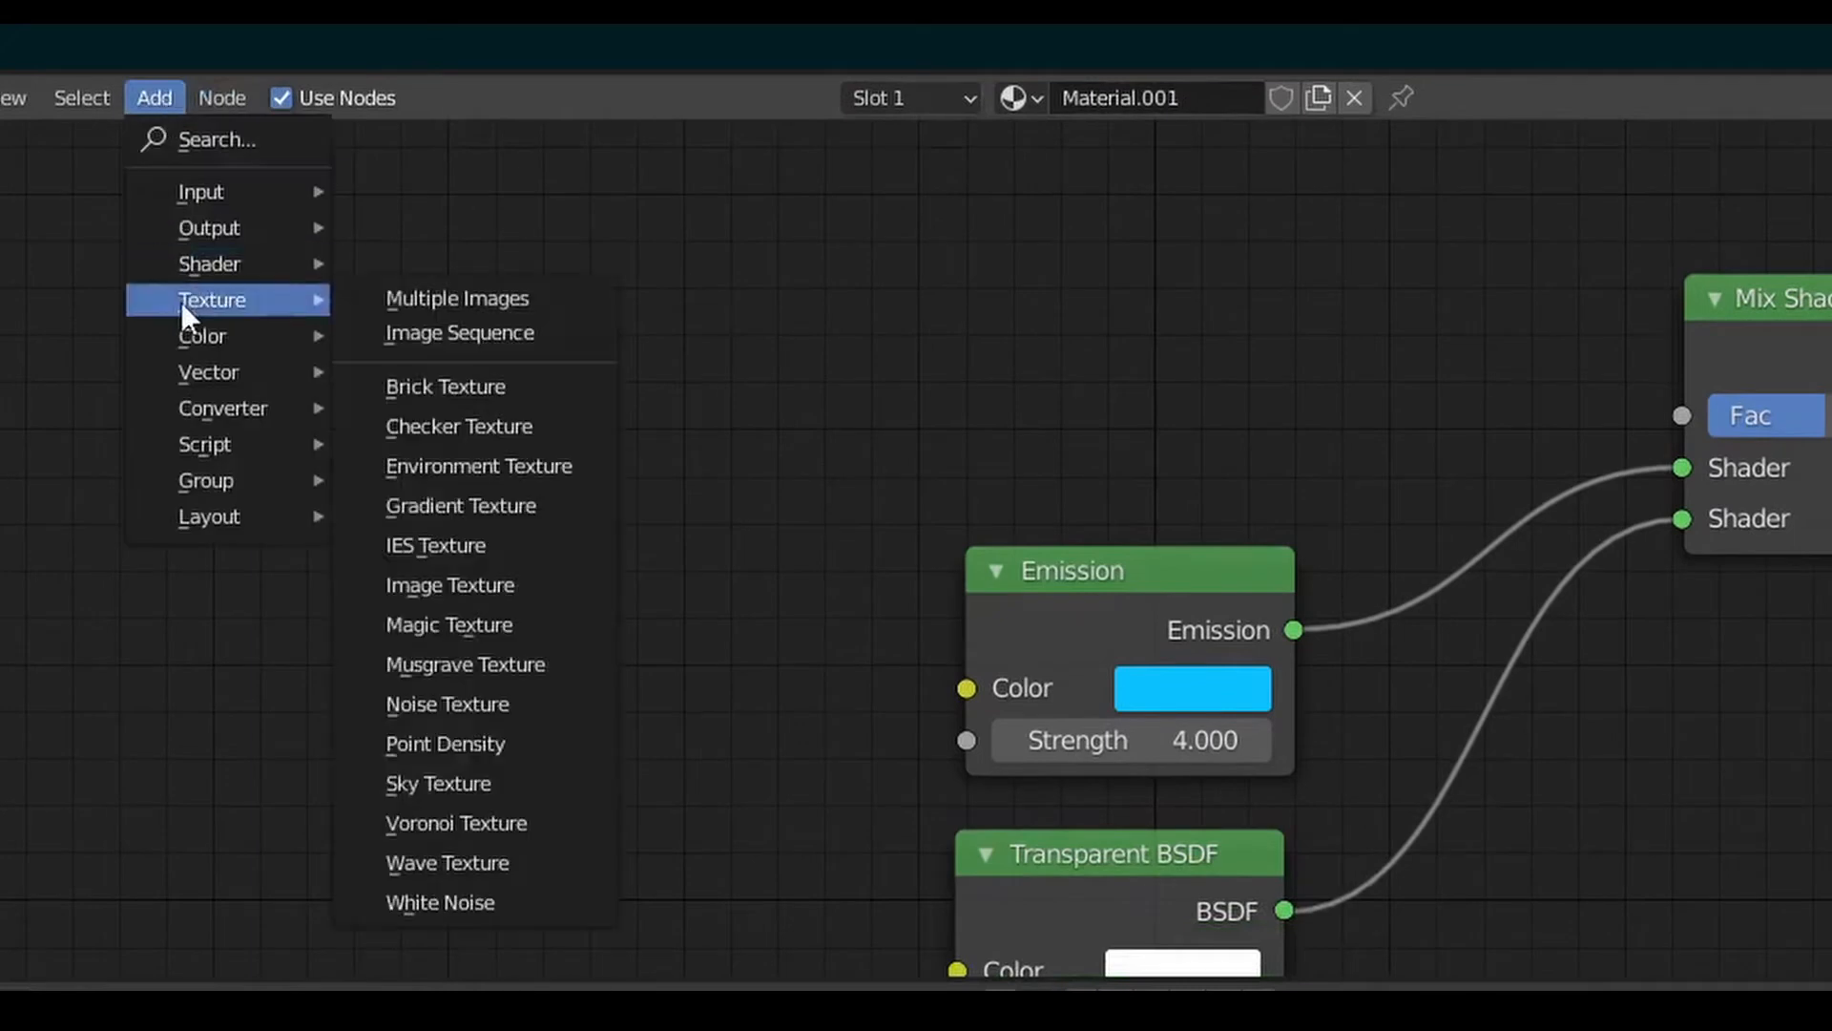
left_click(478, 859)
left_click(546, 204)
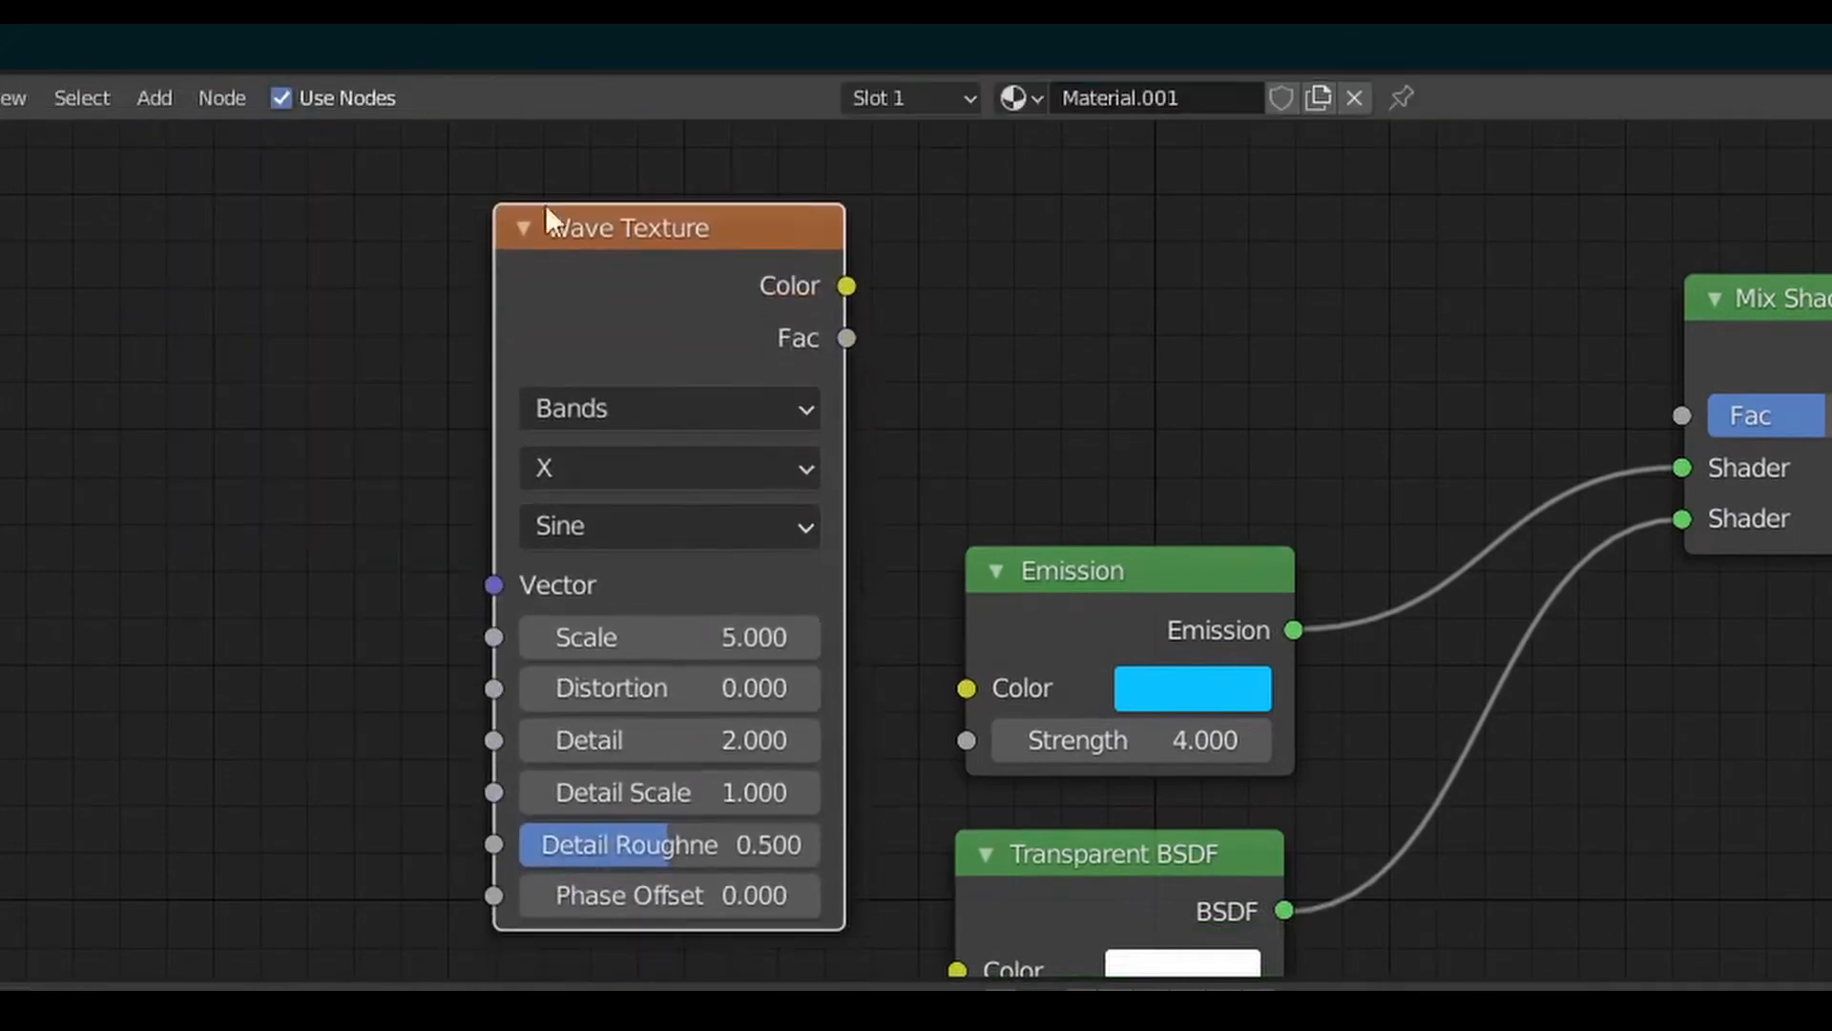
Step: Add a ColorRamp node between the Wave Texture and the Mix Shader
left_click(167, 98)
mouse_move(181, 414)
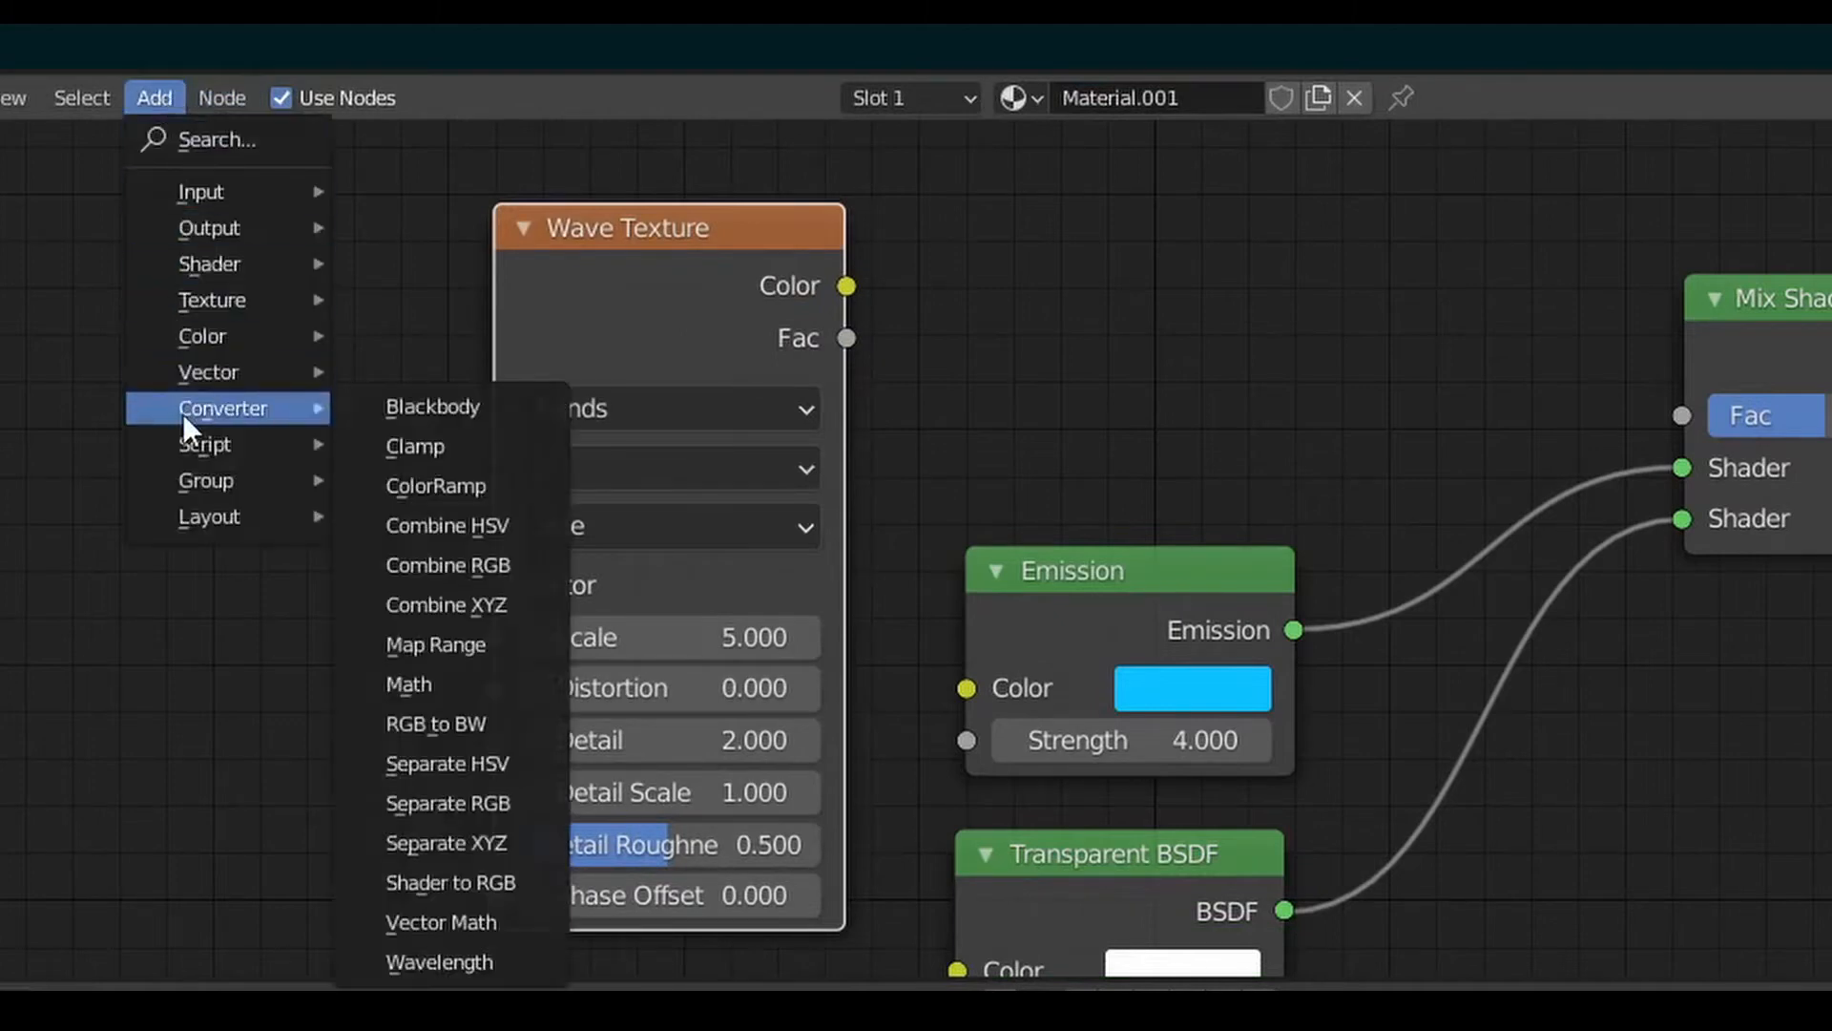
left_click(470, 492)
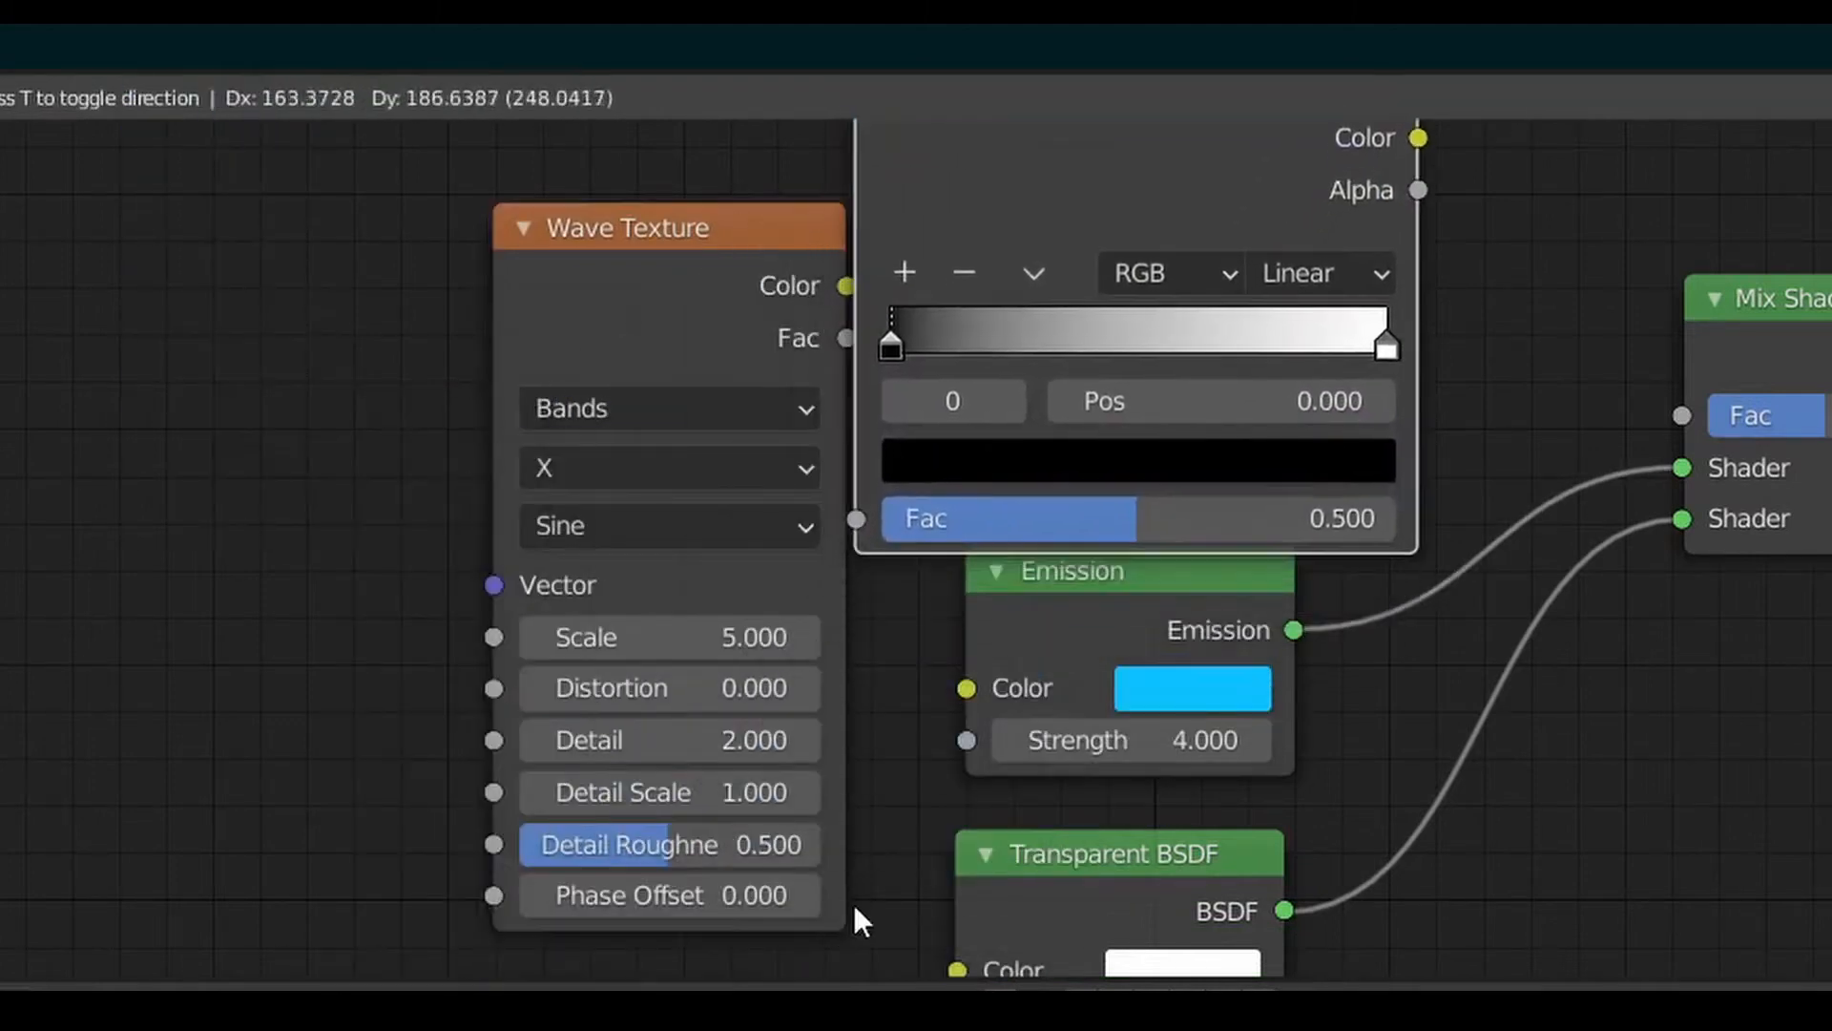
left_click(852, 904)
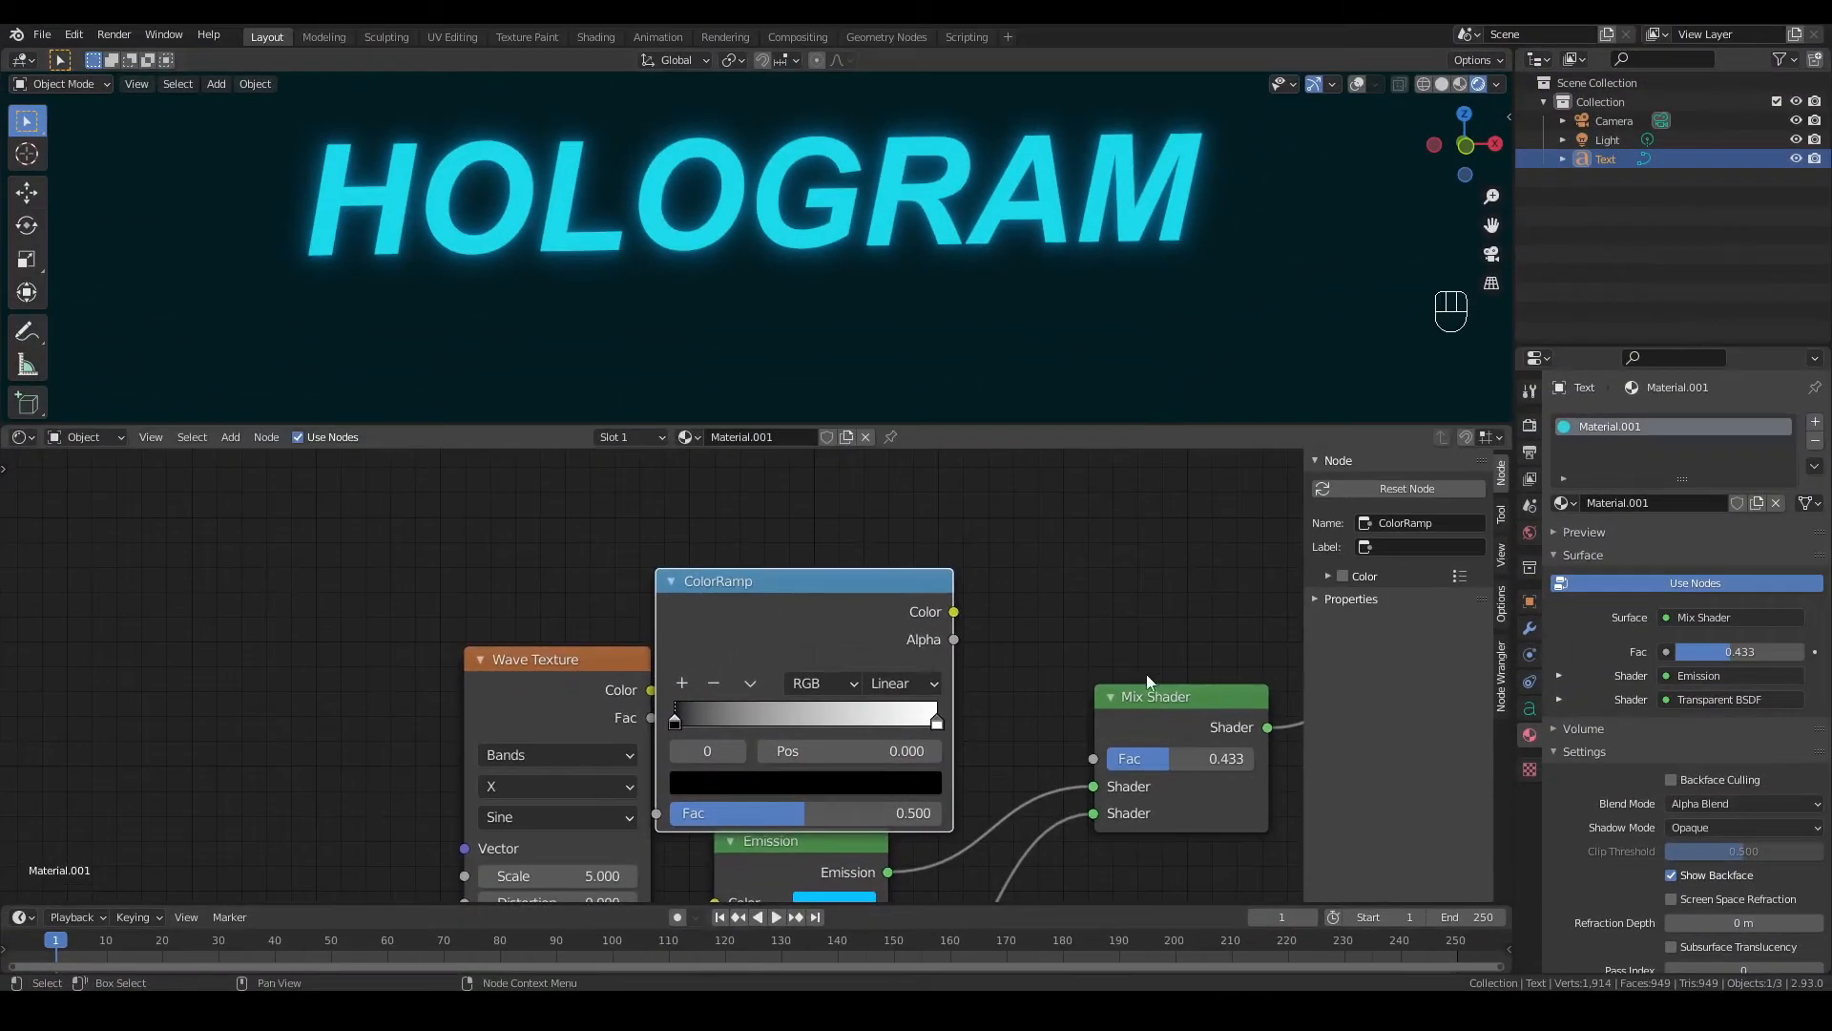
Step: Connect the Wave Texture's Fac to the ColorRamp's Fac and the ColorRamp's Color to the Mix Shader's Fac, spacing the nodes apart
left_click_drag(1235, 683, 1235, 534)
left_click_drag(953, 612, 1094, 624)
left_click_drag(567, 718, 657, 813)
left_click_drag(782, 588, 764, 515)
Step: Move the ColorRamp's black and white stops close together just past the middle, with the white stop at 0.627
left_click_drag(650, 655, 765, 650)
left_click_drag(917, 653, 786, 651)
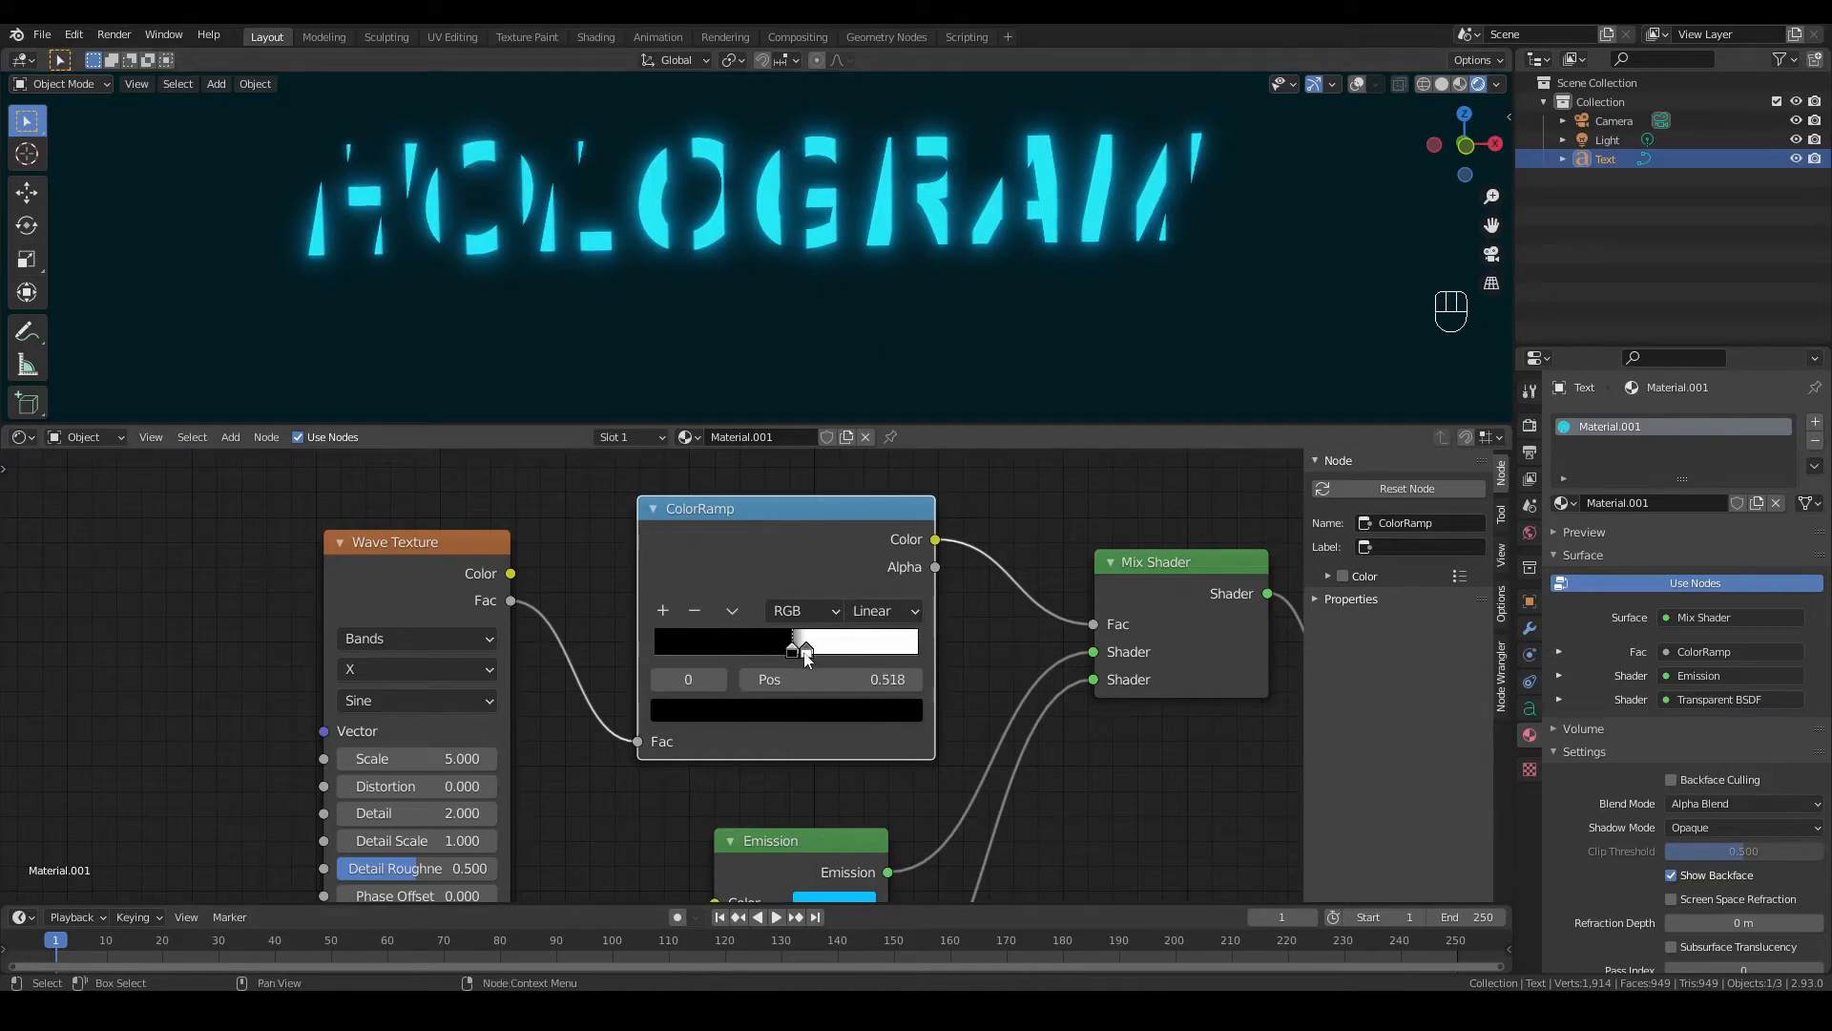
mouse_move(805, 653)
left_mouse_down()
mouse_move(822, 649)
mouse_move(806, 651)
left_mouse_up()
left_click(822, 648)
Step: Set the Wave Texture's scale to 8.3 and leave the Wave Texture node selected
left_click_drag(420, 758, 481, 758)
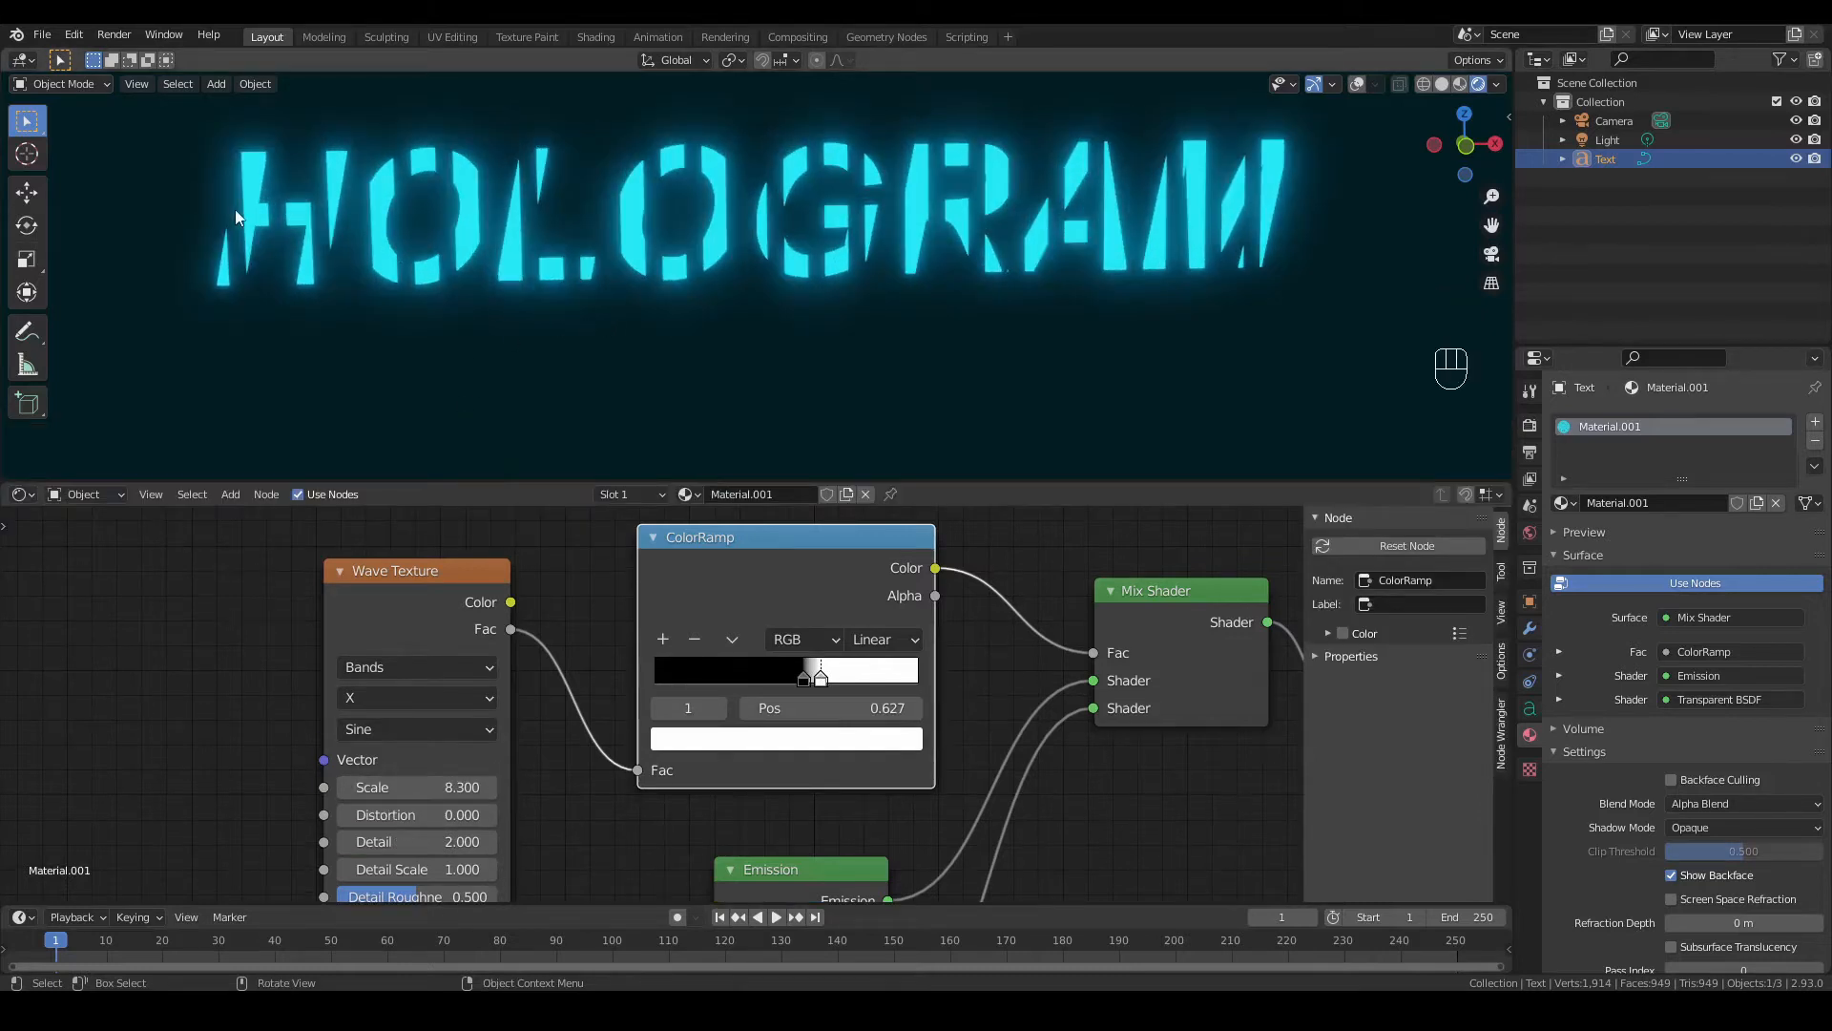
middle_click_drag(168, 683, 471, 645)
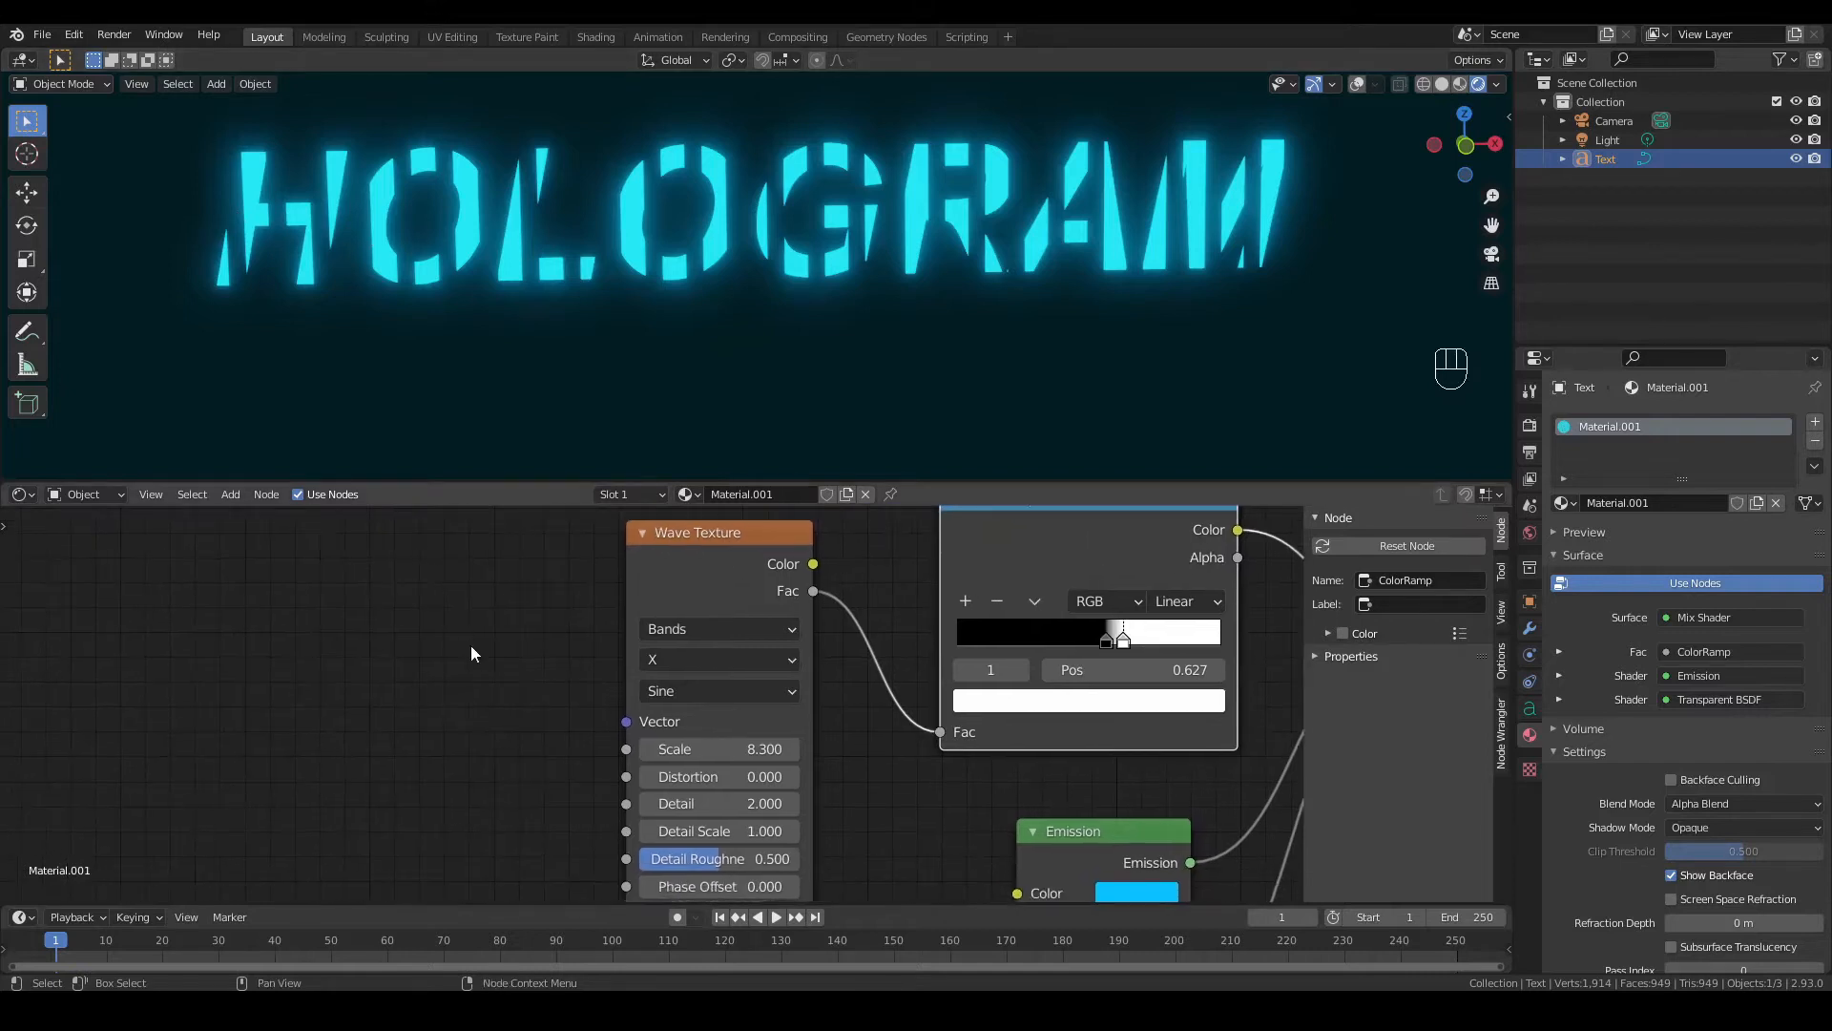
scroll(483, 643, "down", 2)
left_click(694, 594)
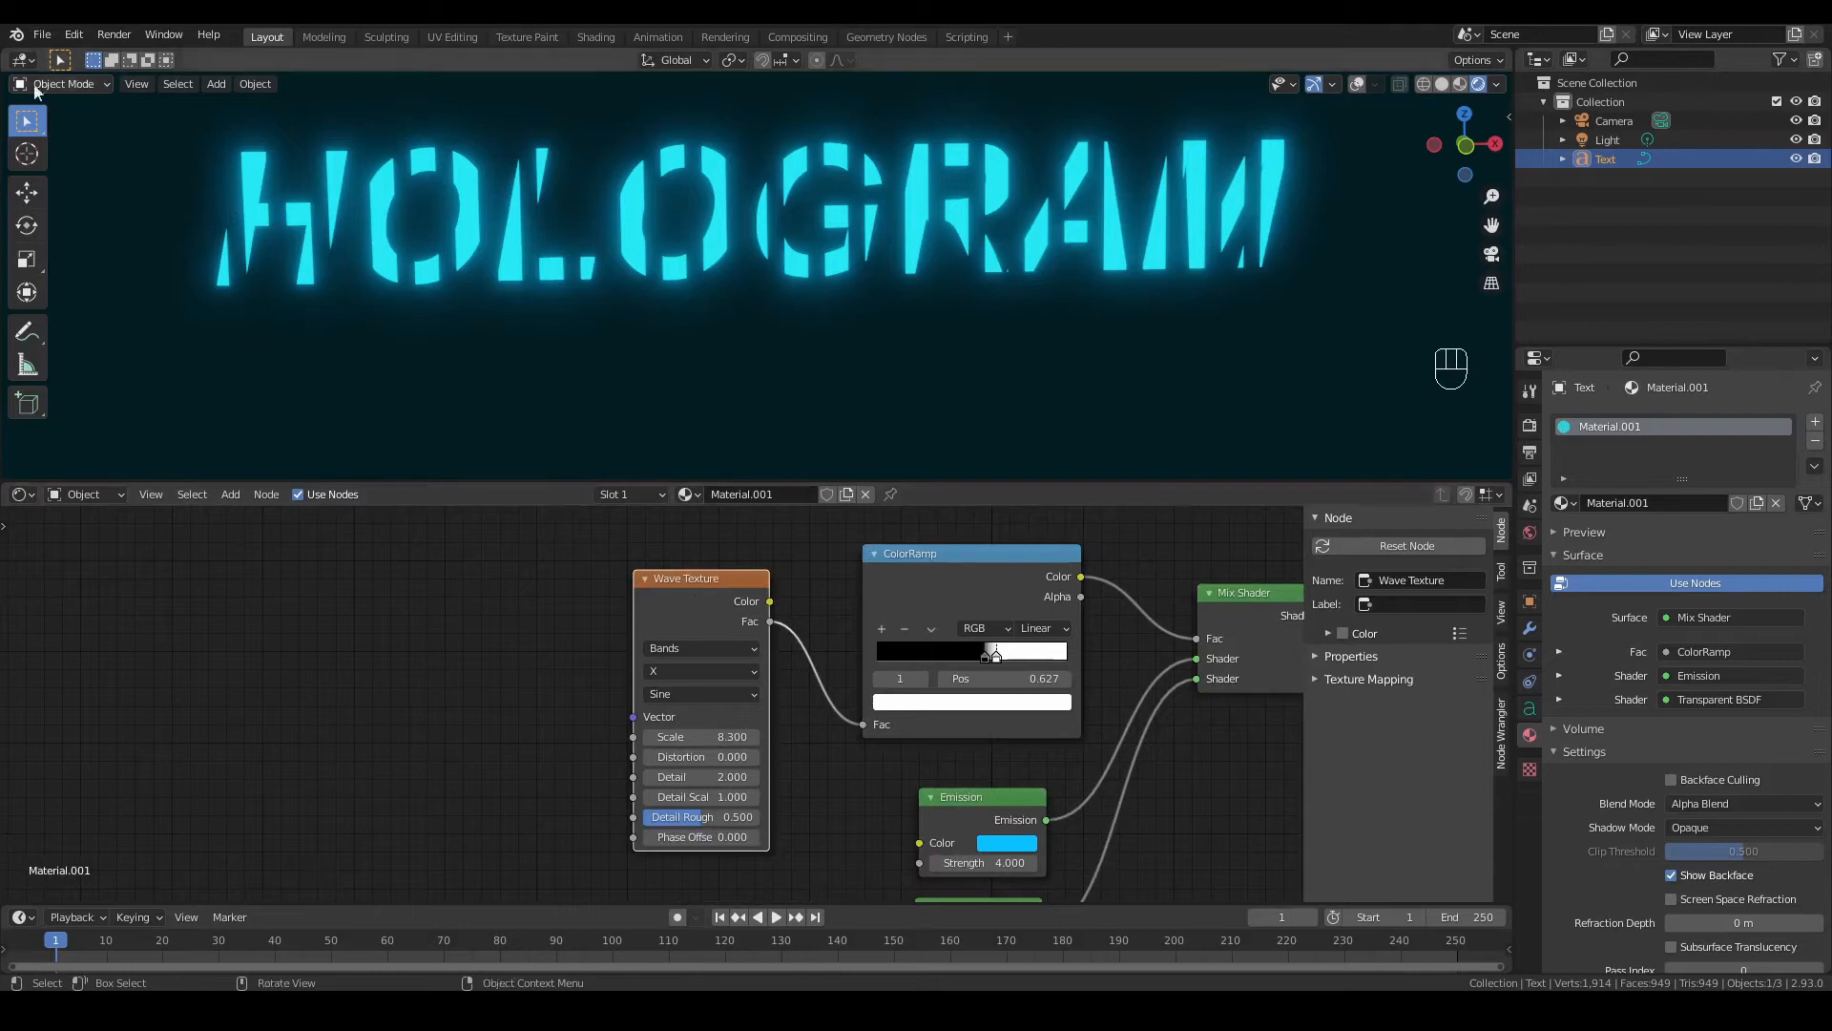
Step: Search the add-on preferences for NODE, check whether Node Wrangler is enabled, and close the preferences
left_click(74, 35)
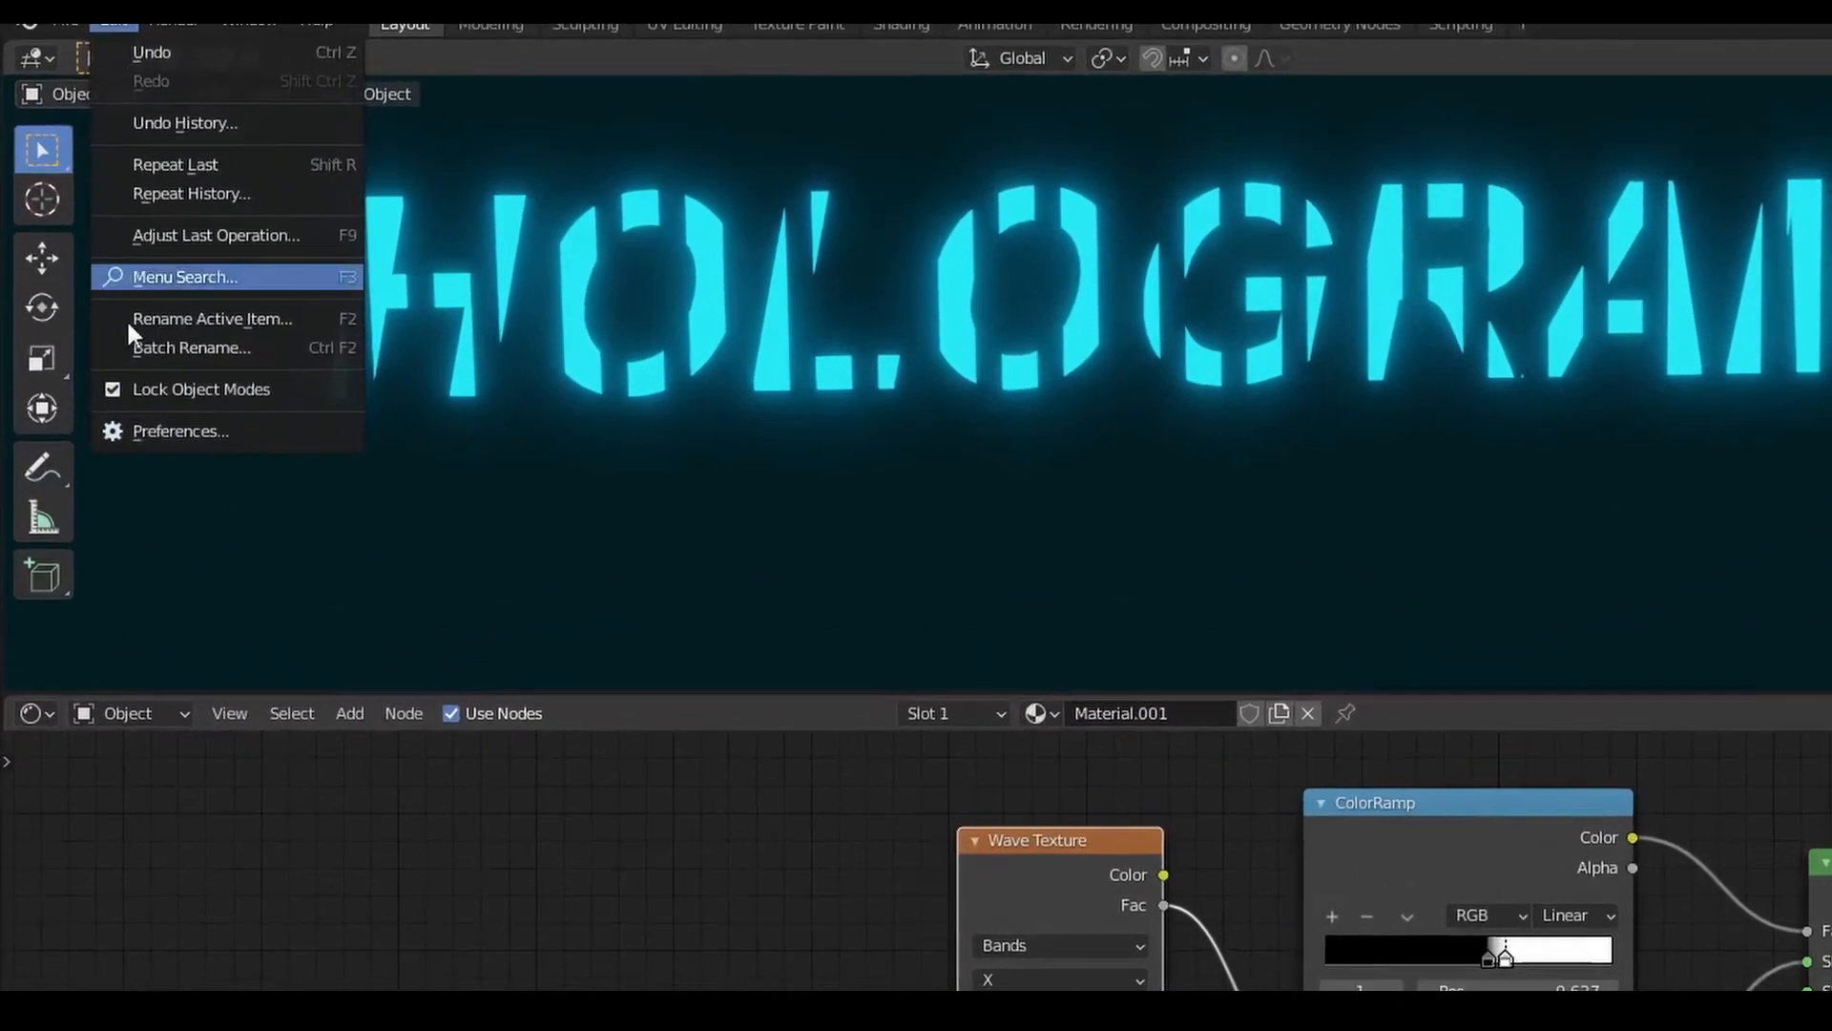
left_click(145, 432)
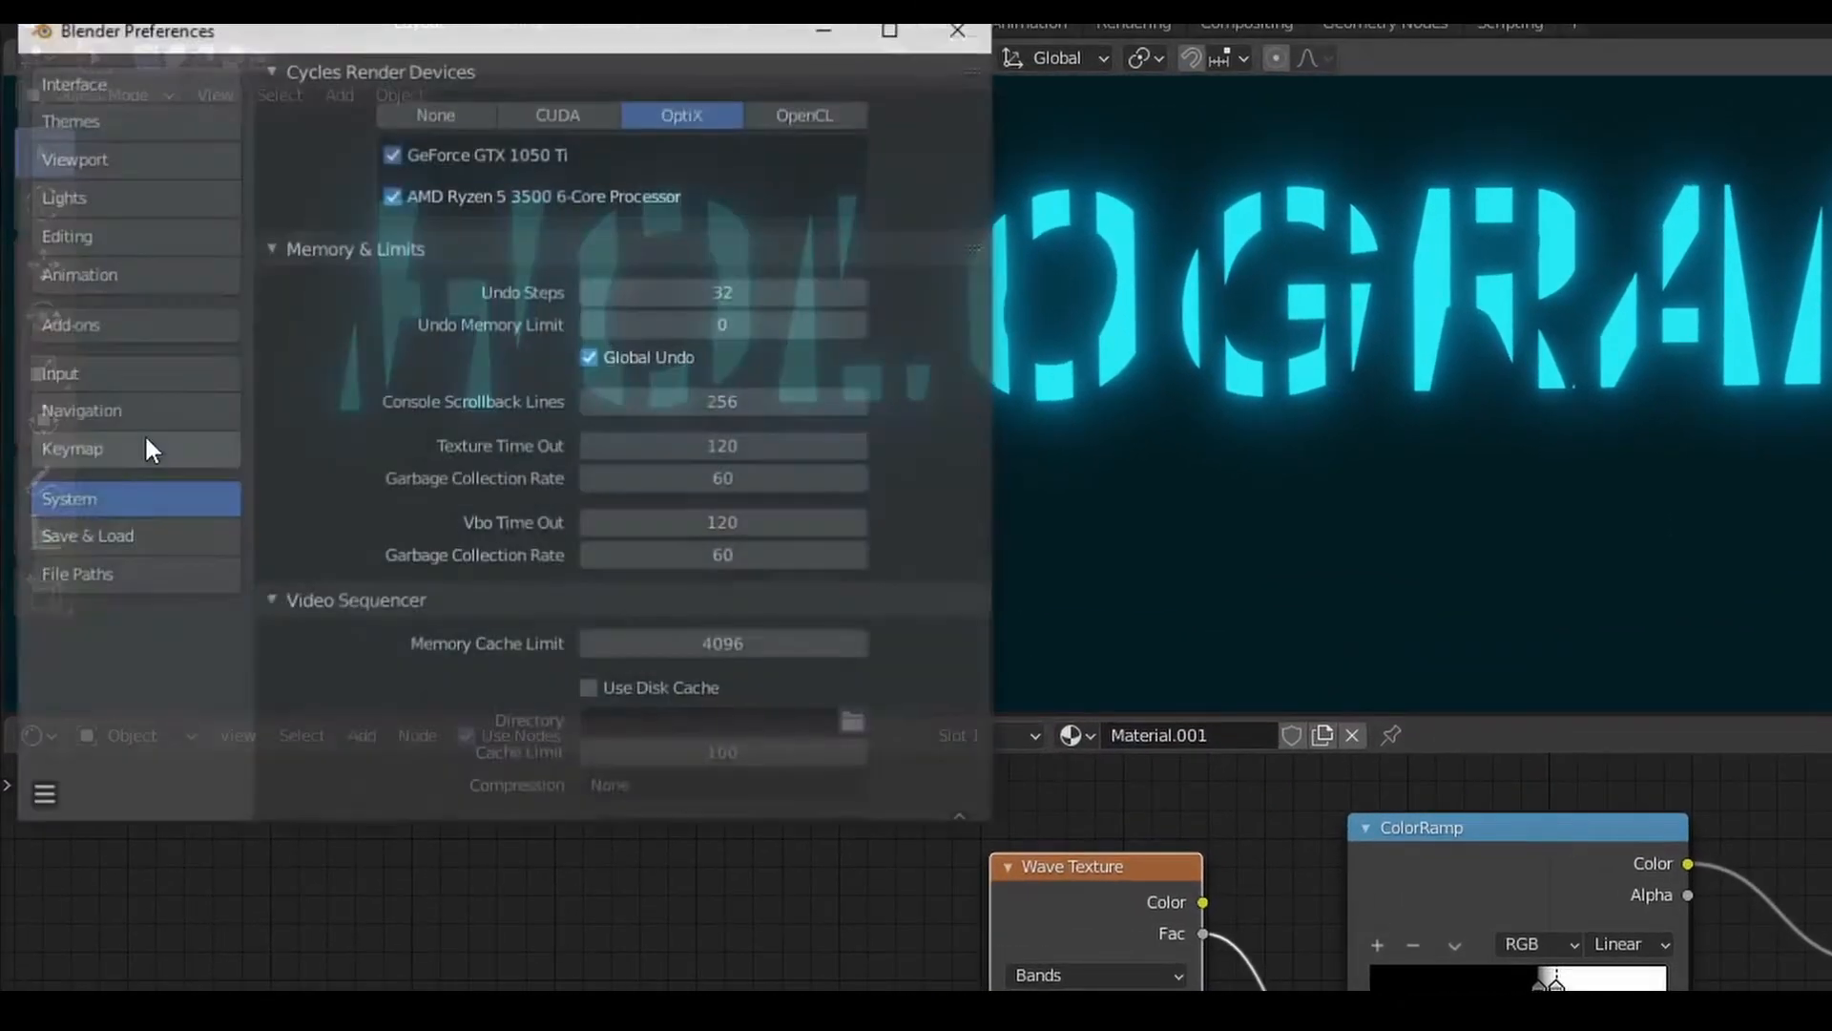
left_click(89, 327)
left_click(925, 117)
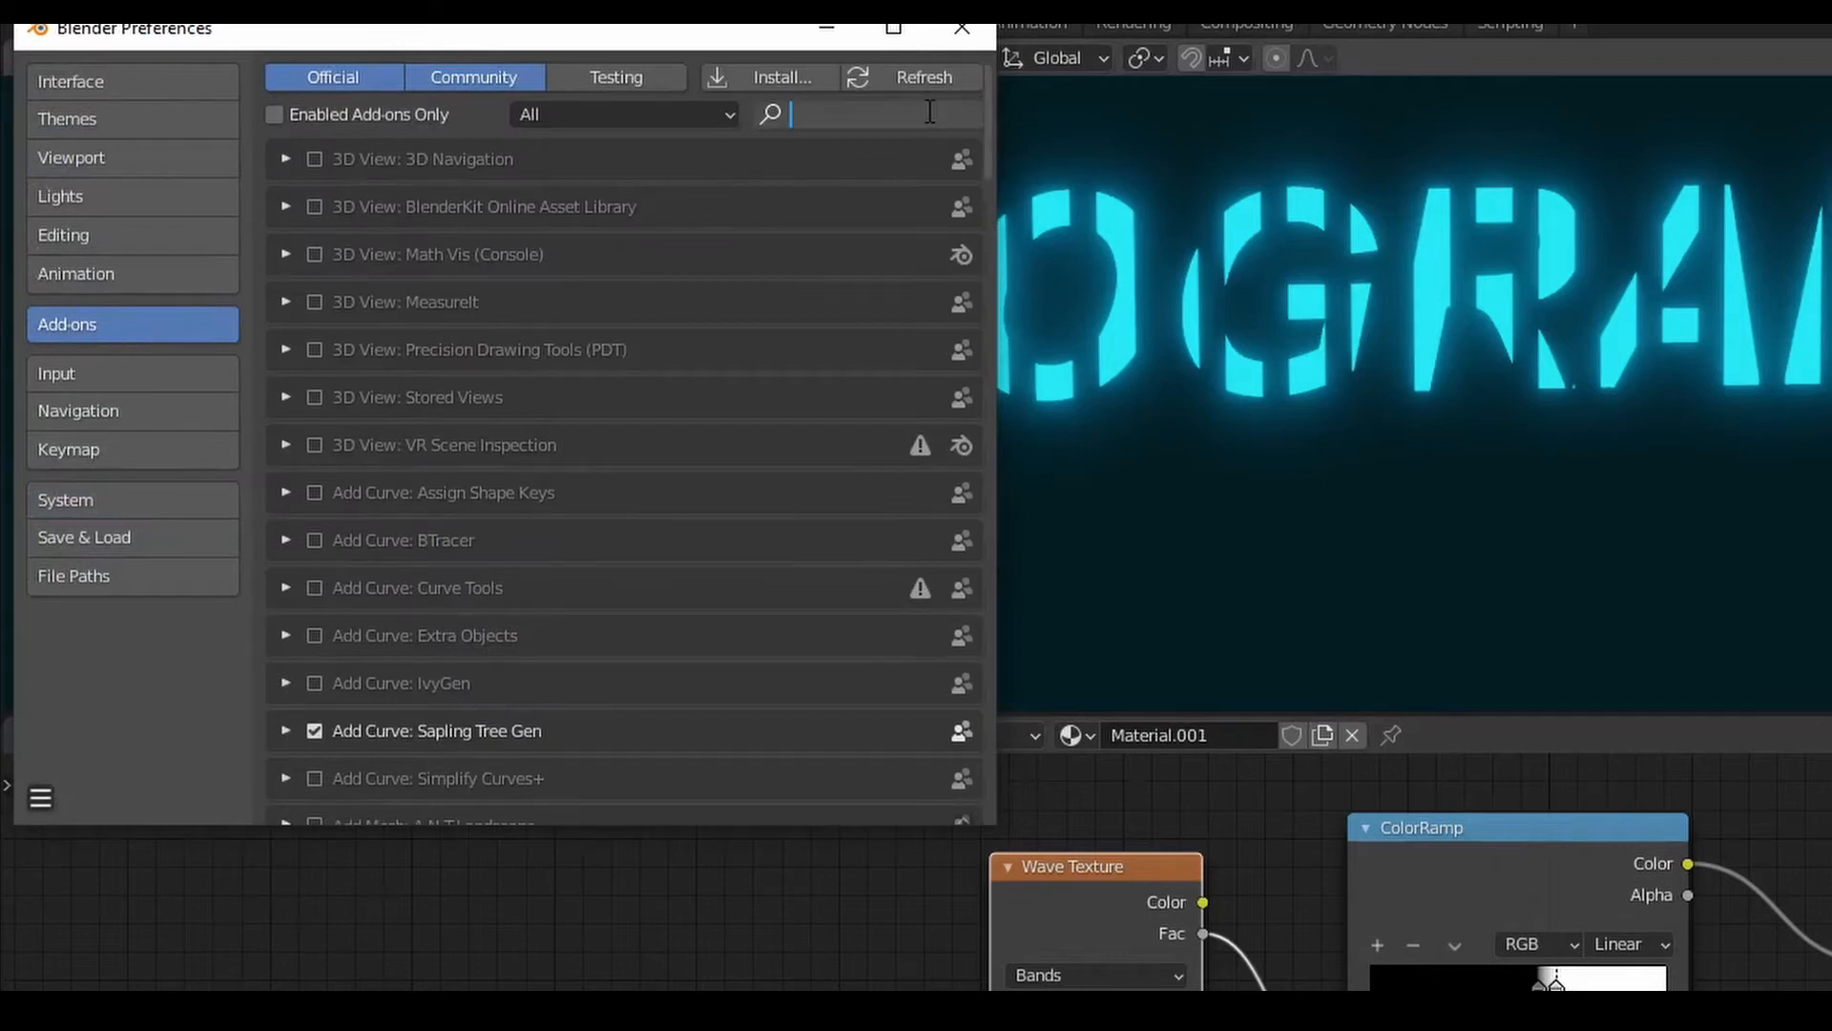
type("NODE")
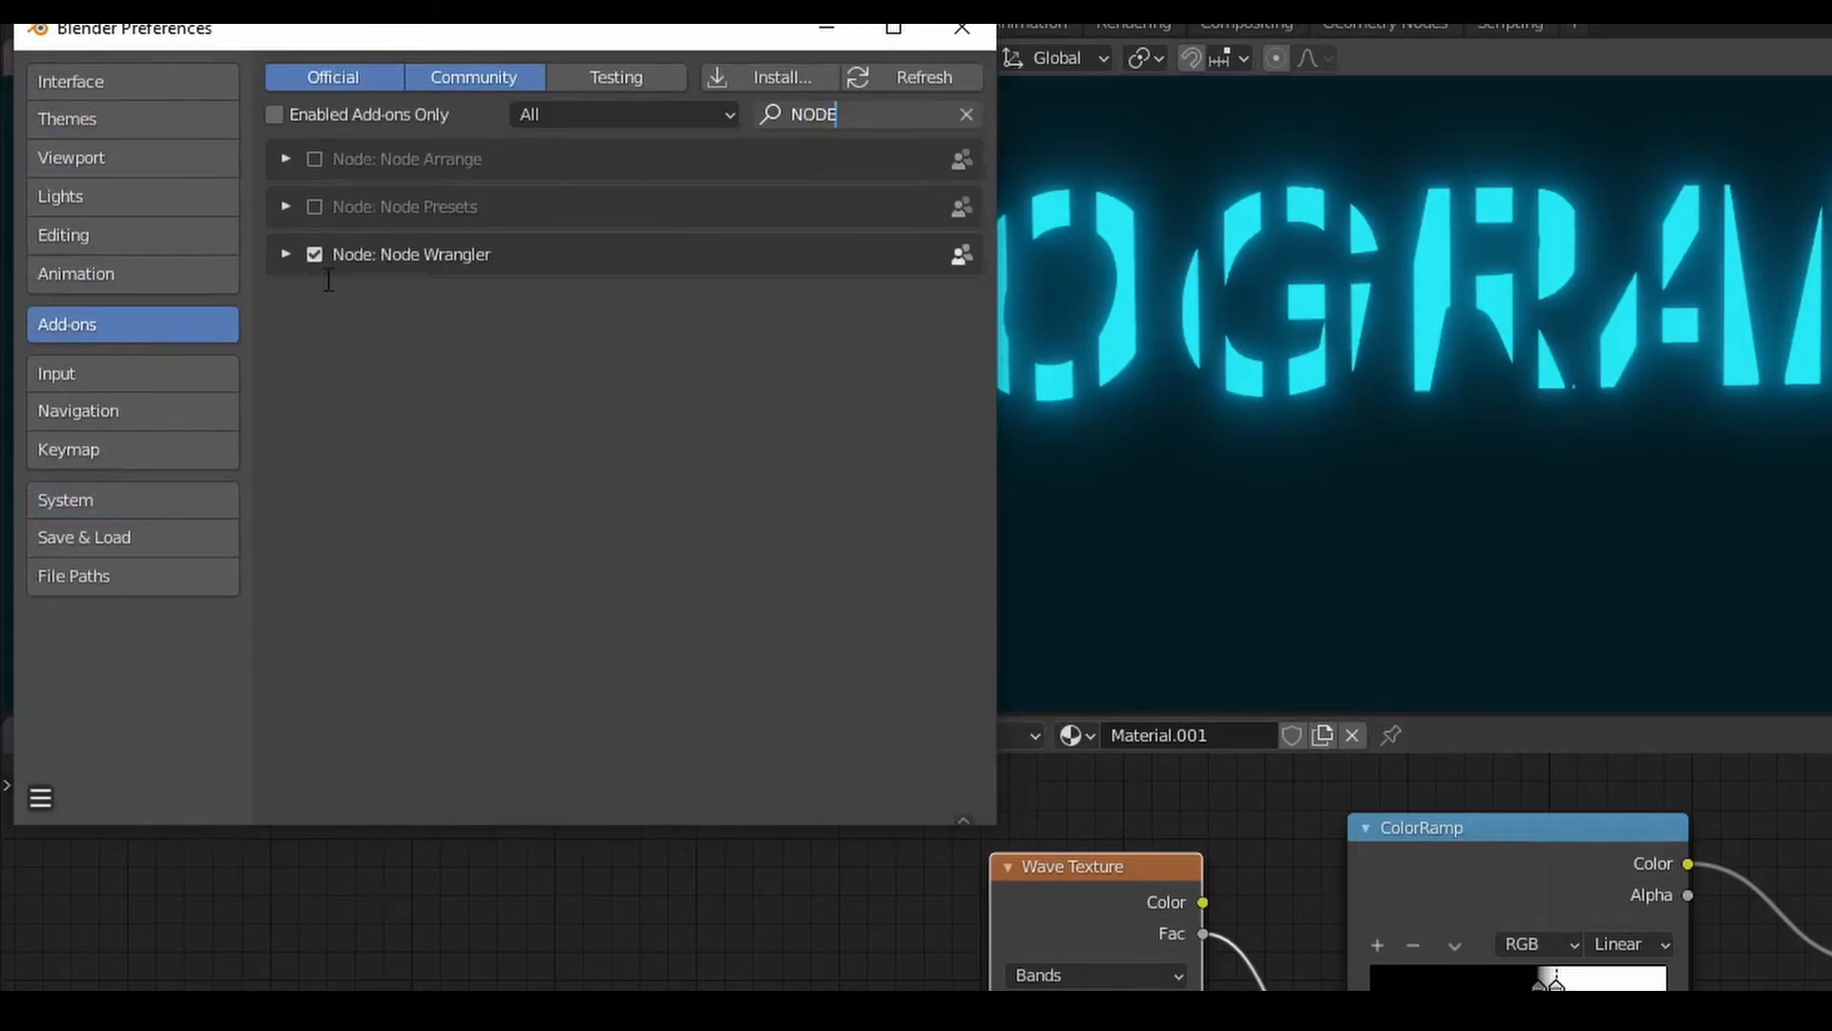
left_click(976, 34)
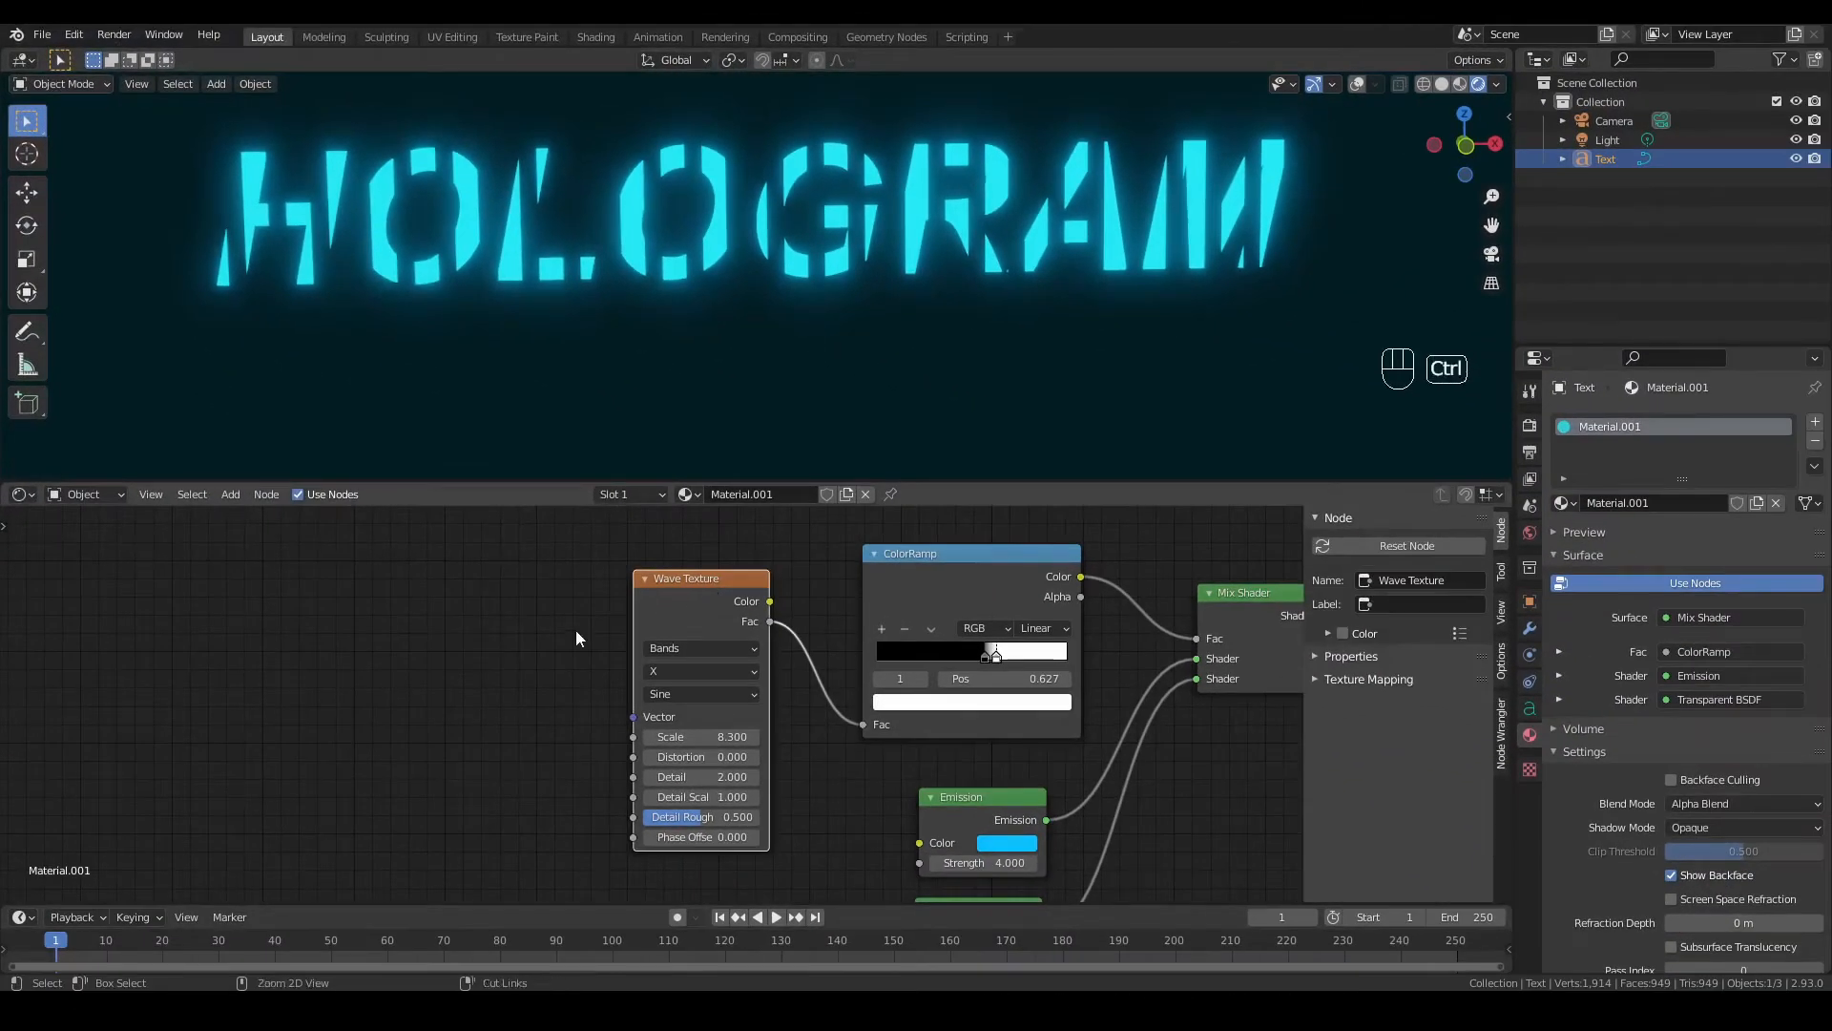
Step: Add Texture Coordinate and Mapping nodes to the Wave Texture with Node Wrangler and set the Mapping Z rotation to 90°
key("ctrl+t")
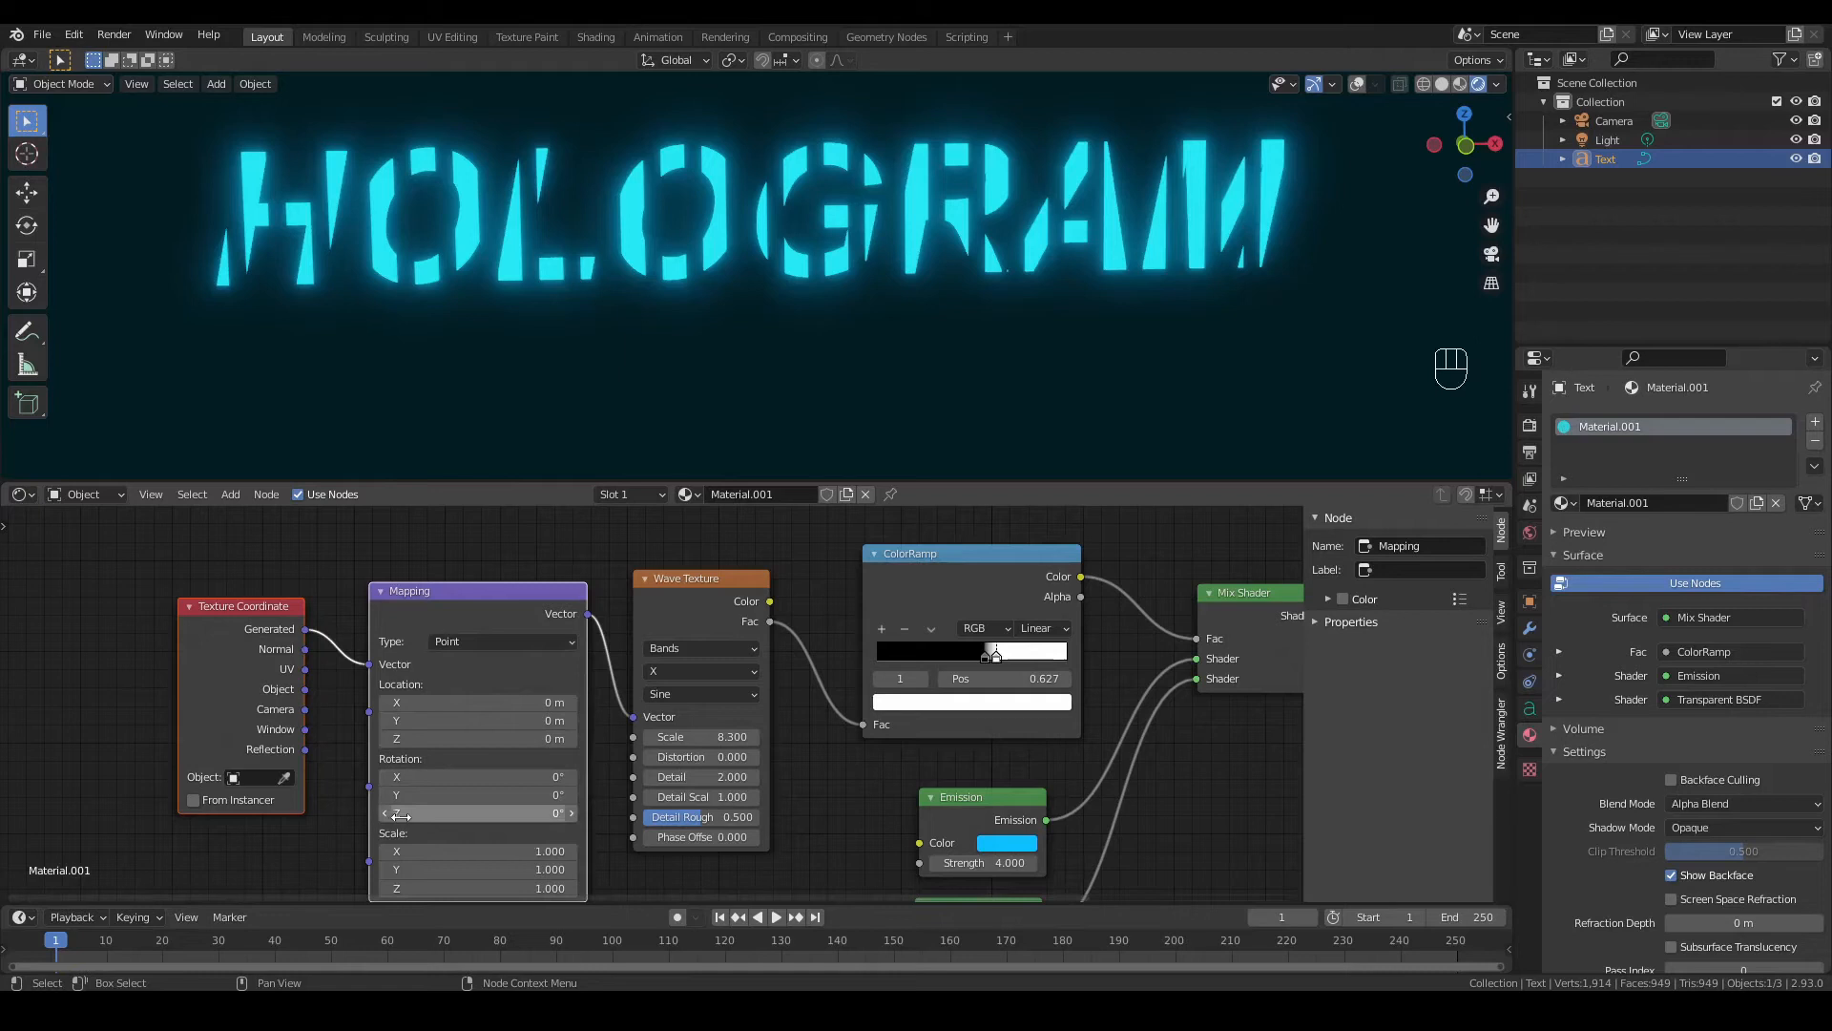
left_click(531, 819)
type("90")
key("Return")
Step: Set the Wave Texture's scale to 4.4 to widen the horizontal scan lines on the text
scroll(839, 318, "up", 5)
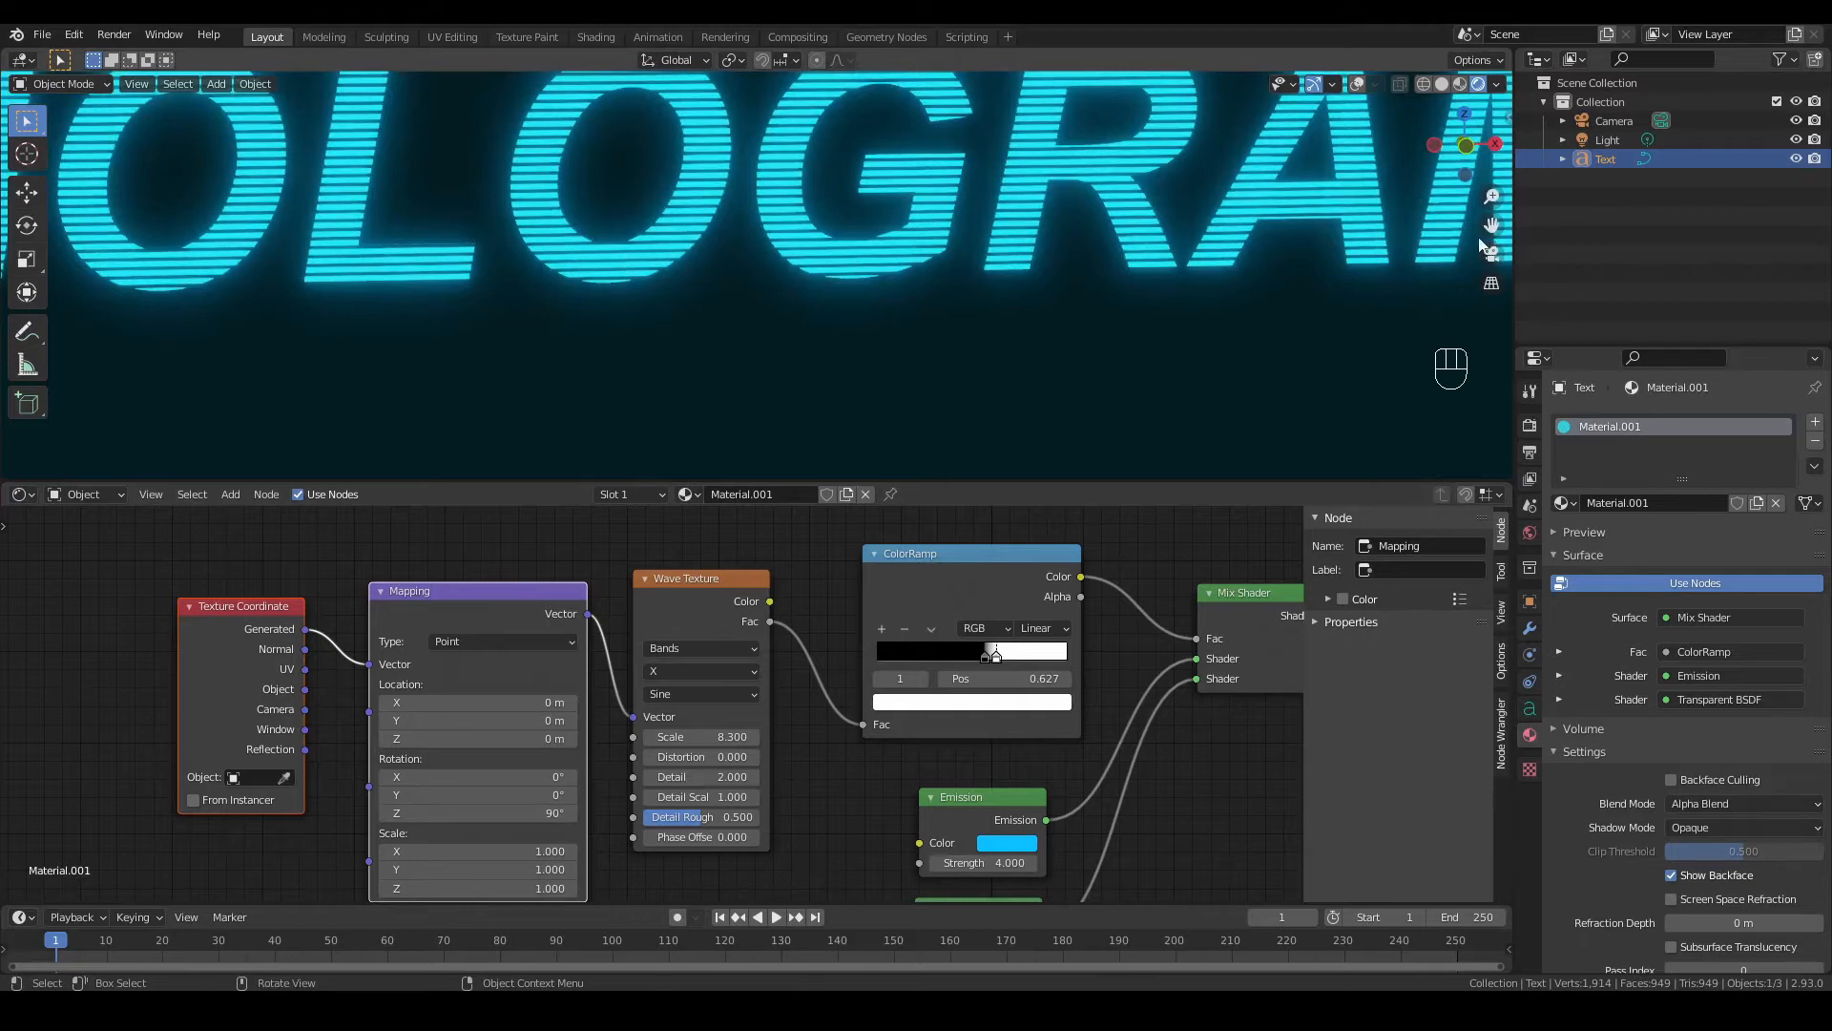
scroll(825, 214, "down", 3)
scroll(824, 214, "down", 2)
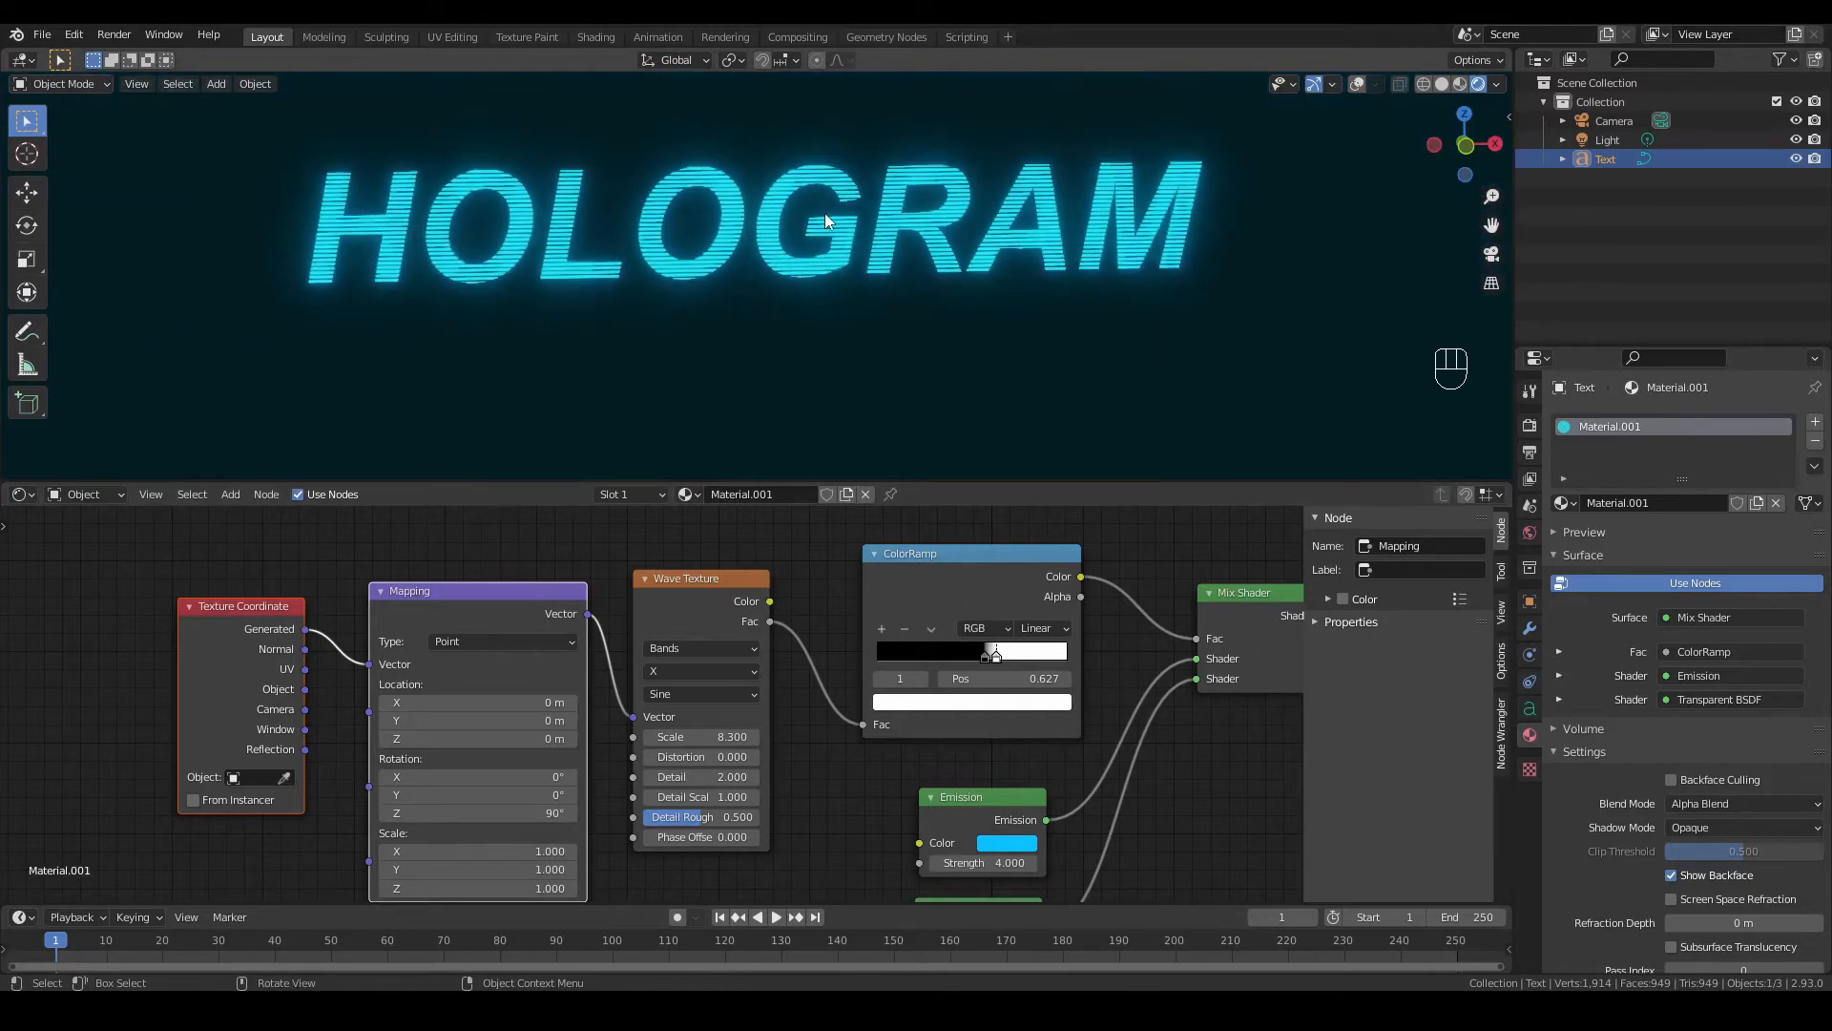
left_click(706, 737)
left_click_drag(706, 737, 644, 737)
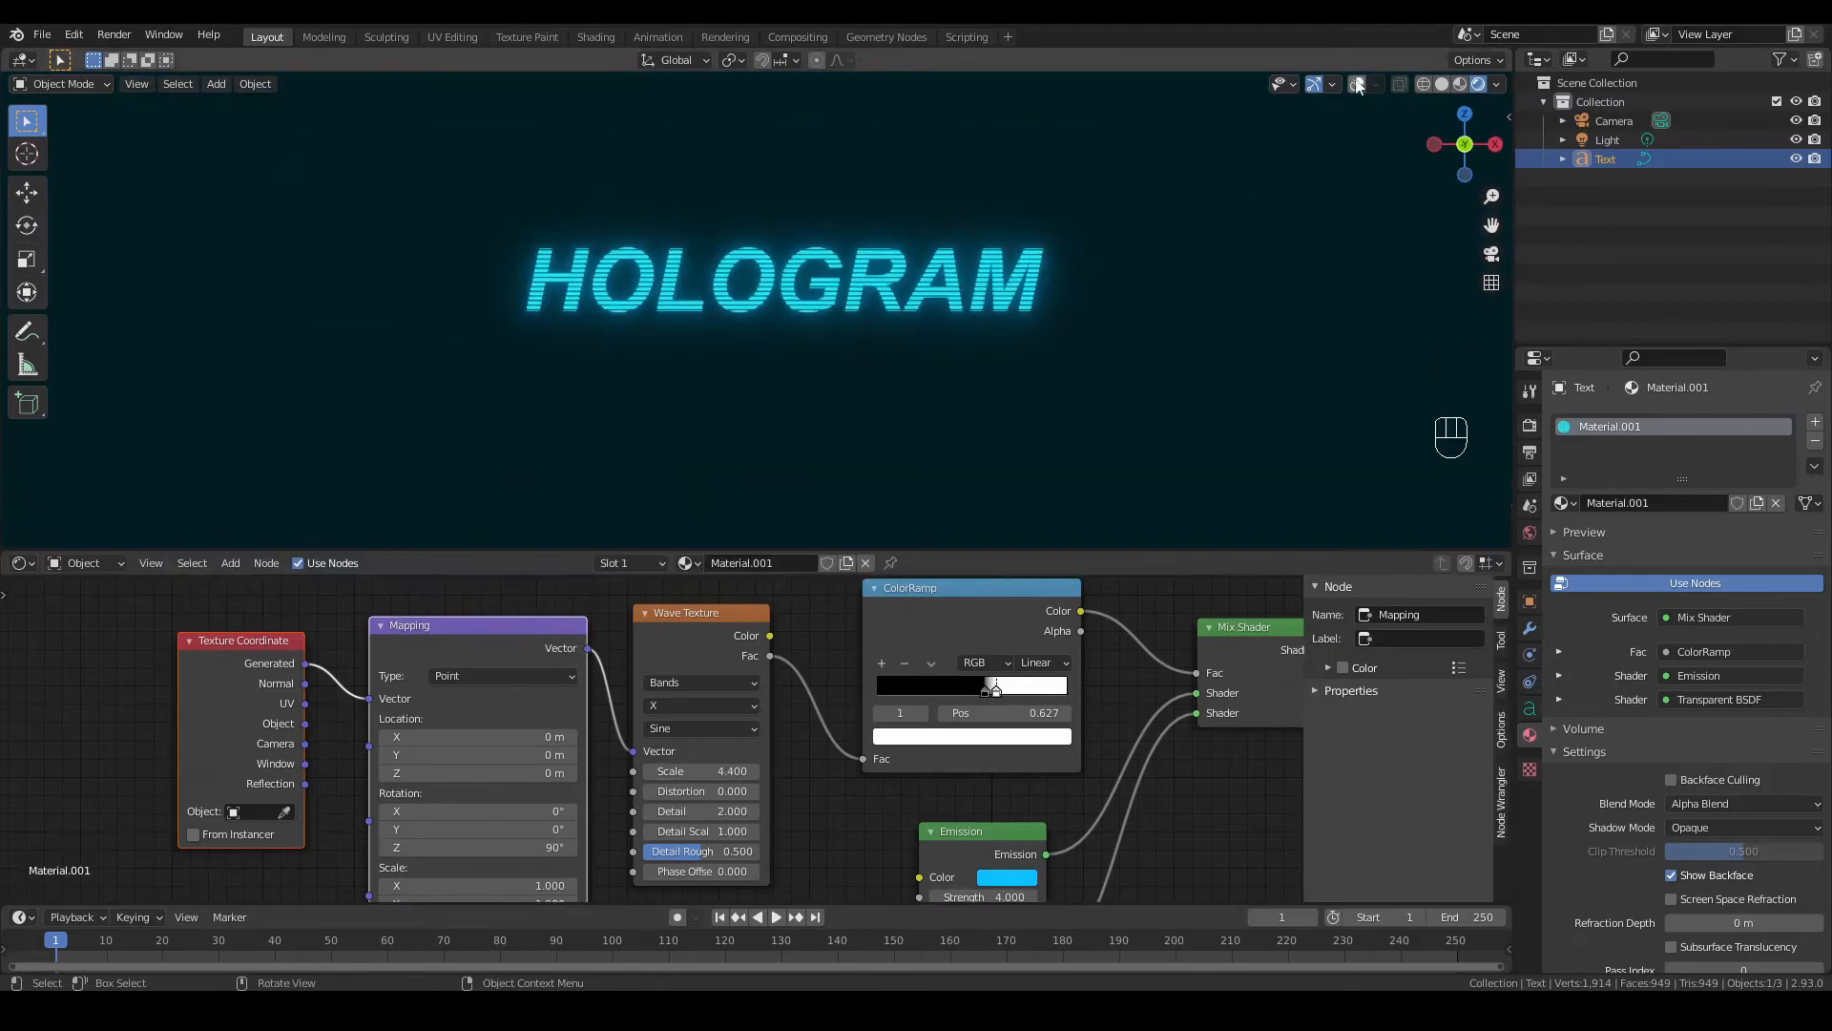
Step: Turn the viewport overlays back on and move the HOLOGRAM text up along Z to about 2.89 m
left_click(1357, 85)
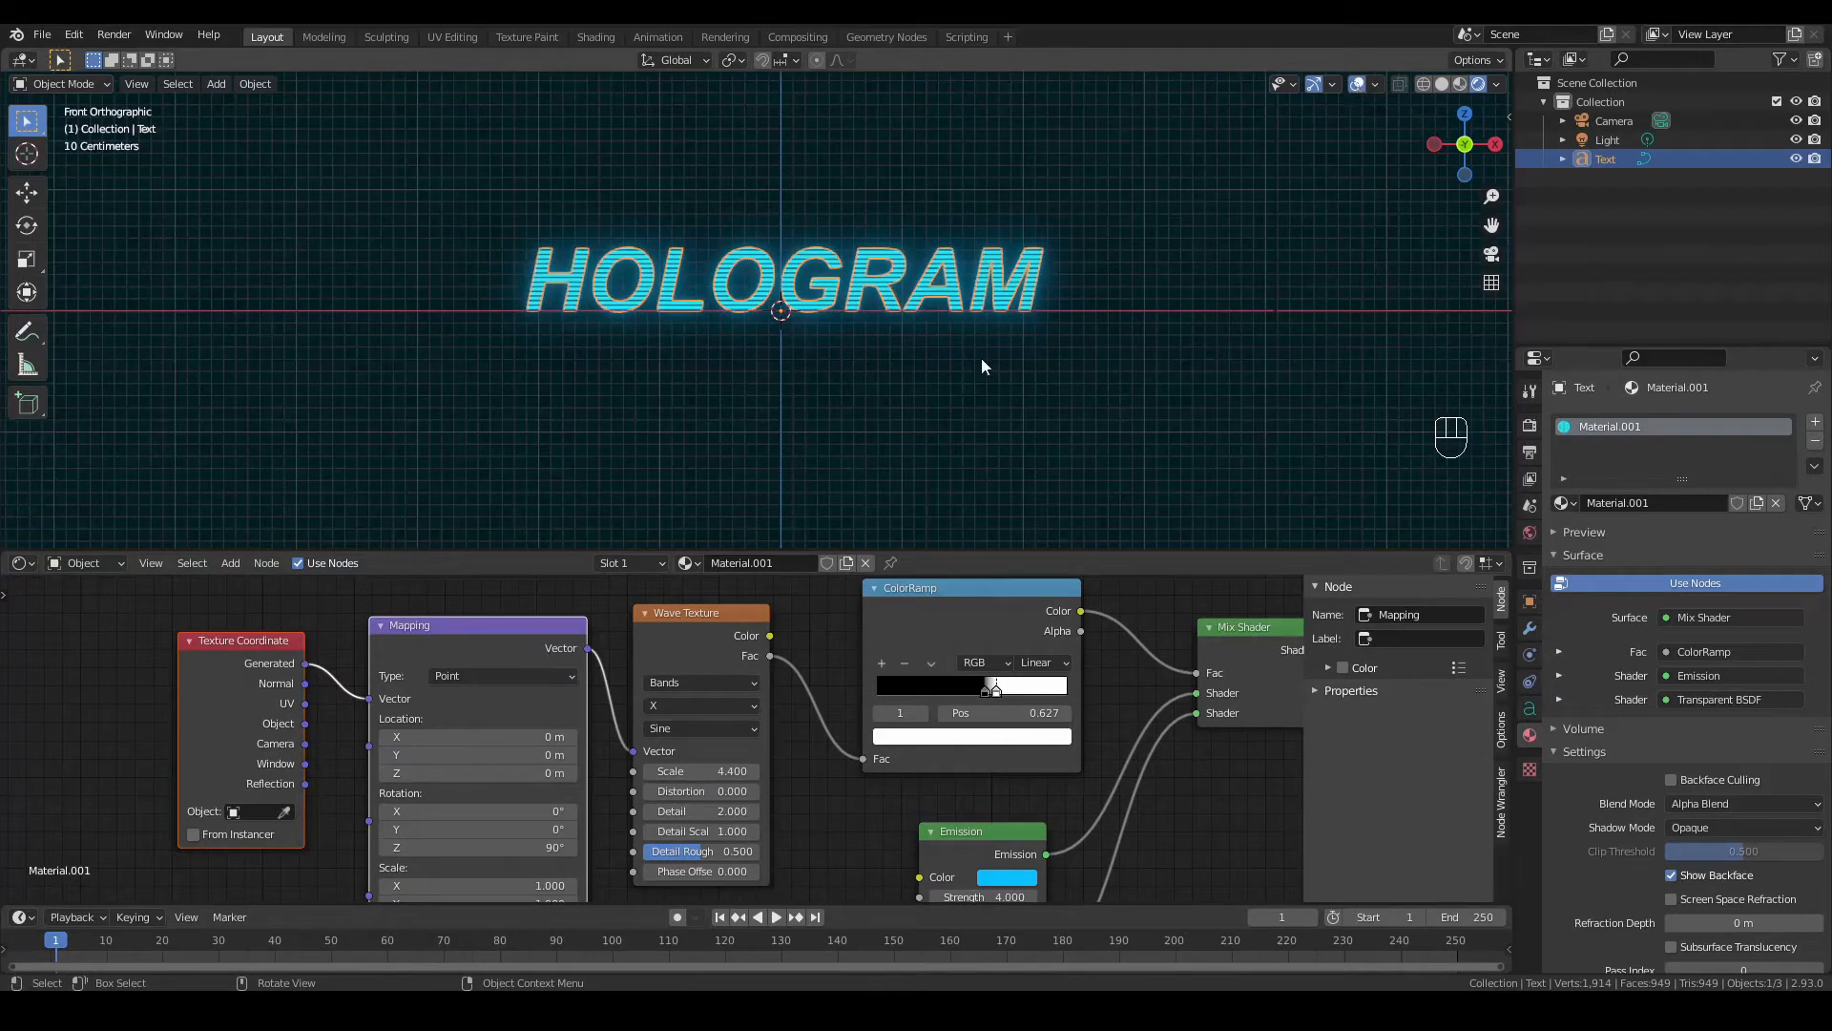
scroll(982, 359, "up", 2)
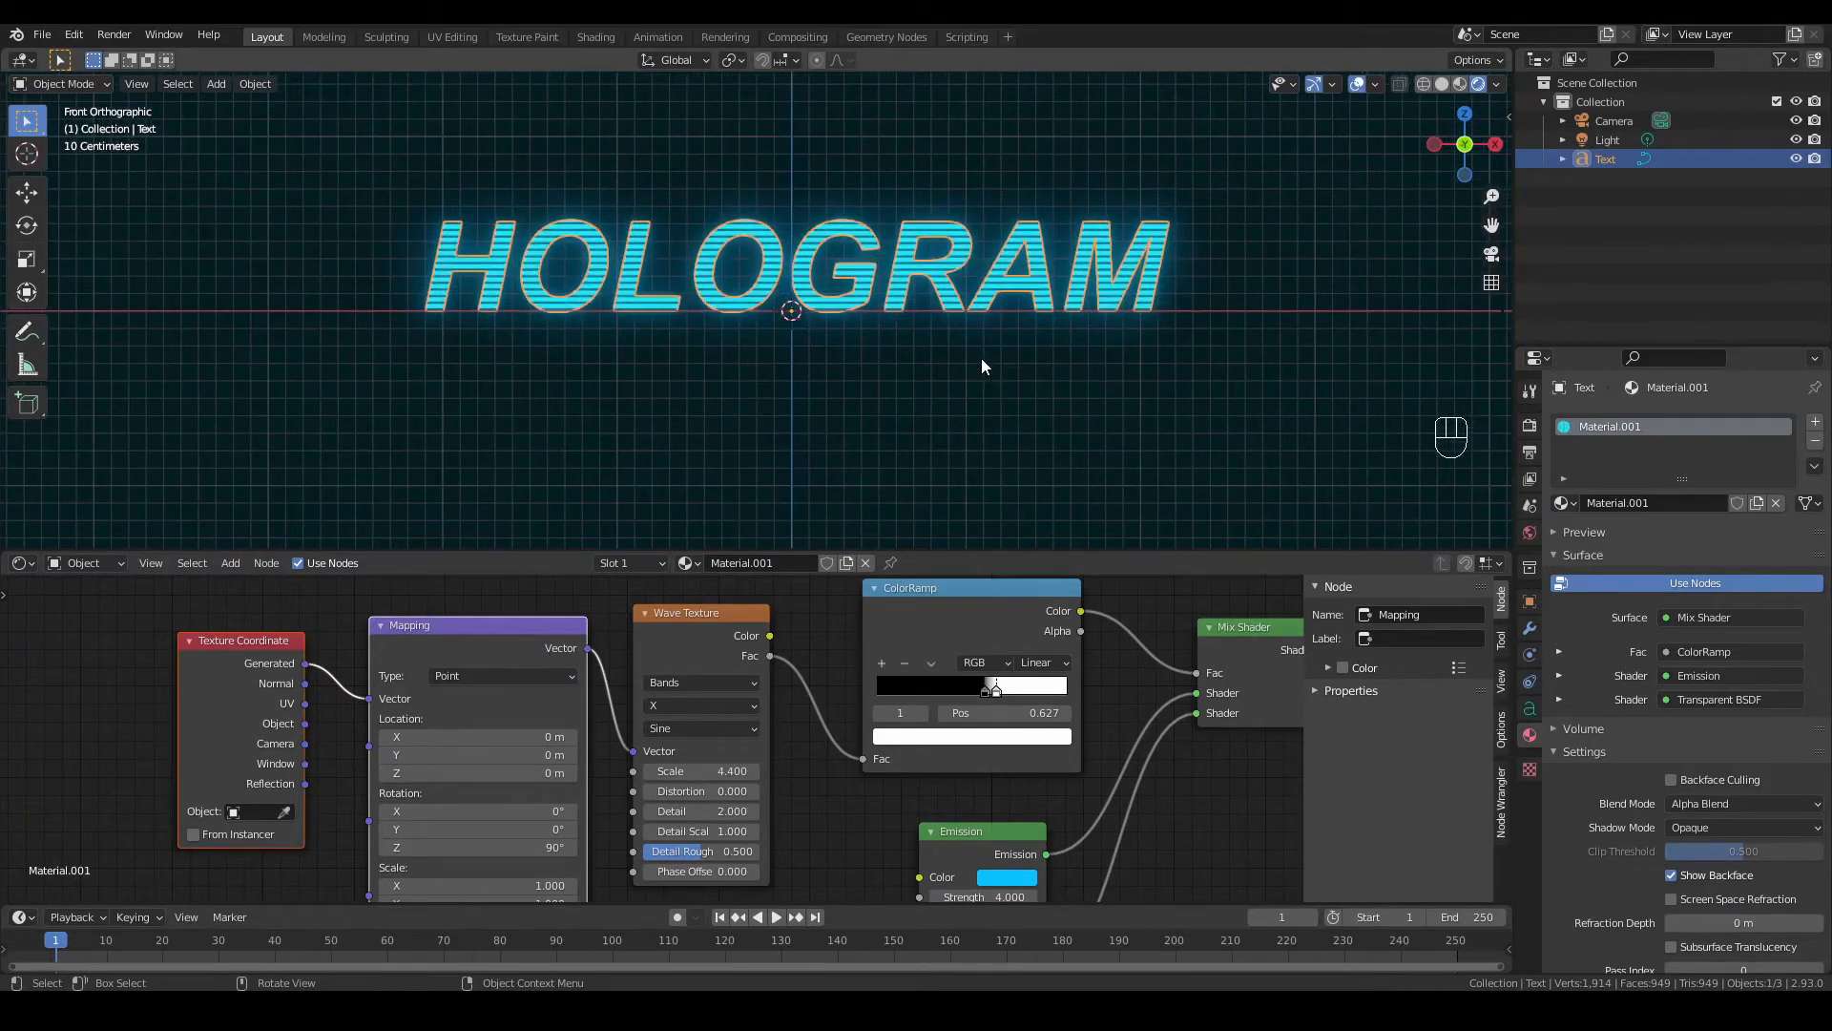
scroll(982, 359, "down", 4)
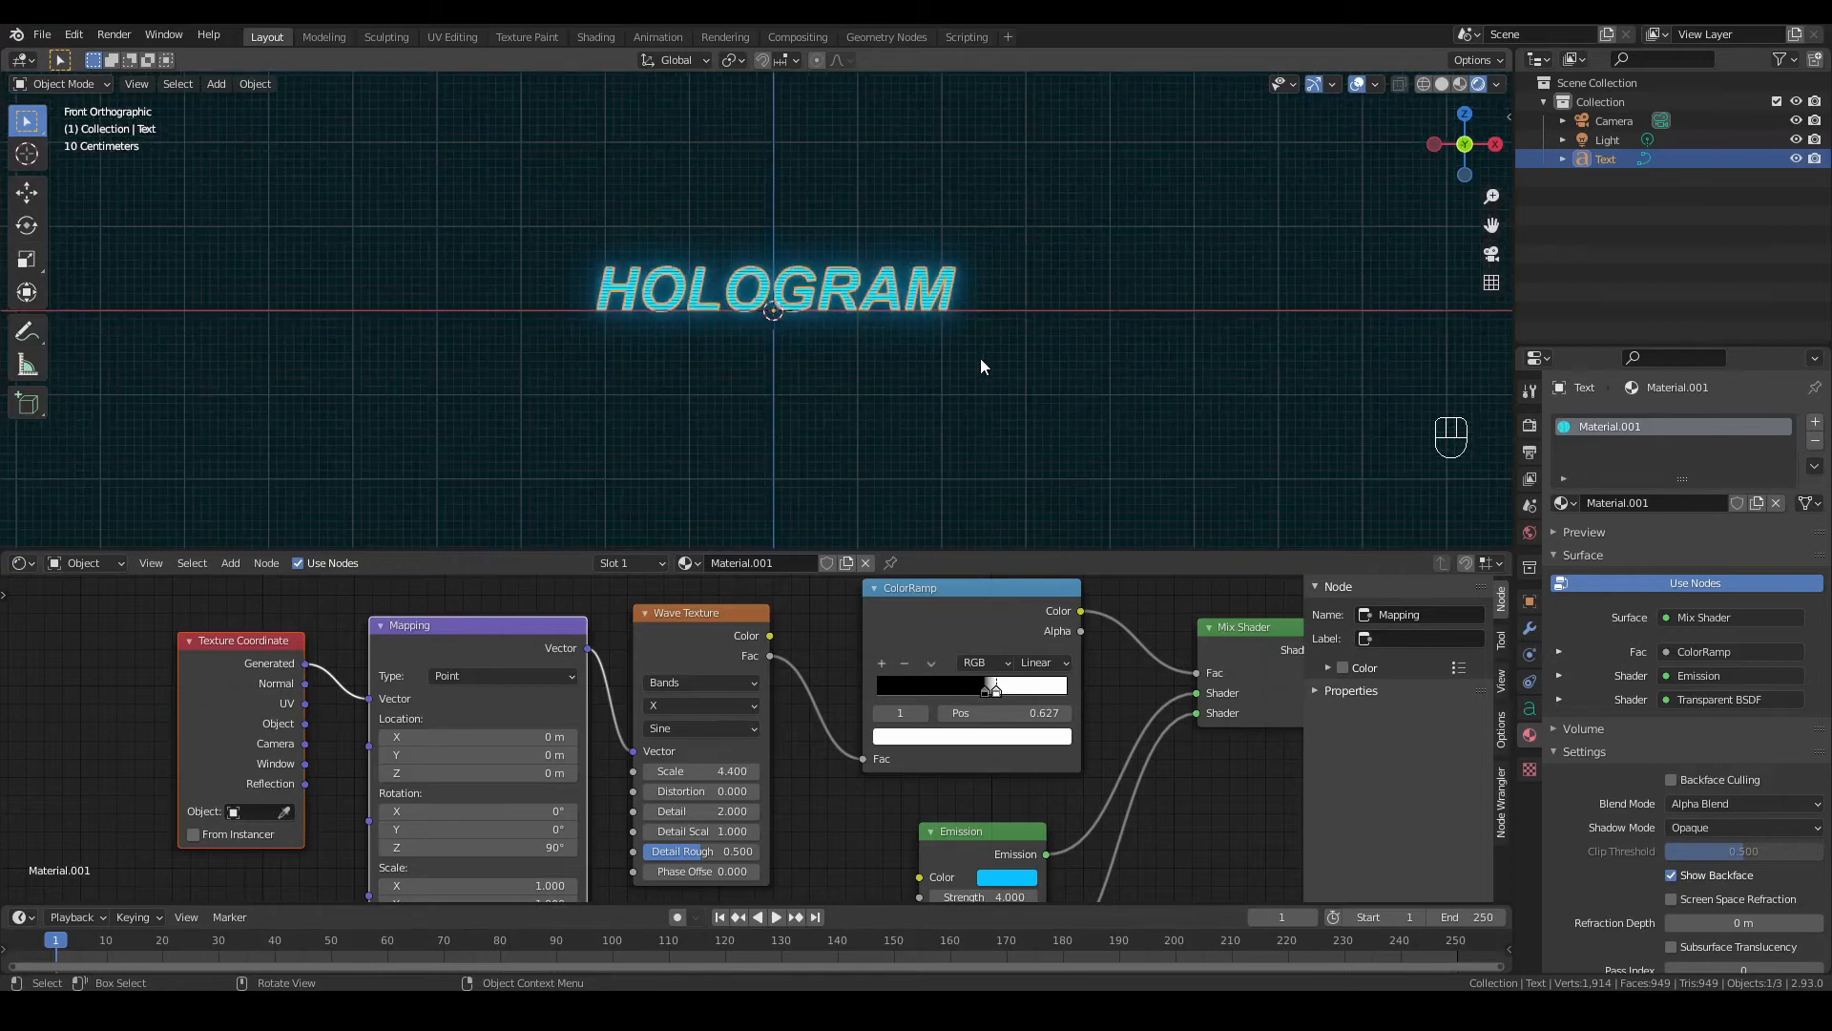
left_click(698, 304)
left_click(26, 193)
left_click_drag(777, 236, 769, 453)
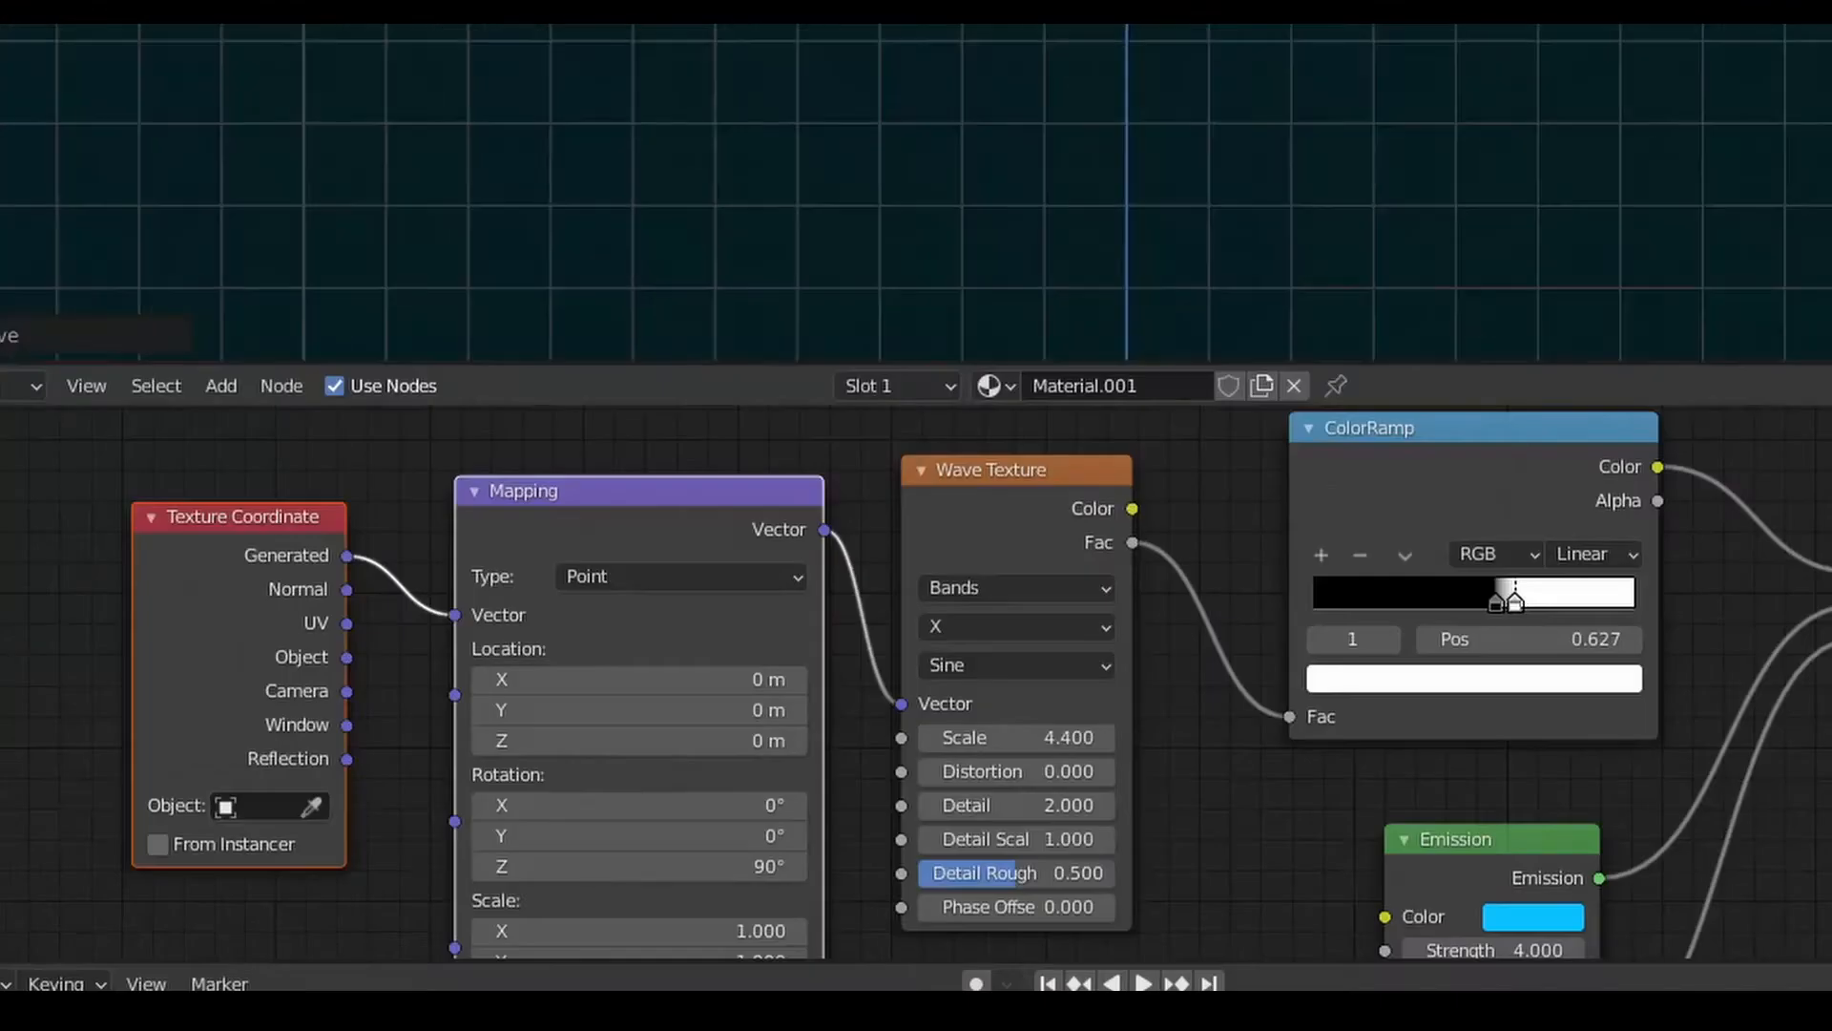
scroll(917, 191, "down", 5)
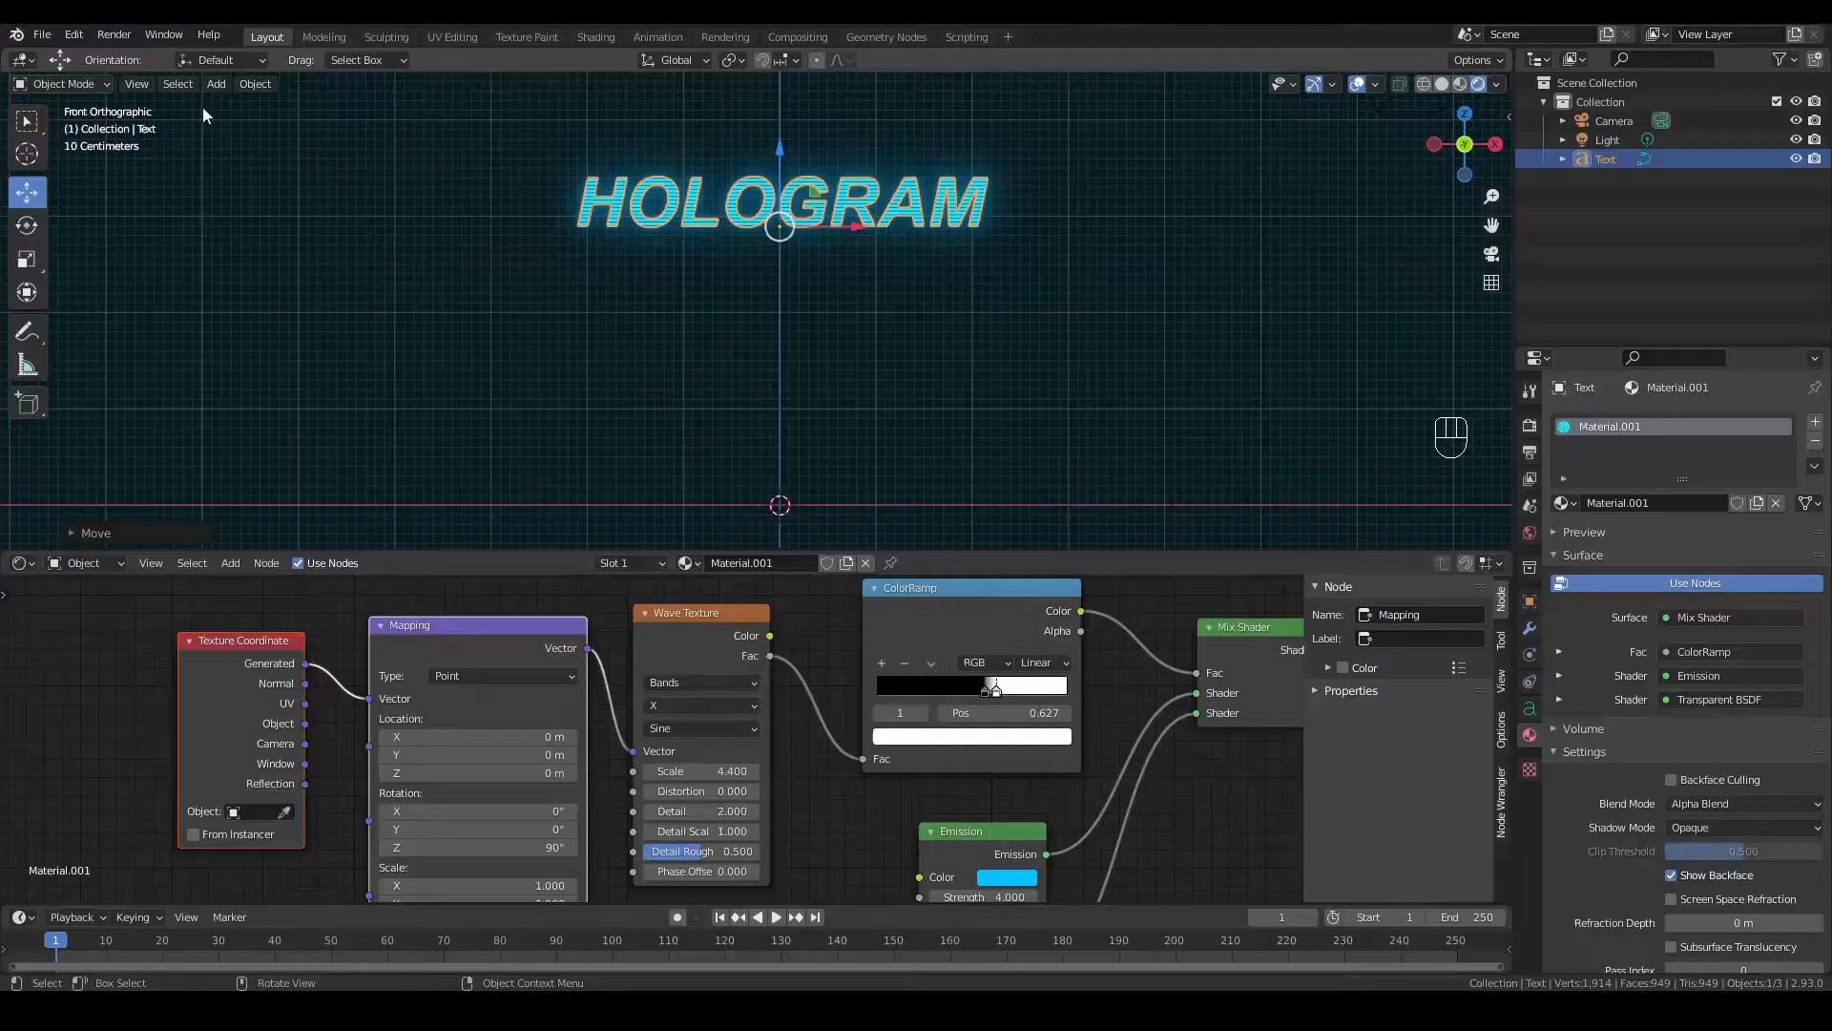
Step: Add a spot light at the world origin beneath the text
left_click(216, 84)
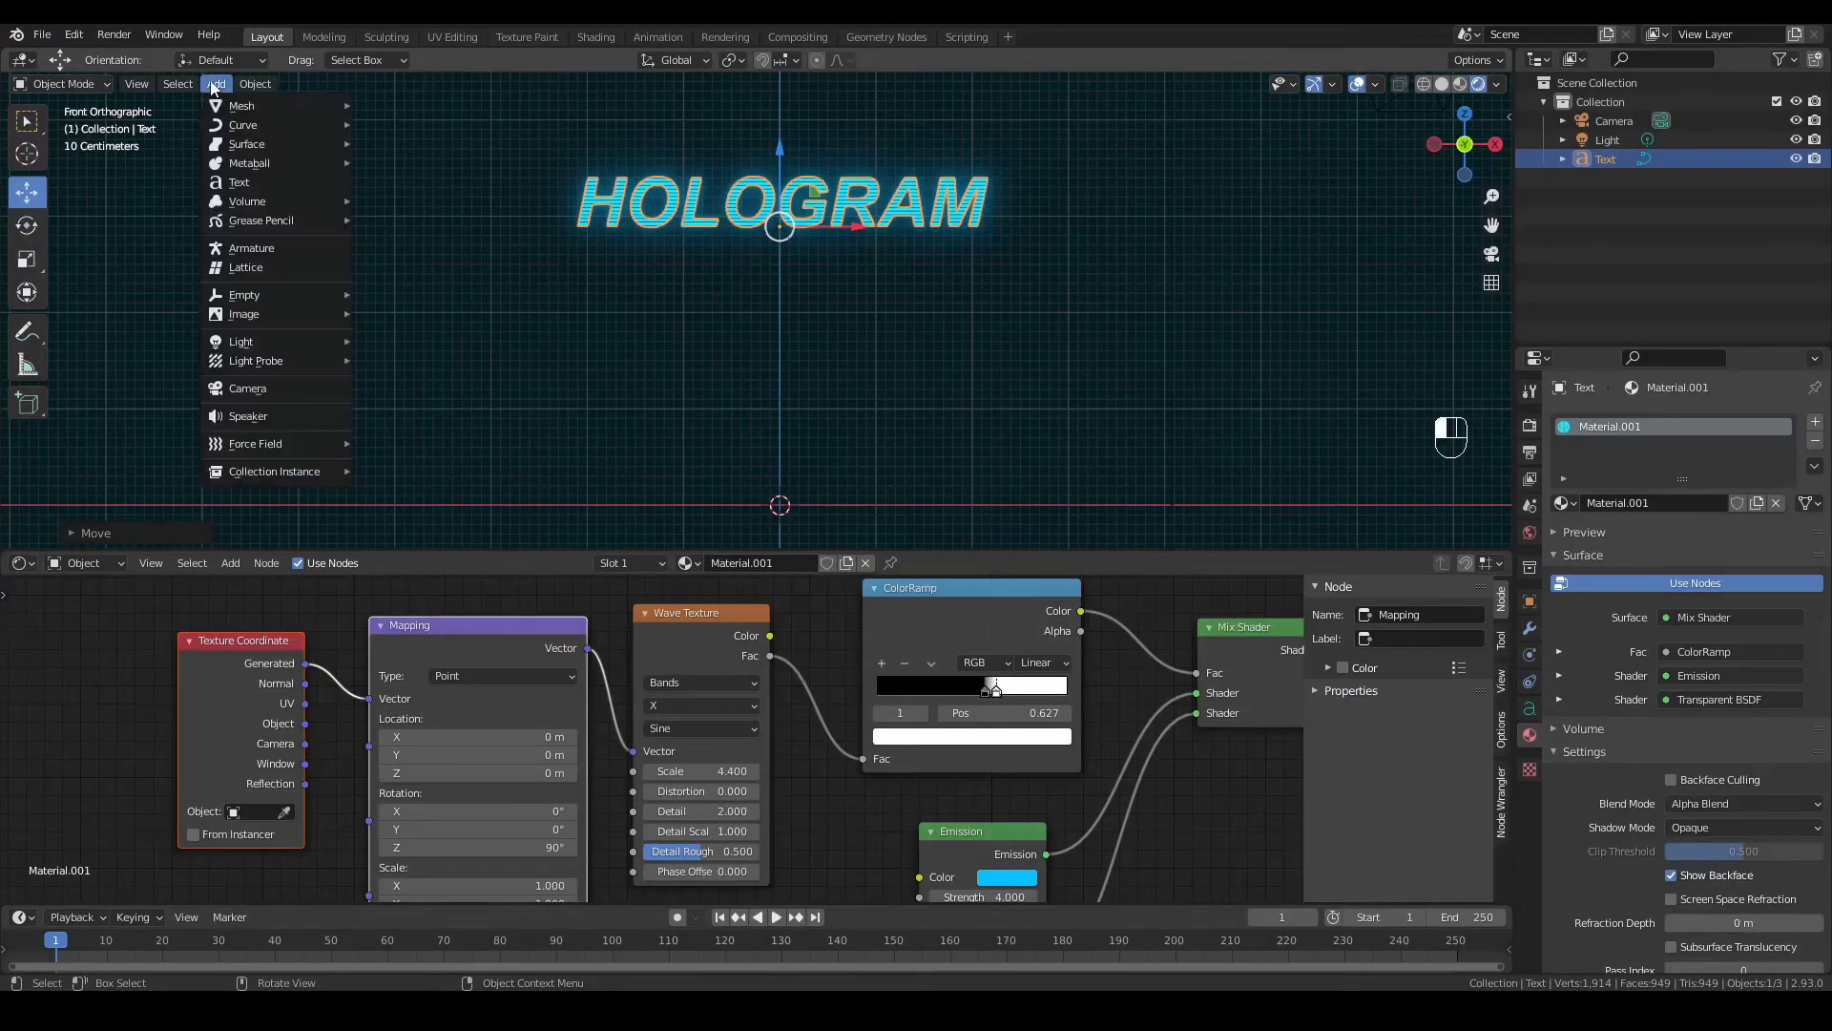
mouse_move(246, 345)
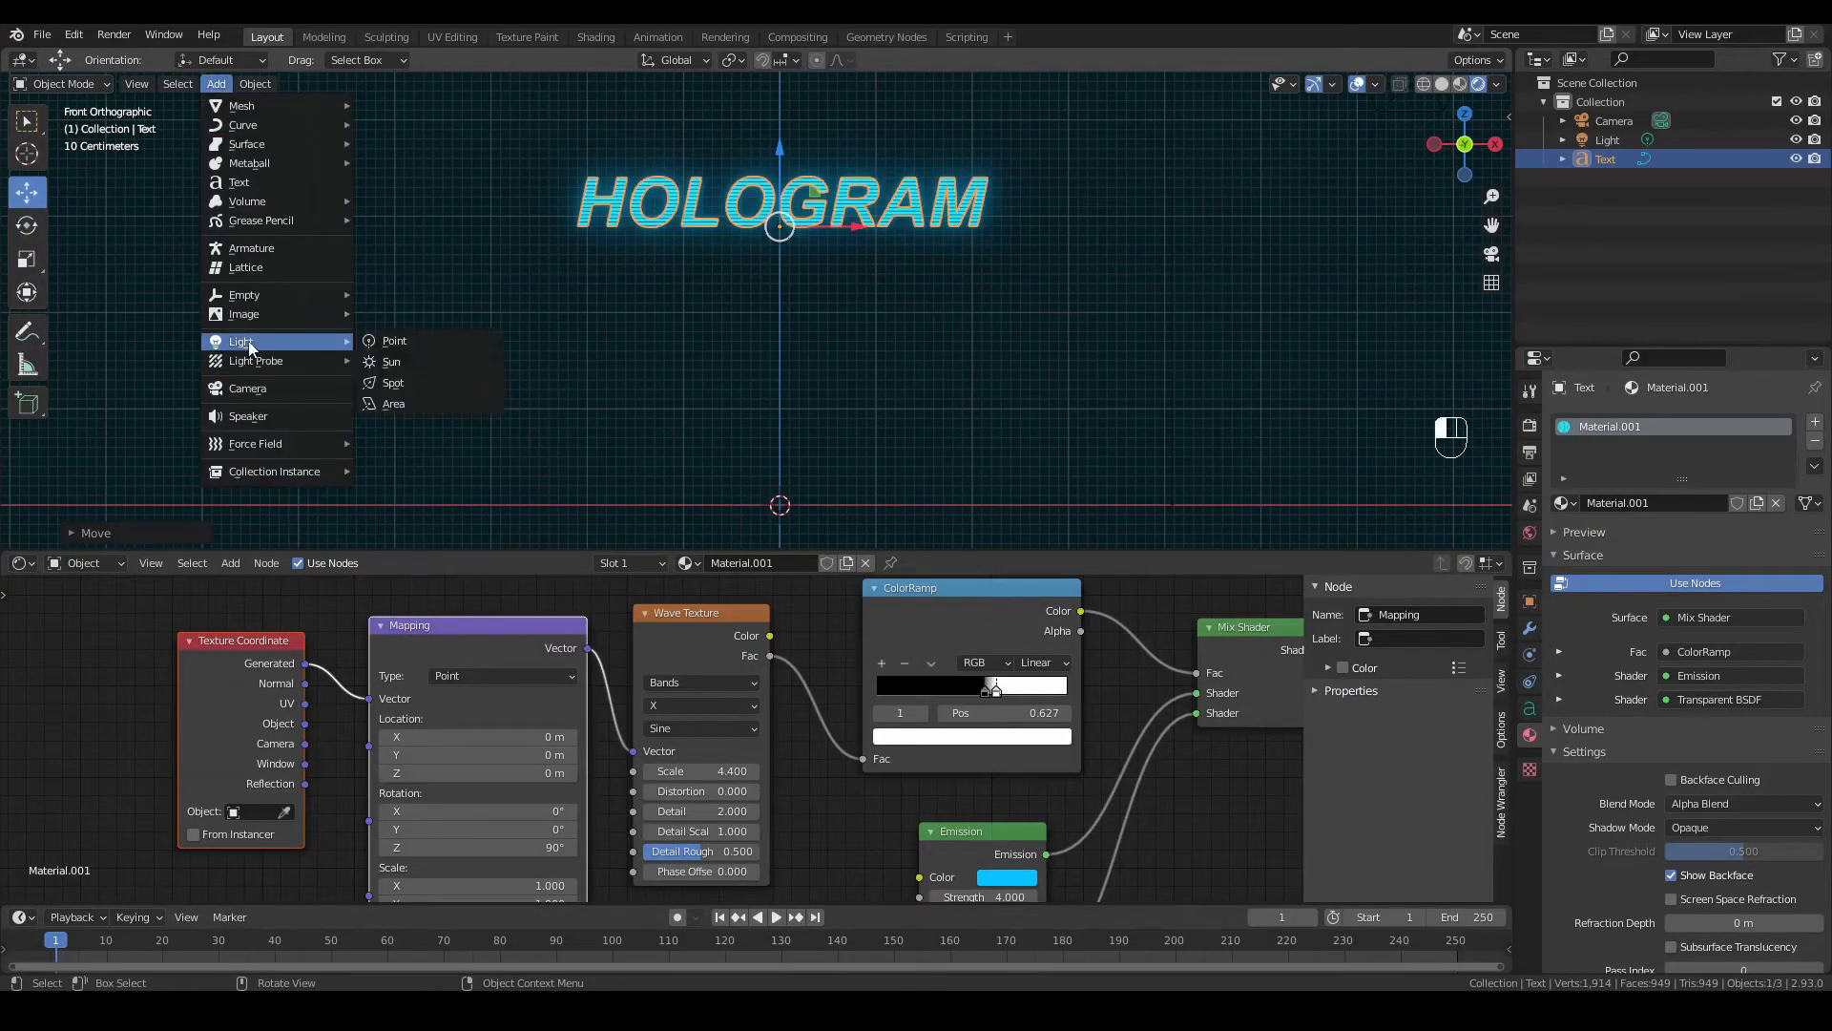
left_click(410, 372)
scroll(1189, 489, "down", 3)
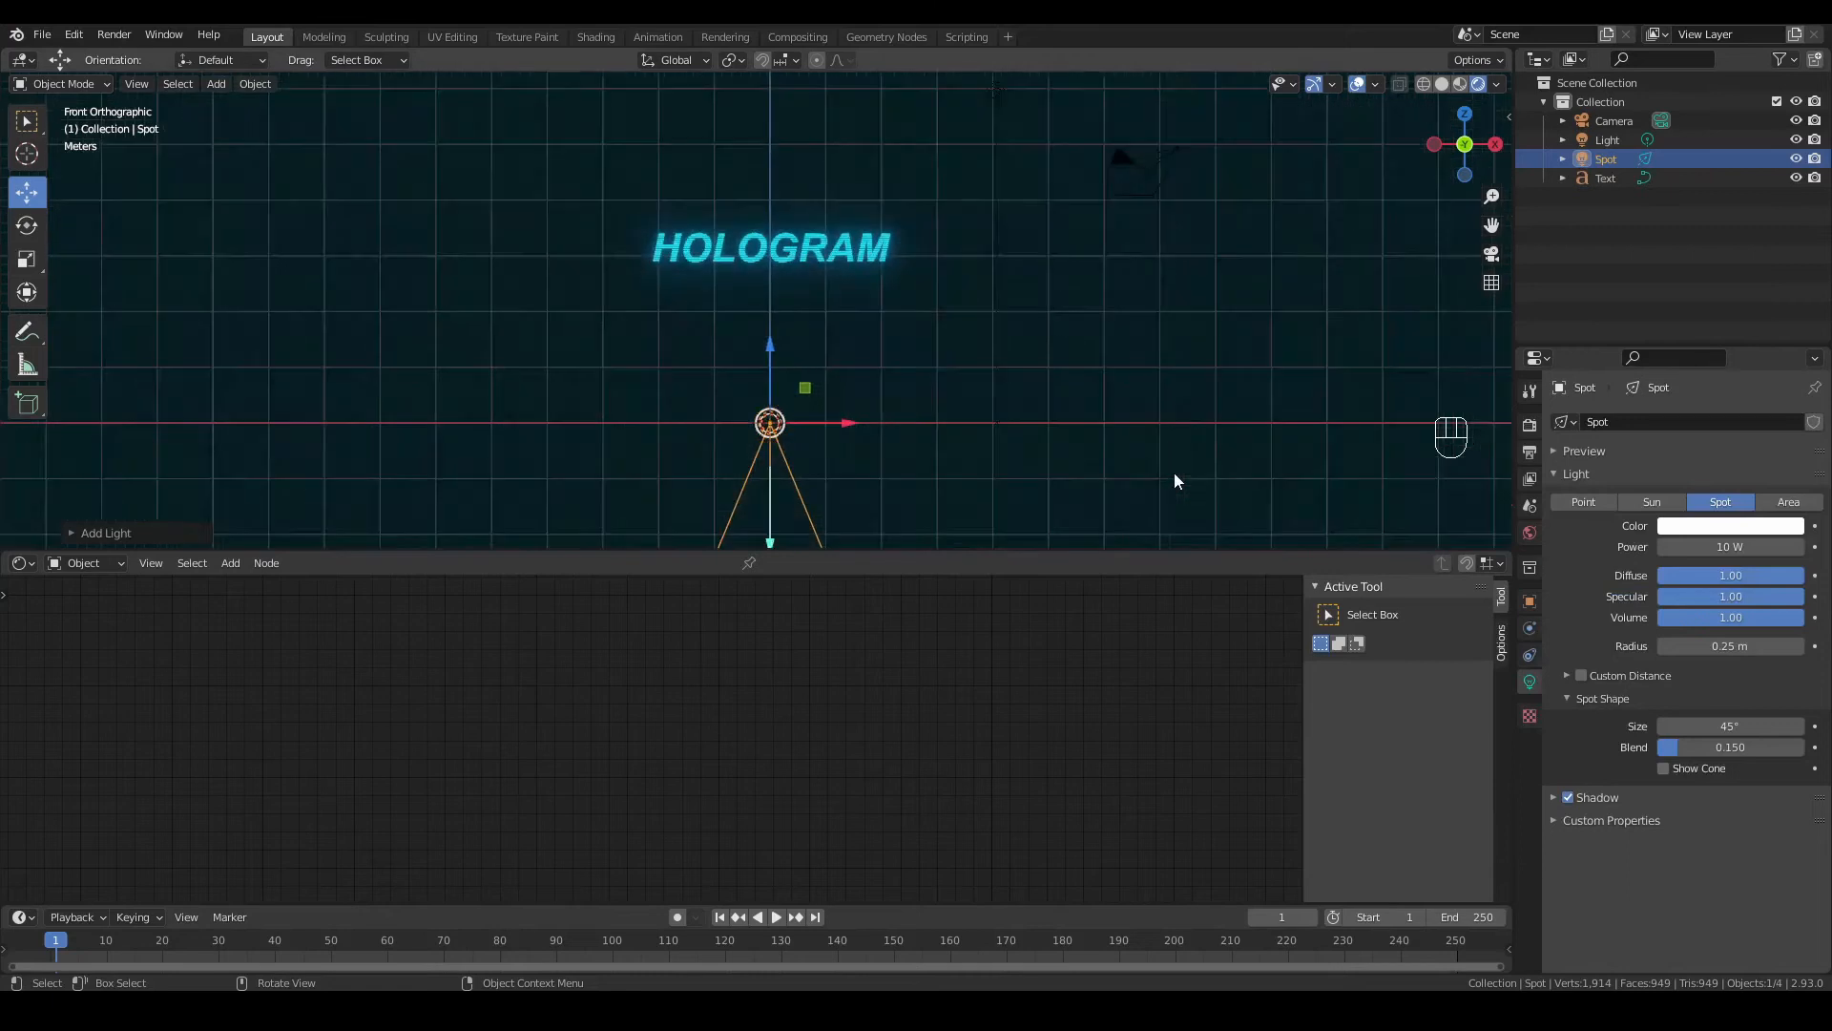
Step: Set the spot light's X rotation to 180° so it shines upward at the text
left_click(1530, 603)
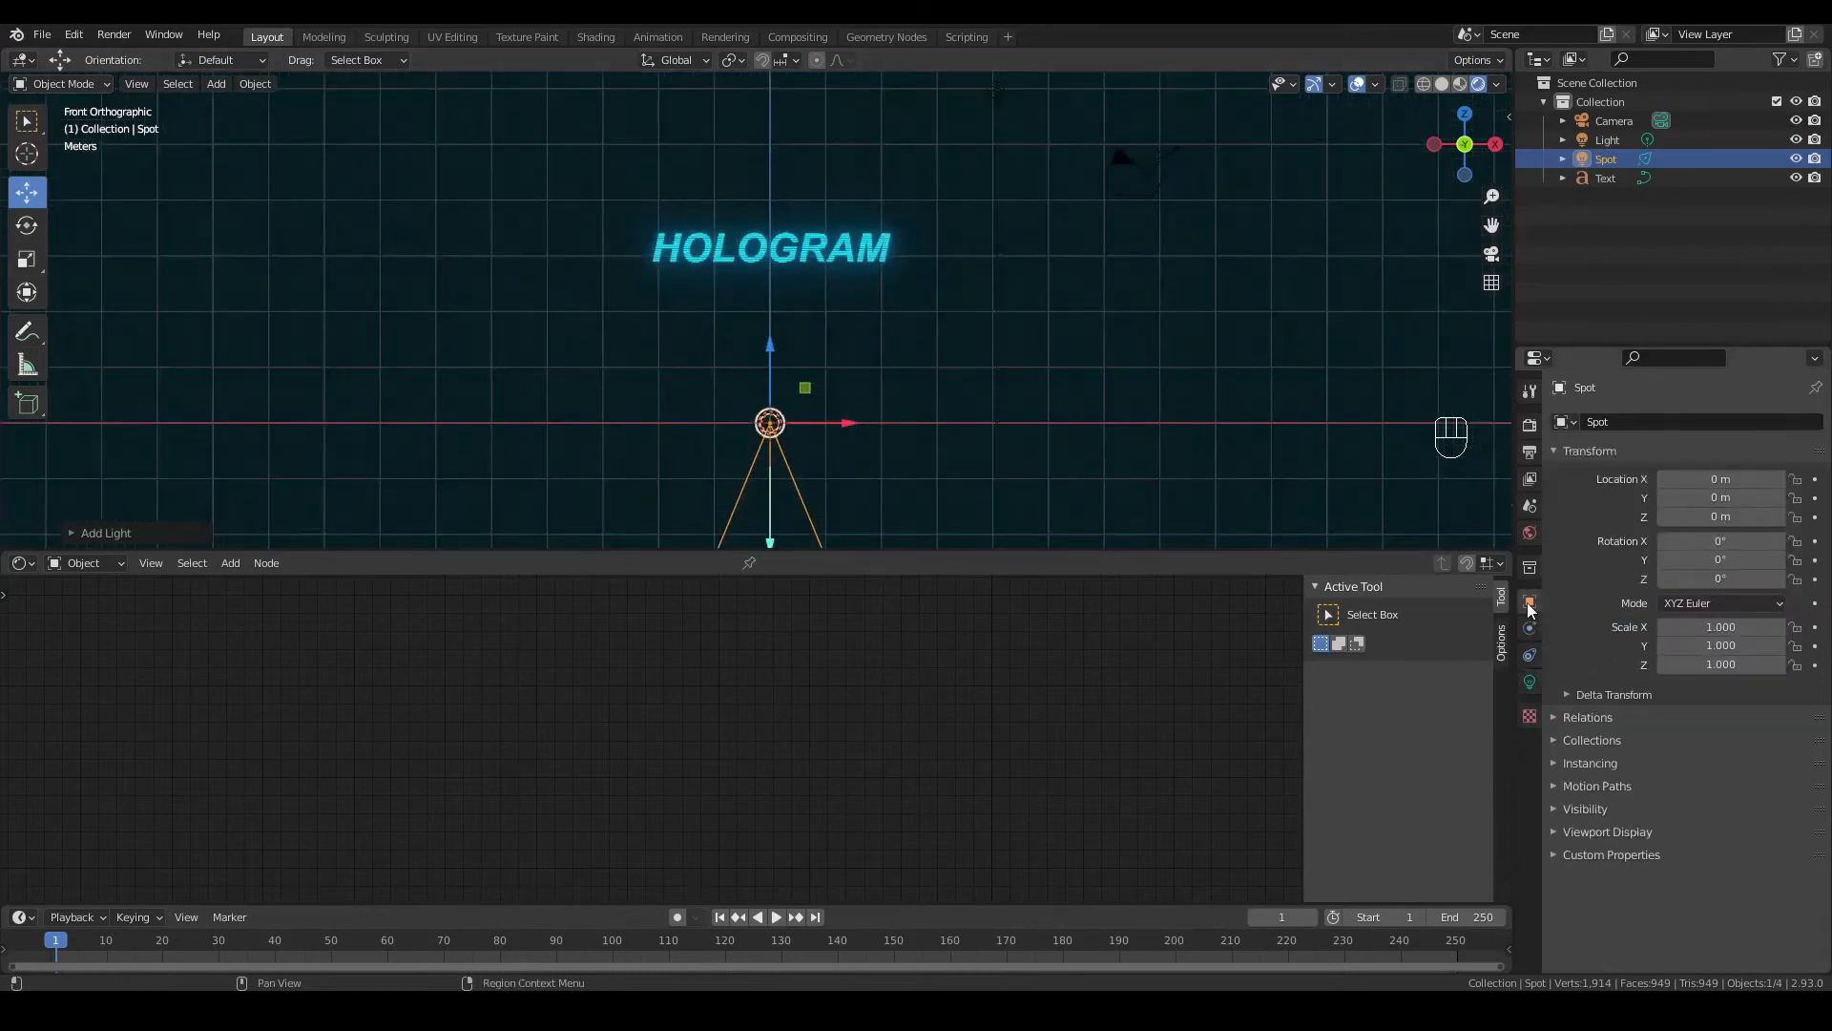
left_click(1724, 542)
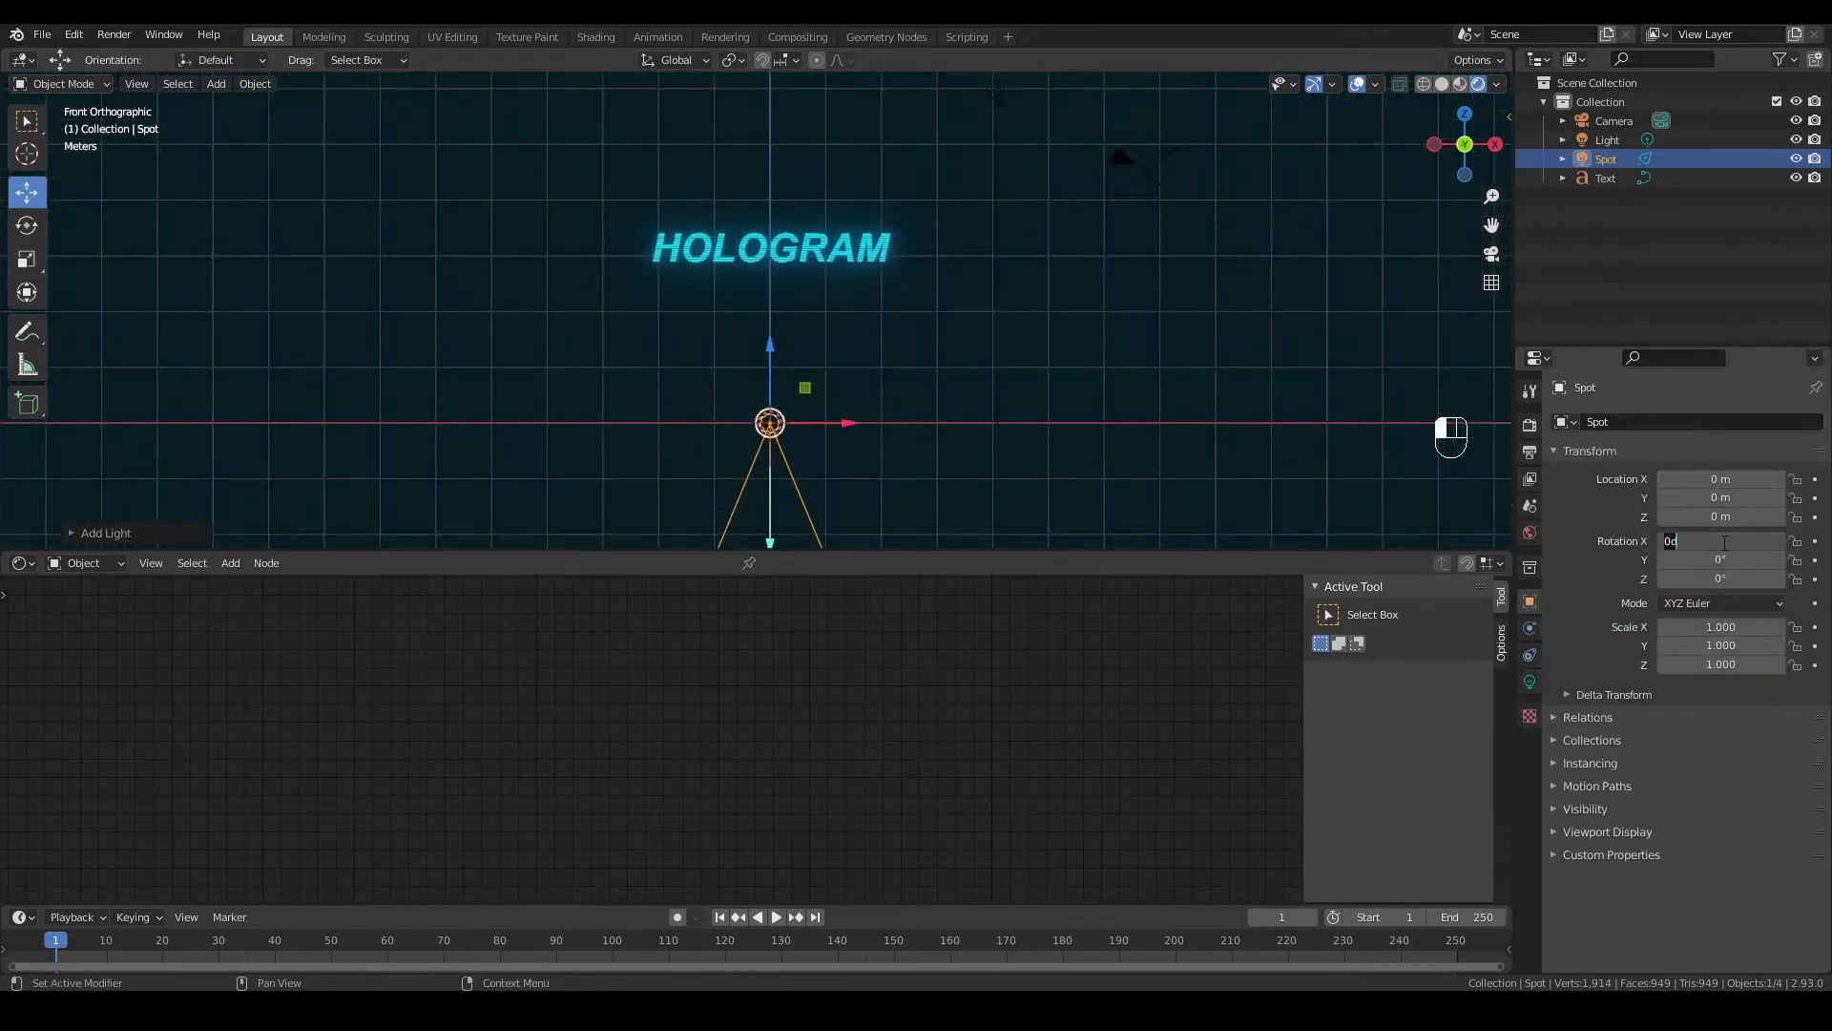
type("180")
key("Return")
scroll(1076, 441, "up", 2)
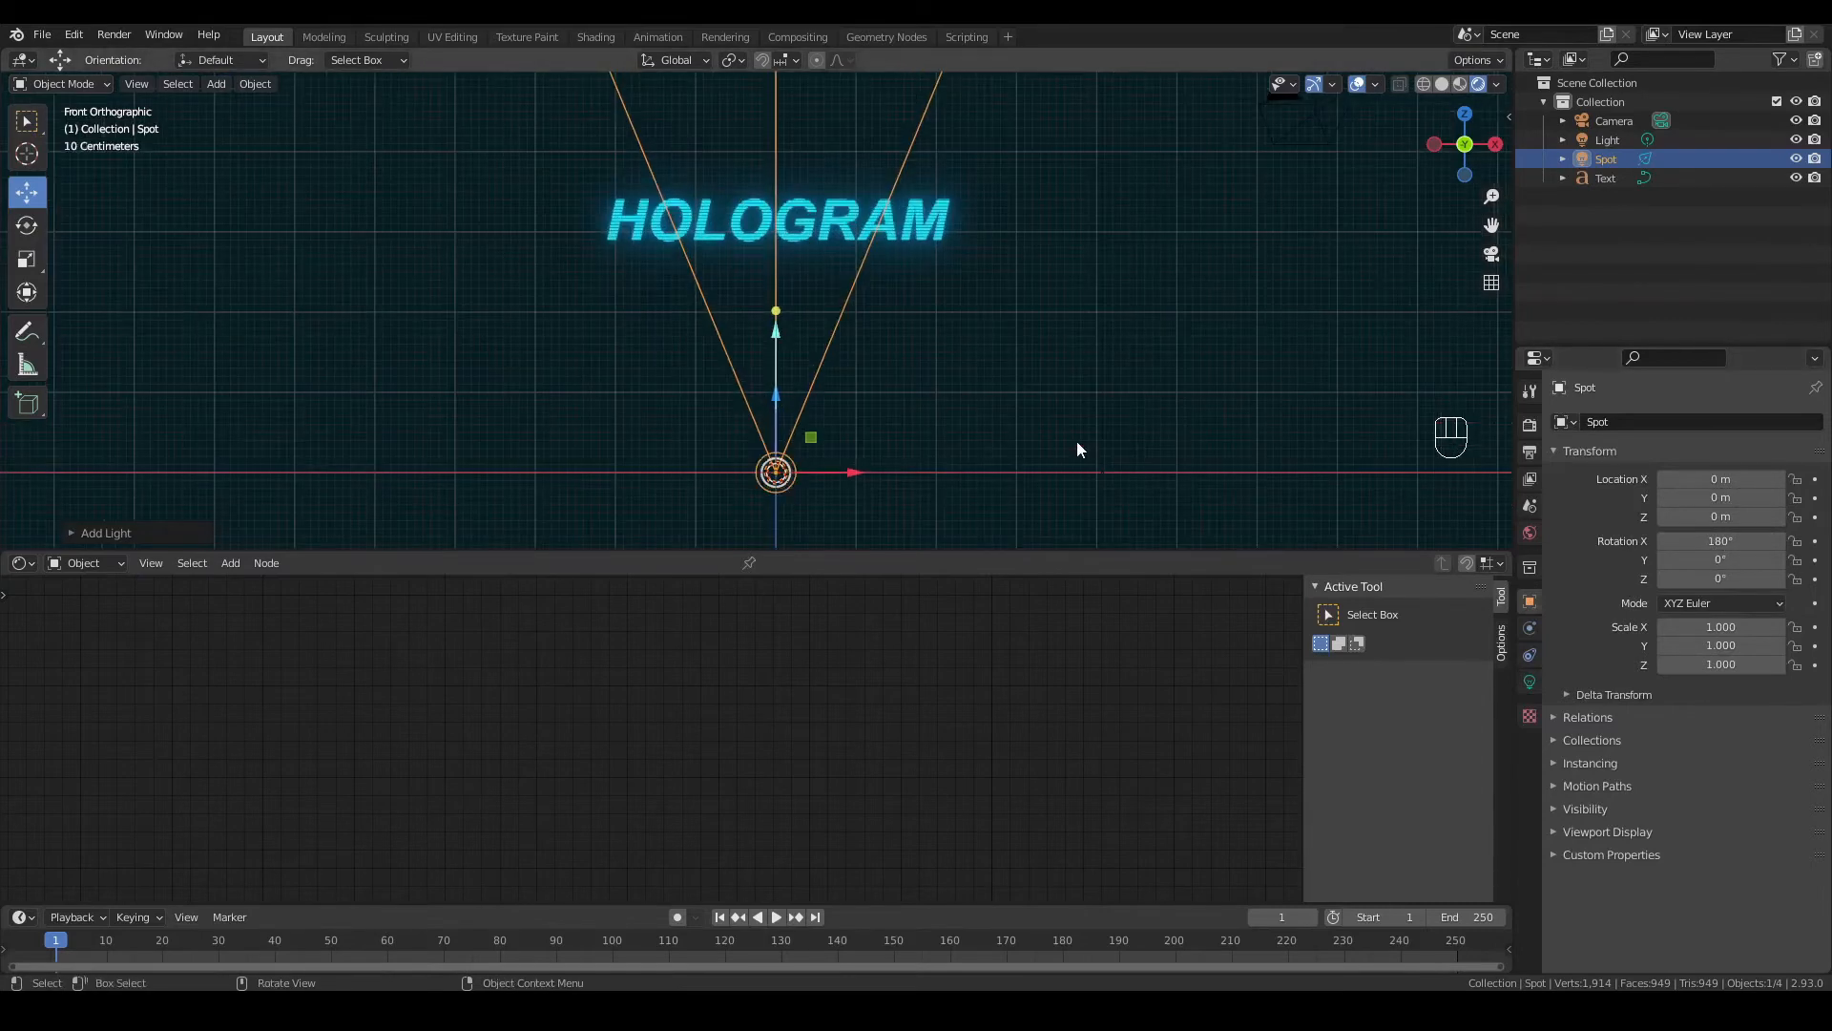
Step: Move the HOLOGRAM text higher along Z to about 4.96 m and deselect it
left_click_drag(1492, 225, 1502, 315)
left_click(857, 310)
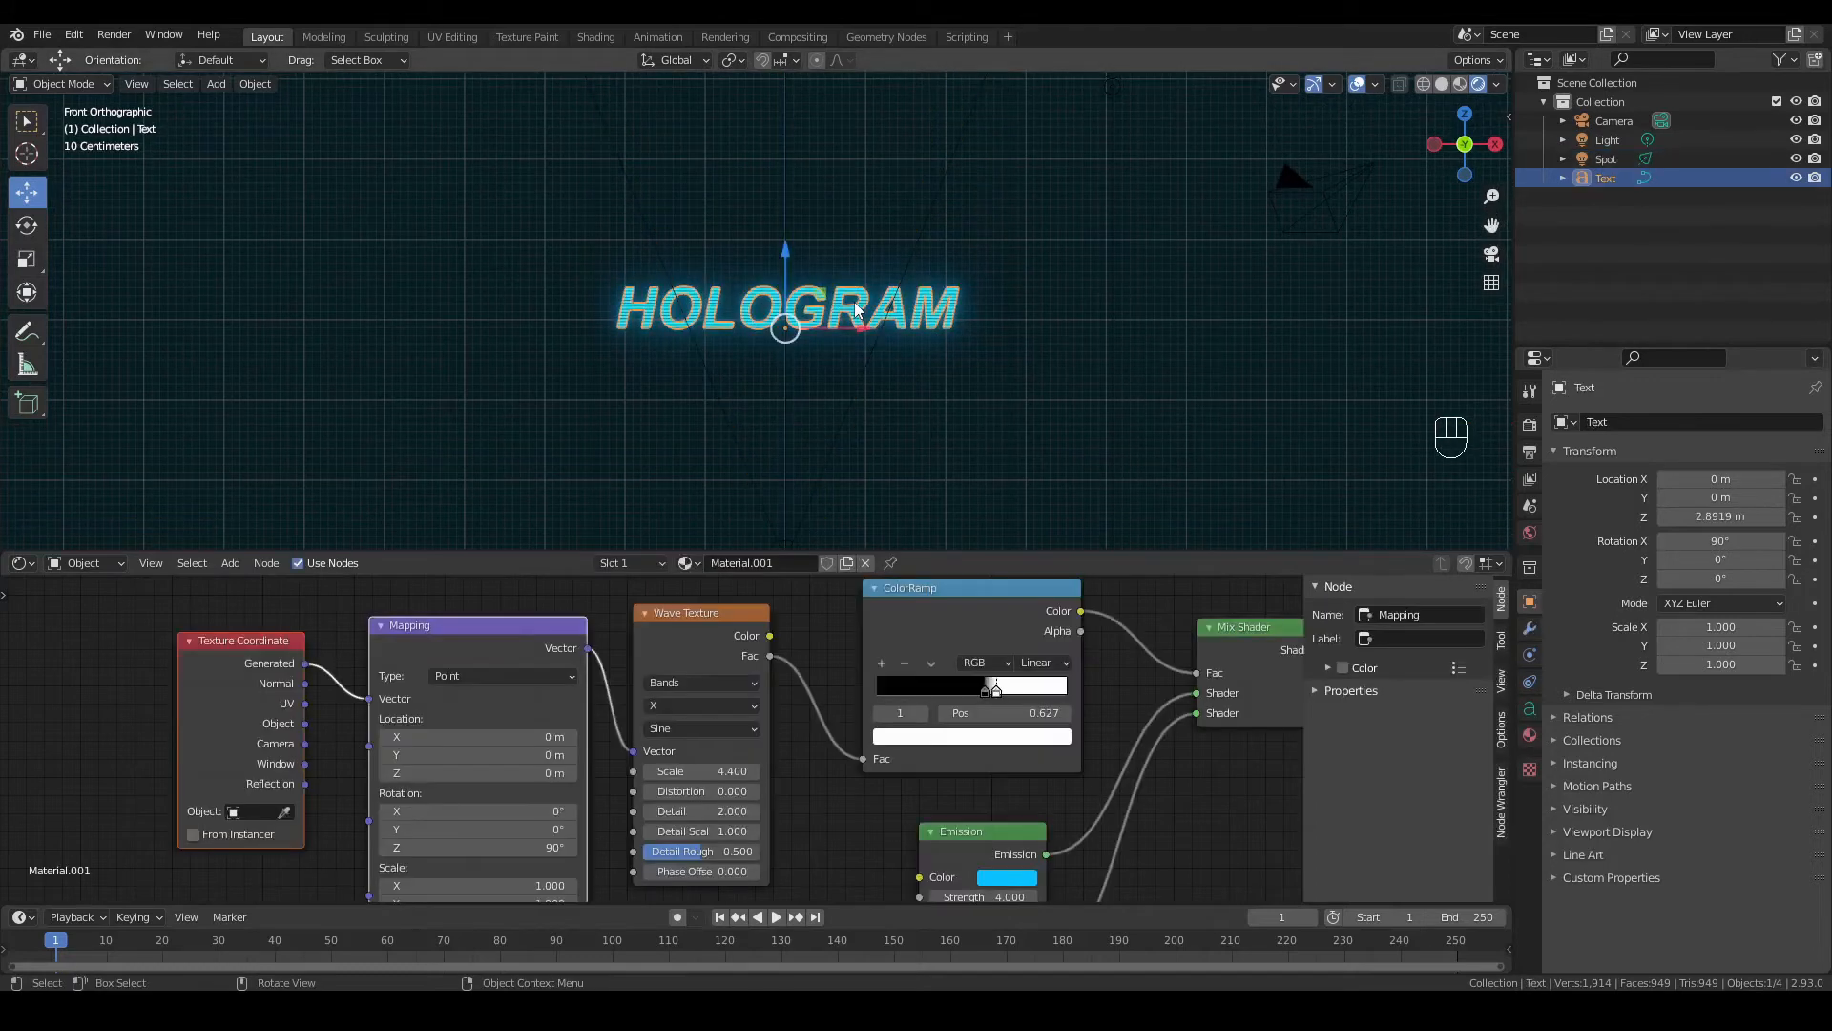
left_click_drag(785, 254, 752, 101)
scroll(907, 261, "down", 2)
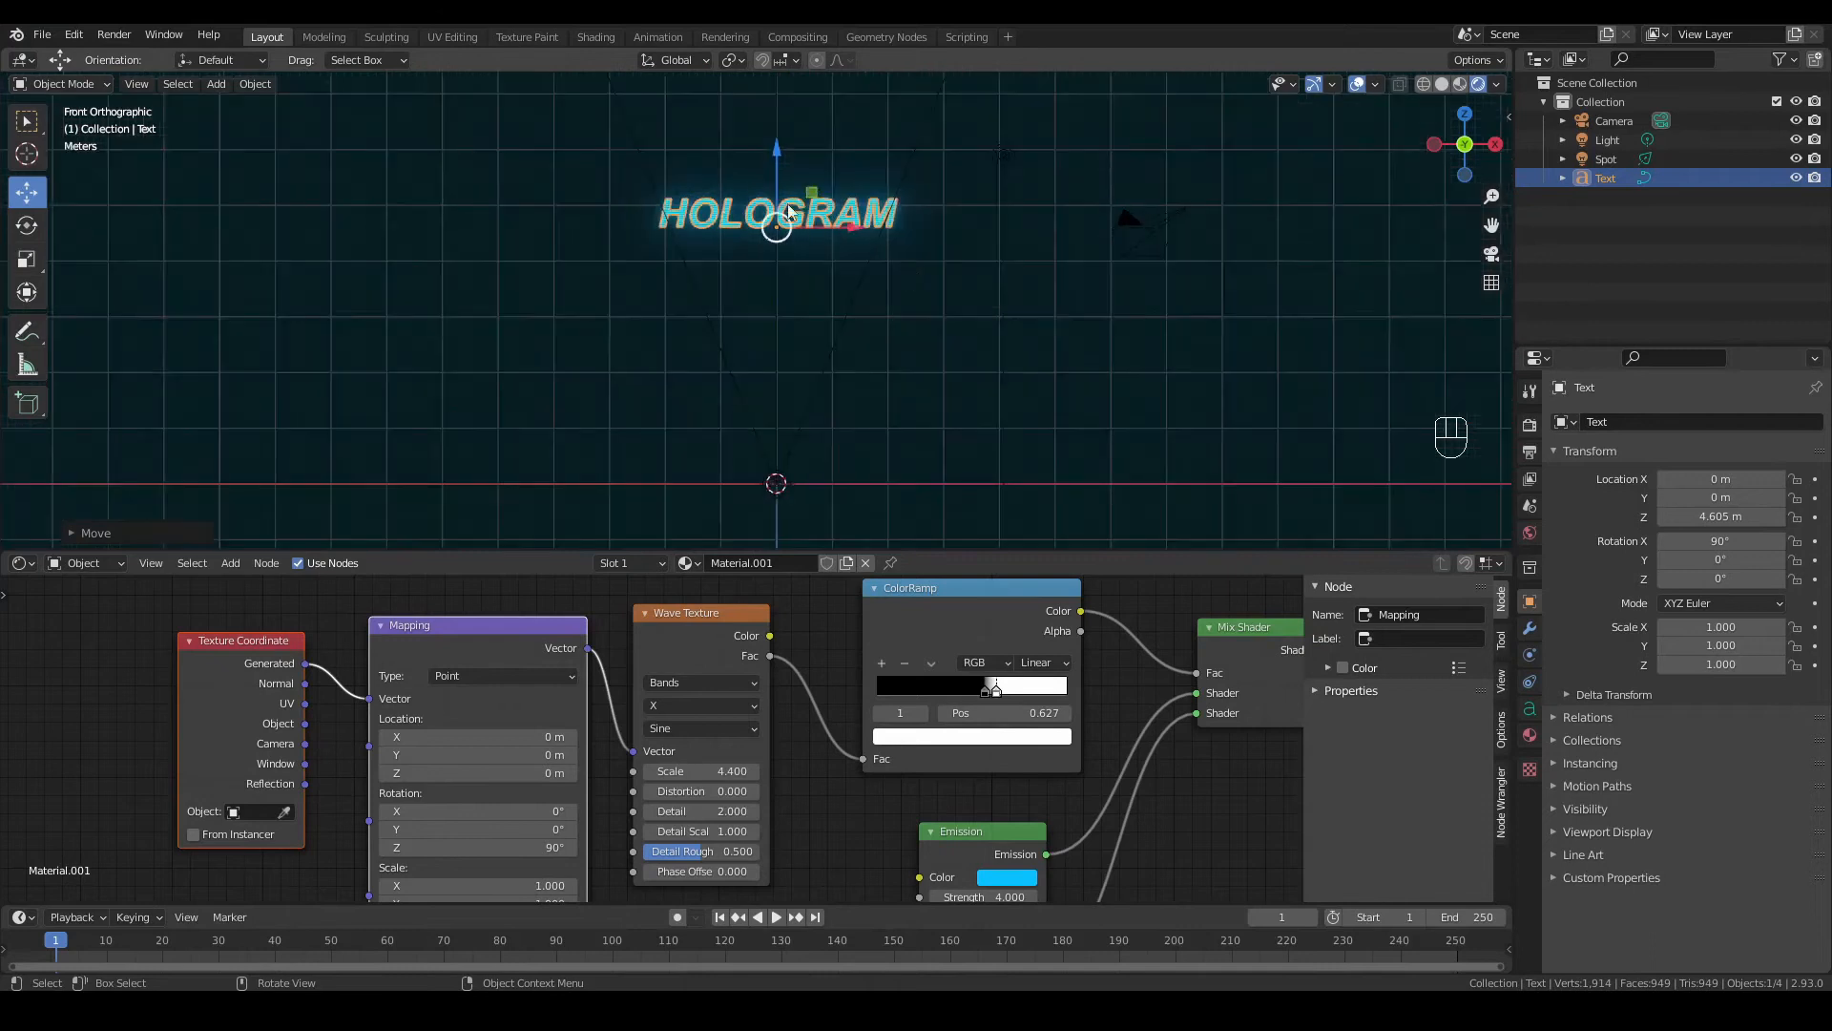
left_click_drag(776, 165, 776, 144)
left_click(1071, 315)
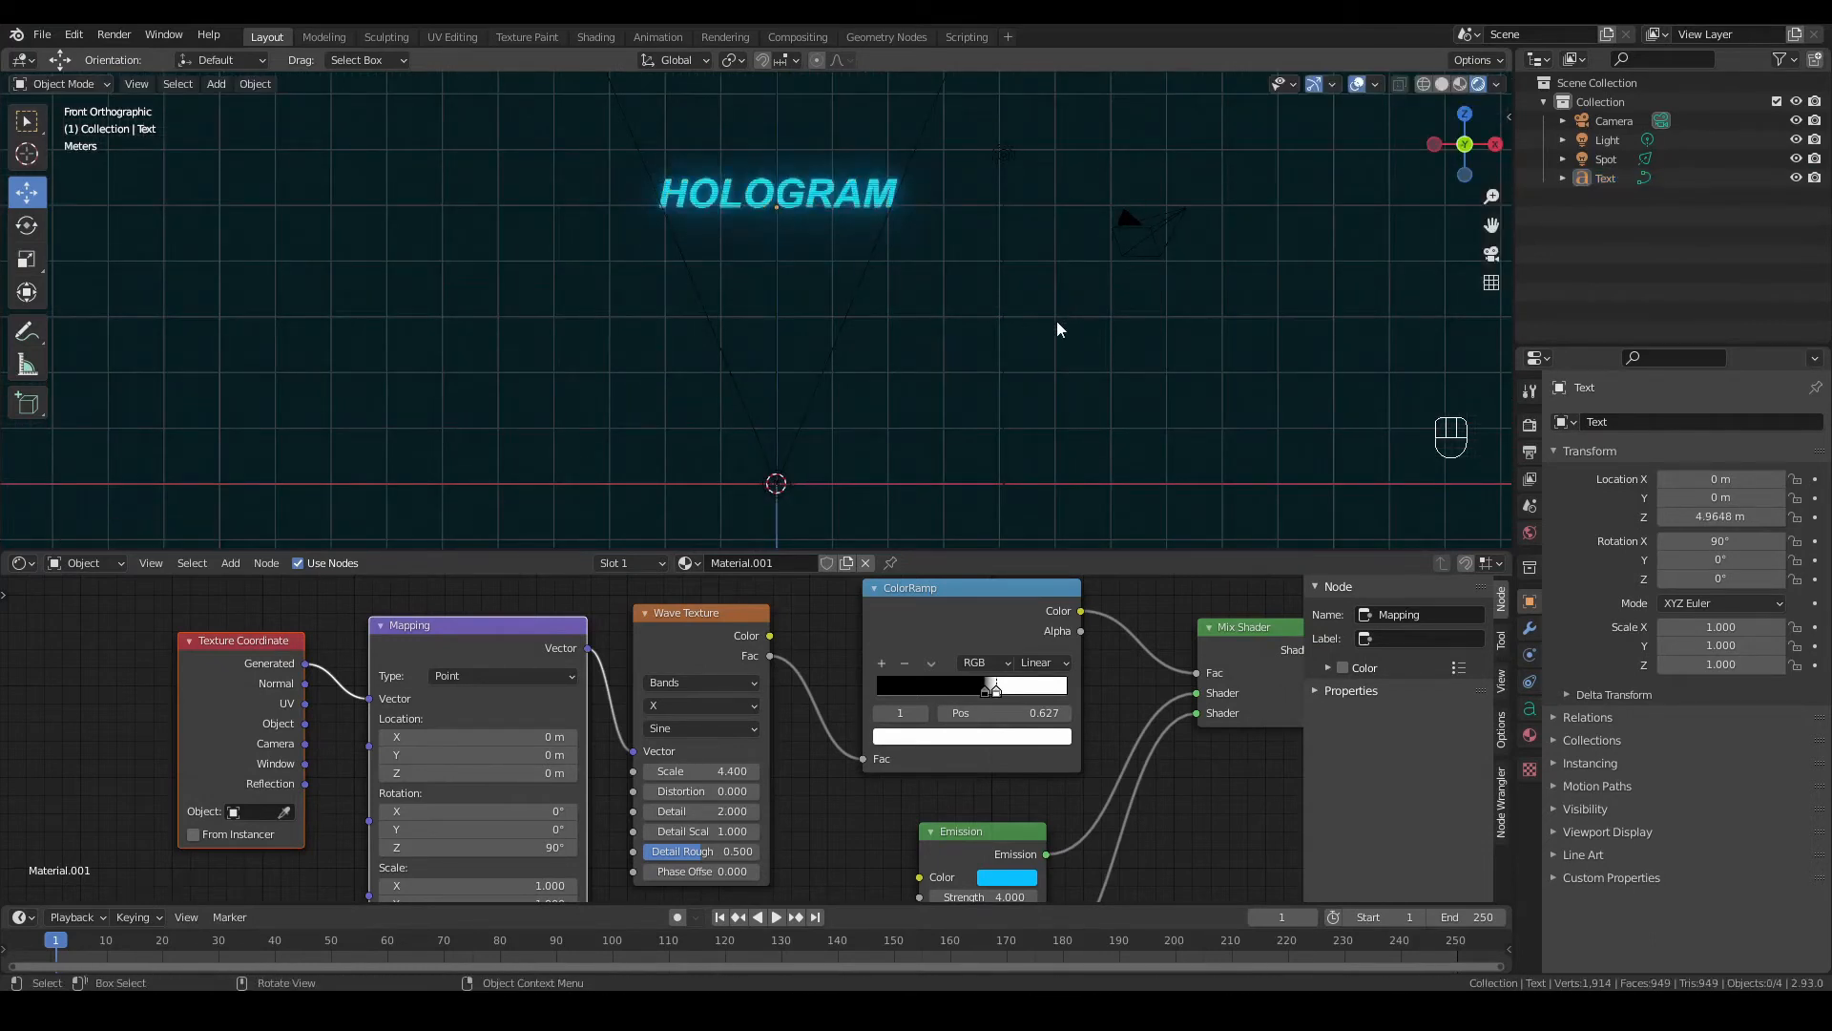
Step: Add a cube at the origin, raise it to about 1.3 m on Z and scale it up to about 3.23
scroll(466, 291, "down", 2)
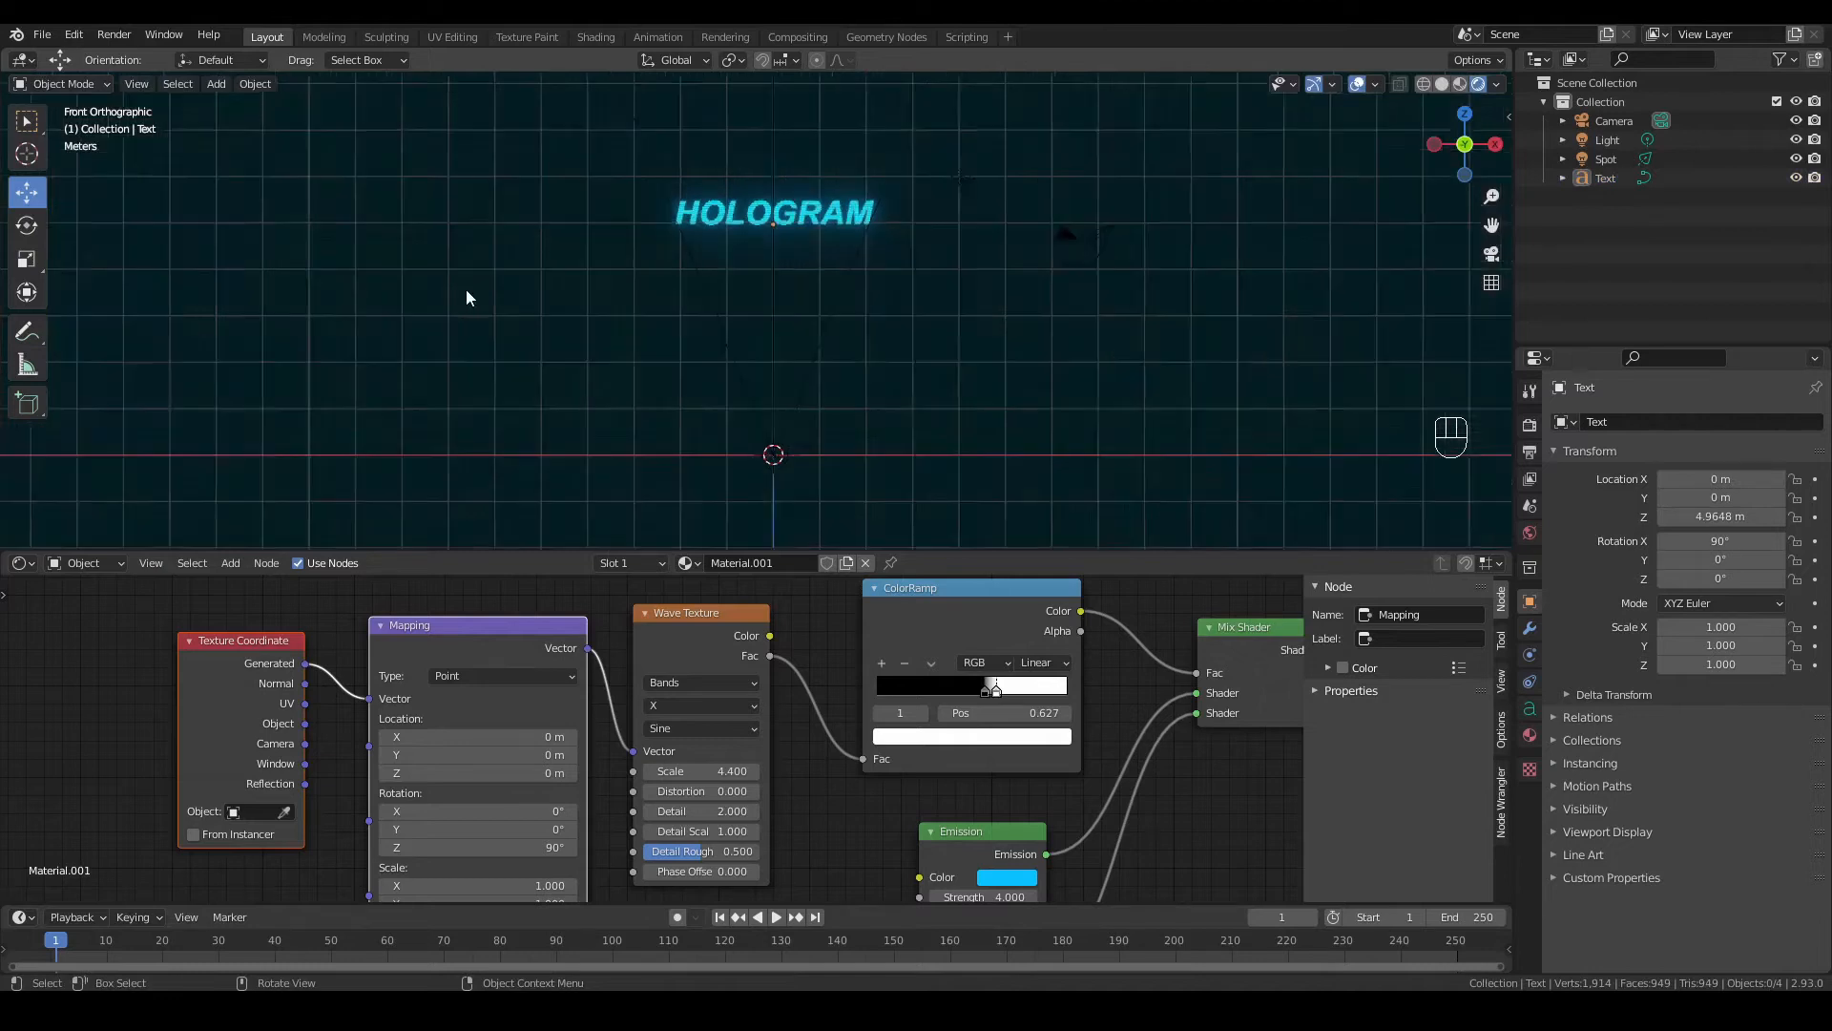
left_click(216, 83)
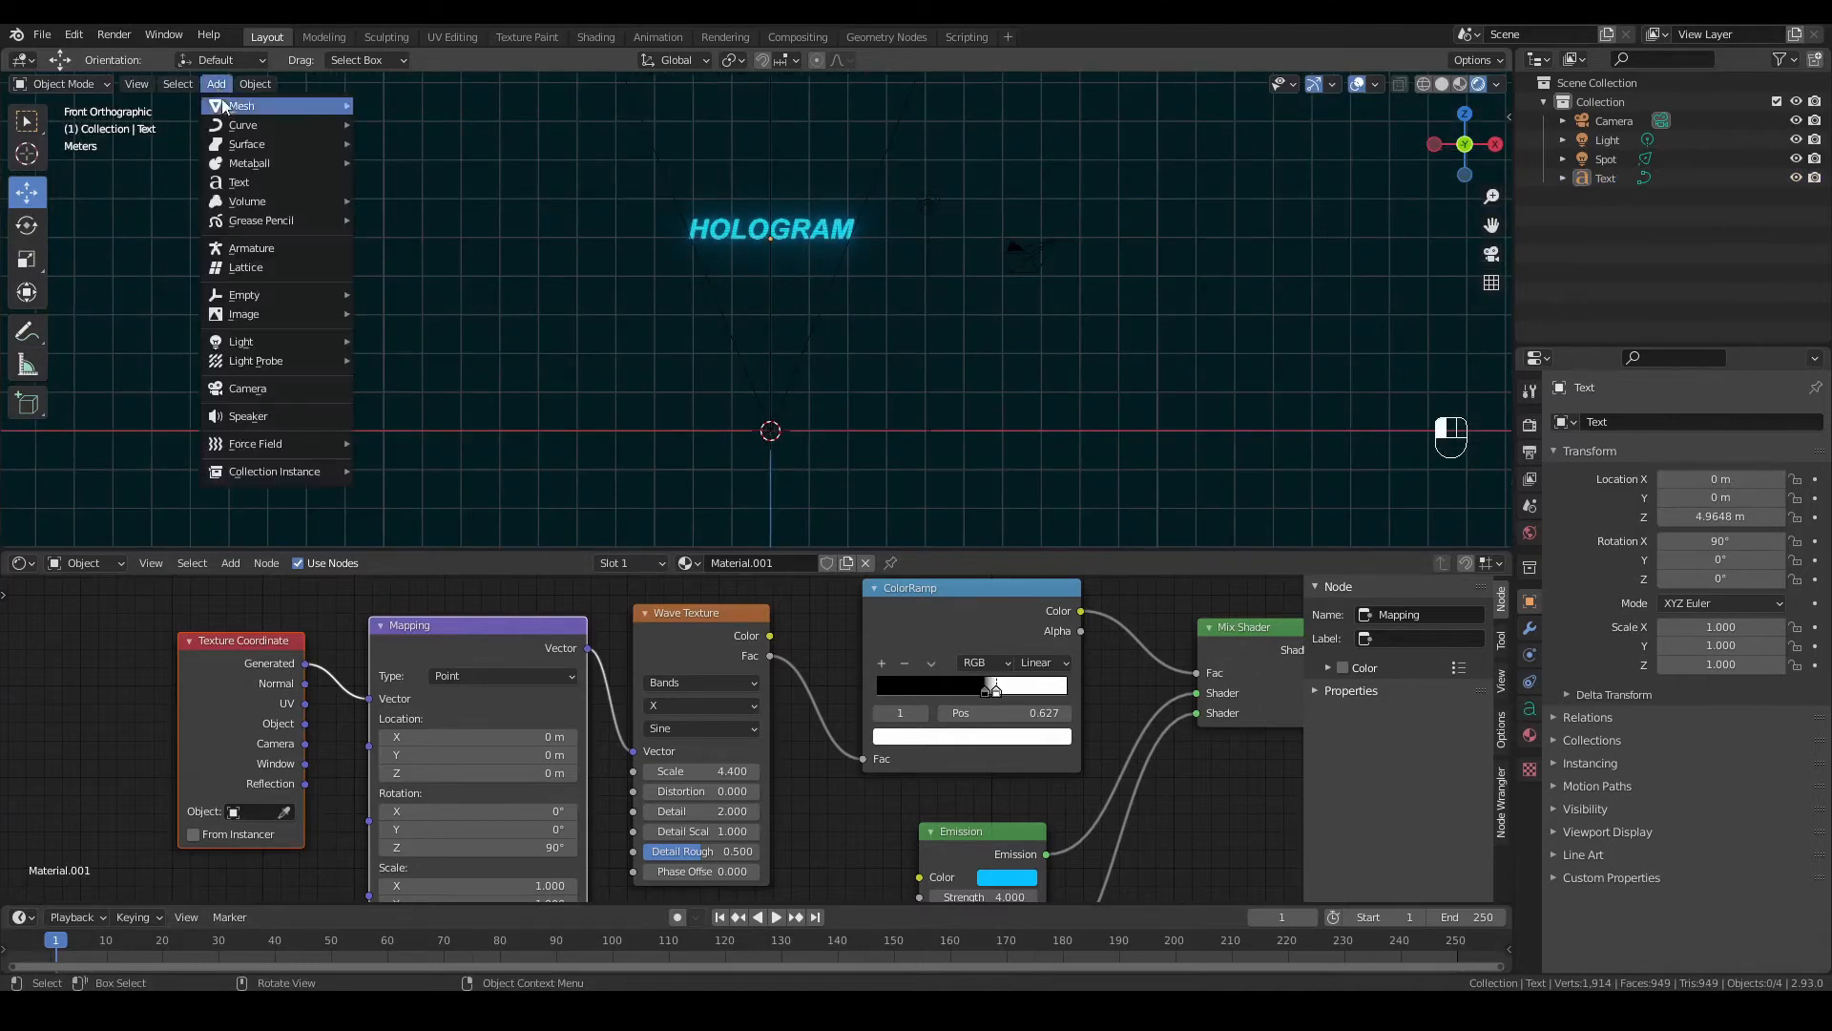
mouse_move(336, 103)
left_click(393, 124)
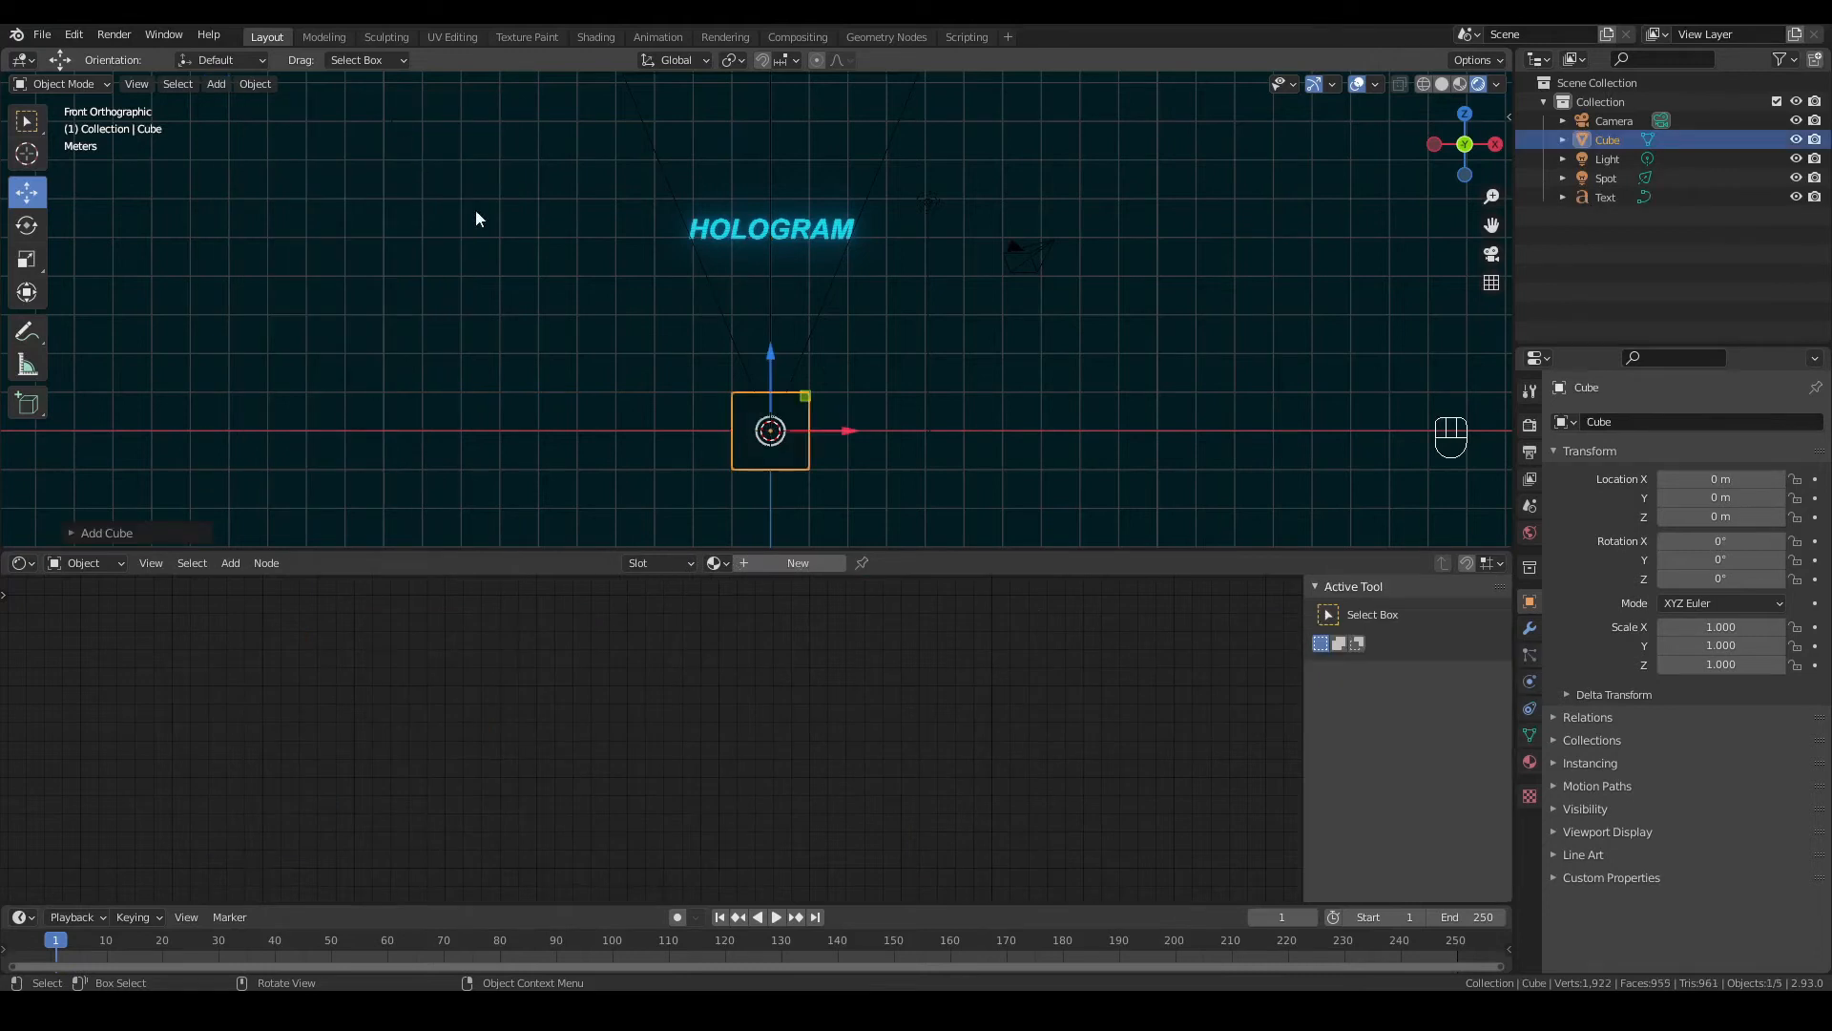
left_click_drag(775, 361, 775, 310)
key("s")
right_click(861, 438)
key("s")
left_click(1072, 376)
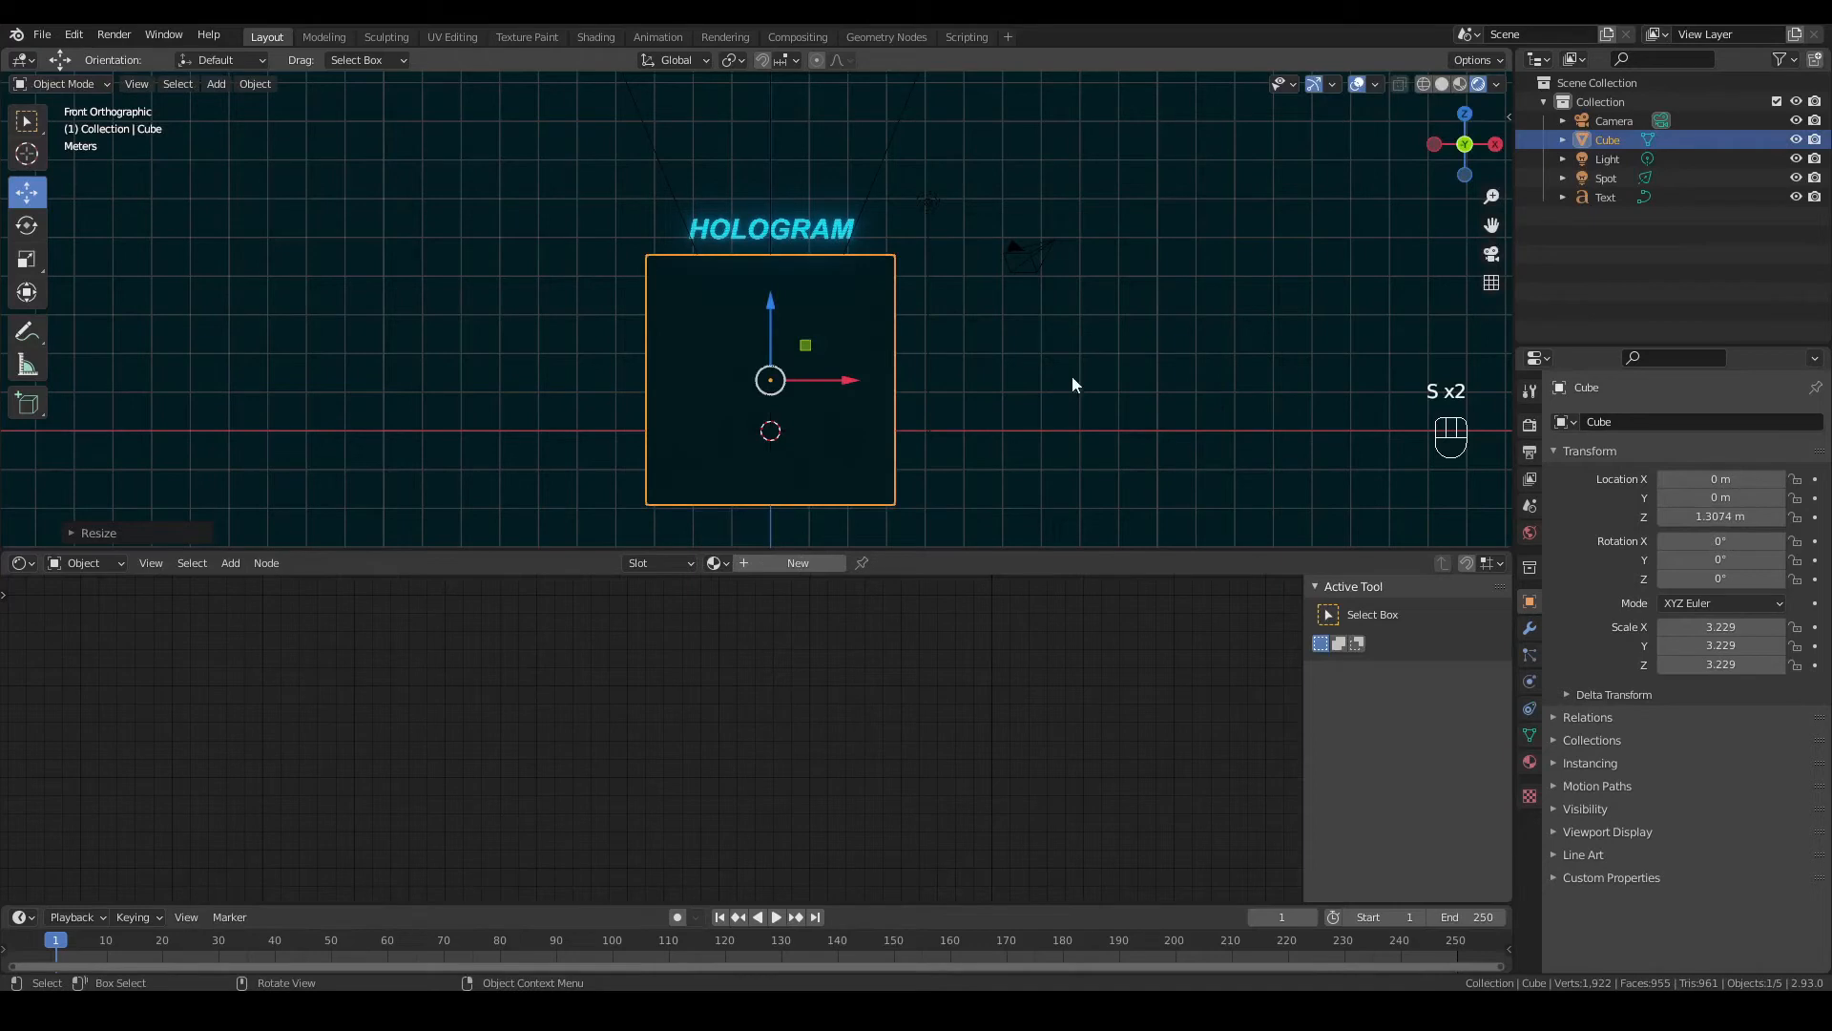
Step: Using wireframe shading, raise the cube to about Z 3.2 m and scale it to about 3.93, enclosing the spot light and text, and return to rendered shading
left_click(1424, 86)
mouse_move(770, 315)
left_mouse_down()
mouse_move(768, 197)
mouse_move(769, 255)
left_mouse_up()
key("s")
left_click(1004, 342)
key("s")
left_click(749, 259)
left_click(1478, 85)
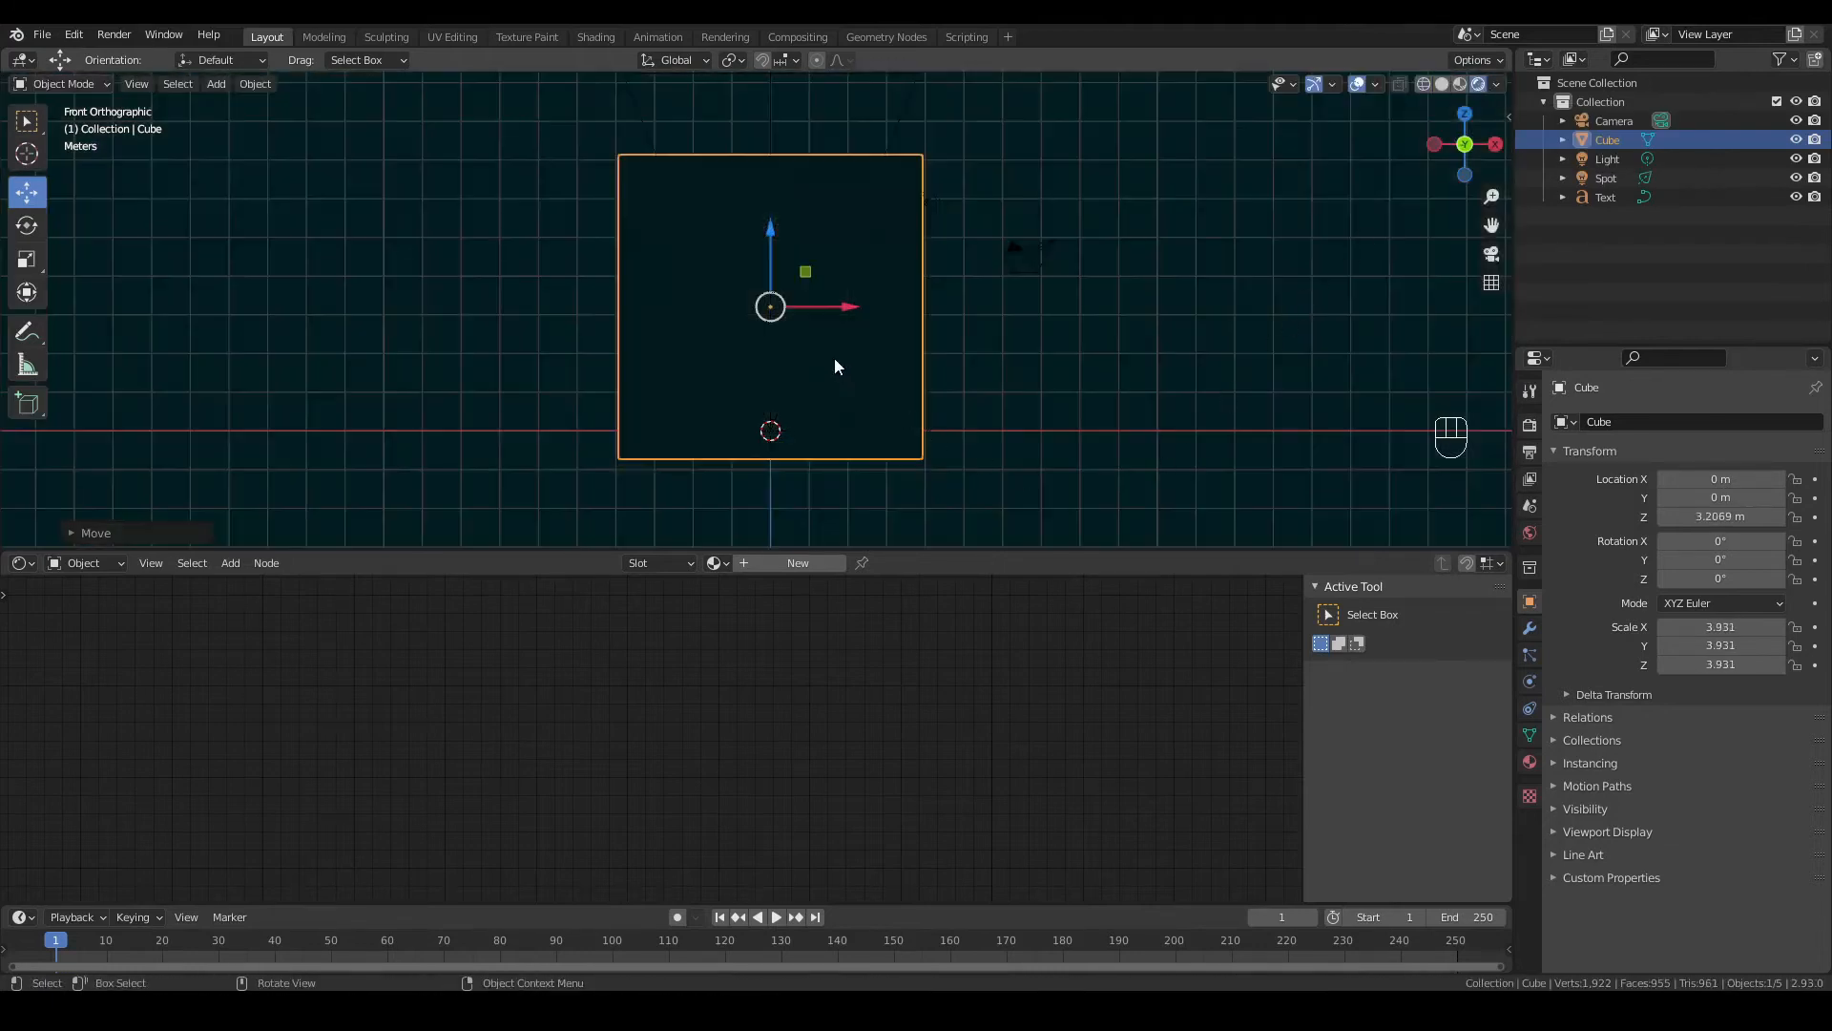
Step: Create a new material for the cube and delete its Principled BSDF node
left_click(789, 563)
middle_click_drag(839, 716, 644, 686)
left_click(750, 662)
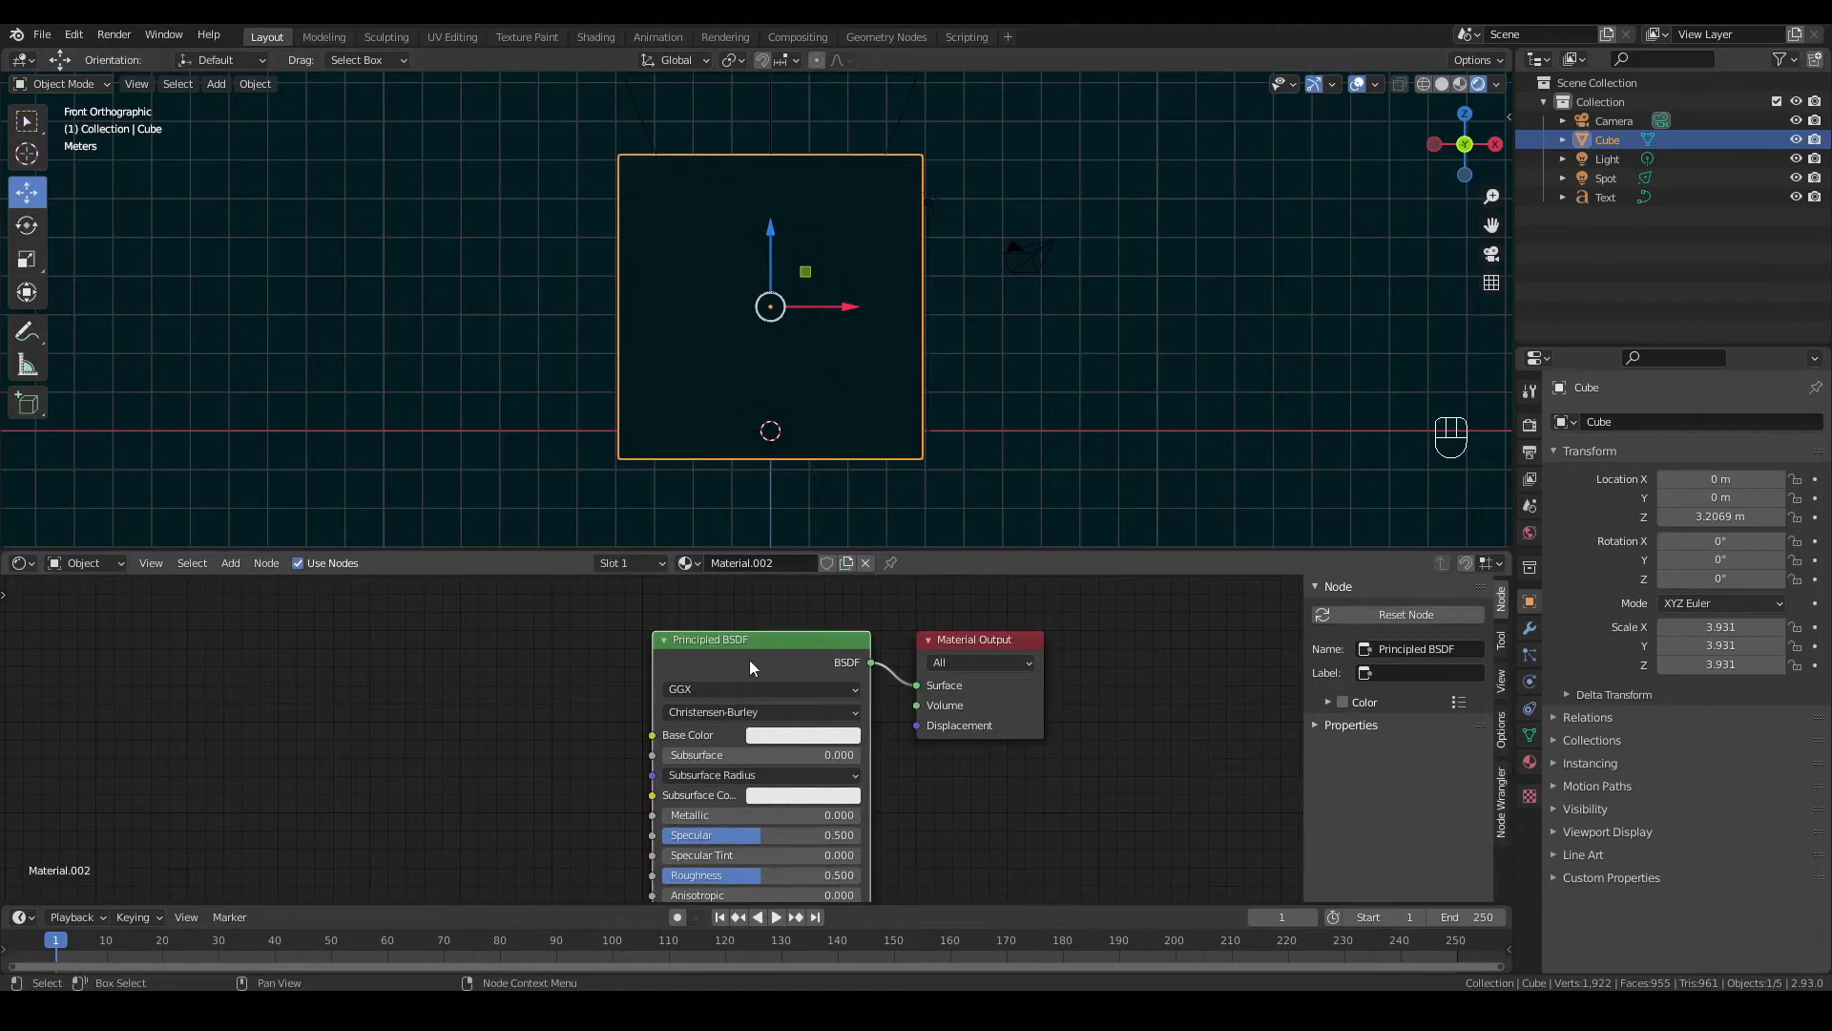
key("Delete")
Step: Add a Principled Volume shader and connect it to the Volume input of the Material Output
left_click(230, 563)
mouse_move(260, 653)
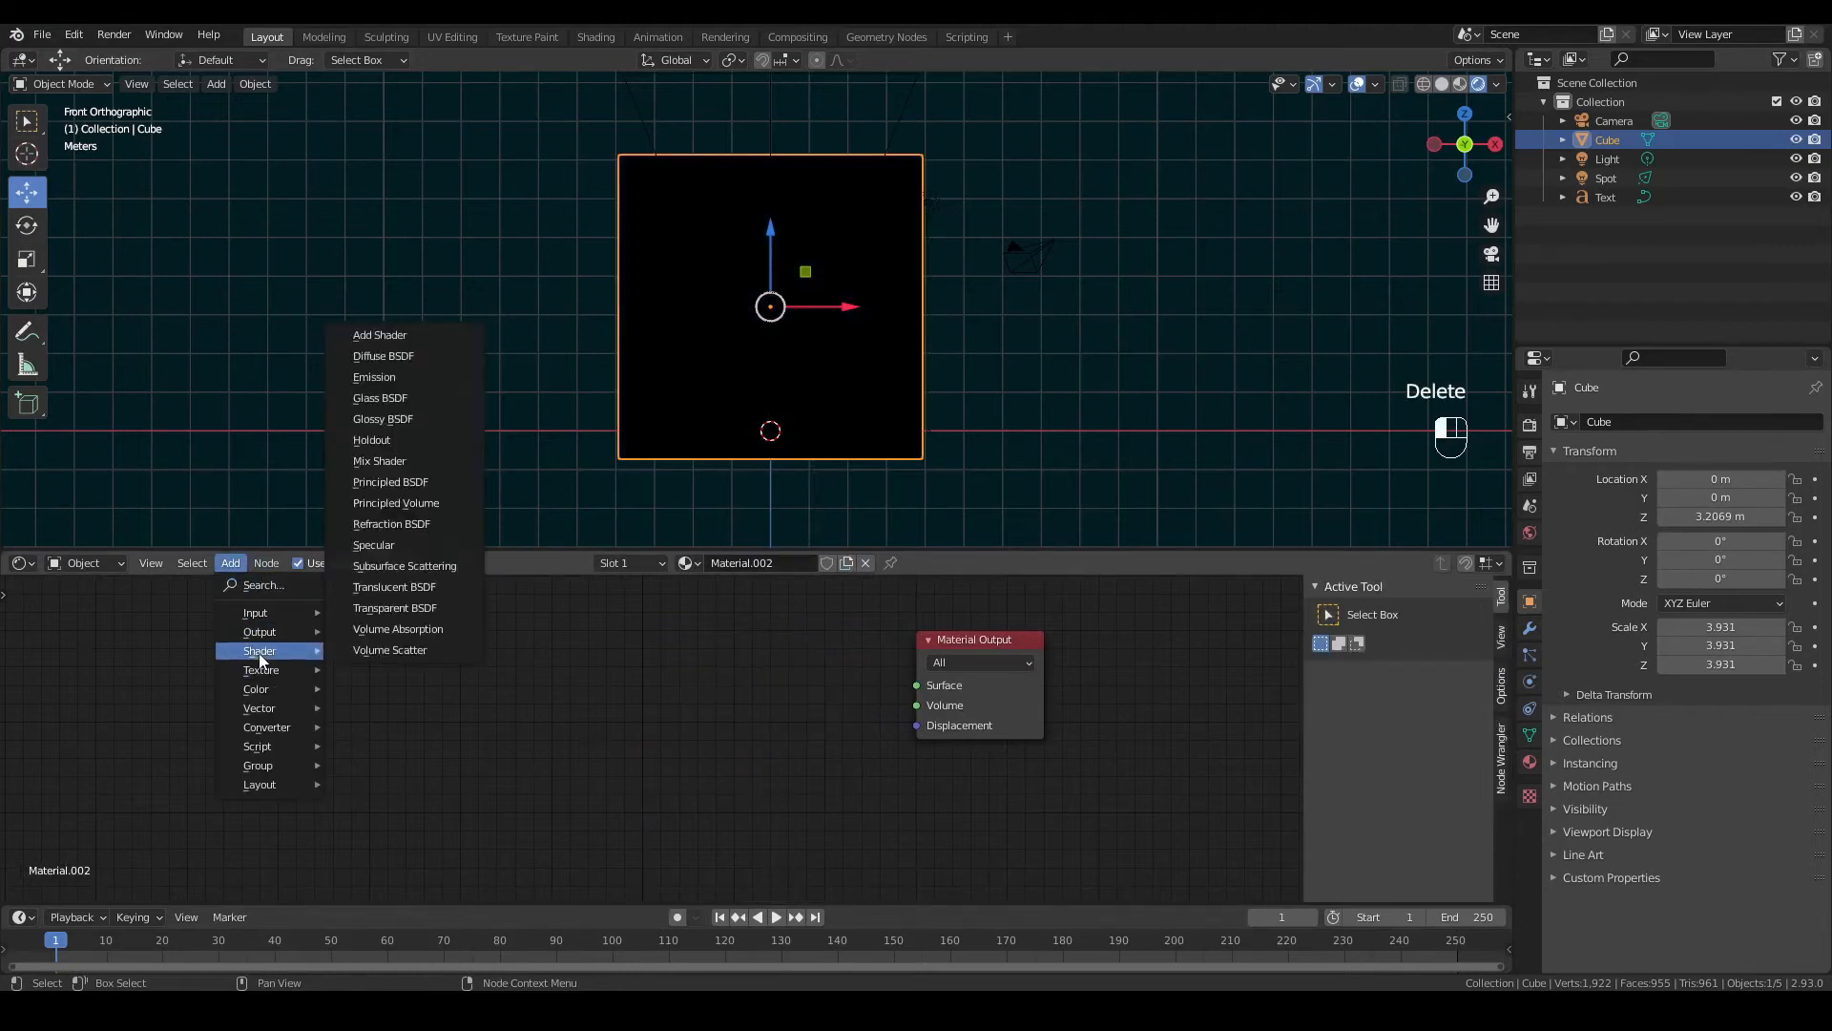
left_click(399, 503)
left_click(735, 685)
left_click_drag(766, 626, 915, 706)
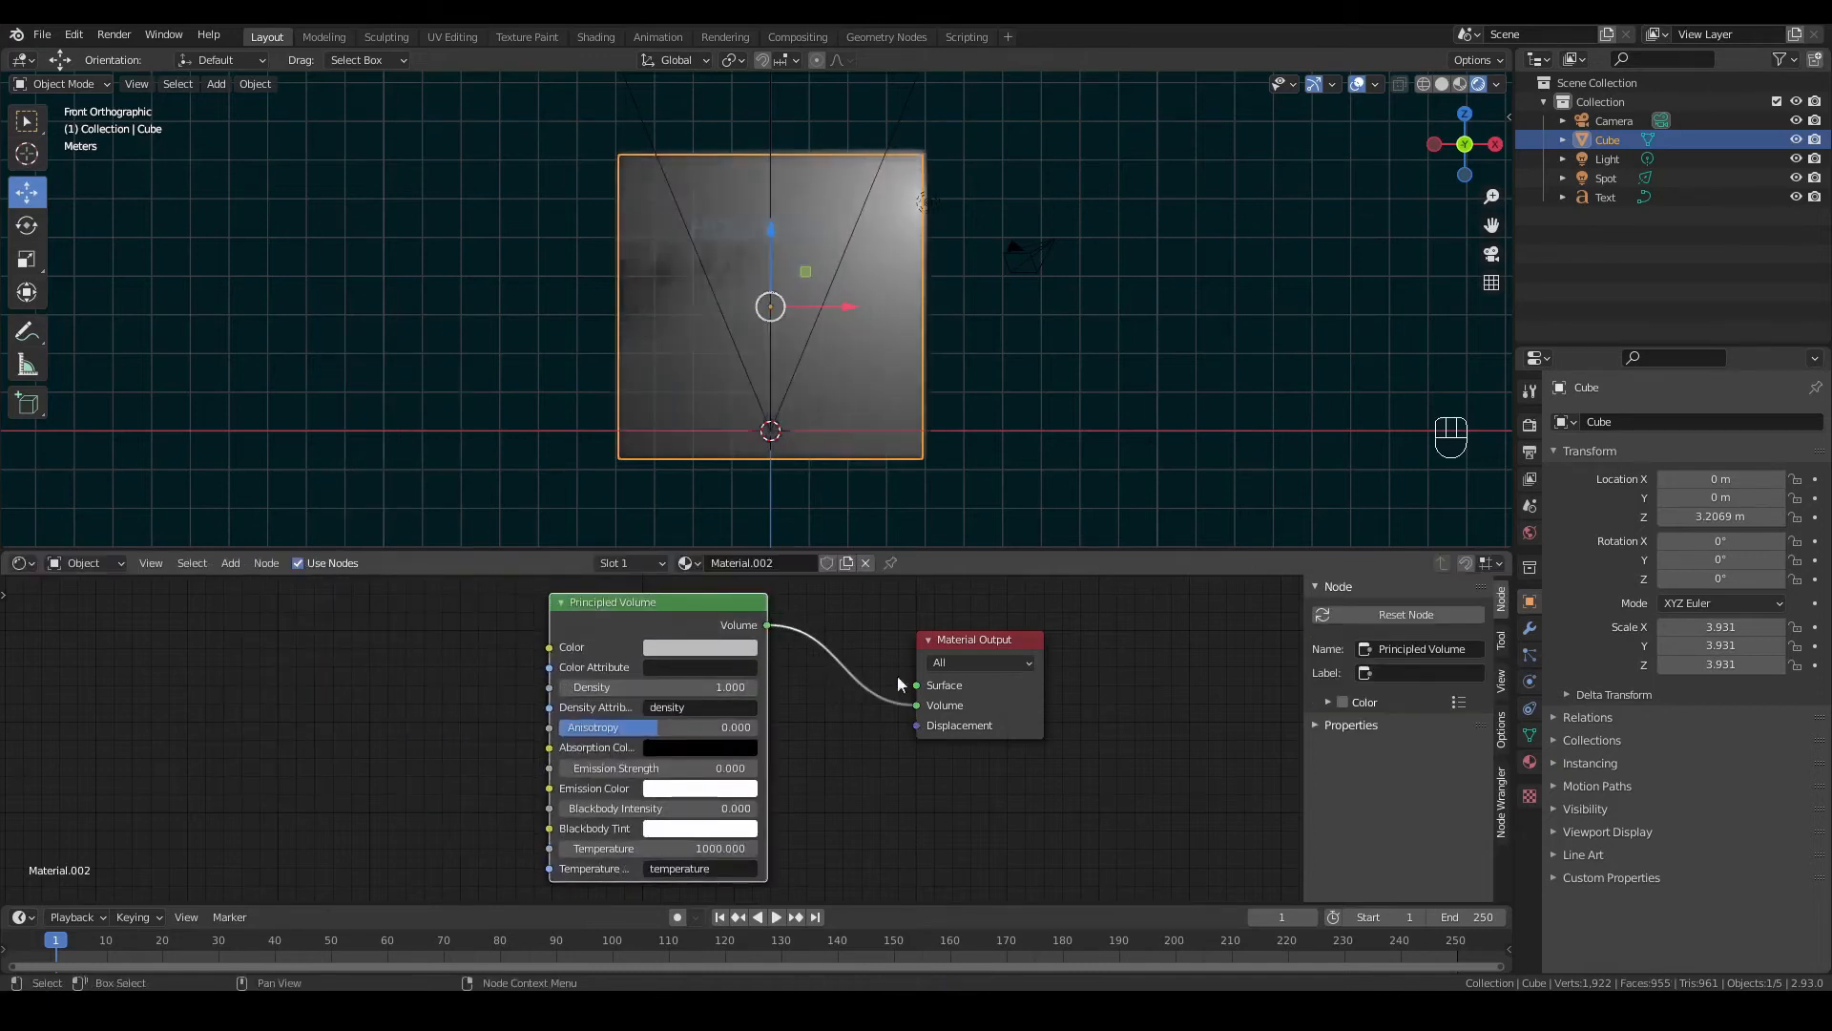
Step: Set the Principled Volume's color to white and its density to 0.009
left_click(728, 650)
left_click_drag(798, 428, 798, 370)
left_click(810, 737)
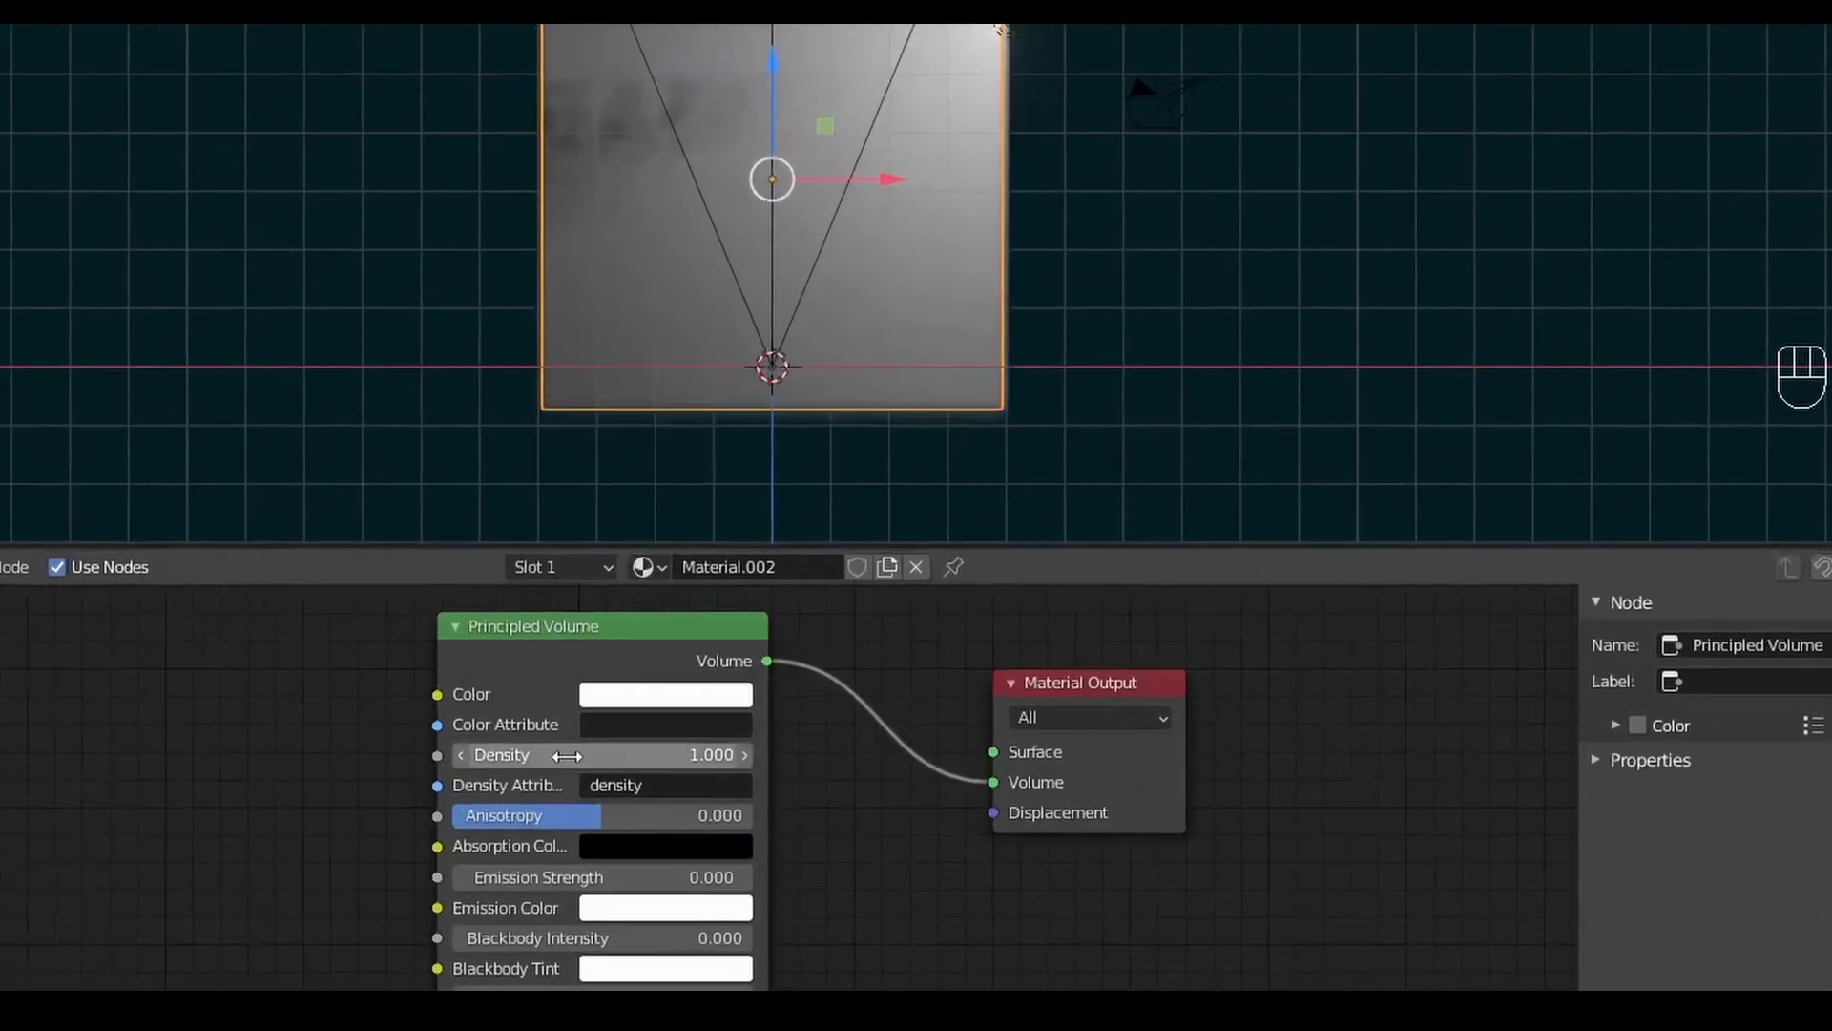
left_click(625, 830)
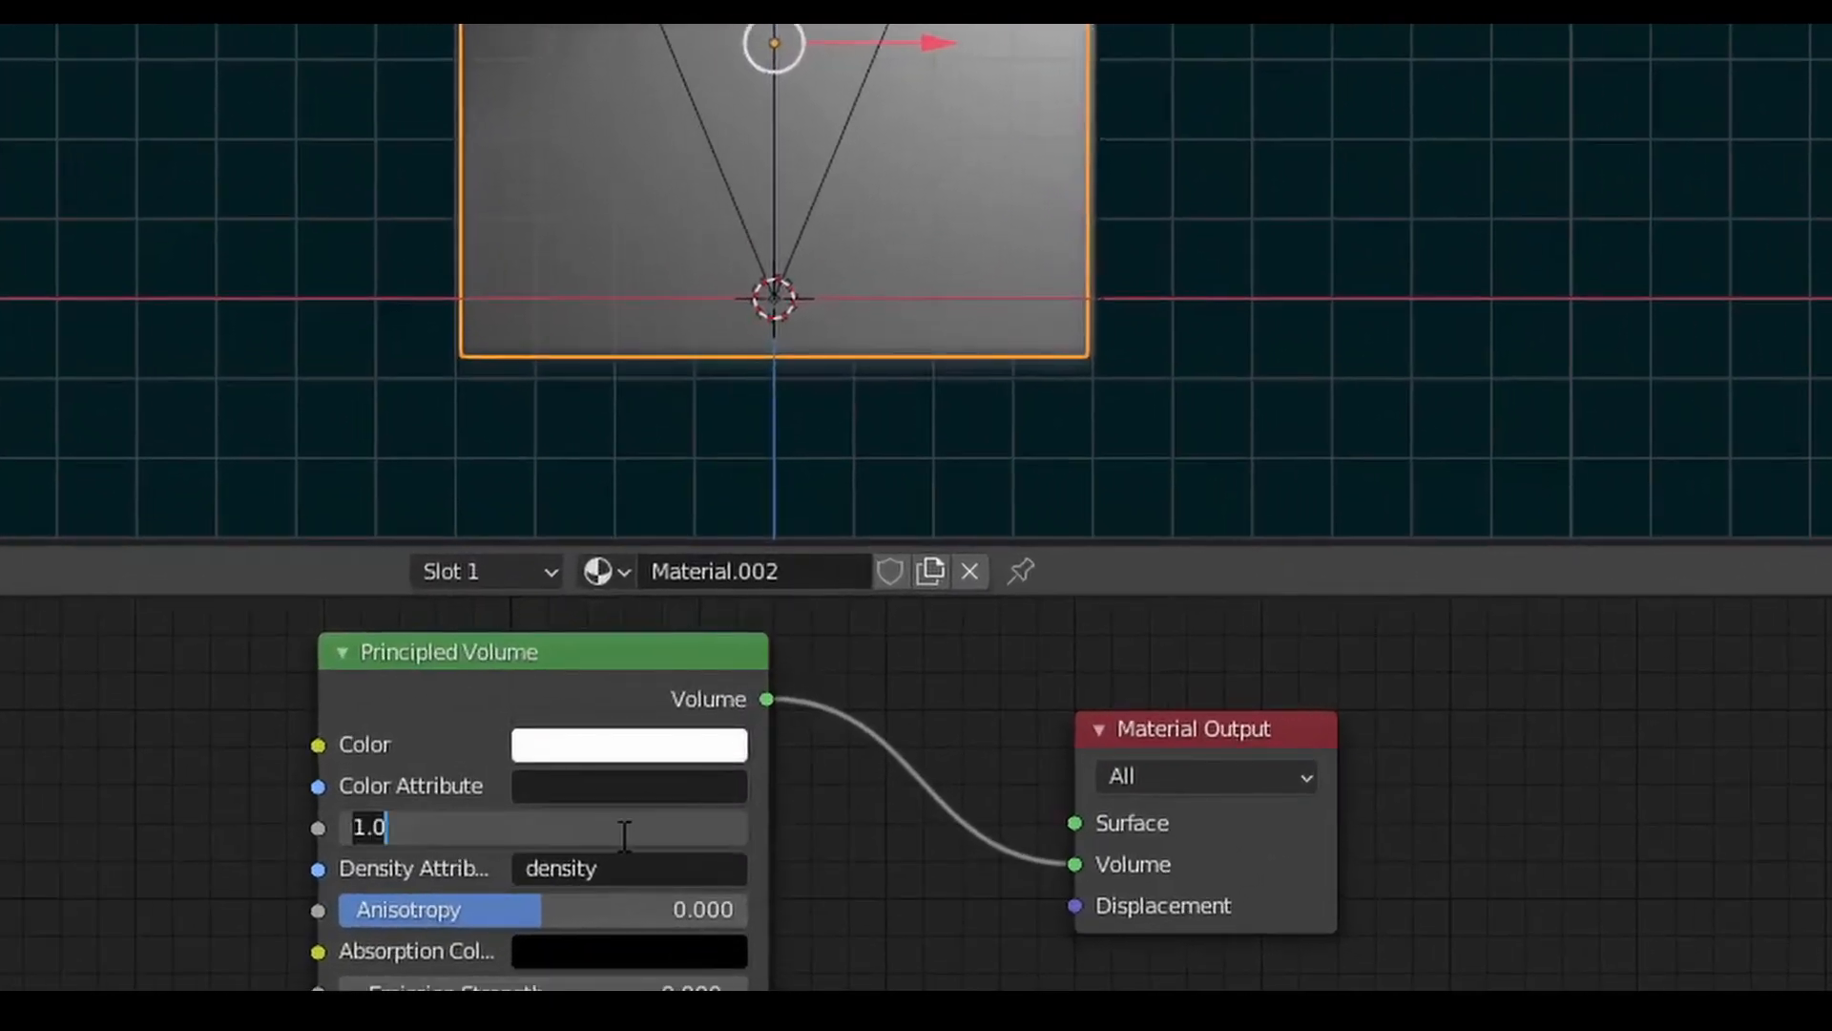
type("0.009")
key("Return")
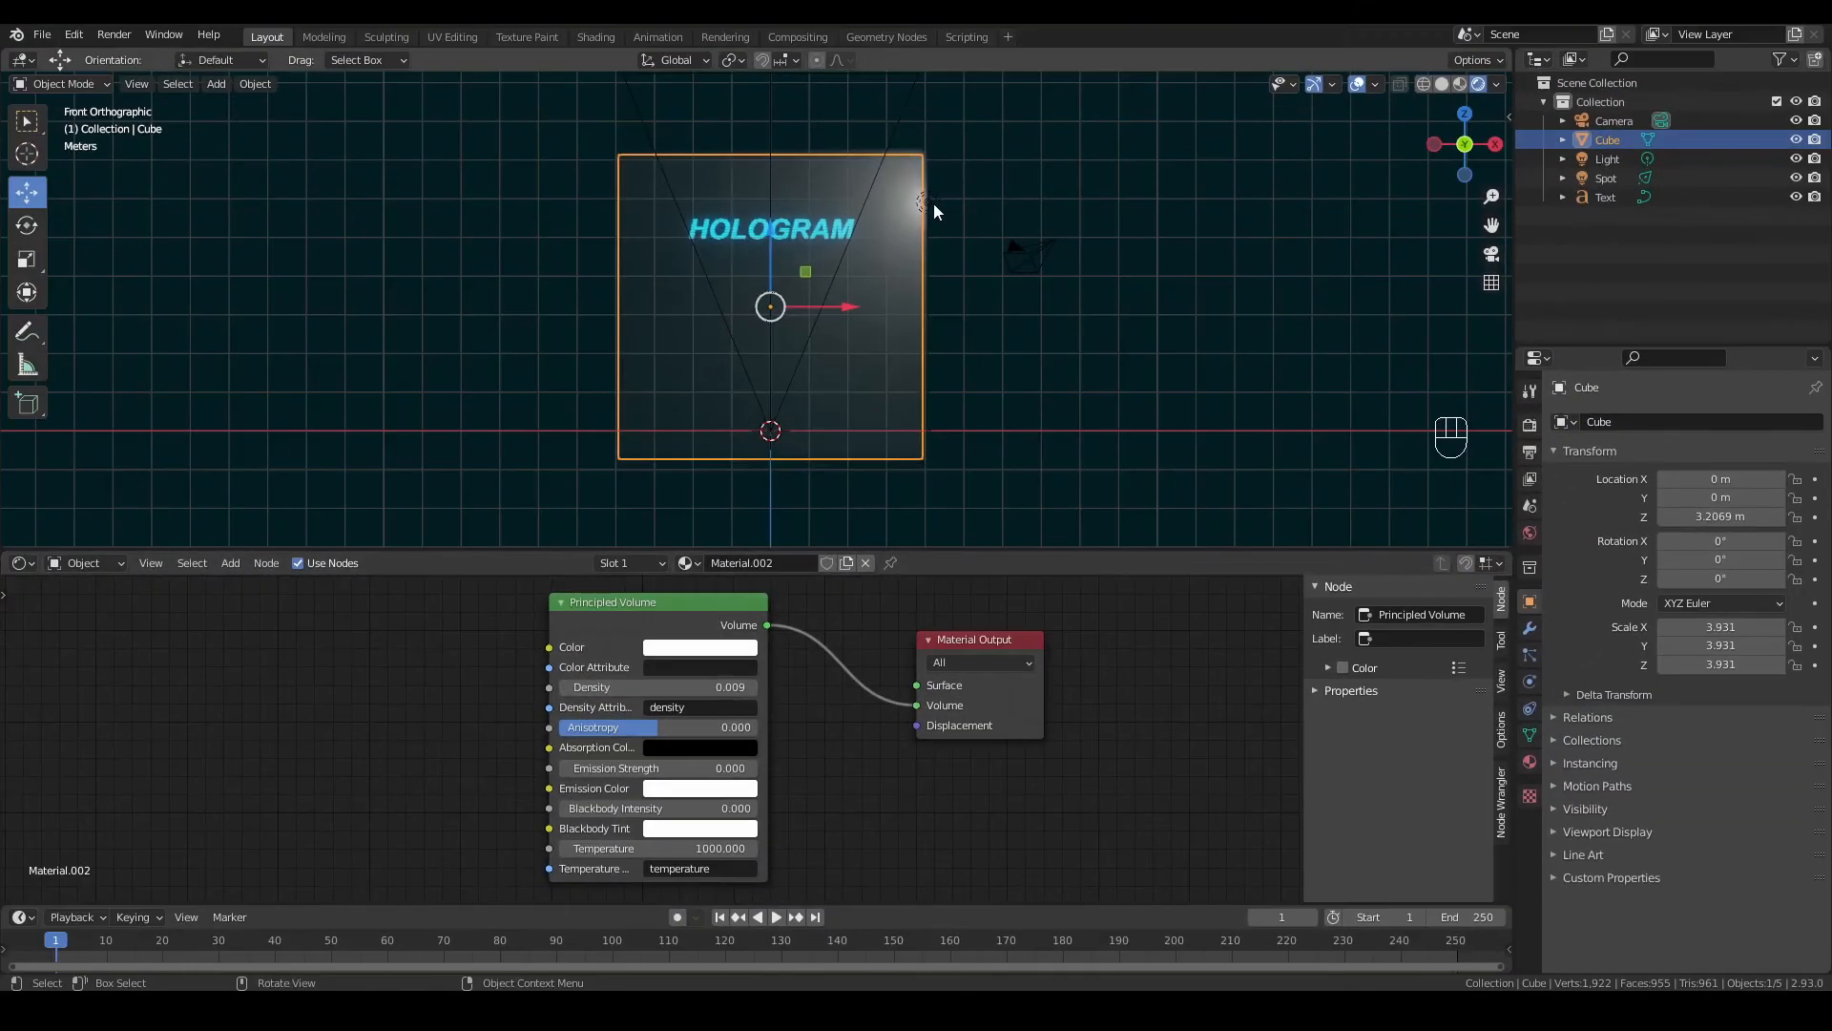
Step: Delete the original Light object at the cube's upper corner
left_click(940, 160)
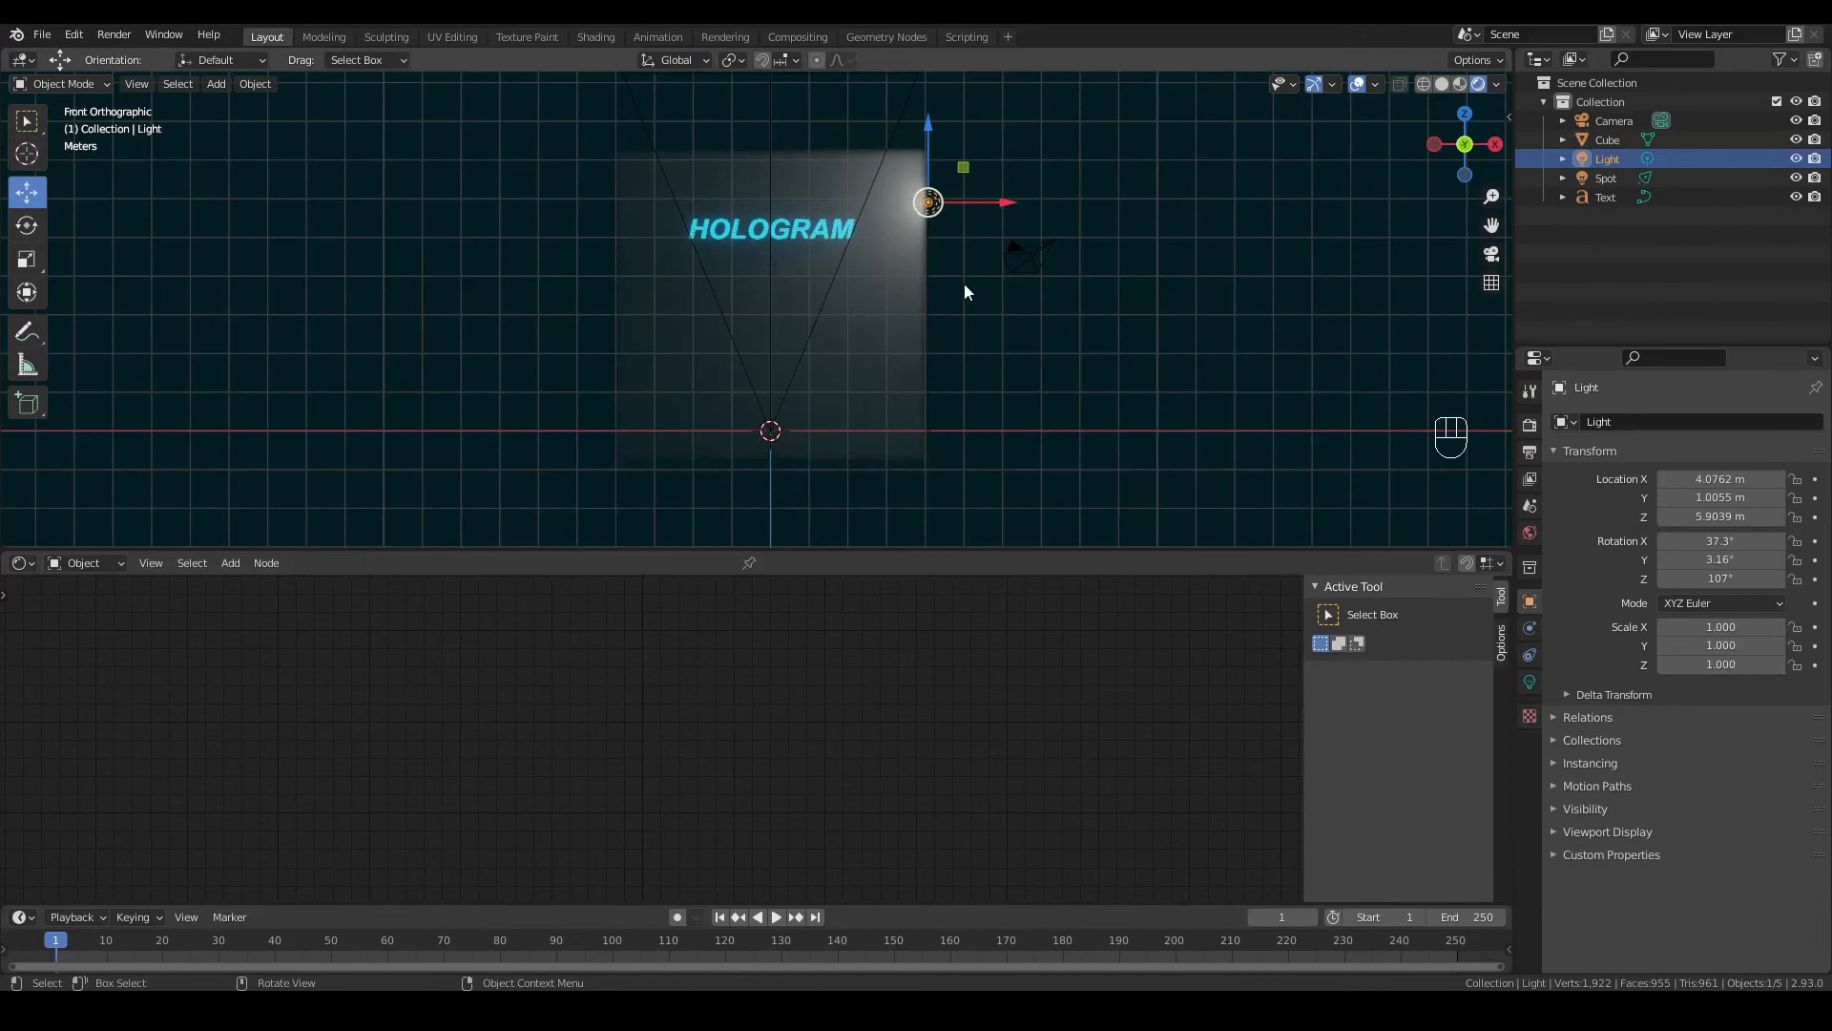
key("Delete")
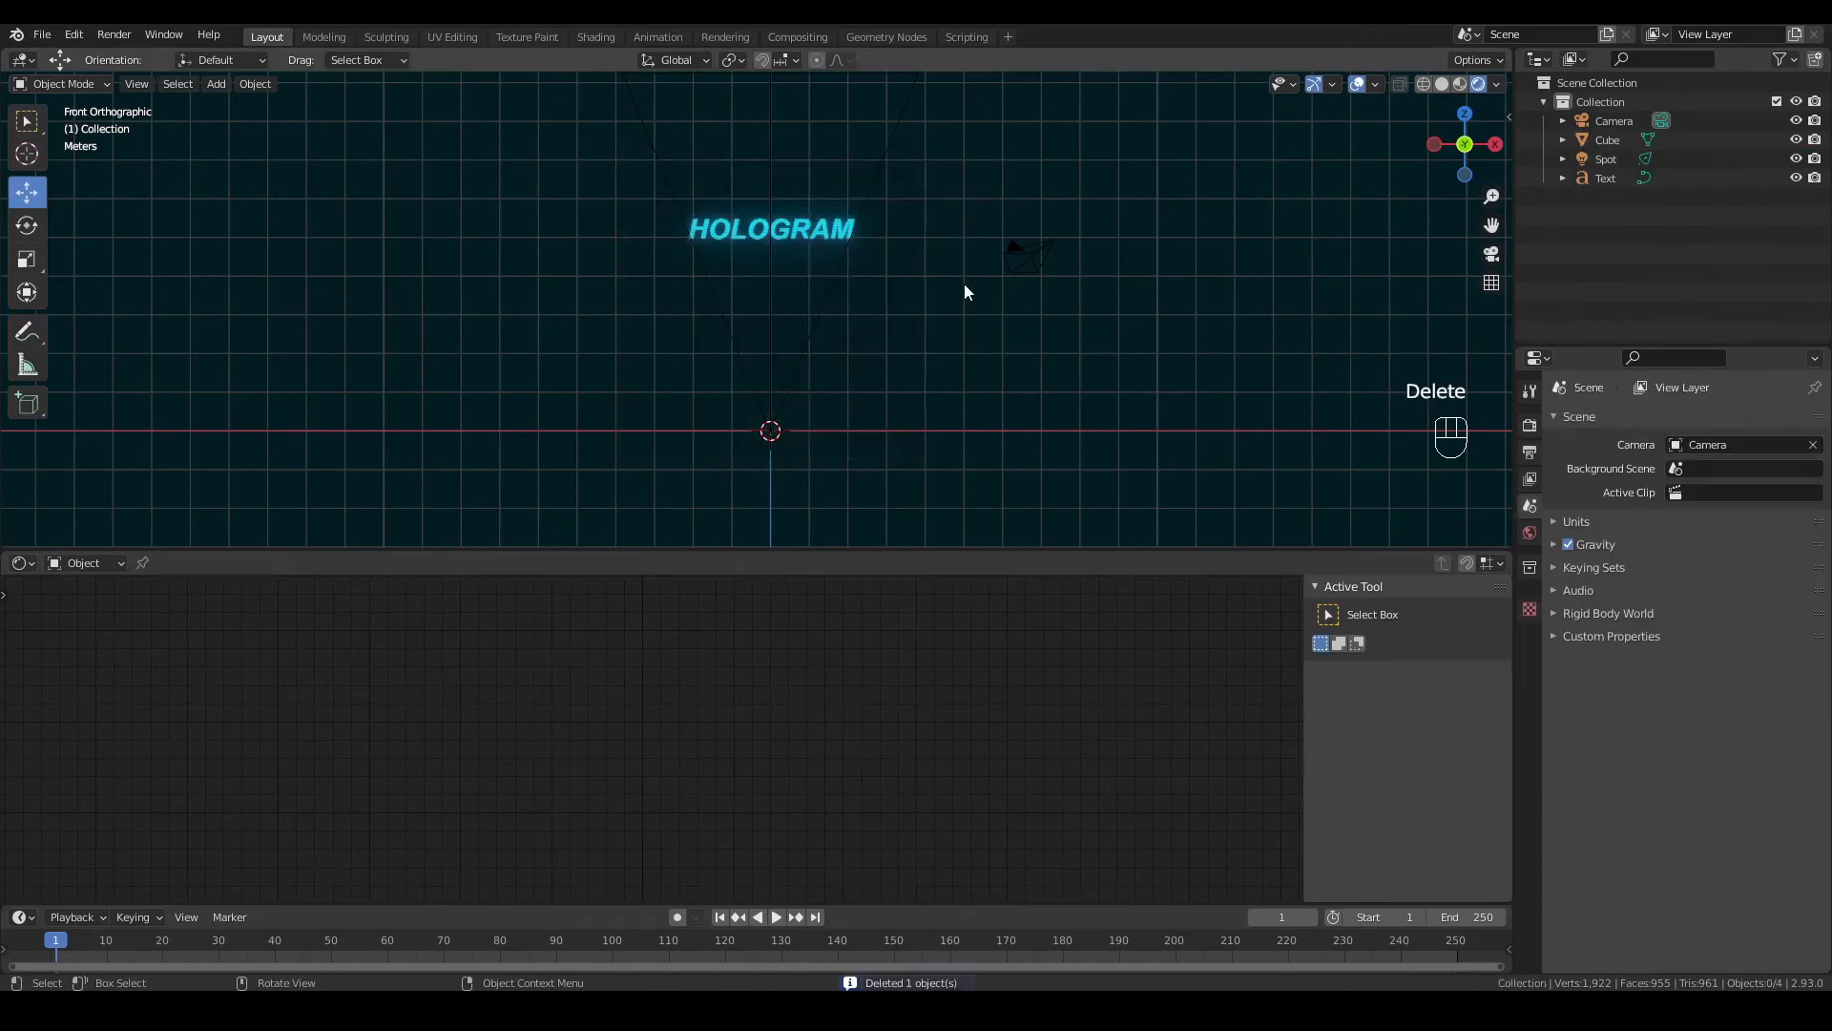
scroll(840, 394, "up", 1)
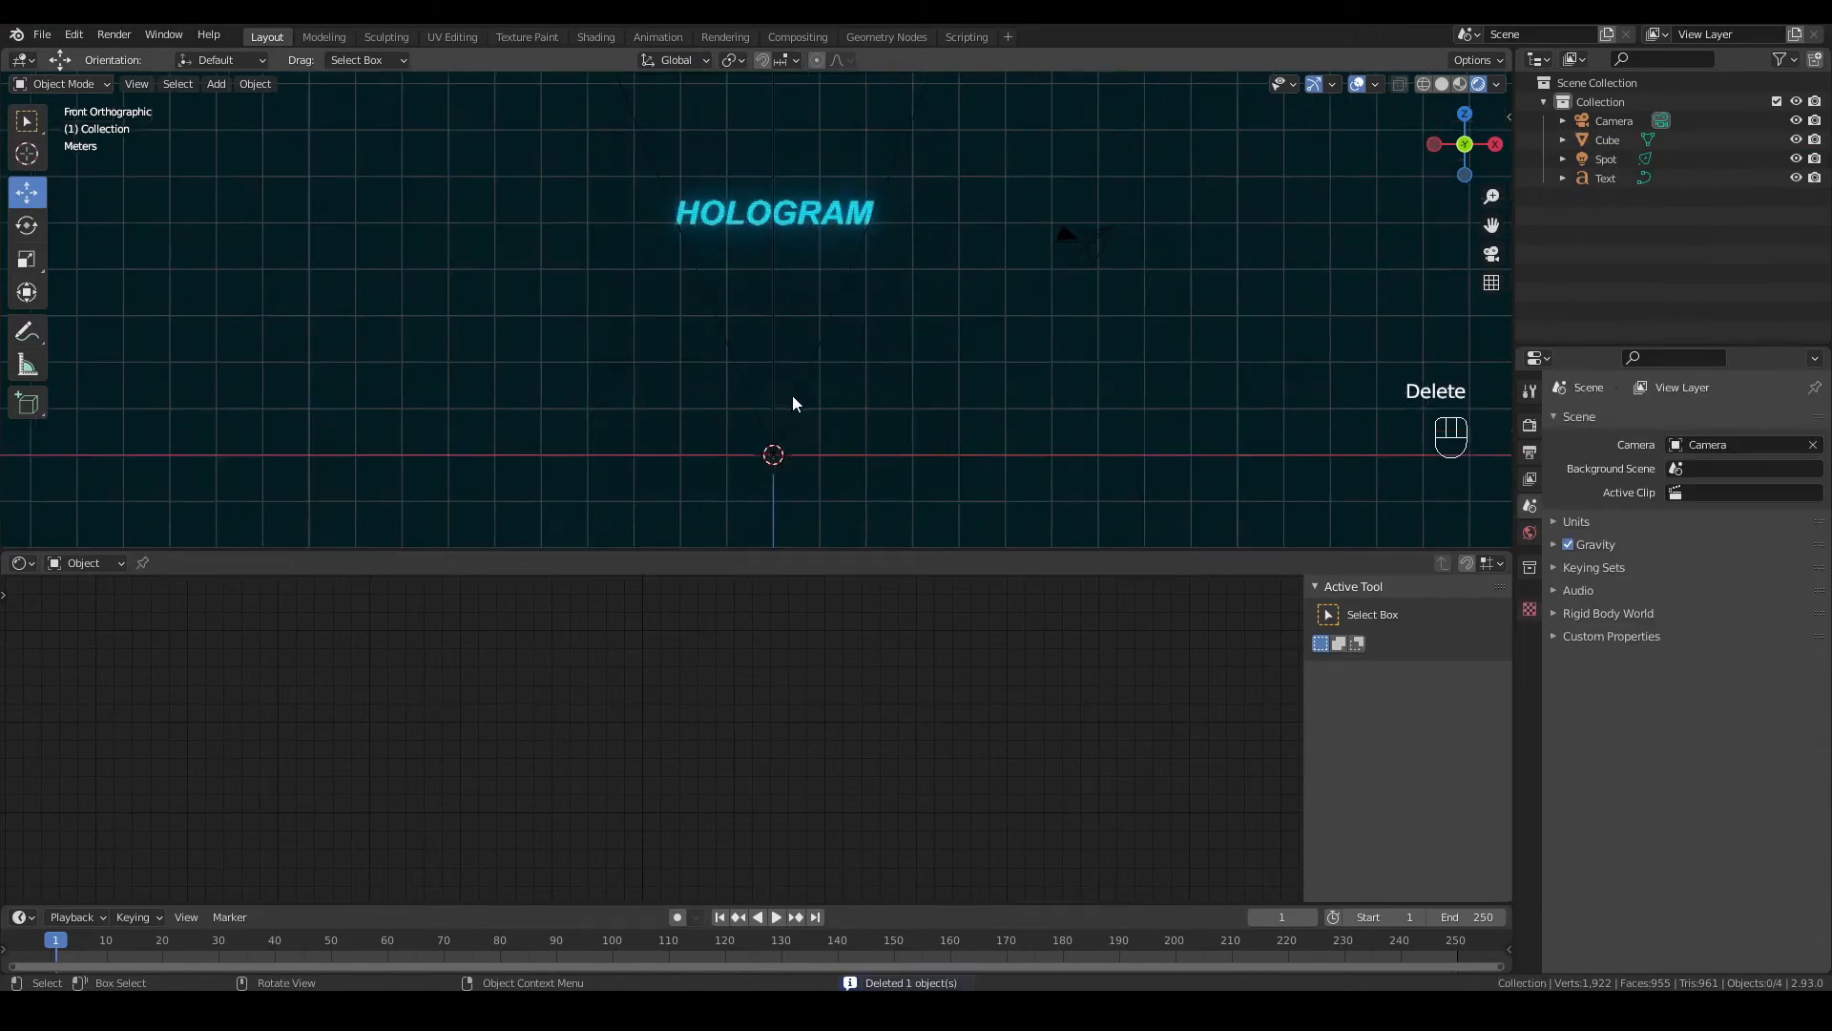
Step: Select the spot light and set its power to 2000 W
left_click(796, 397)
left_click(796, 397)
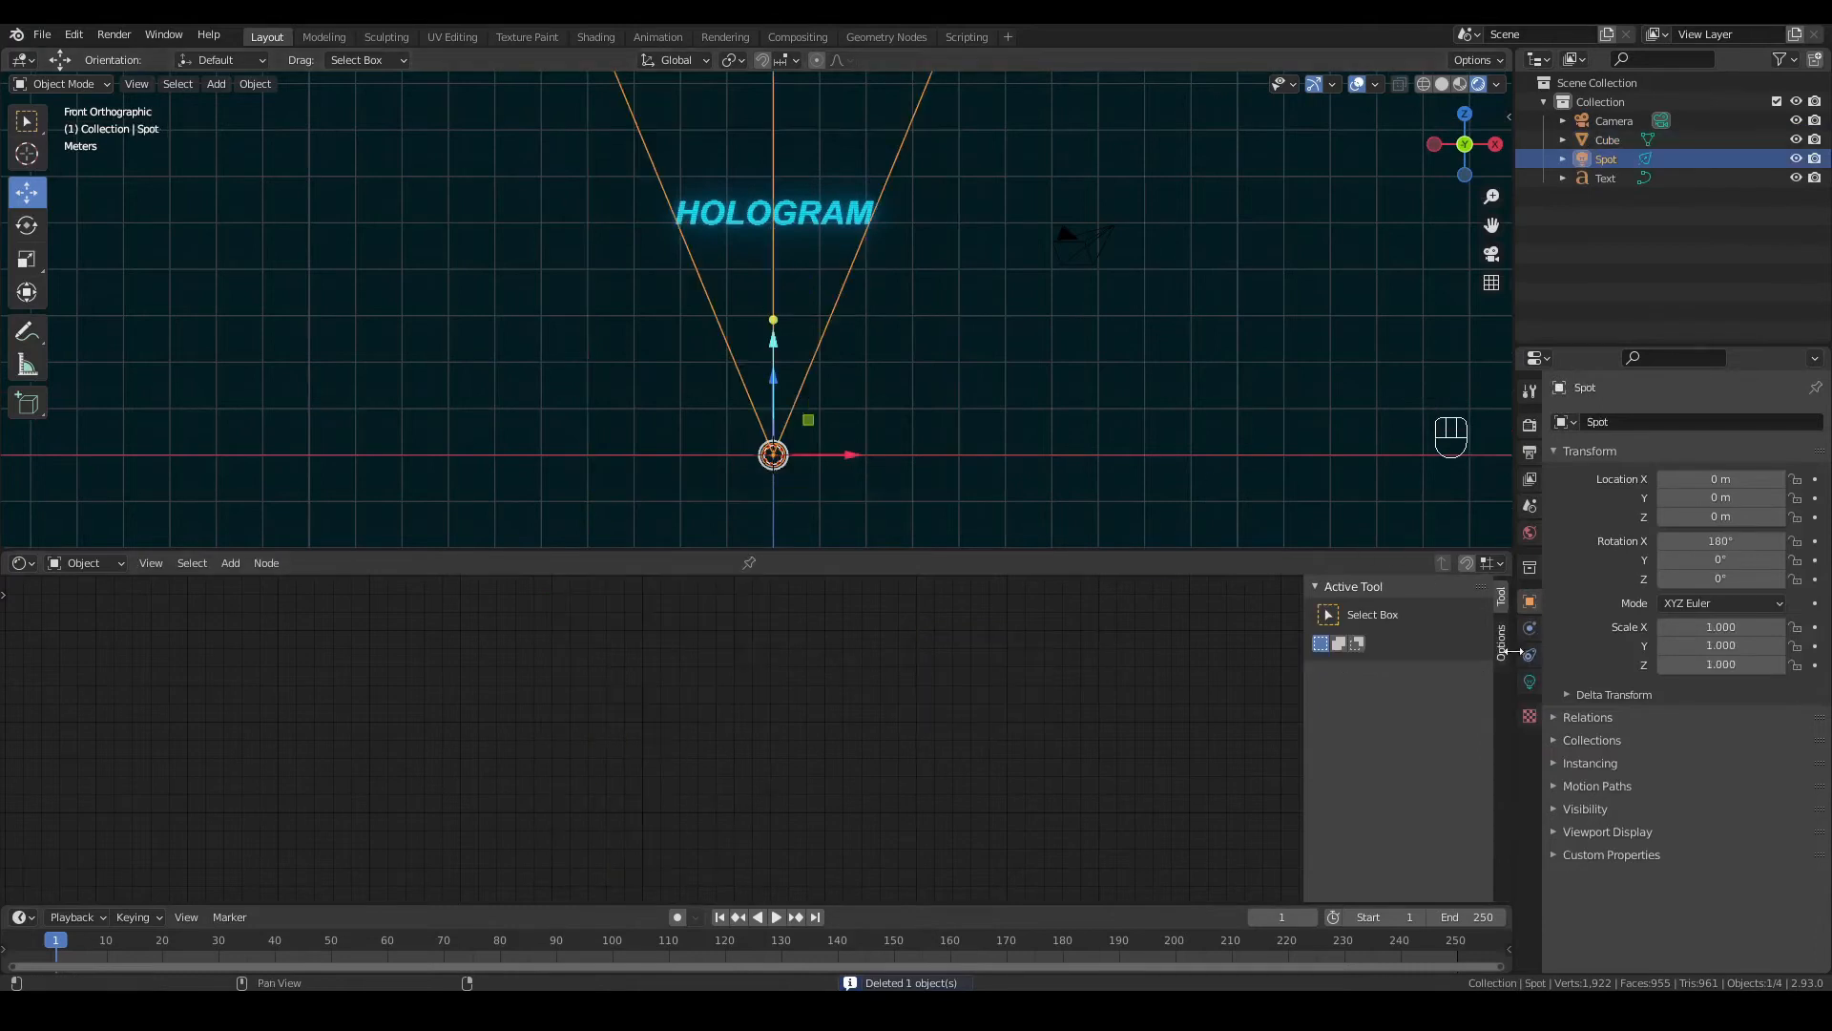
left_click(1529, 682)
left_click(1731, 547)
type("2000")
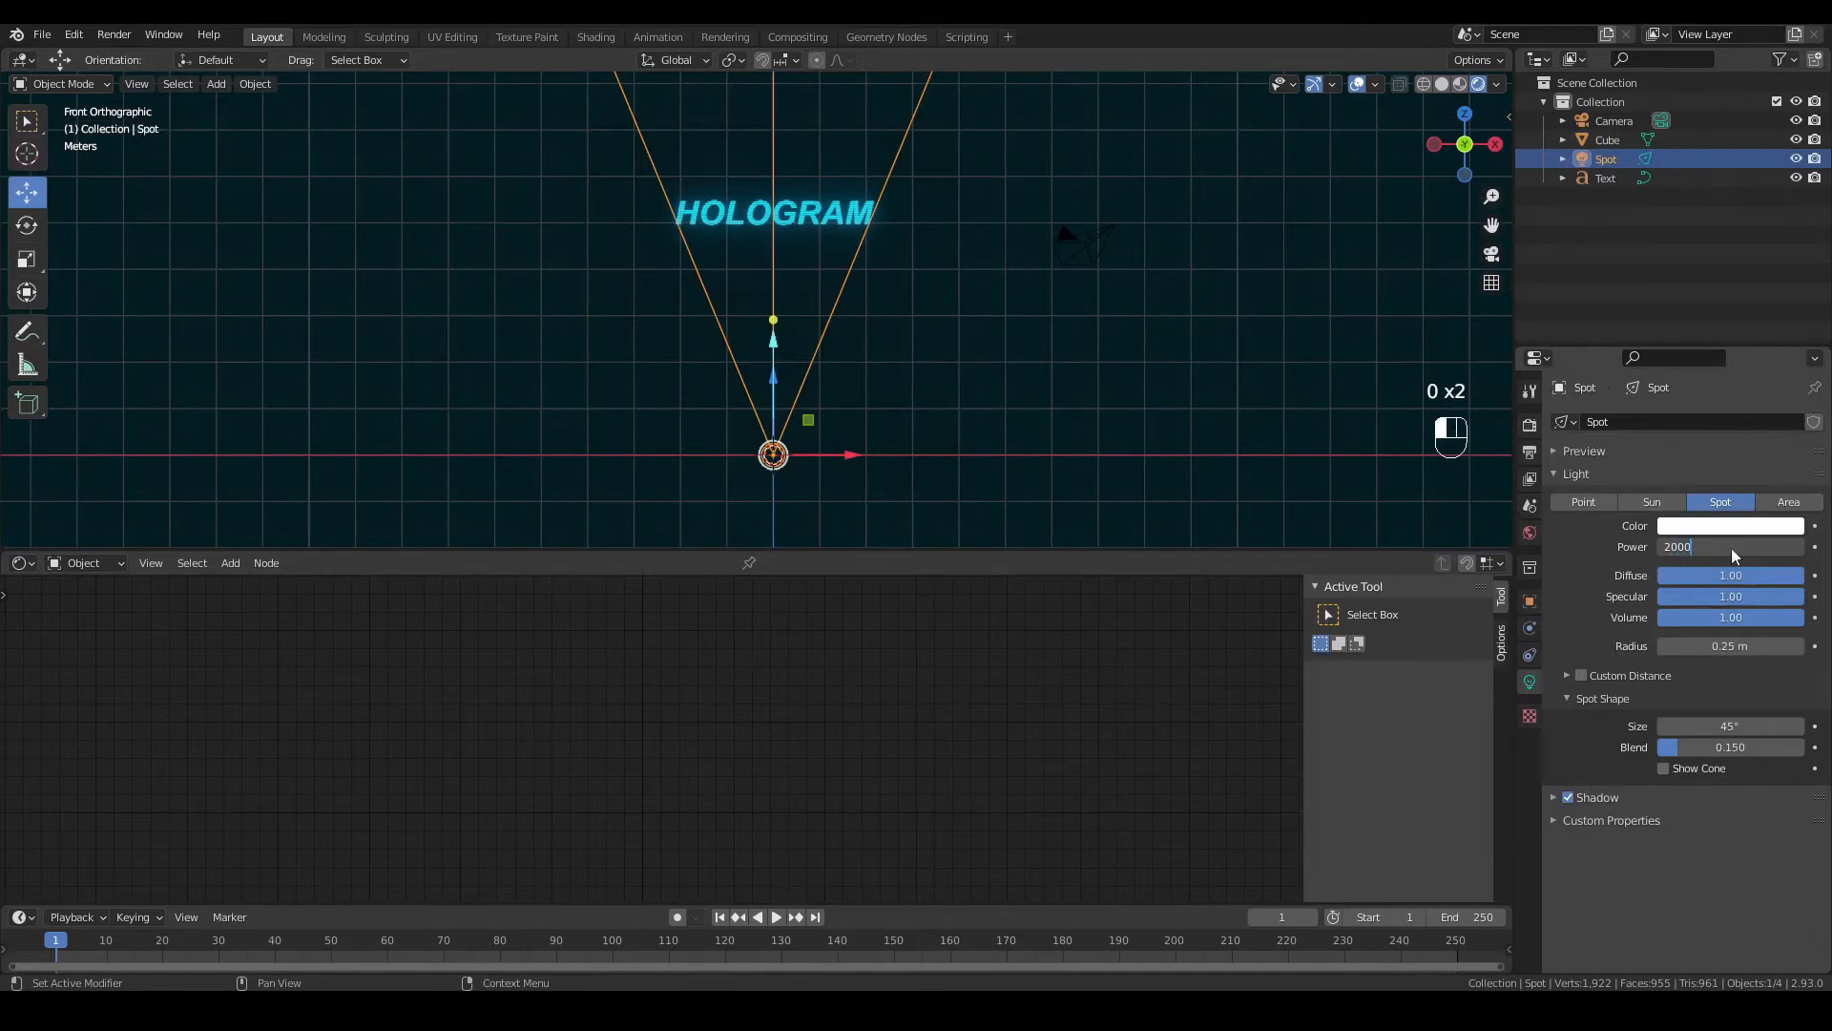
key("Return")
scroll(1043, 479, "up", 4)
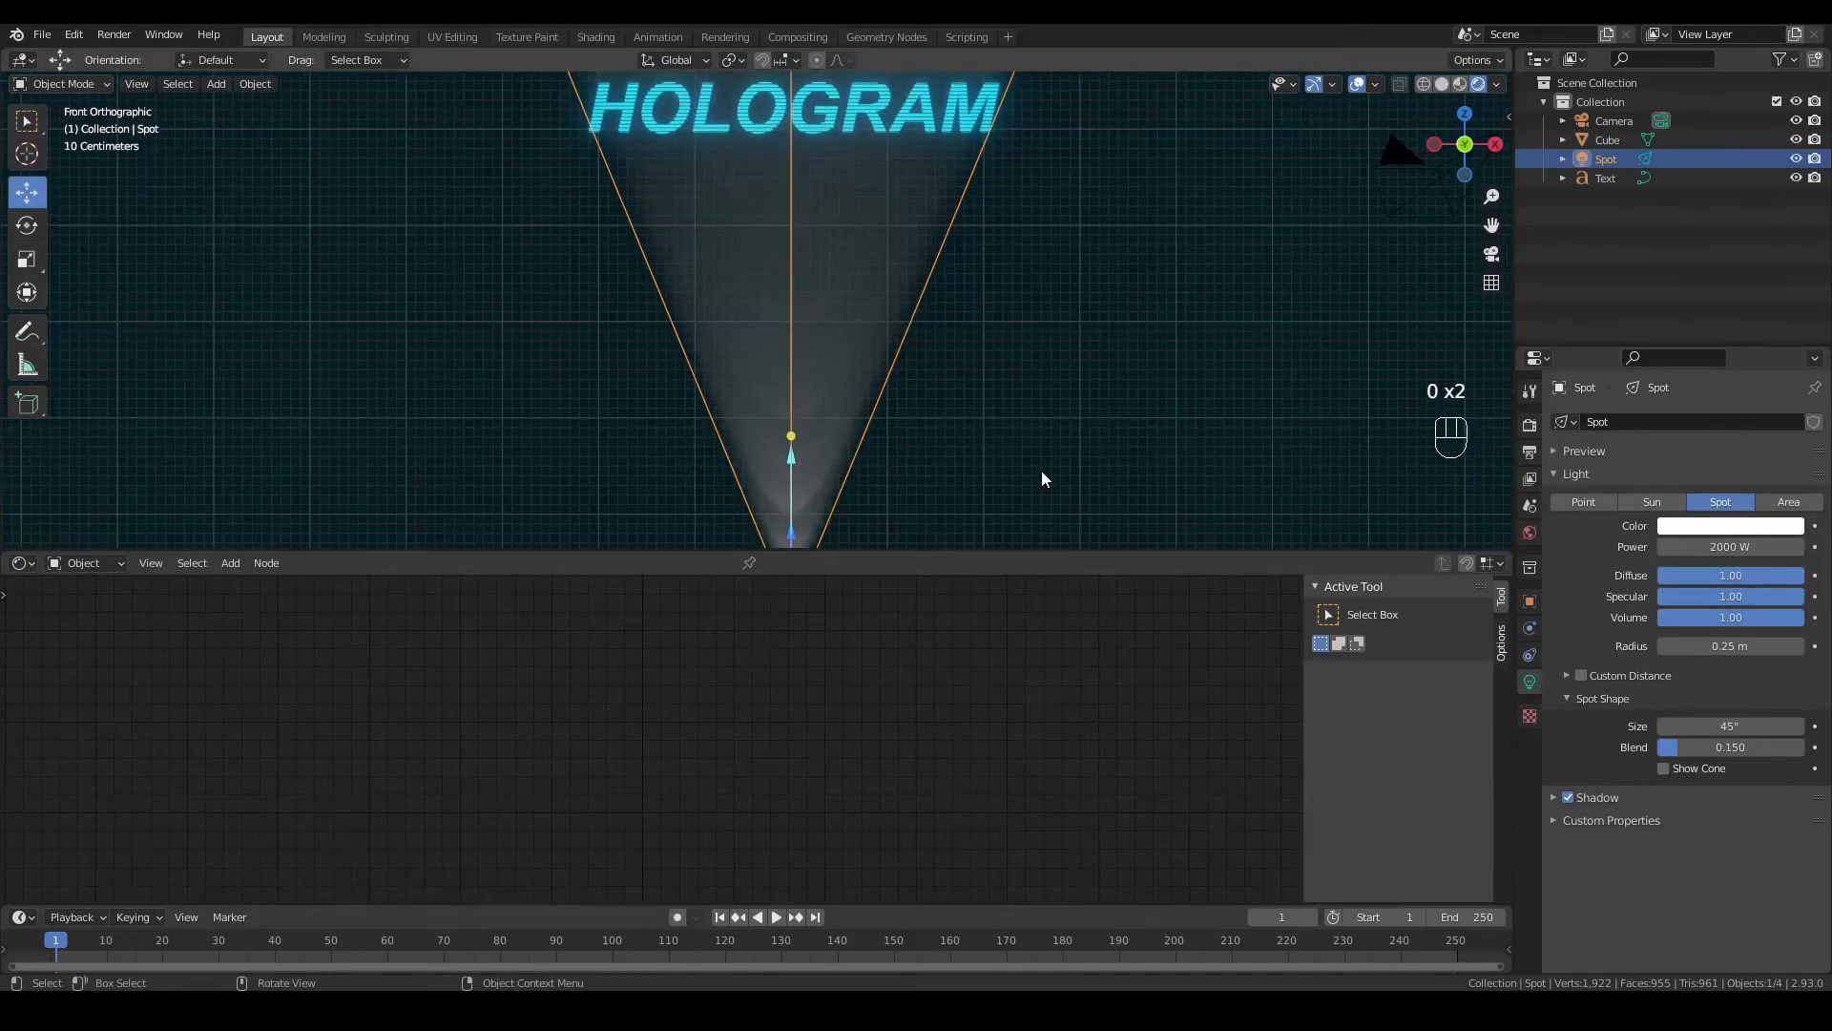
scroll(1041, 472, "down", 1)
Step: Change the spot light's color to light blue to match the glowing text
left_click(1441, 147)
left_click_drag(1441, 147, 1383, 243)
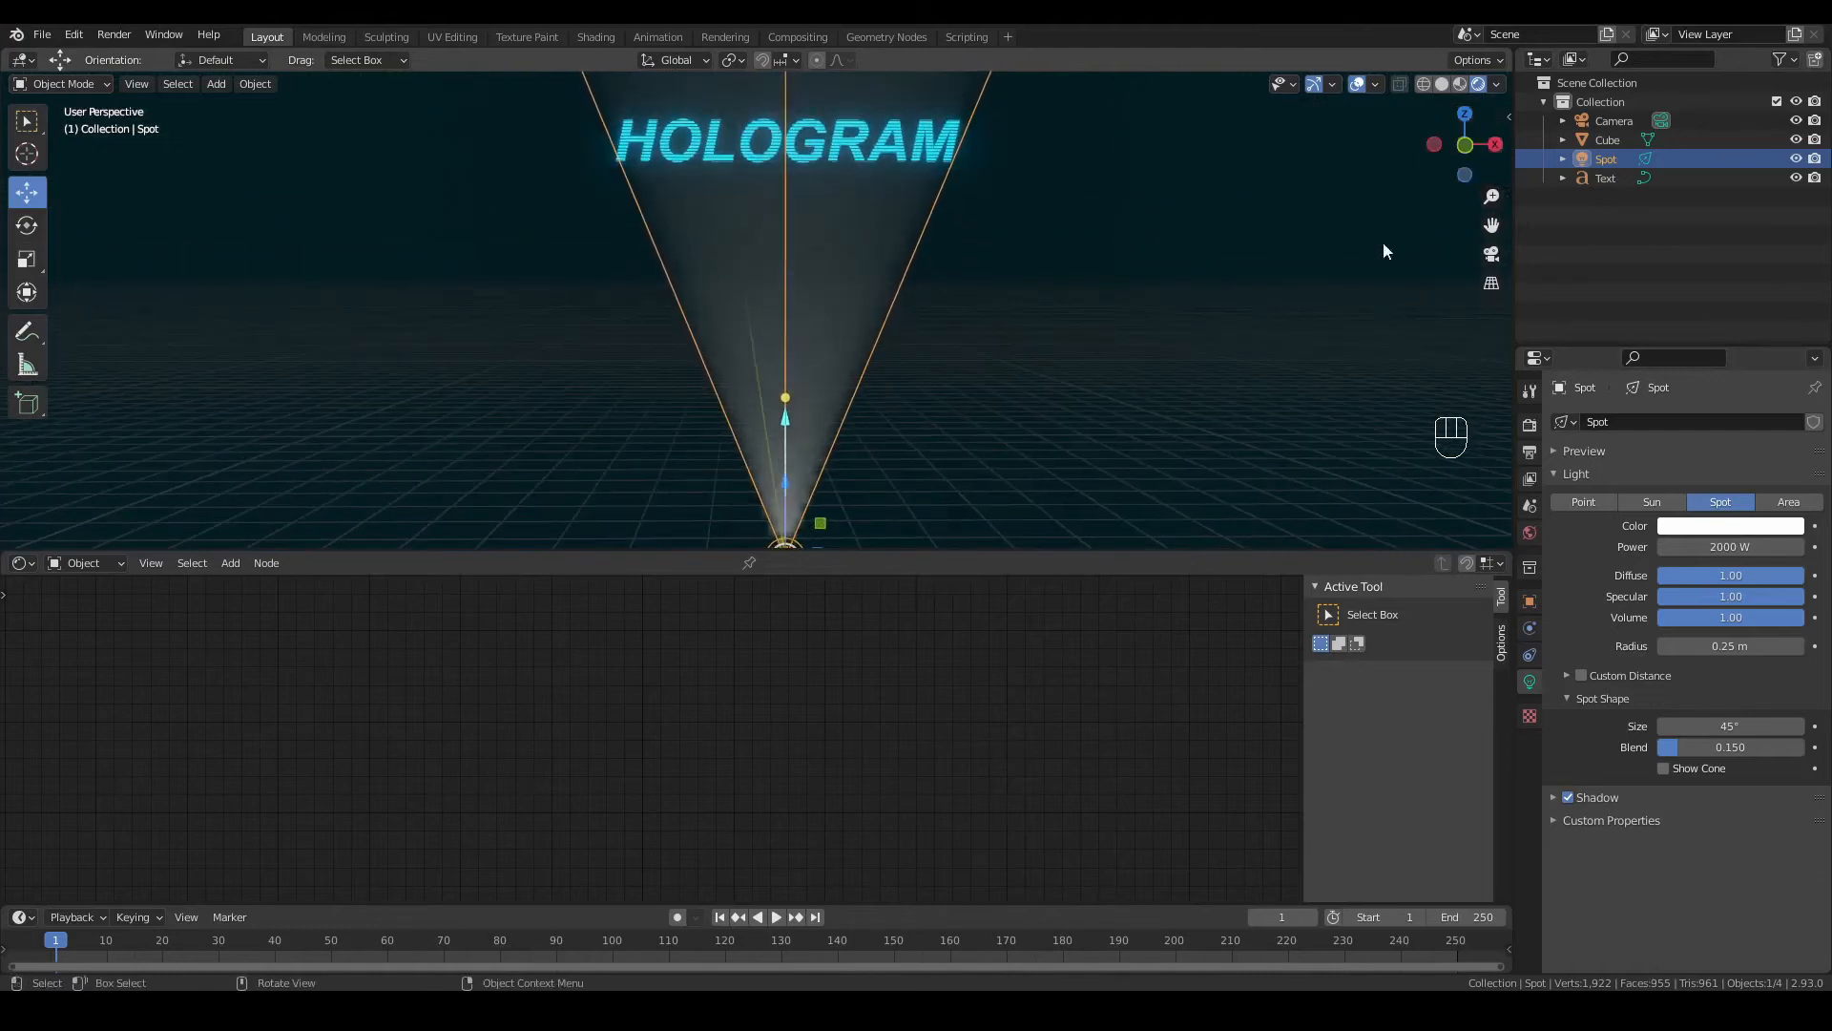
left_click(1708, 526)
left_click_drag(1714, 330, 1720, 284)
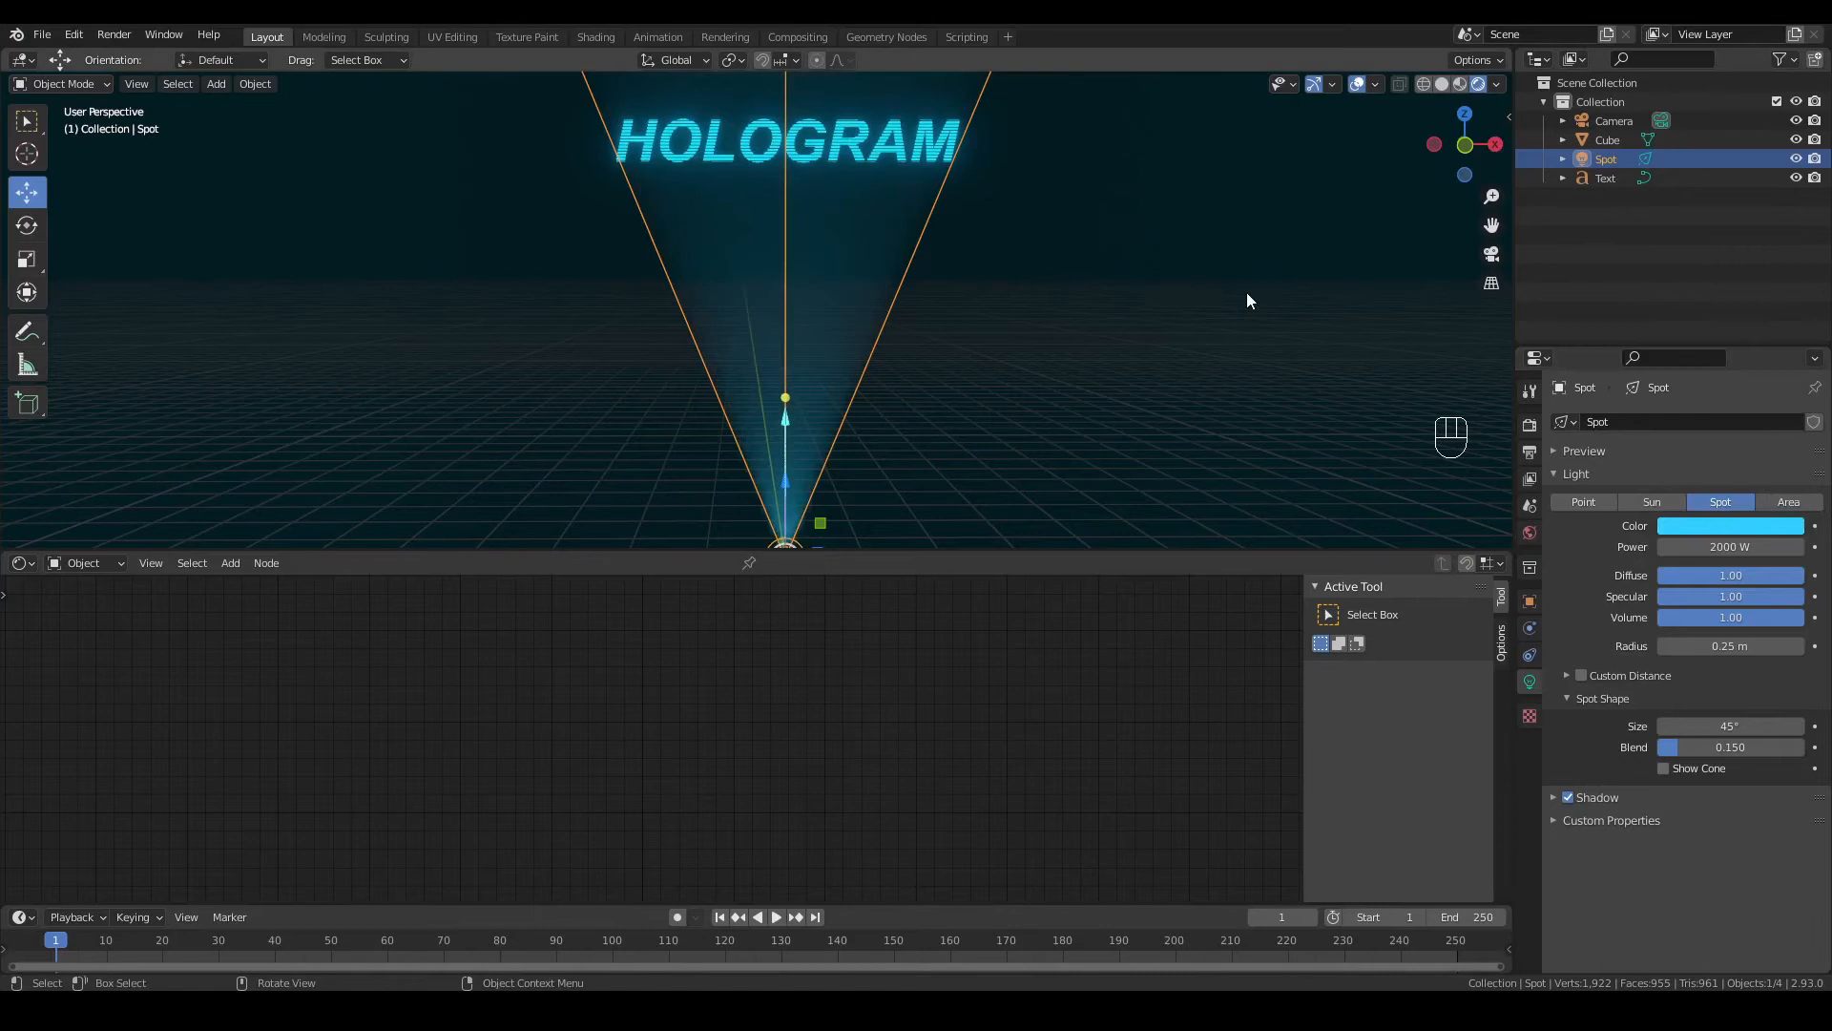
Step: Enable the spot light's Custom Distance and set the distance to 2 m
scroll(1246, 292, "down", 3)
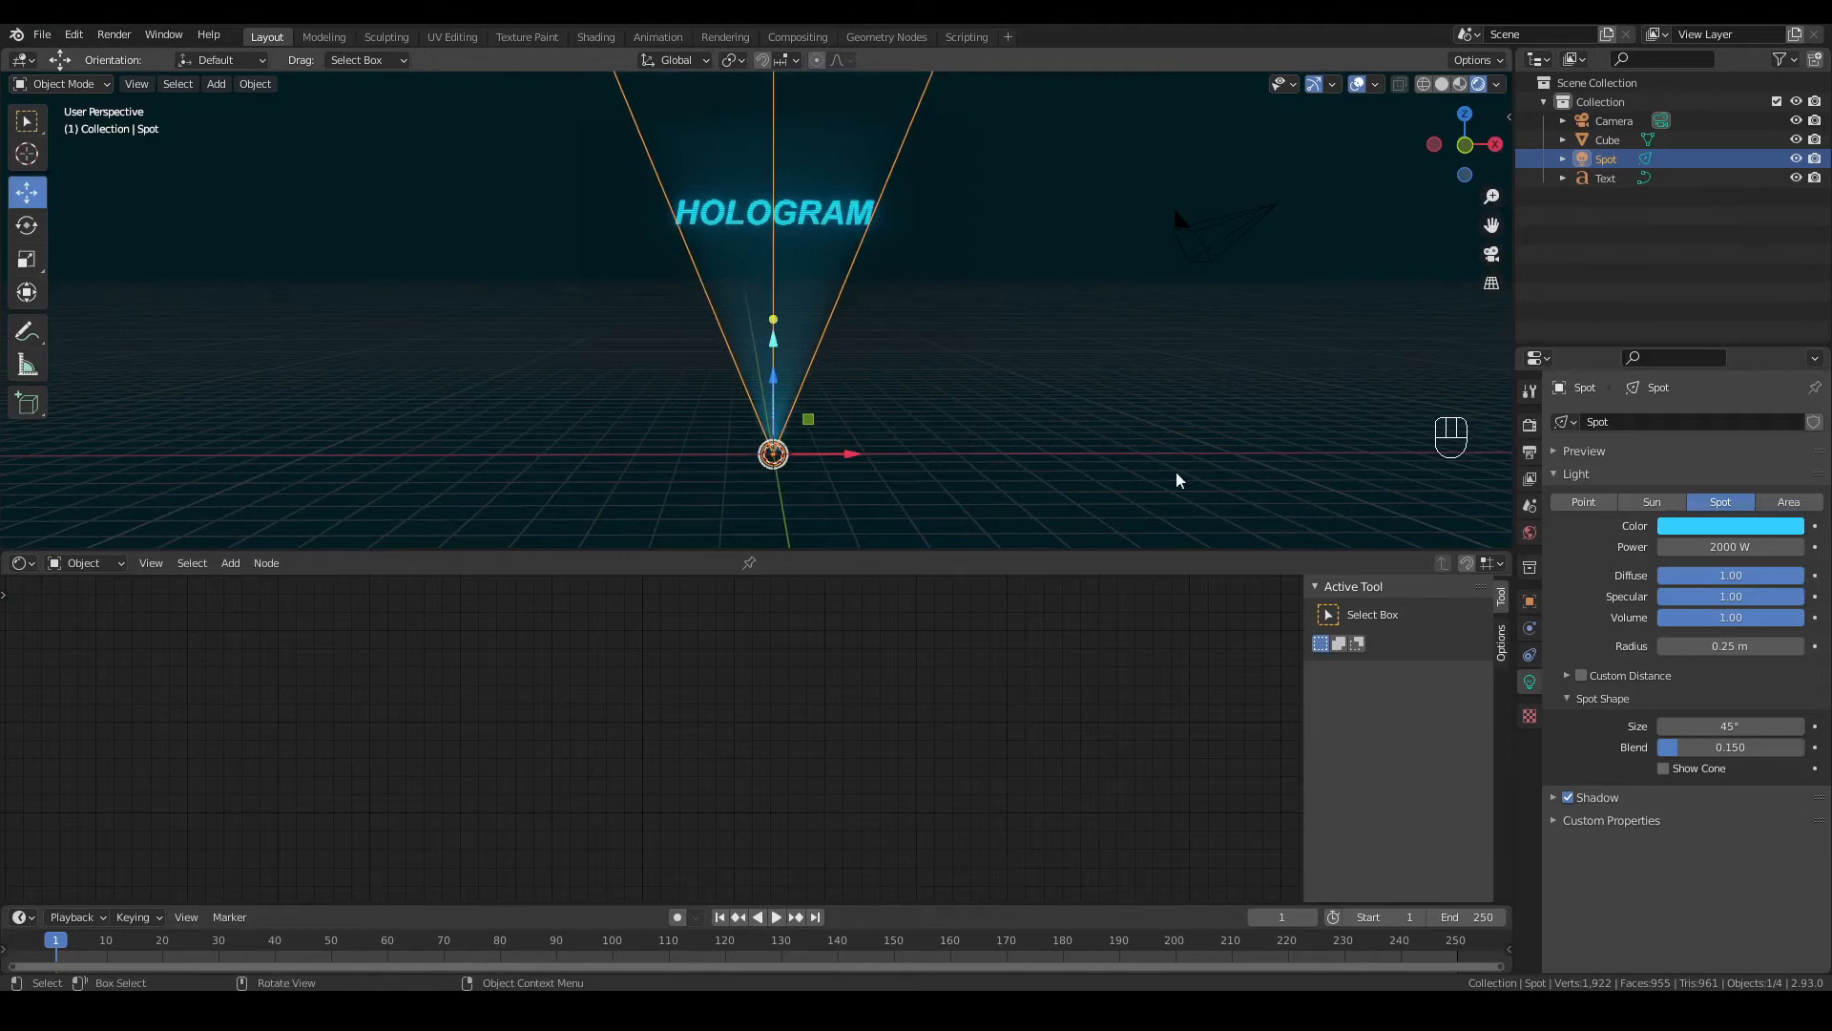
left_click(1577, 677)
left_click(1722, 704)
type("2")
left_click(1723, 727)
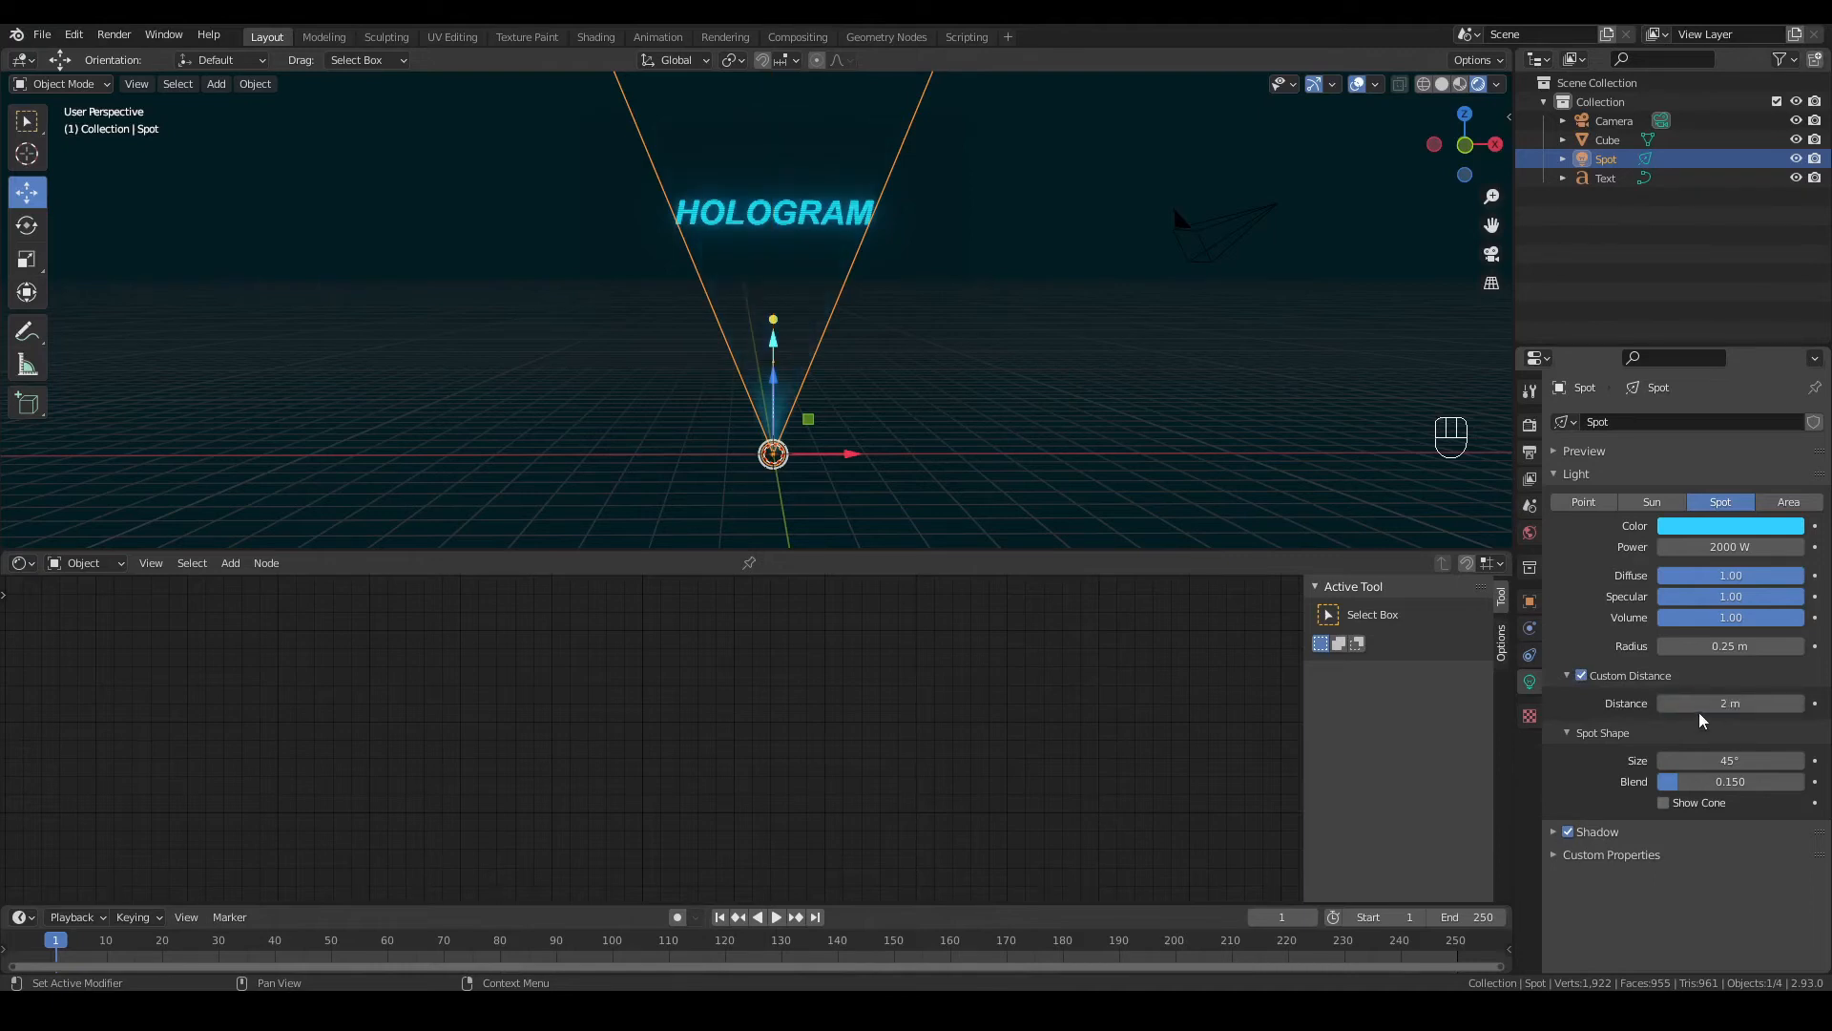
Step: Set the blue spot light to a deeper blue, 3000 W, 5.5 m custom distance, 75.1° spot size and blend 1
left_click_drag(1704, 704, 1734, 704)
scroll(191, 482, "up", 3)
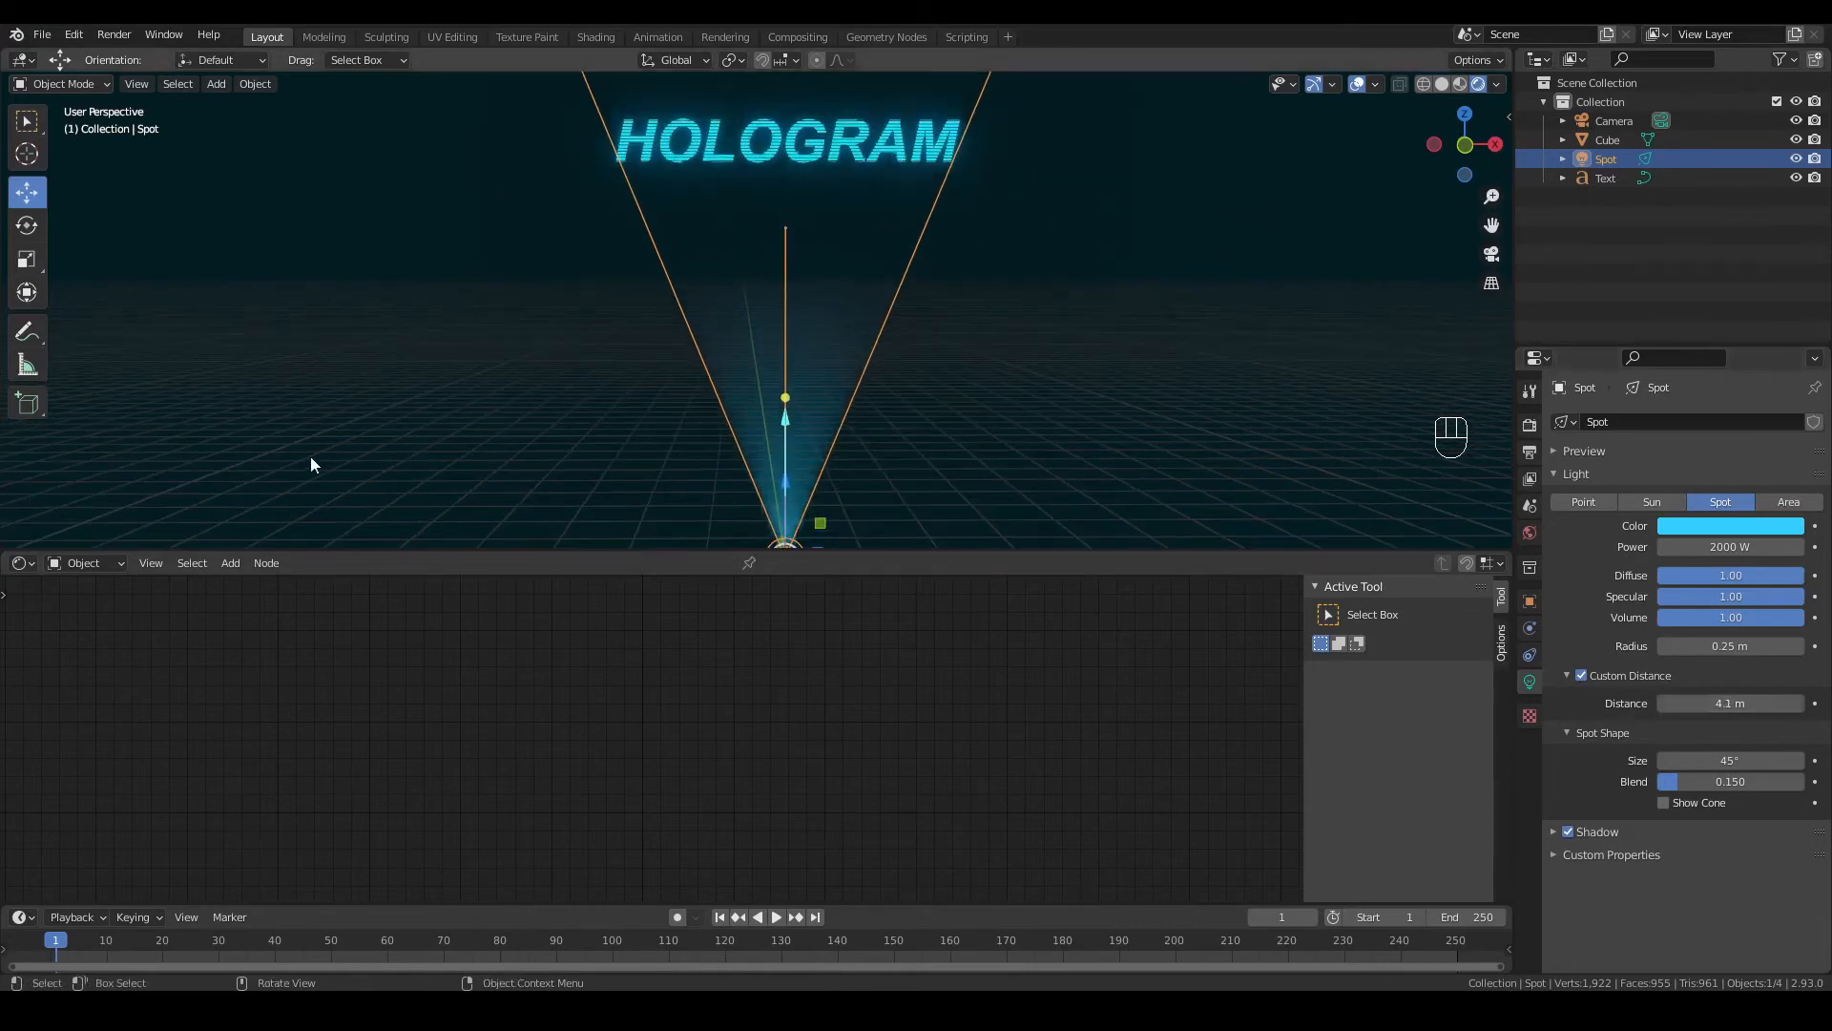
left_click(1362, 84)
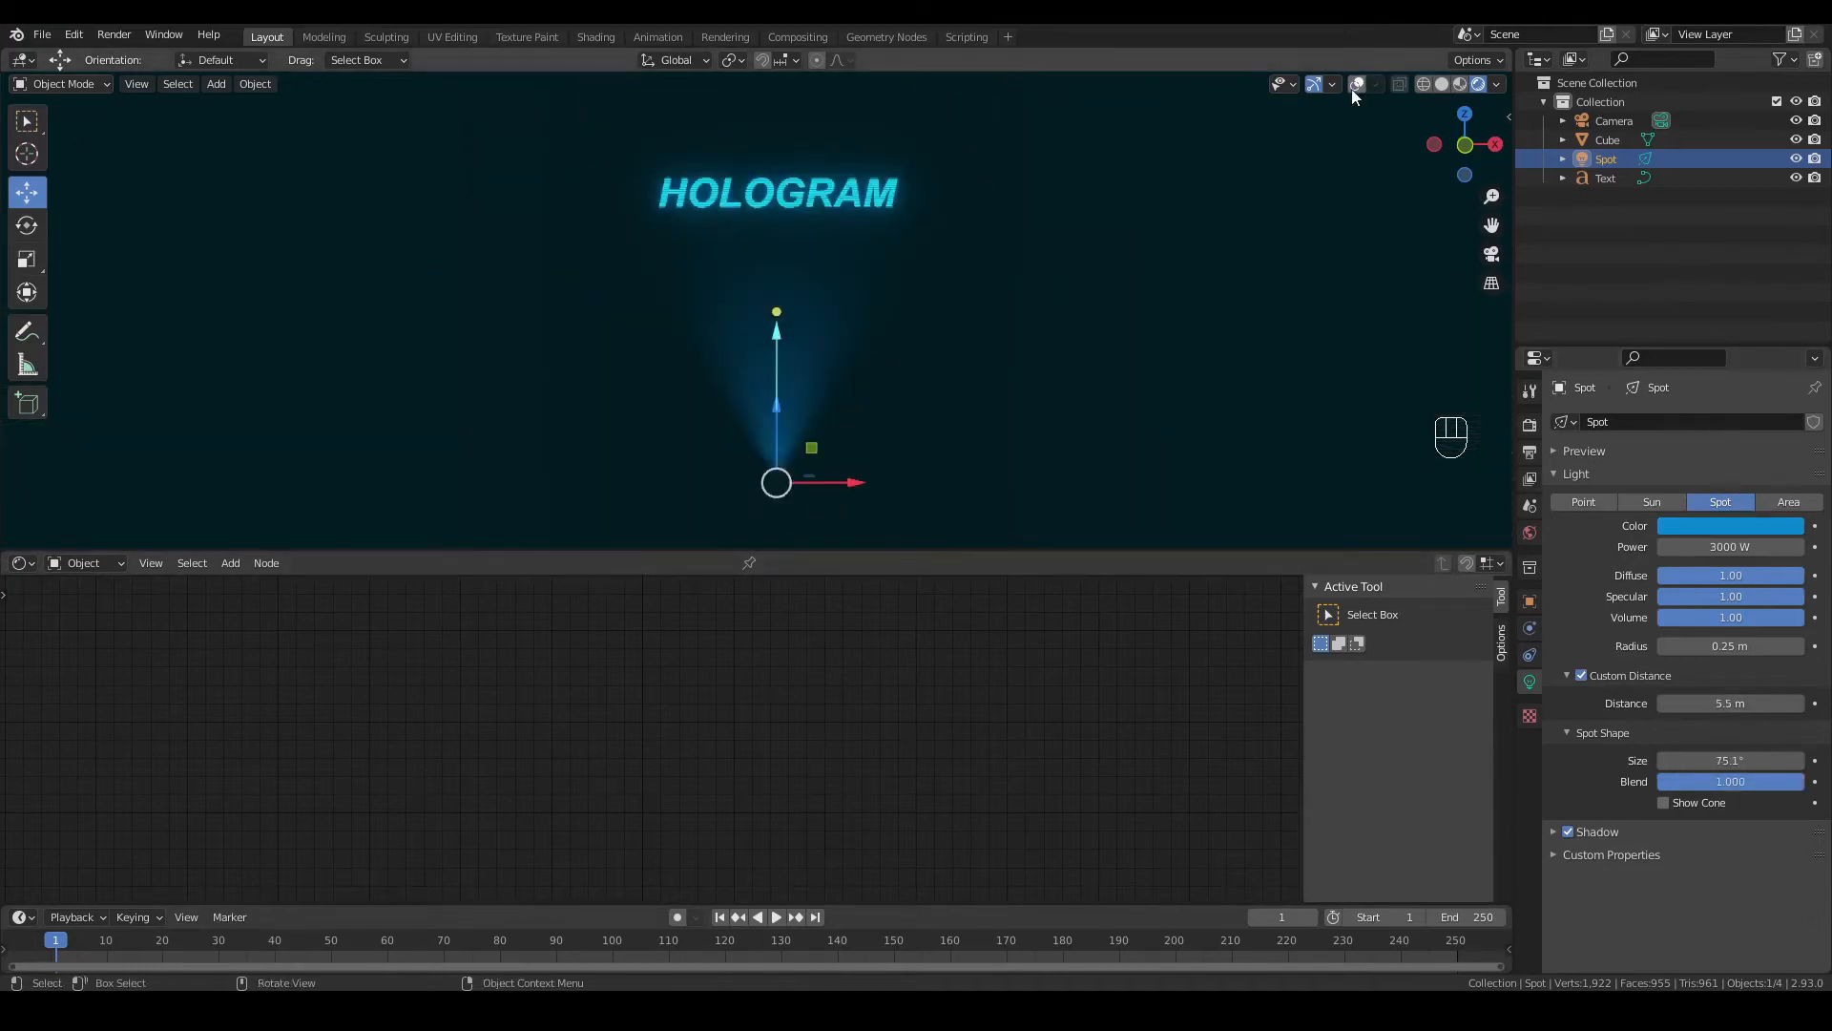
left_click(1362, 85)
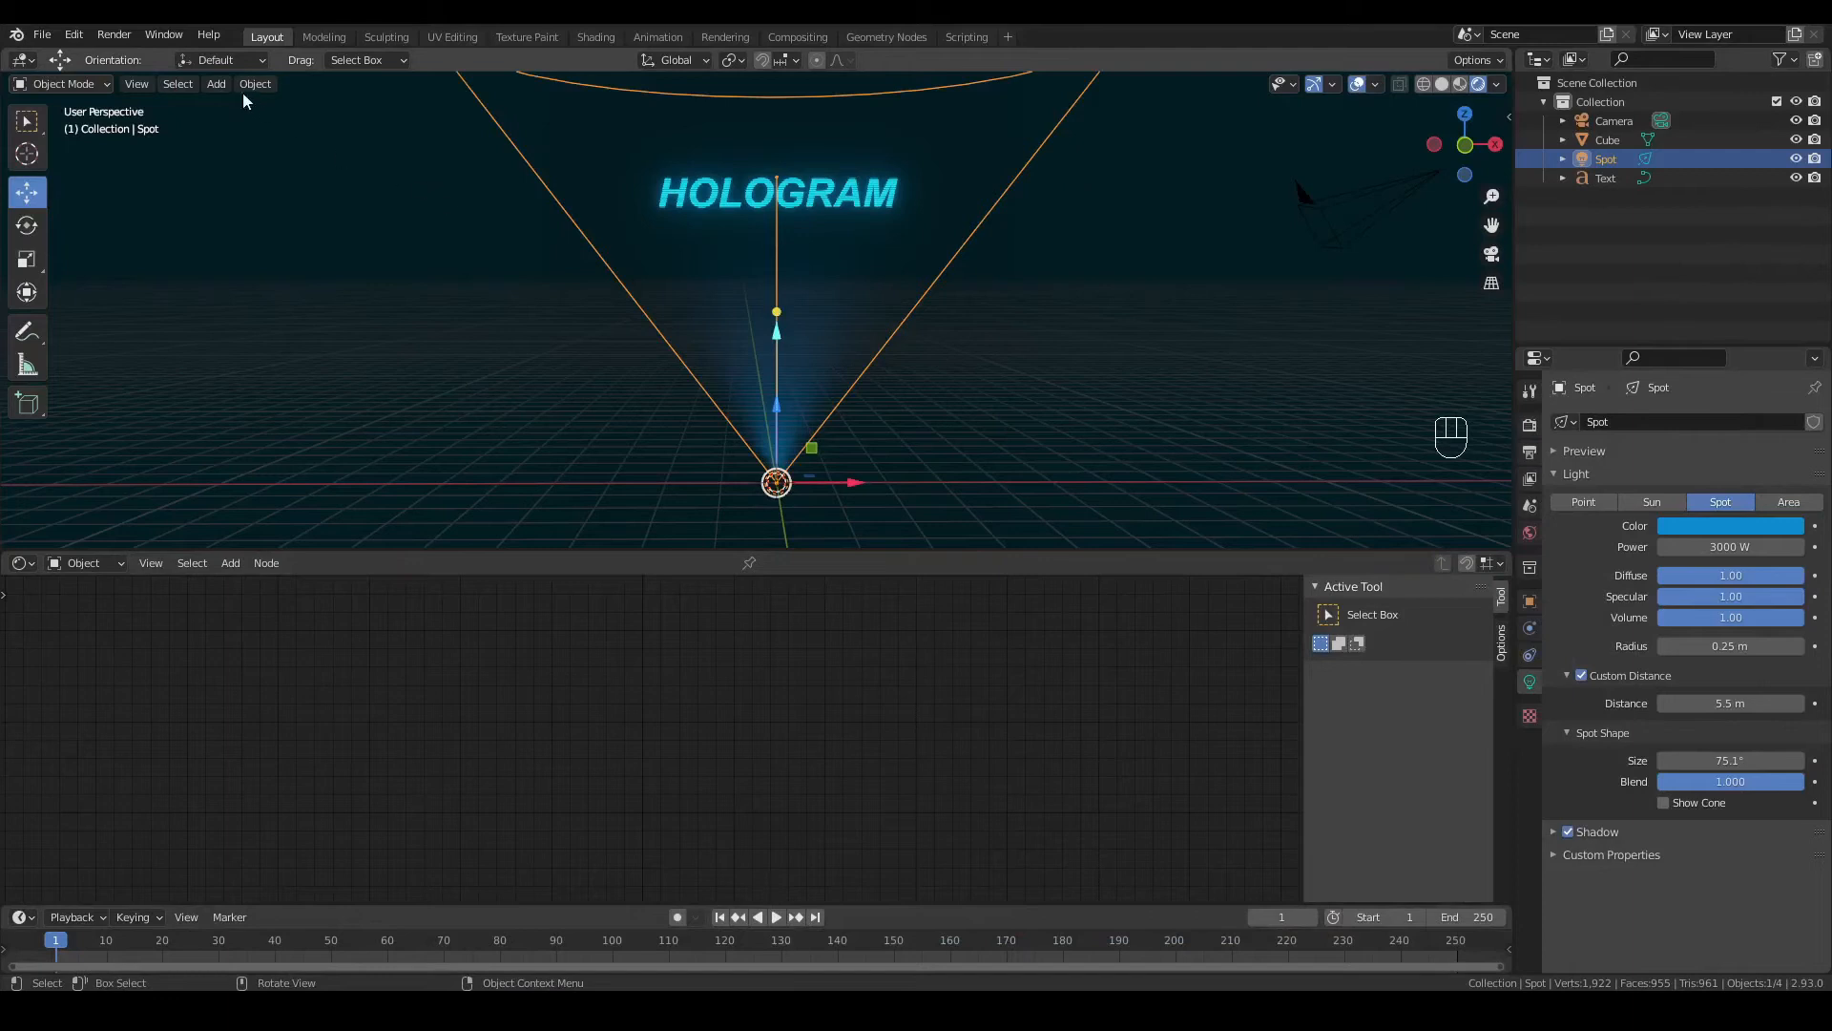
Step: Add a mesh plane at the scene center and scale it up into a large floor beneath the text
left_click(216, 83)
mouse_move(239, 108)
left_click(420, 113)
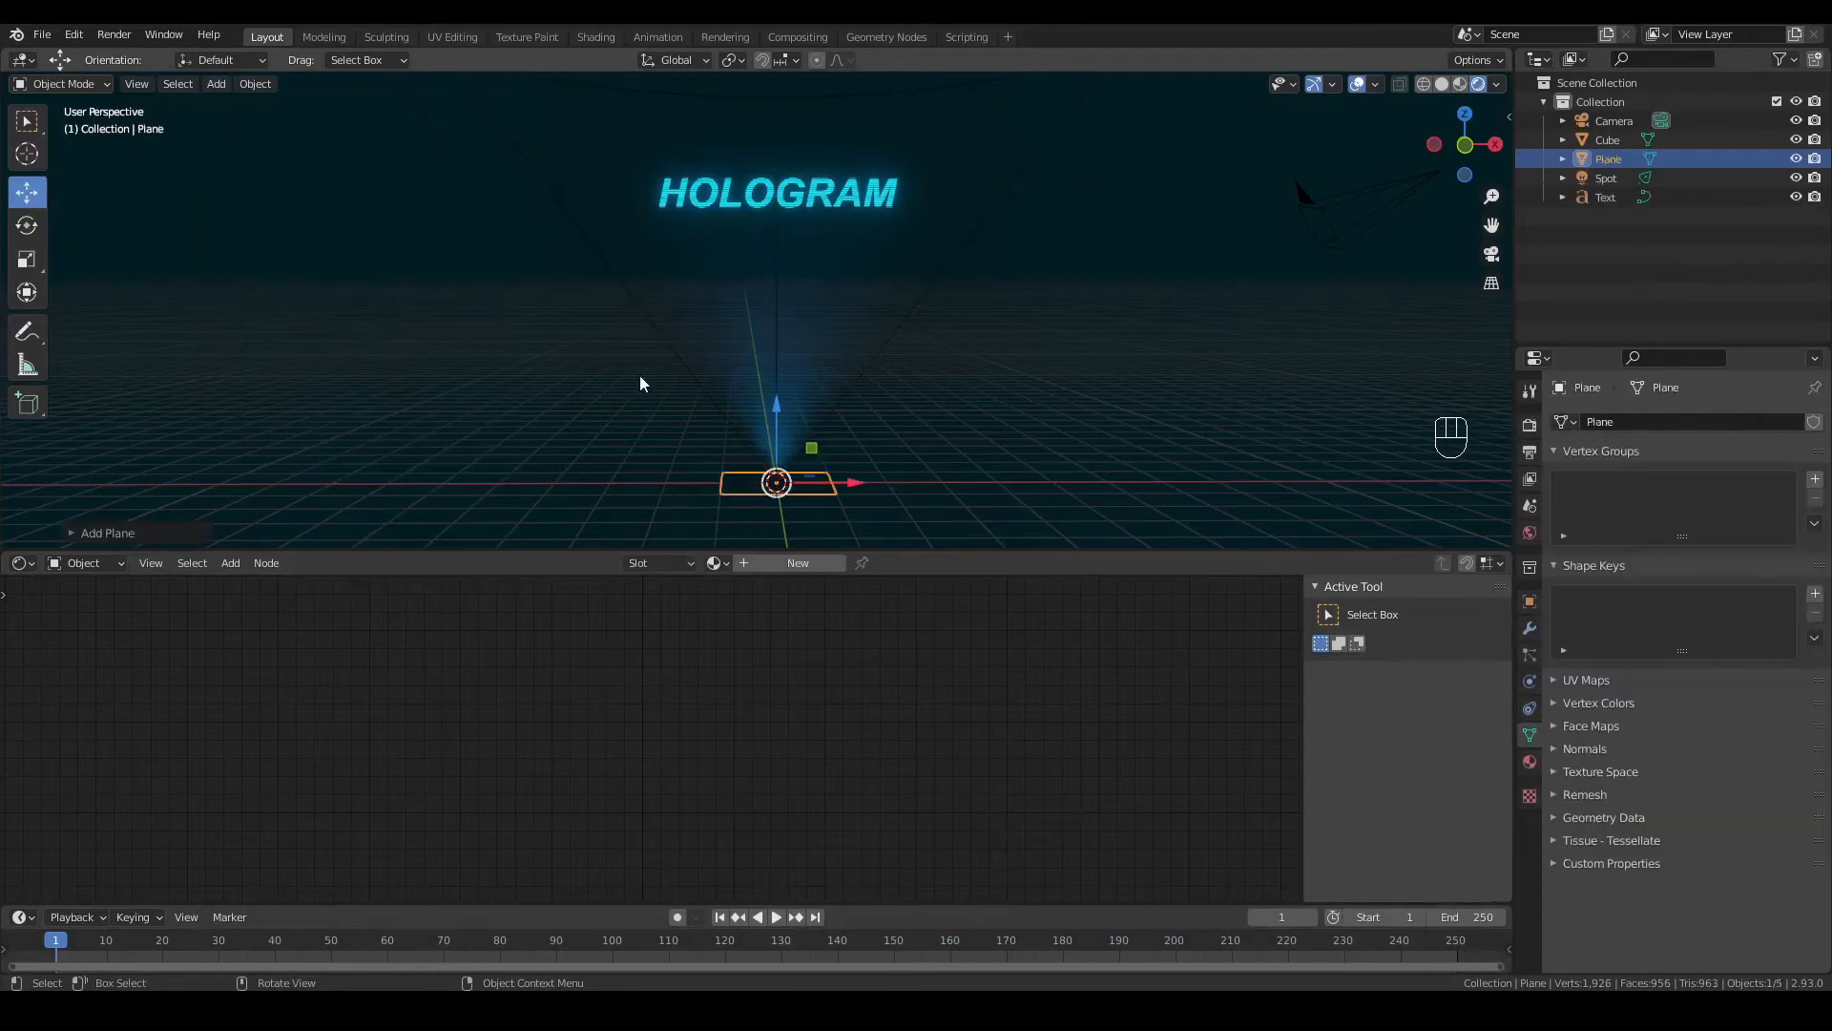
key("s")
left_click(1166, 485)
key("s")
left_click(1366, 454)
scroll(1221, 349, "down", 2)
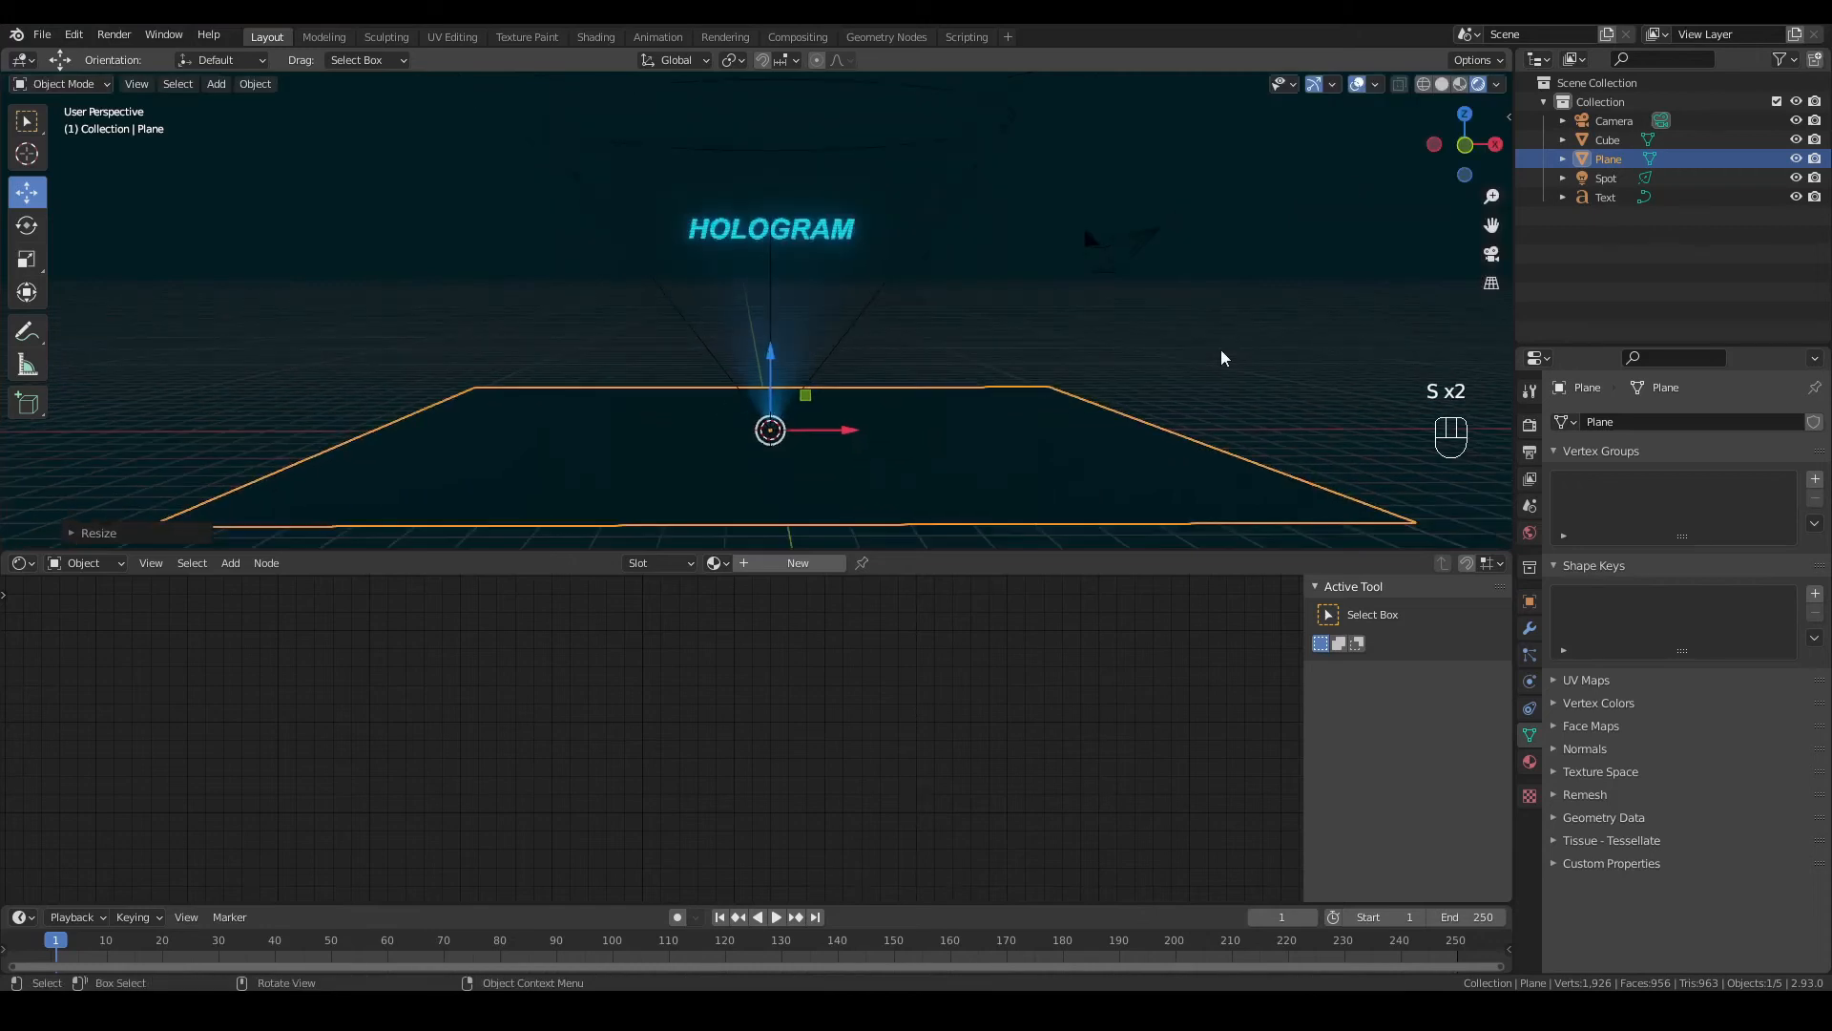
Step: Add a second spot light and raise it above the text to a Z location of about 8.34 m
left_click(216, 84)
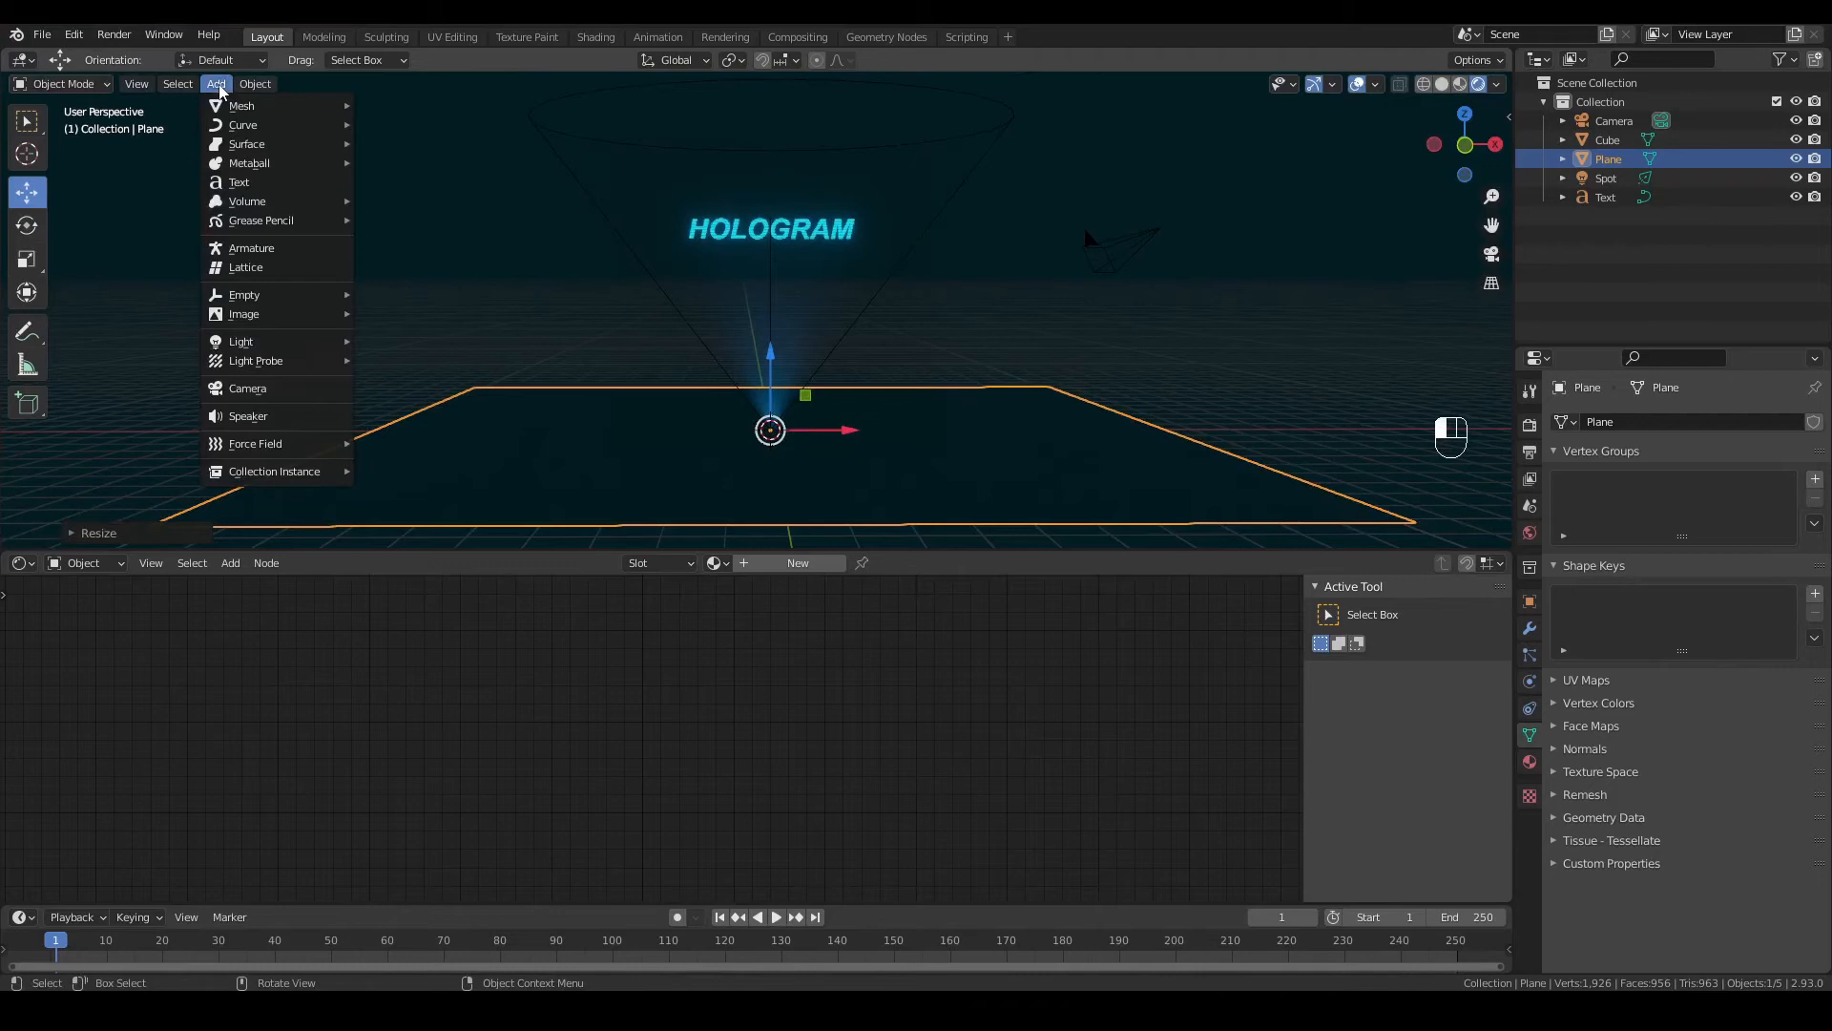
mouse_move(298, 344)
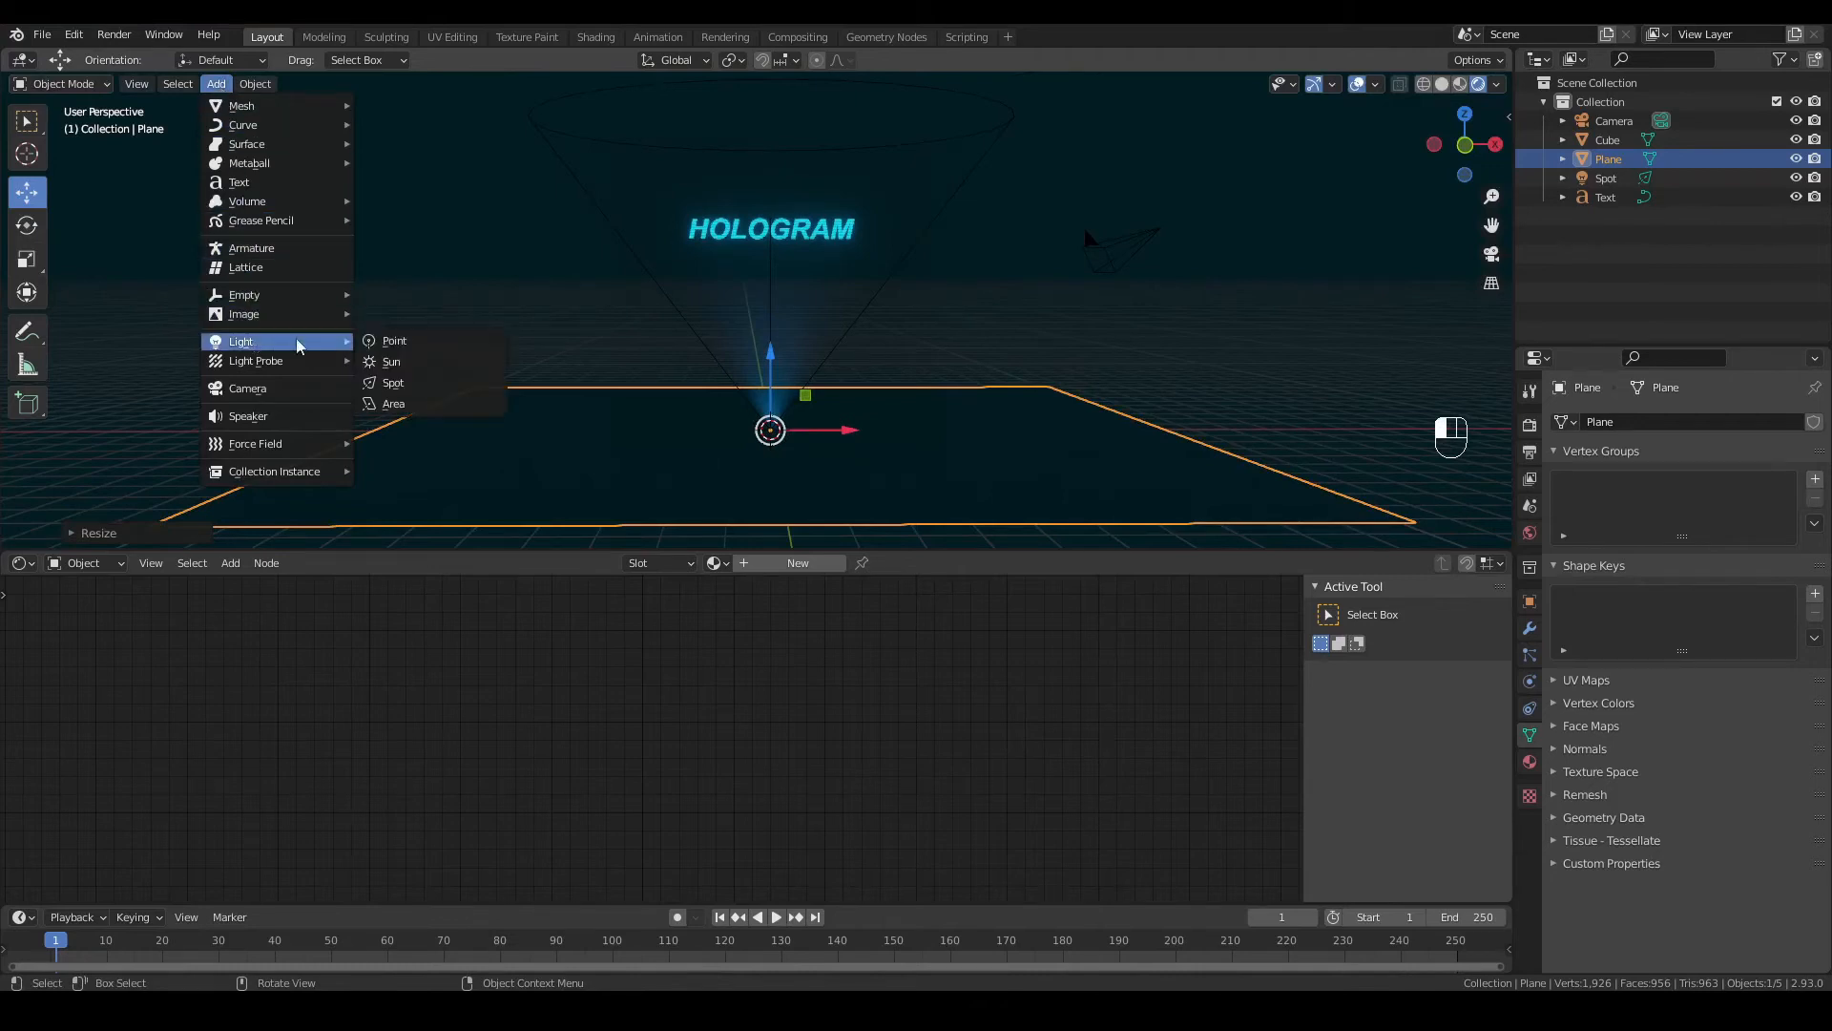
left_click(395, 386)
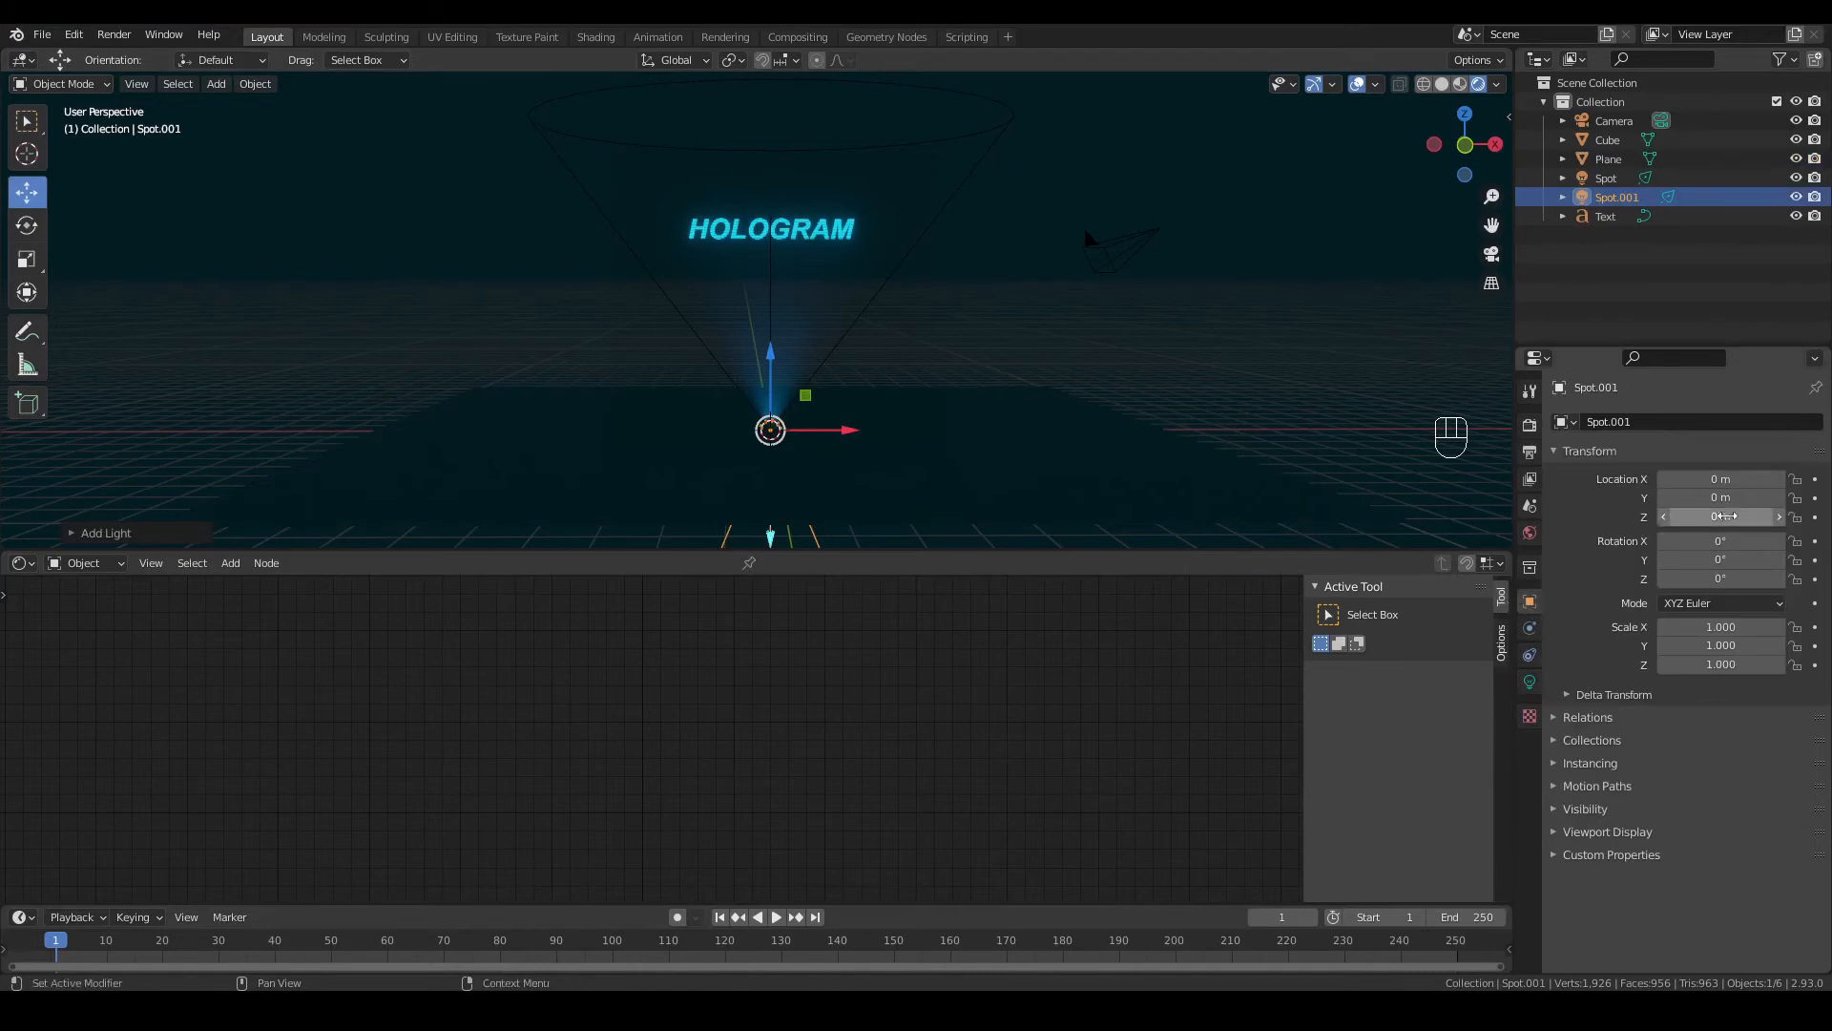
left_click_drag(1709, 516, 1795, 516)
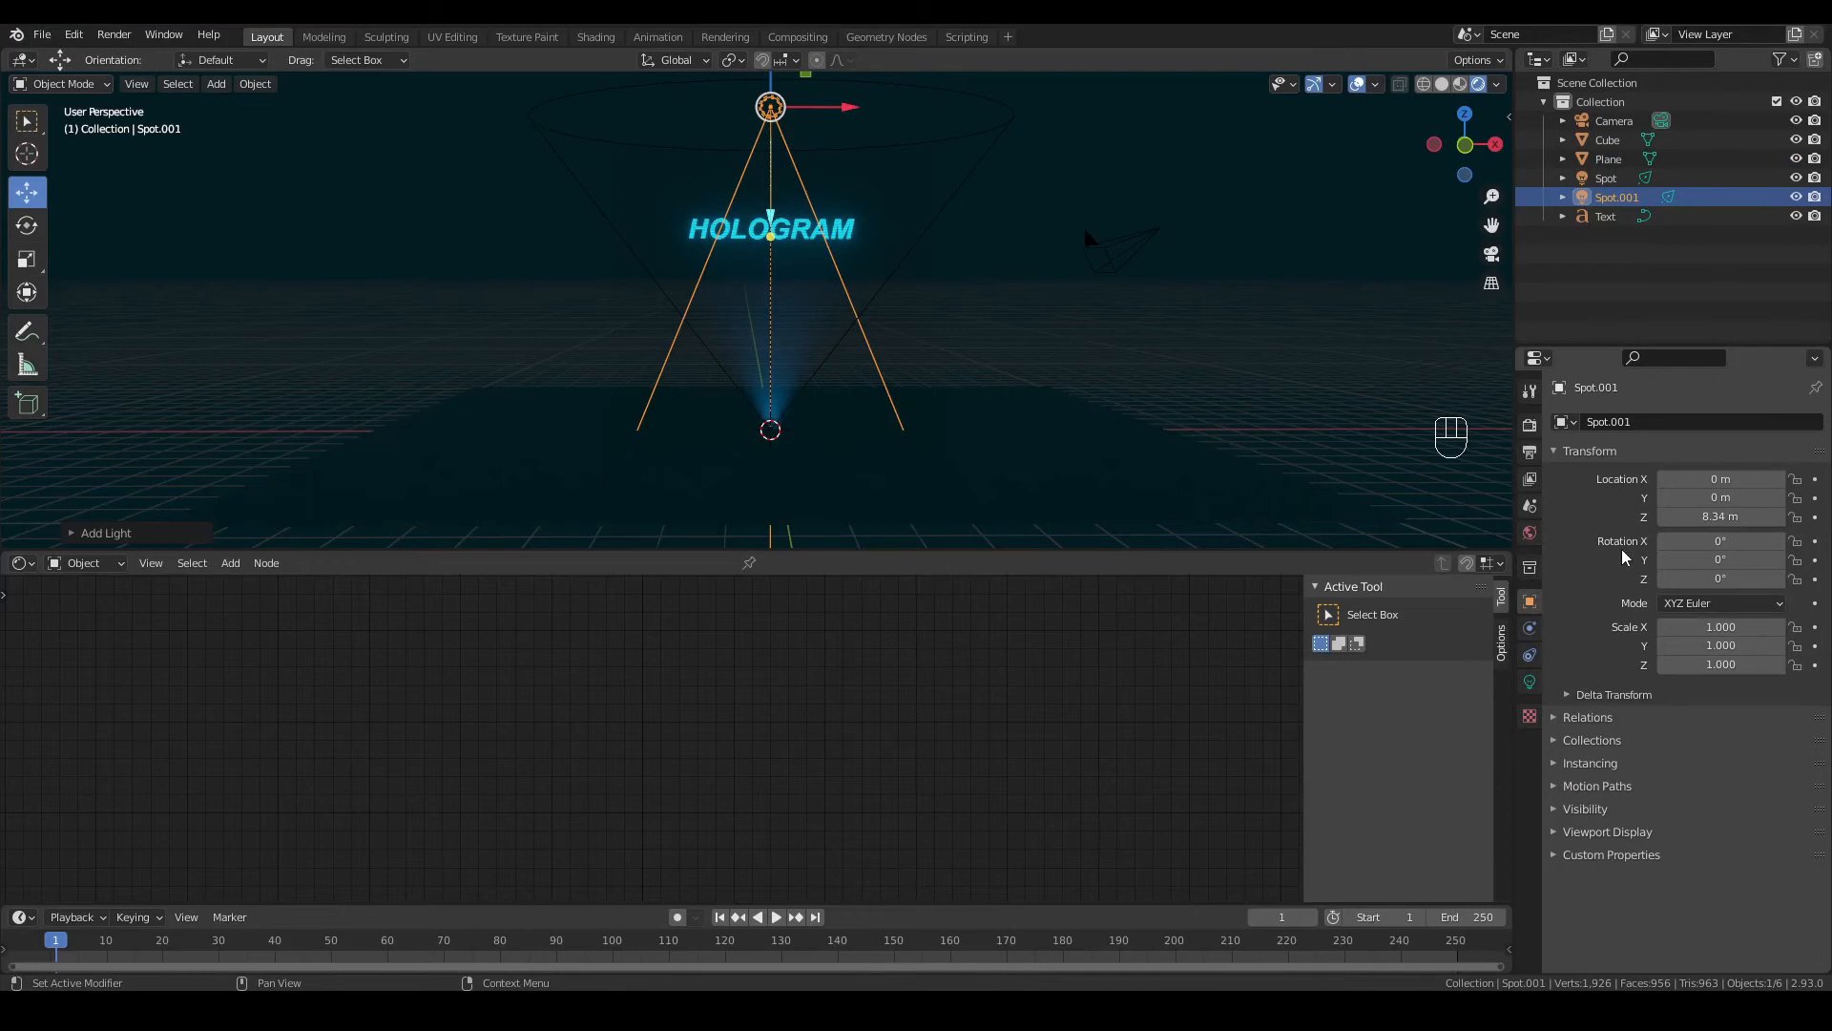
Step: Set the power of the upper spot light to 500 W
left_click(1530, 681)
left_click(1732, 545)
type("100")
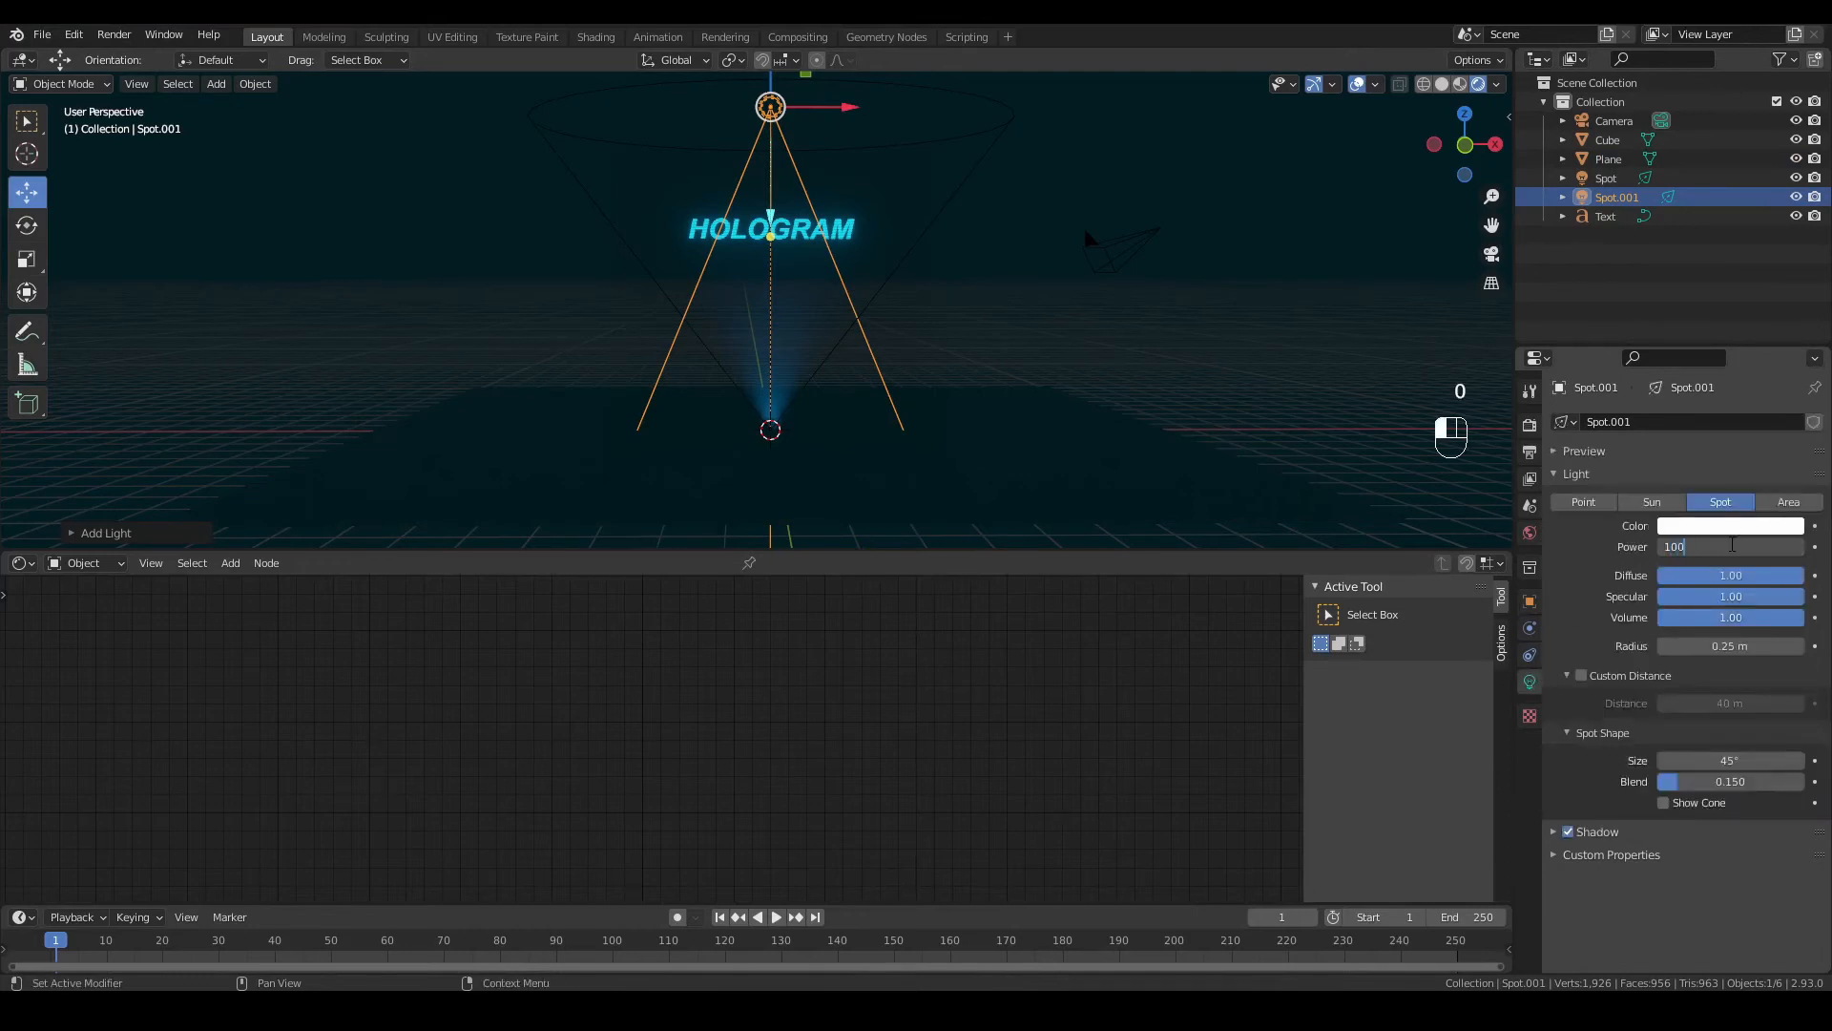
key("Return")
left_click(1730, 545)
type("500")
key("Return")
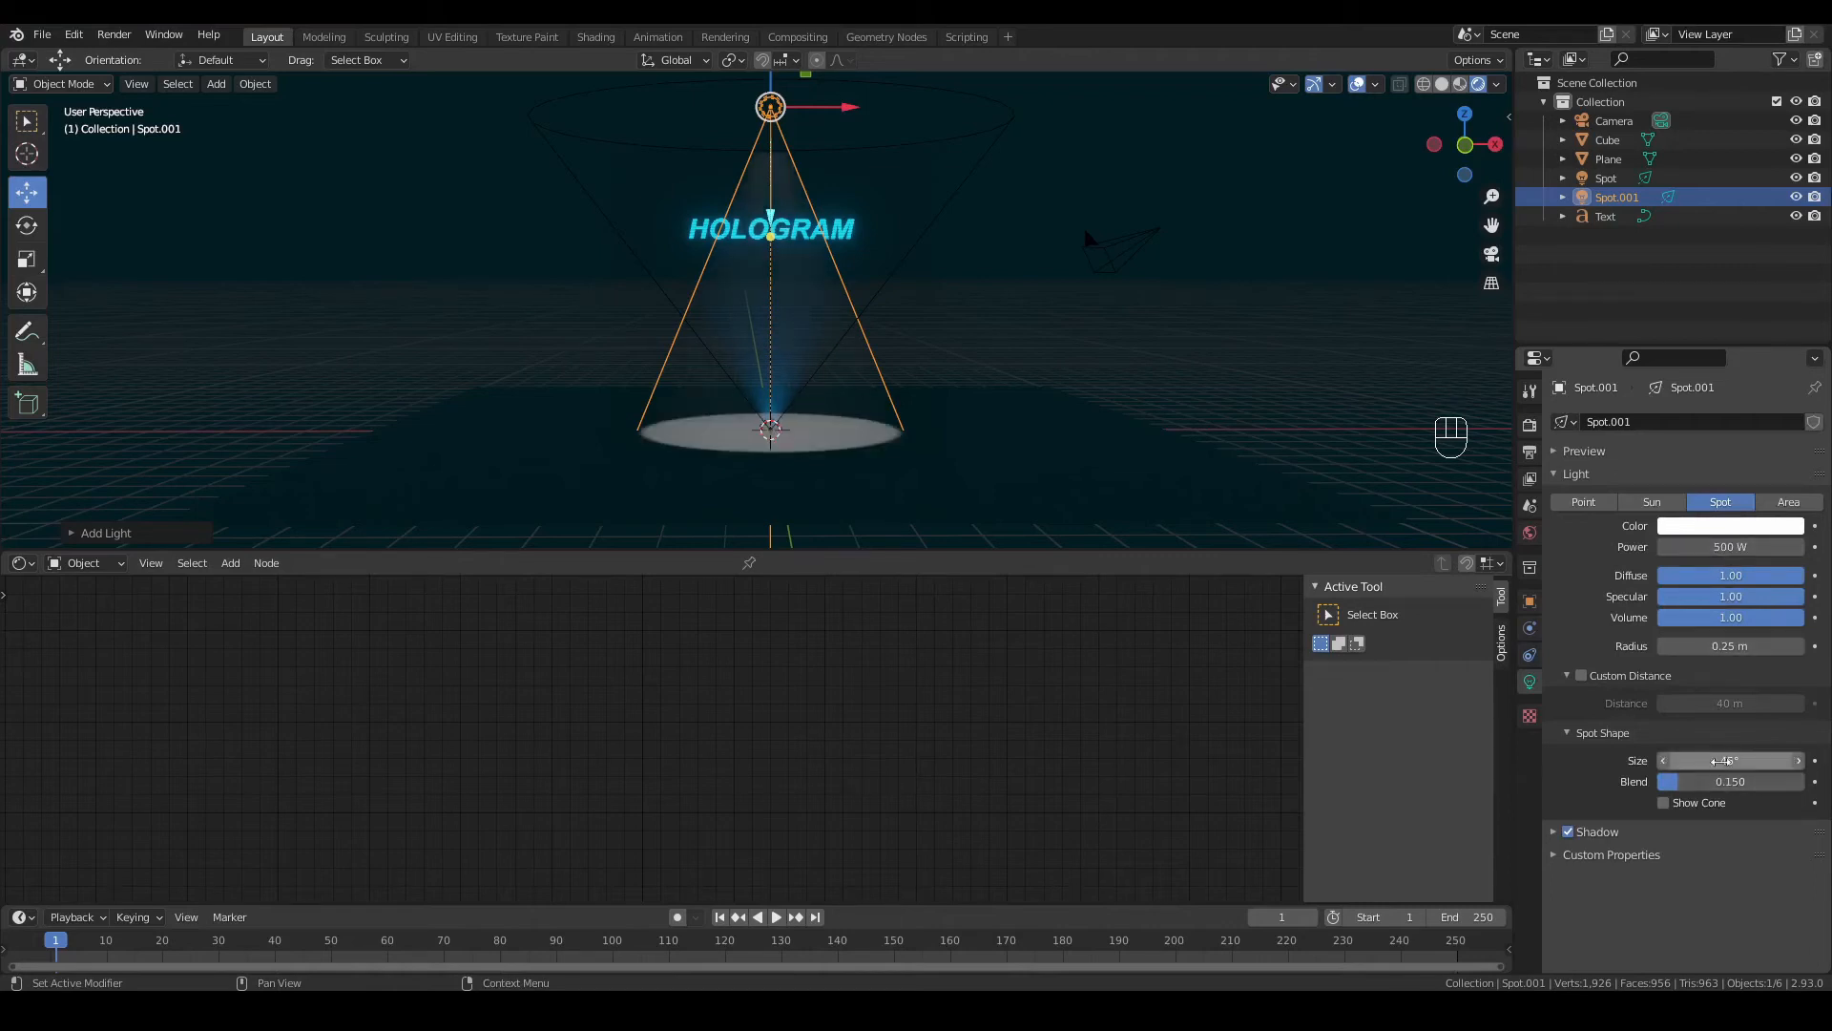
Step: Set the upper spot light's size to about 33.3°, its blend to 1 and its color to light green
left_click_drag(1722, 760, 1799, 782)
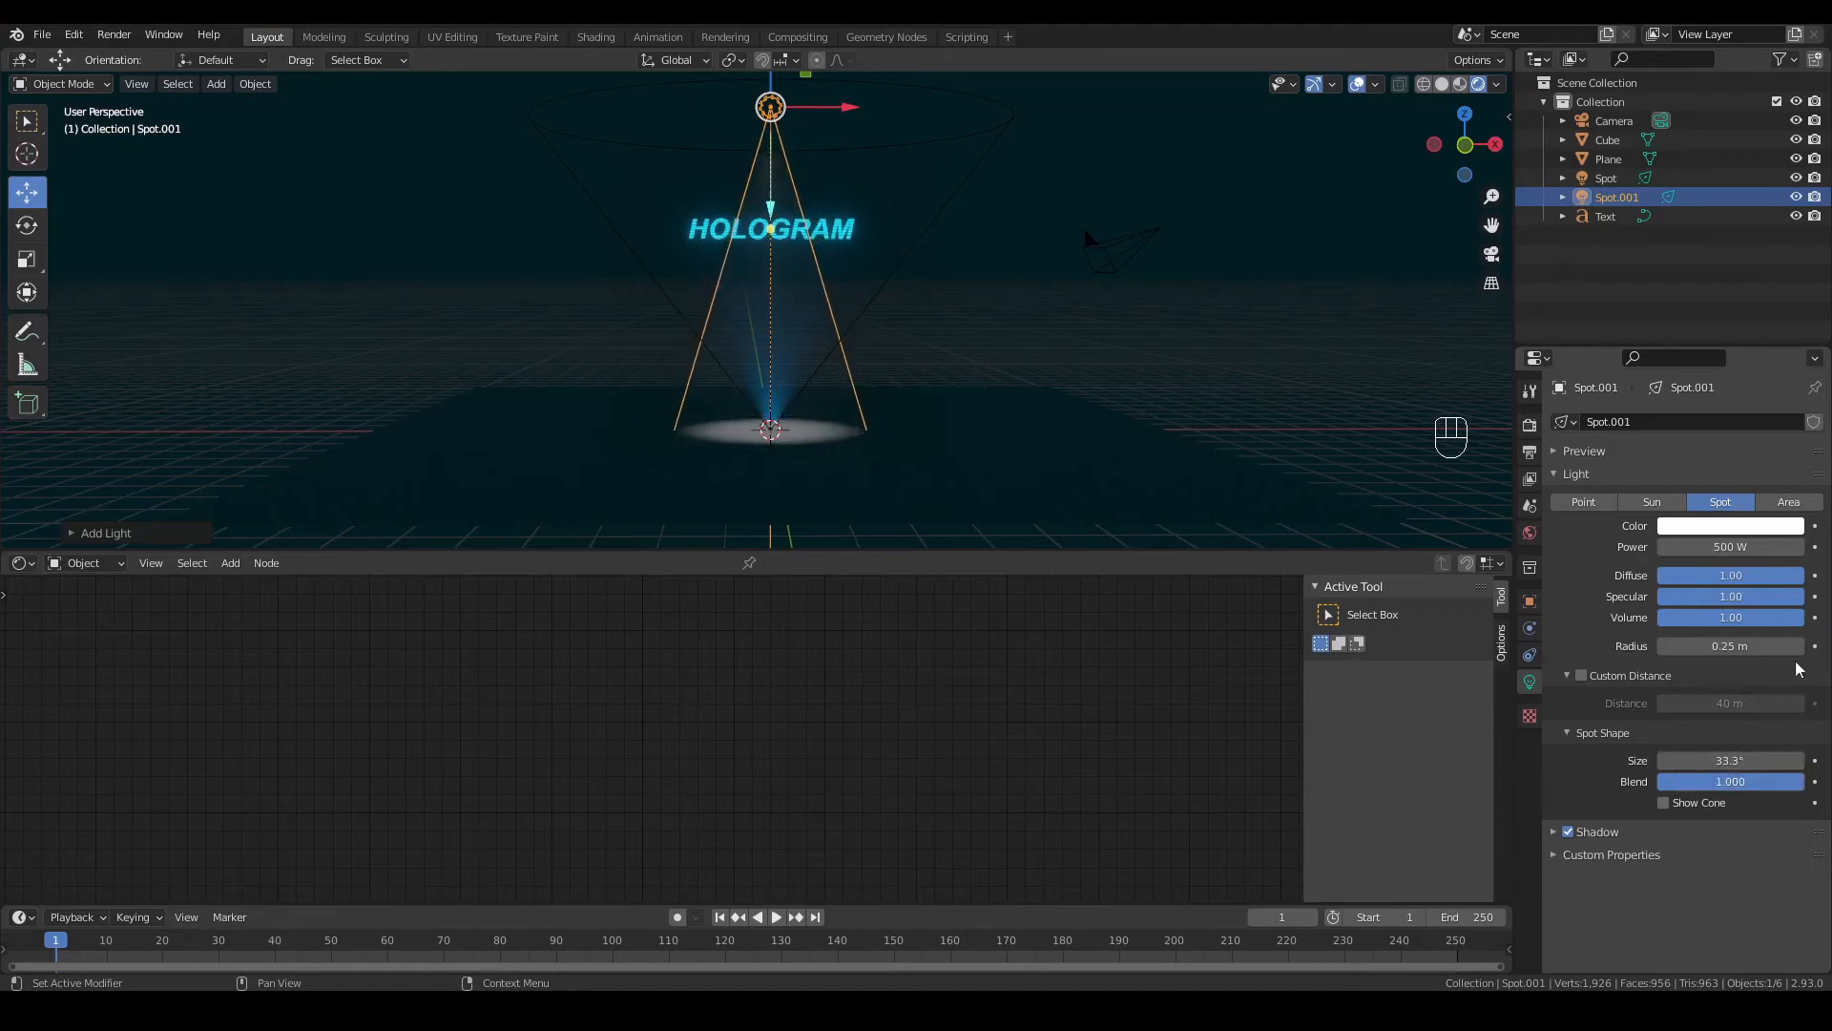
left_click(1756, 530)
left_click_drag(1704, 345, 1668, 334)
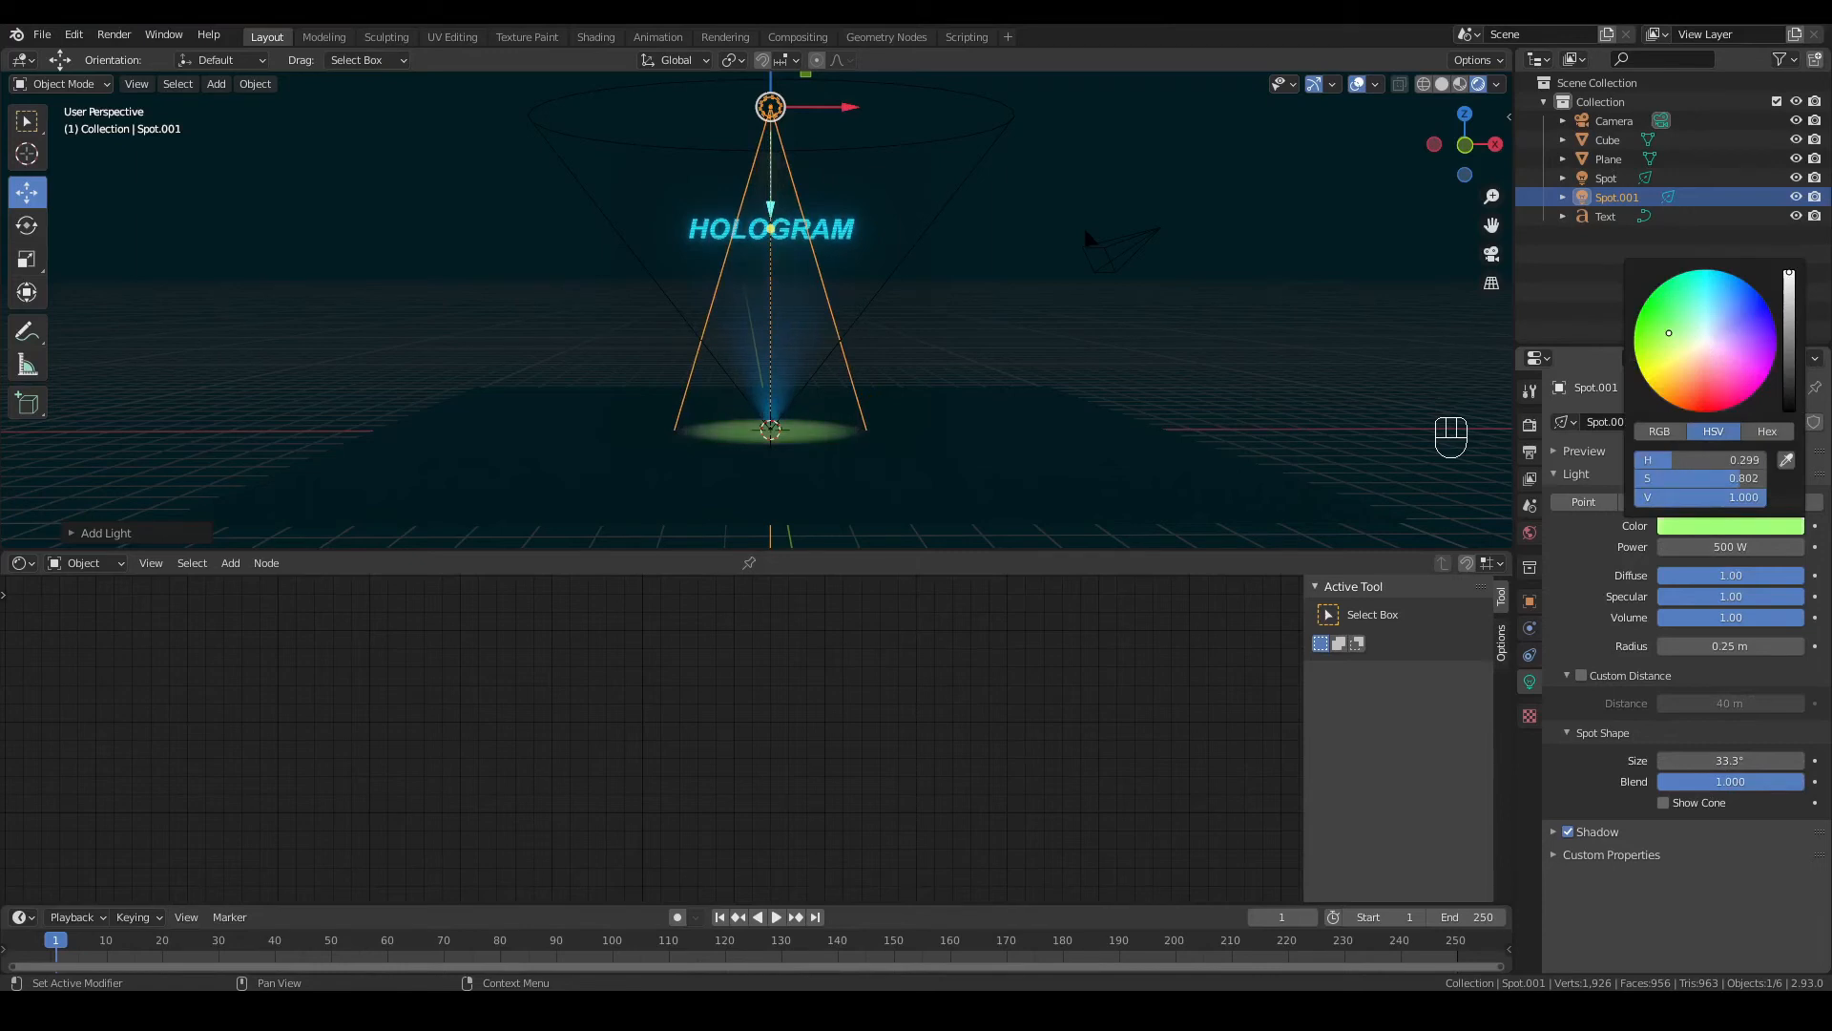
Step: Add a mesh cylinder at the base of the blue light beam
scroll(1051, 418, "up", 5)
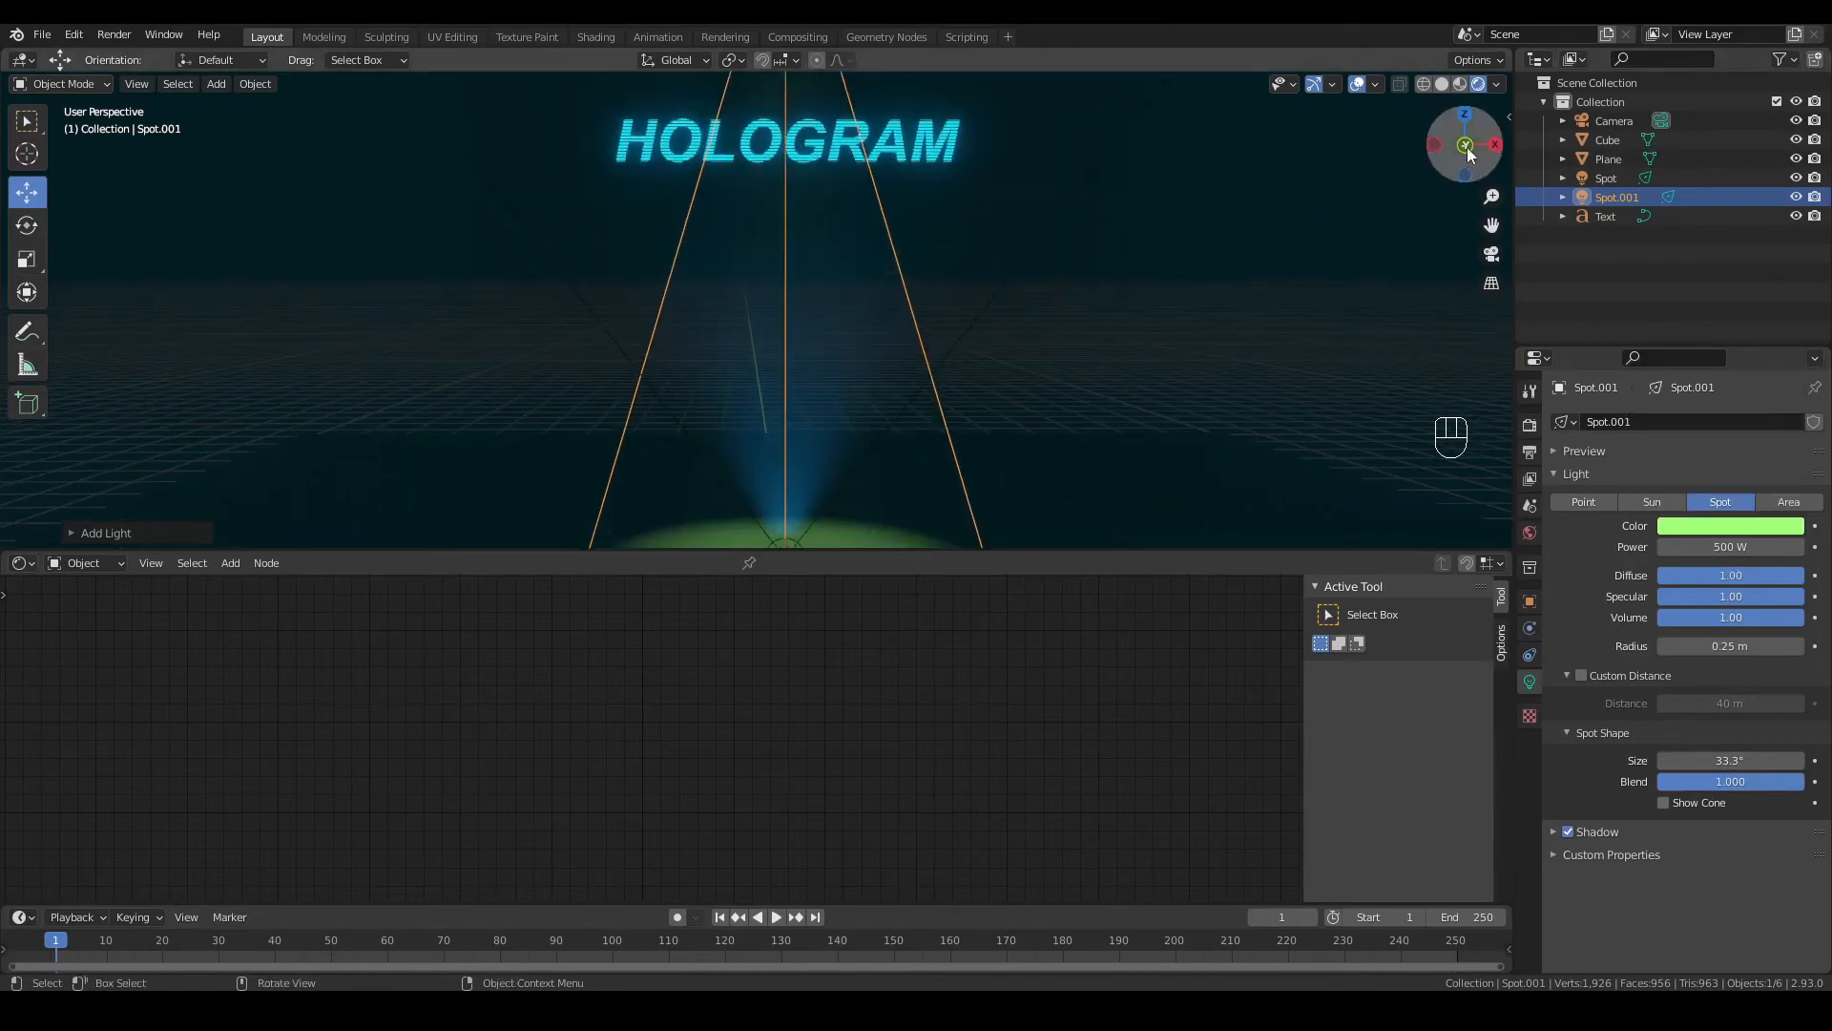
left_click_drag(1491, 224, 1492, 105)
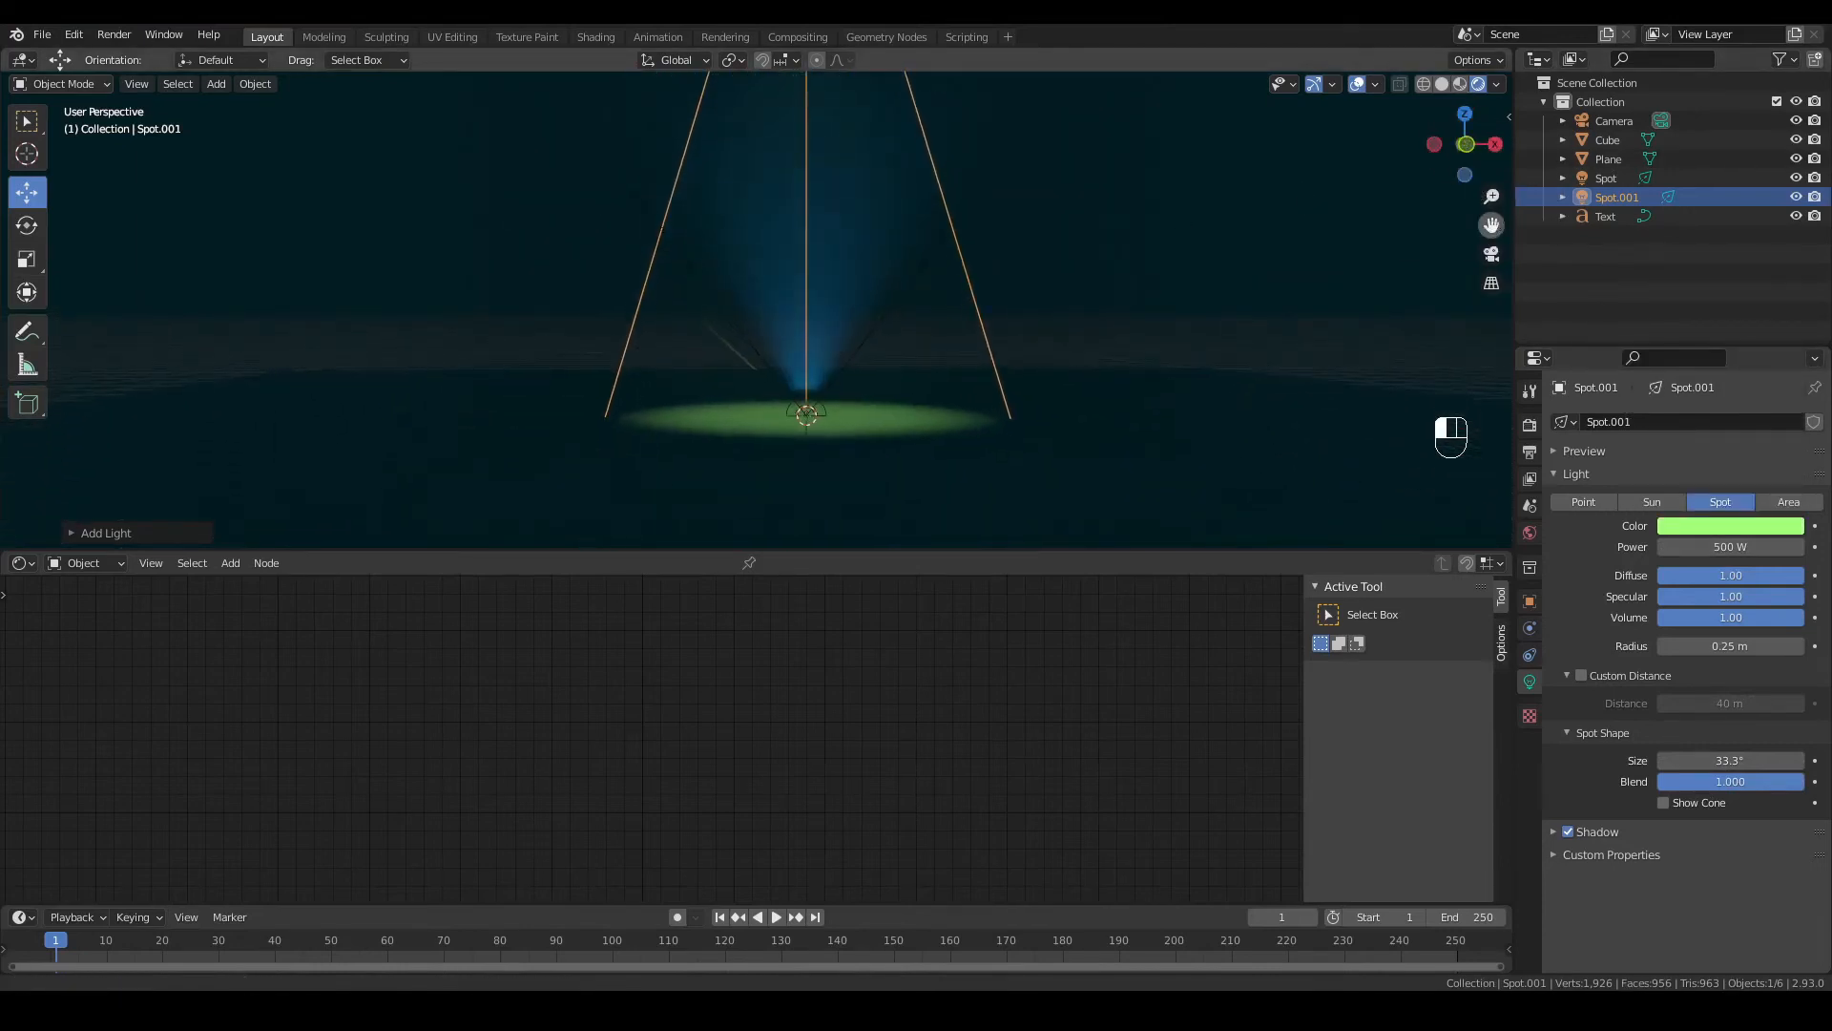
left_click(215, 84)
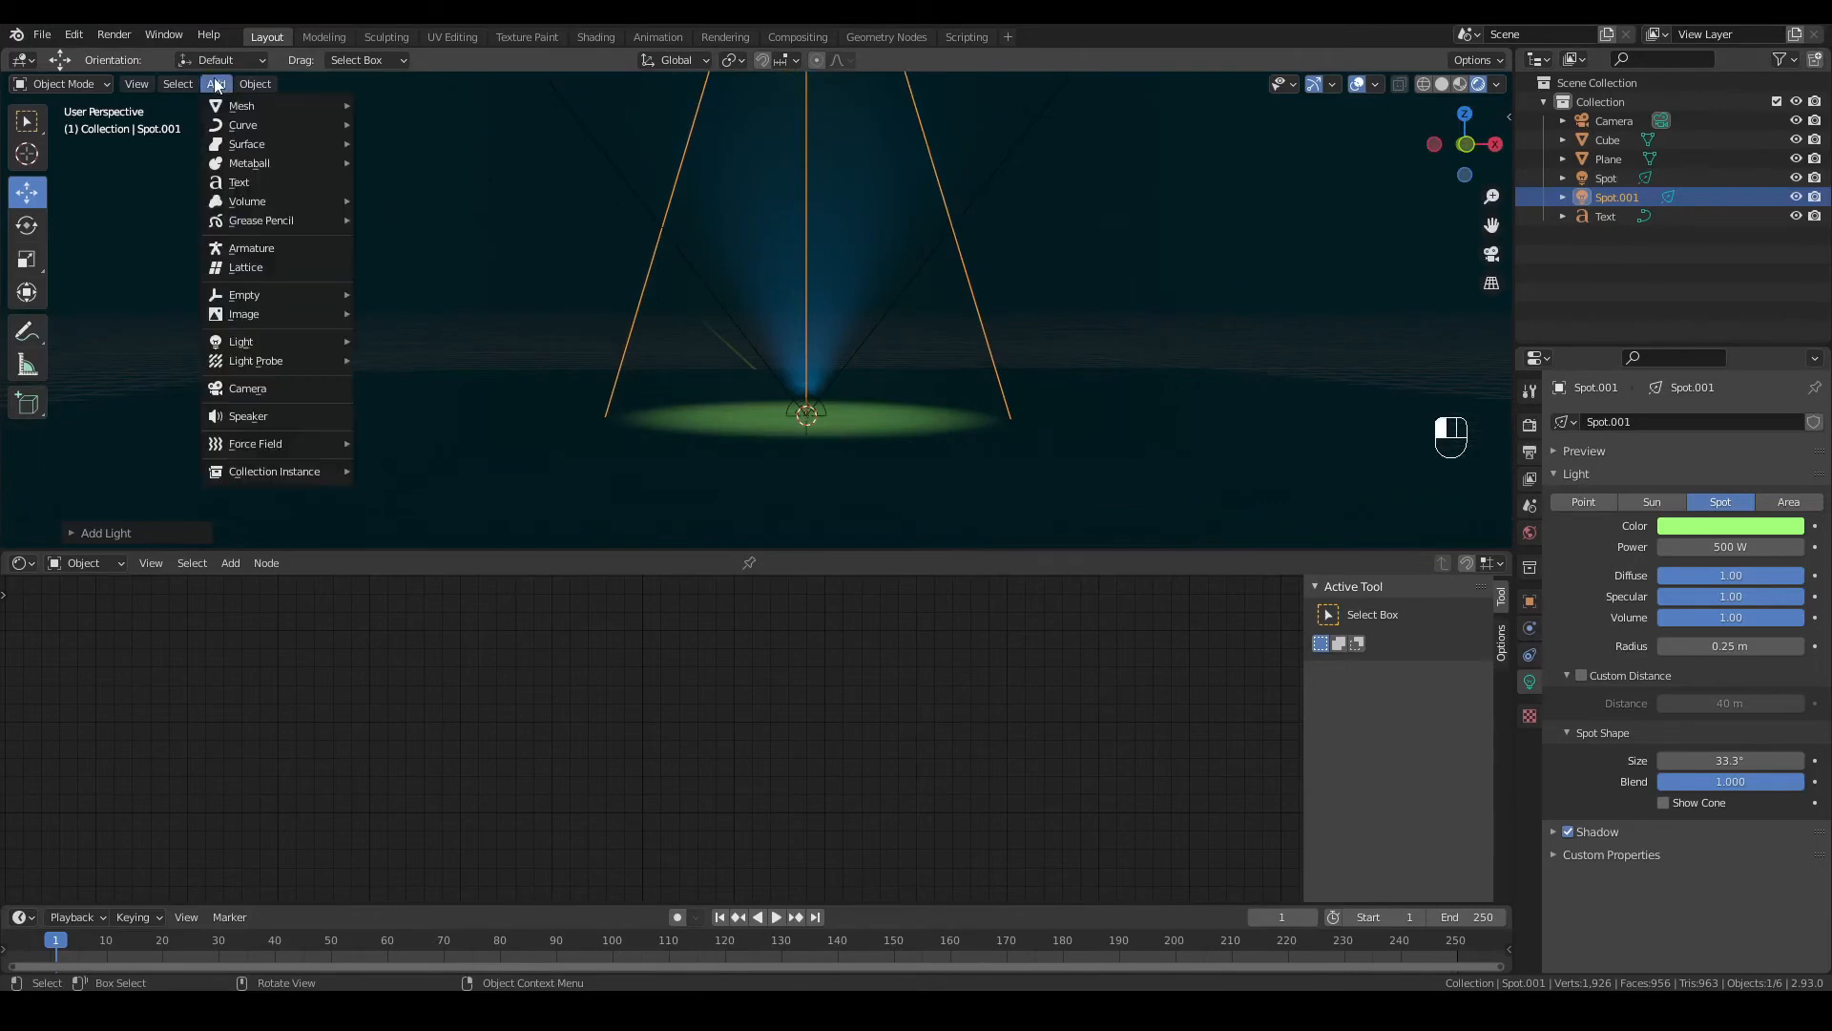
mouse_move(339, 106)
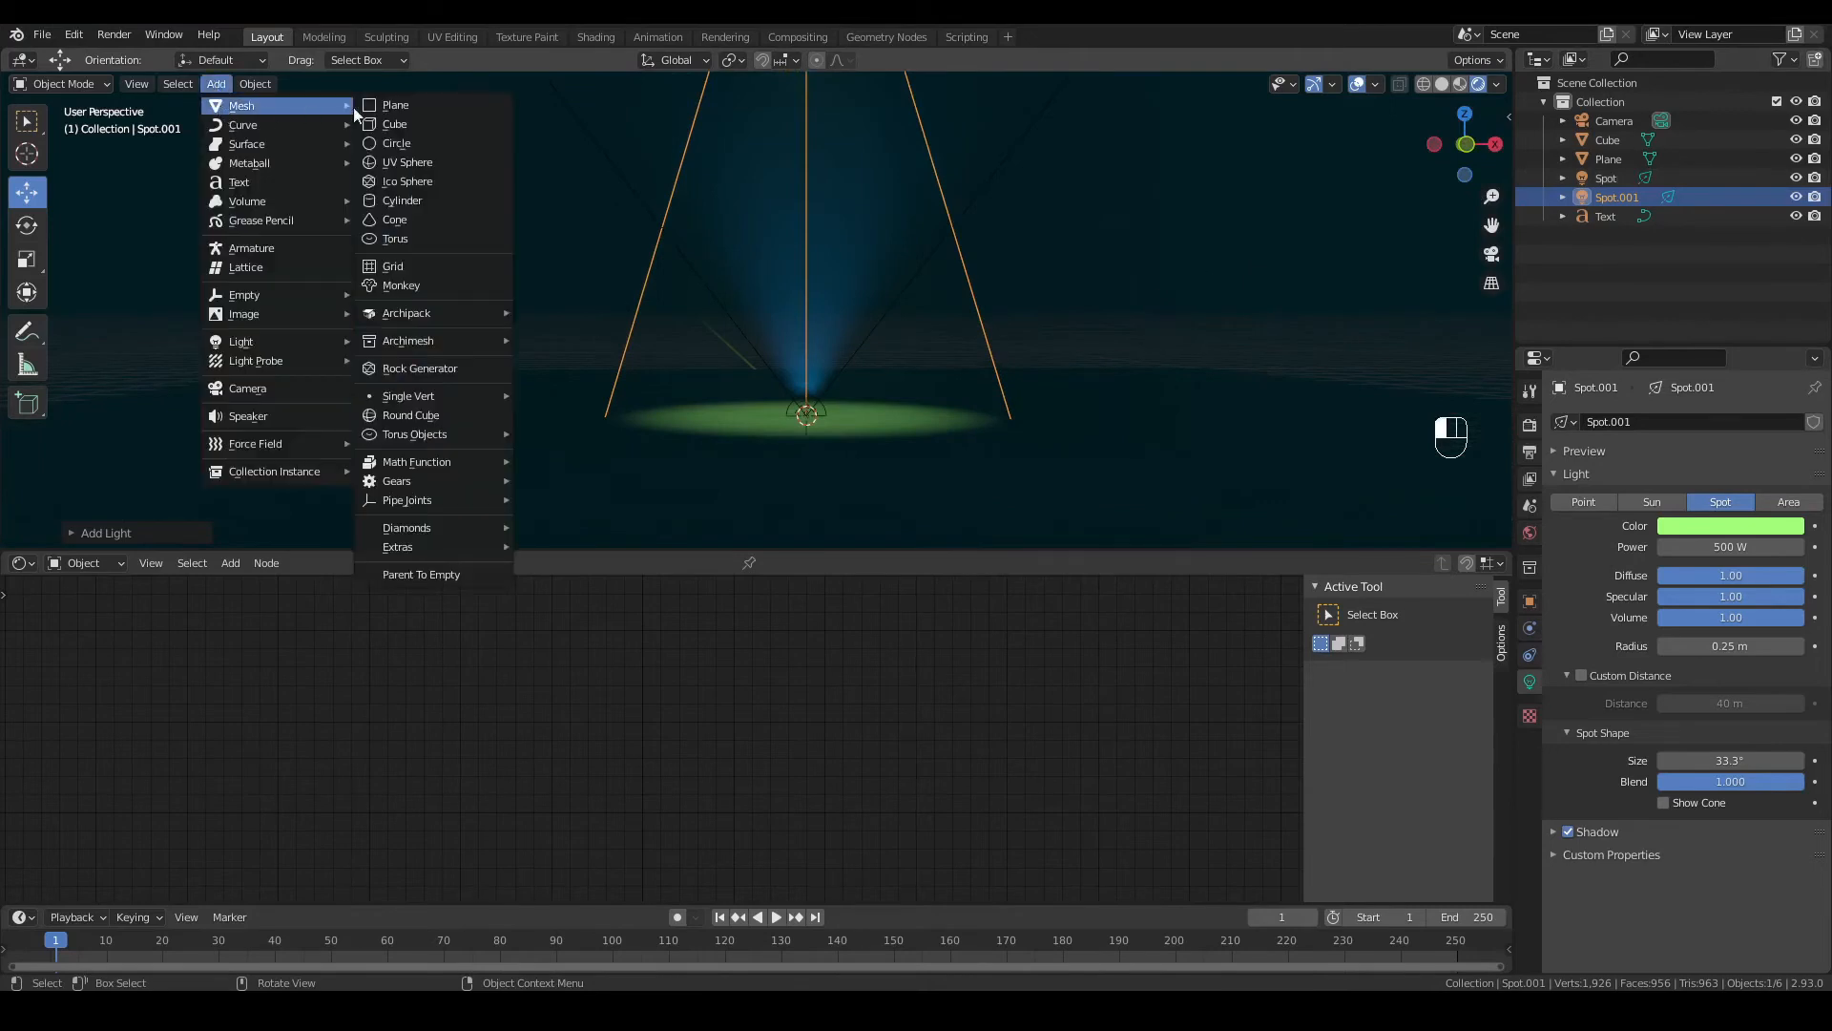
left_click(403, 199)
left_click_drag(1435, 146, 1555, 198)
scroll(1051, 294, "up", 2)
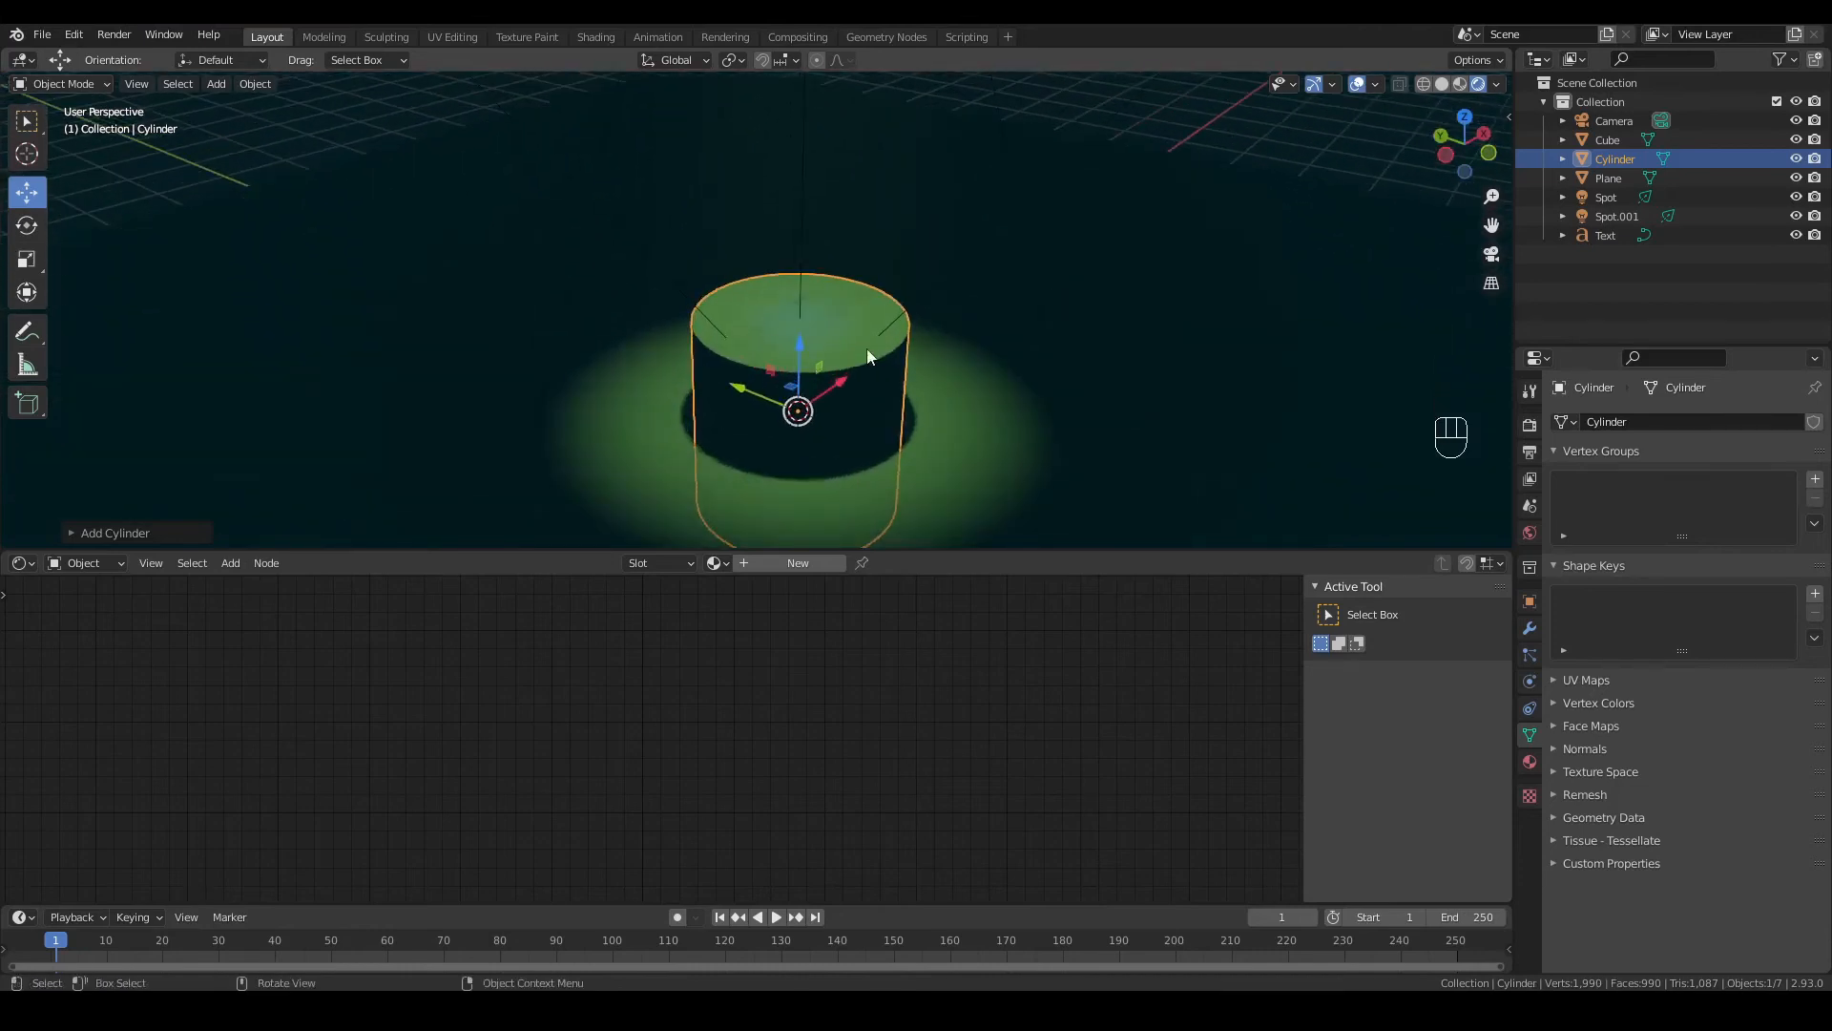
scroll(867, 357, "down", 3)
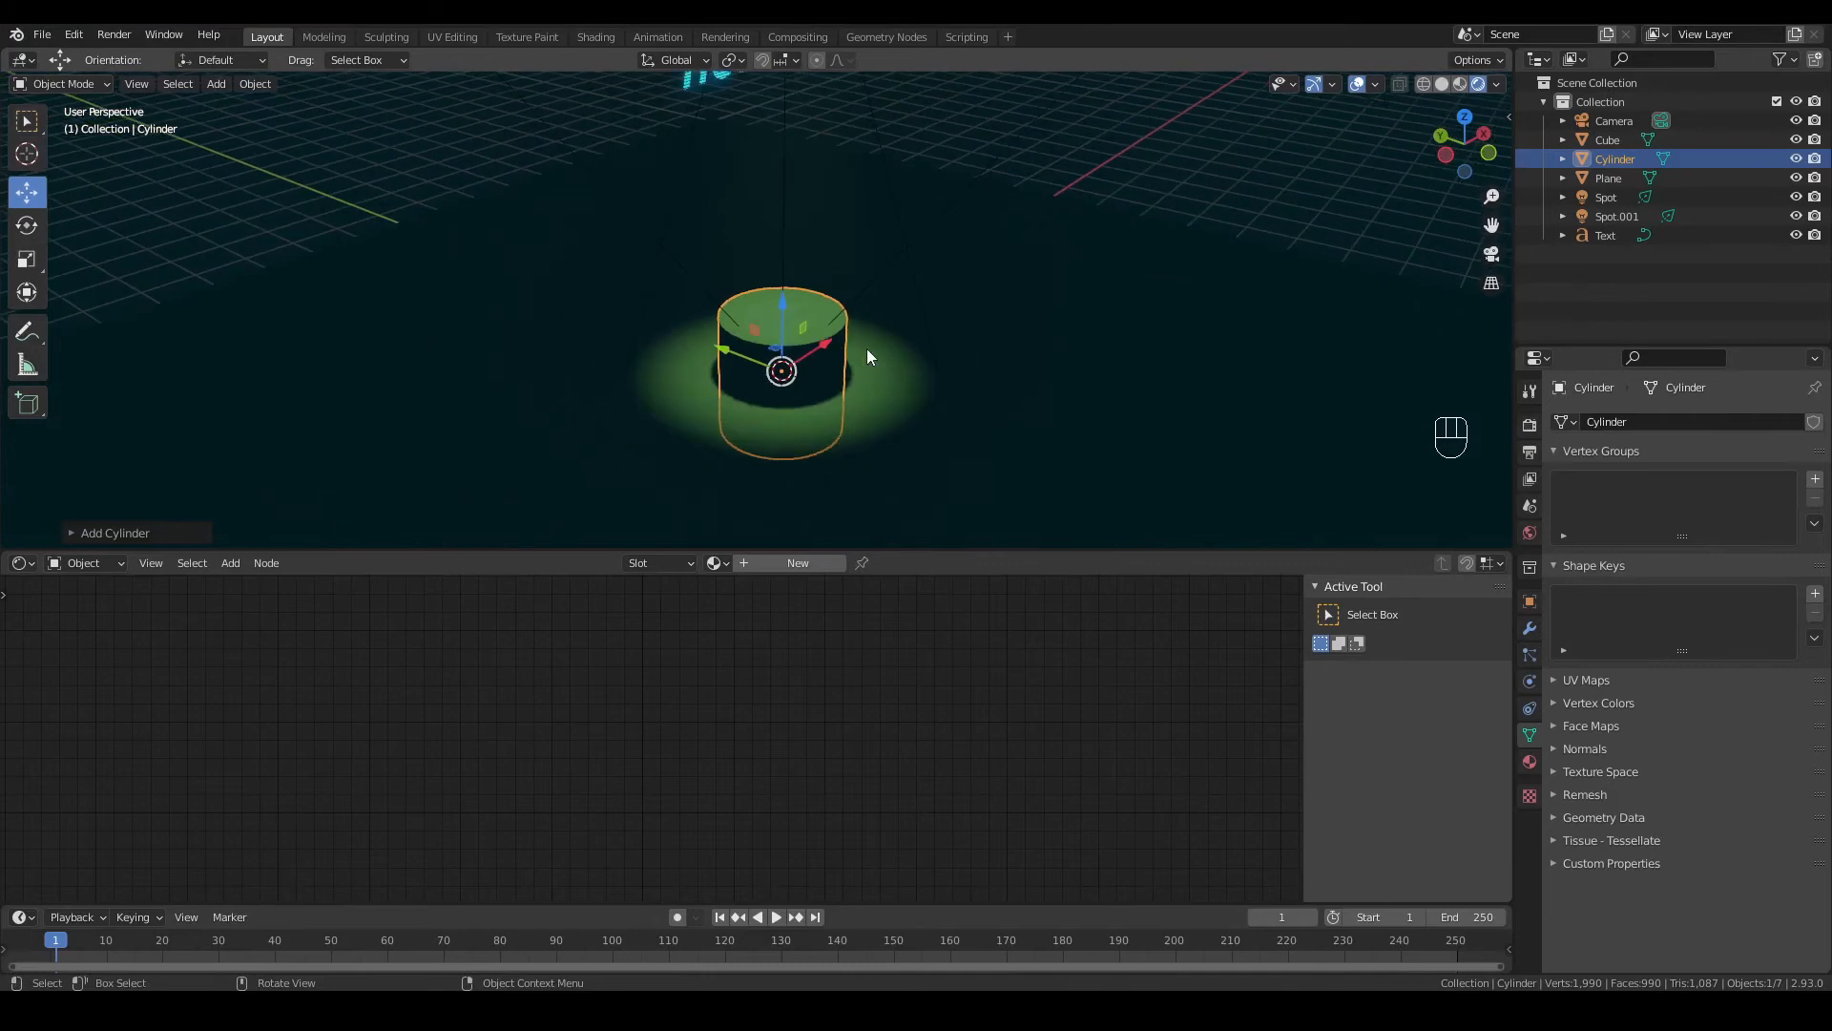
scroll(868, 357, "up", 3)
Step: Inset the cylinder's top face in Edit Mode, leaving a narrow outer rim
left_click(211, 82)
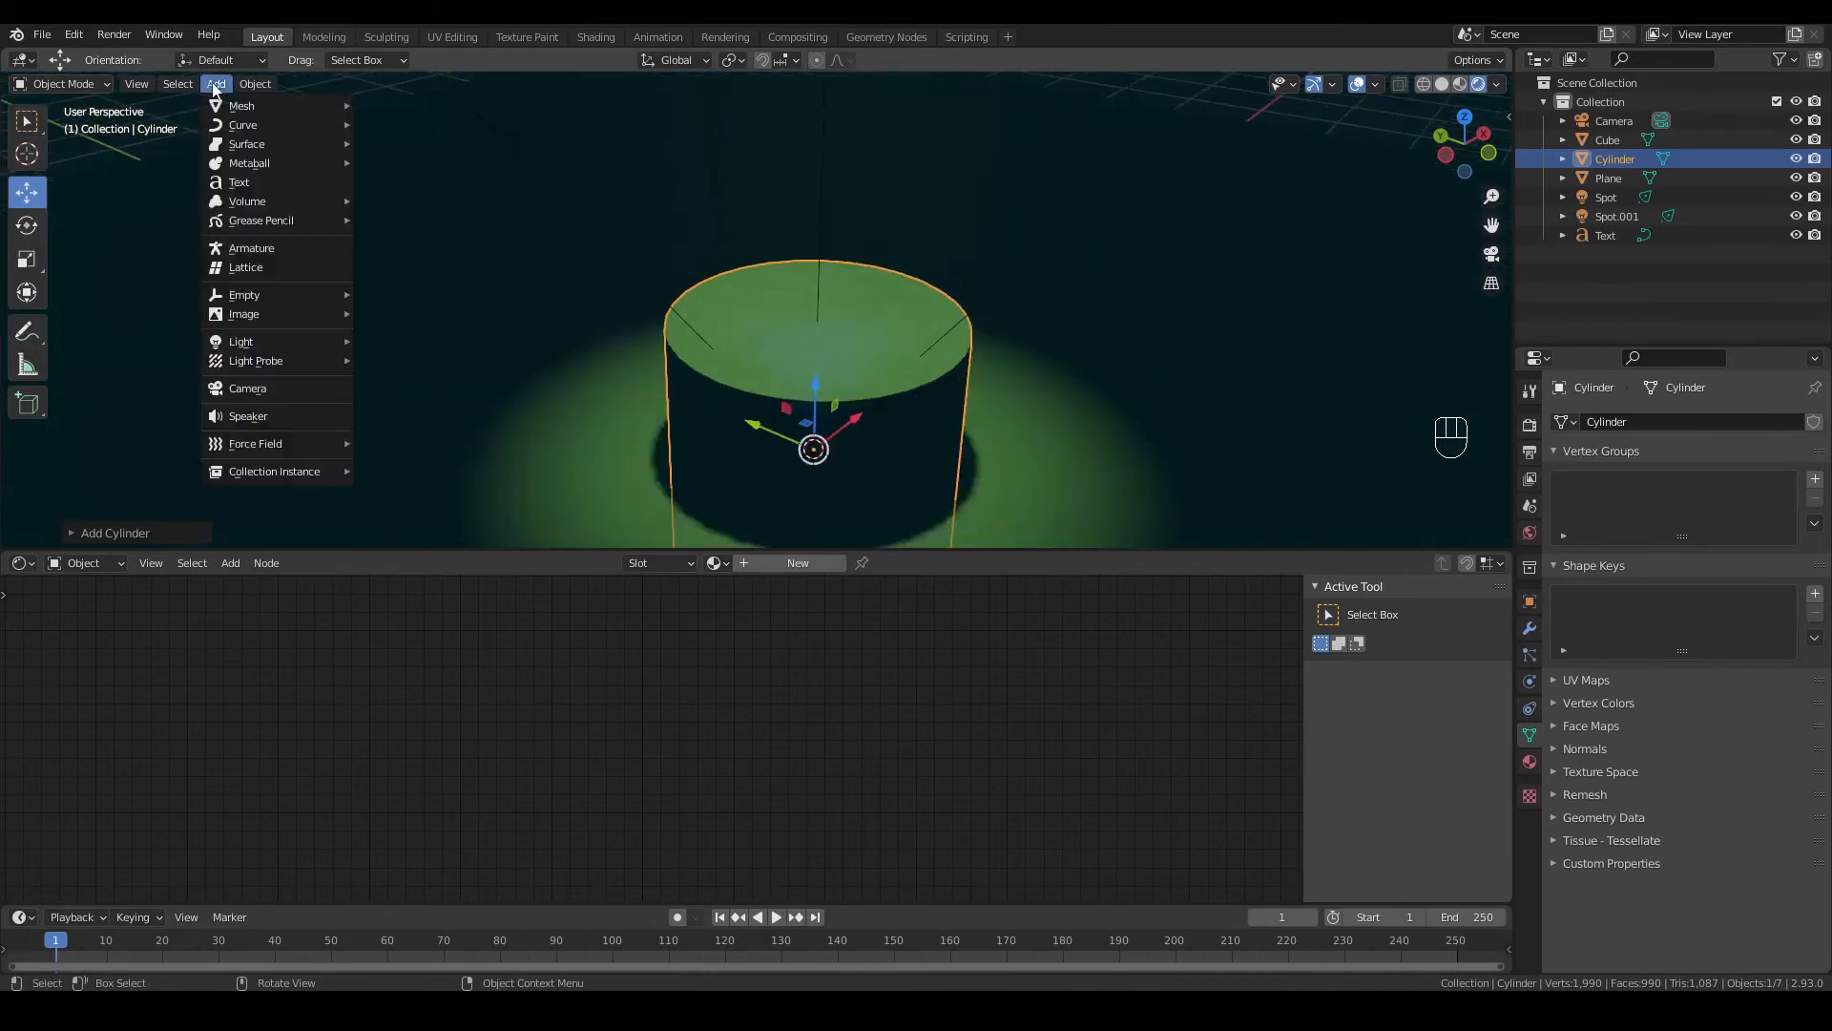
left_click(109, 82)
left_click(63, 127)
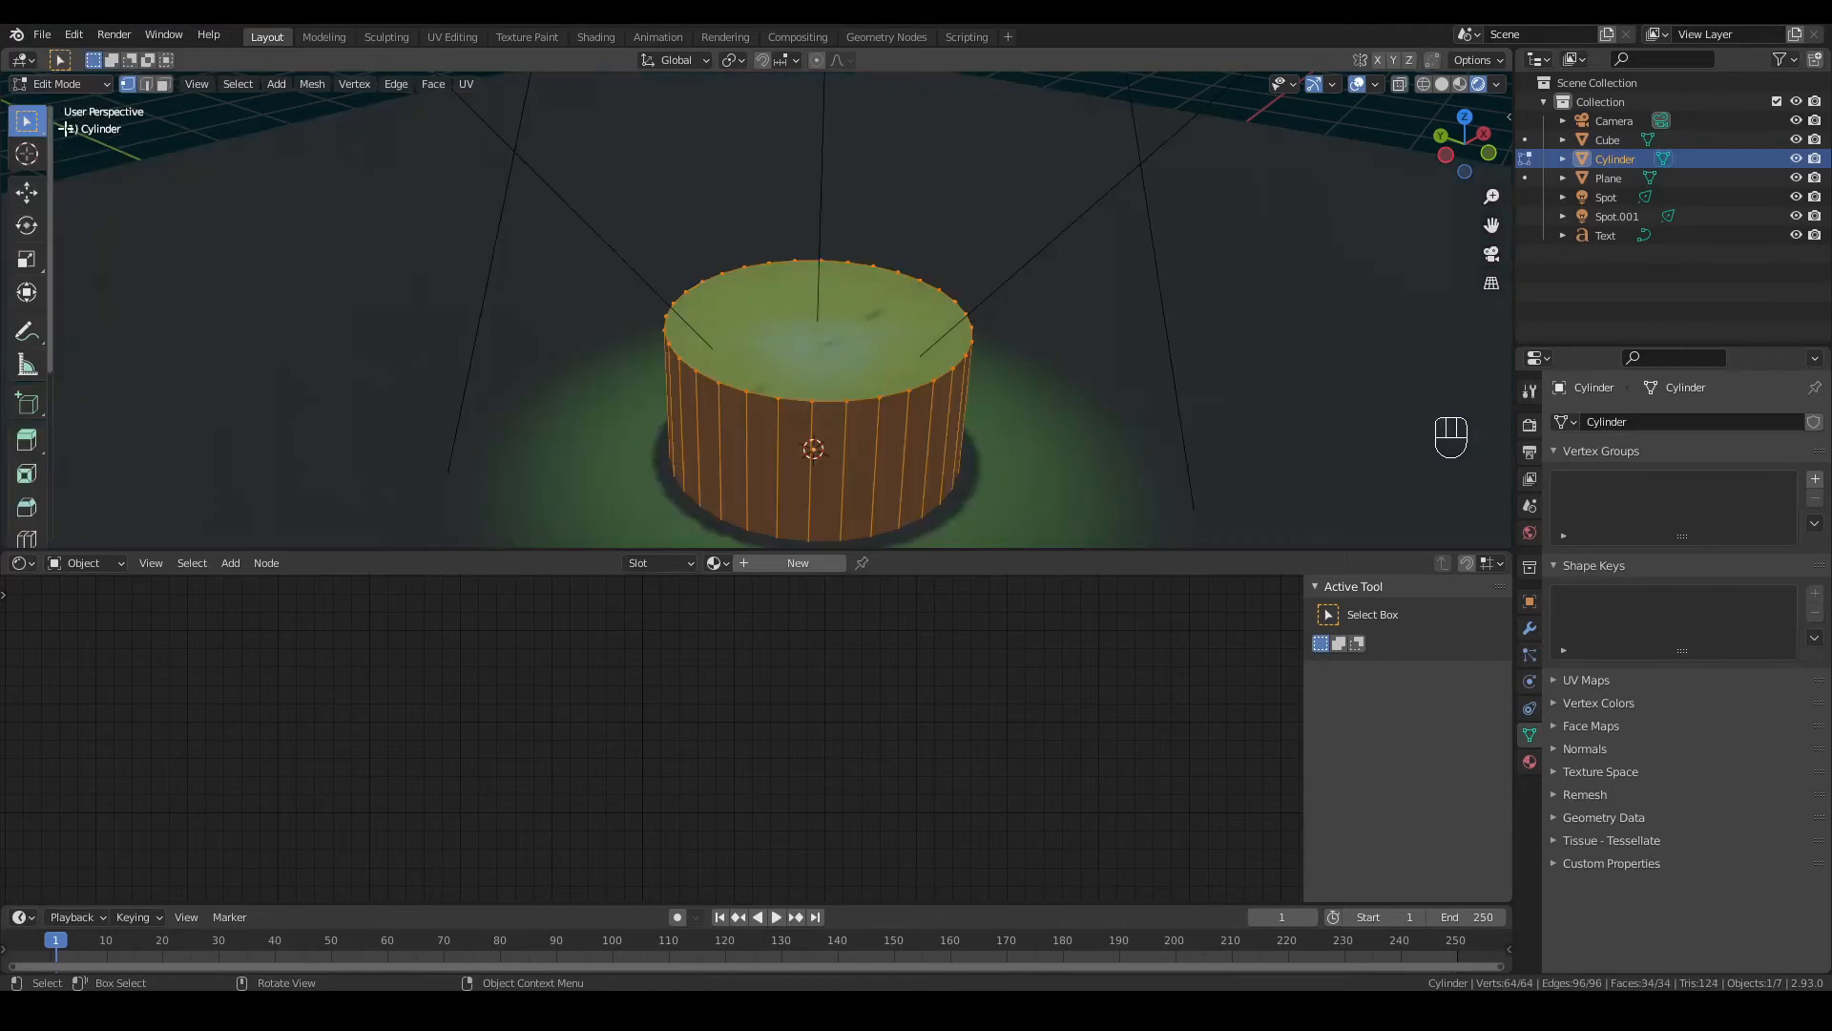
left_click(164, 84)
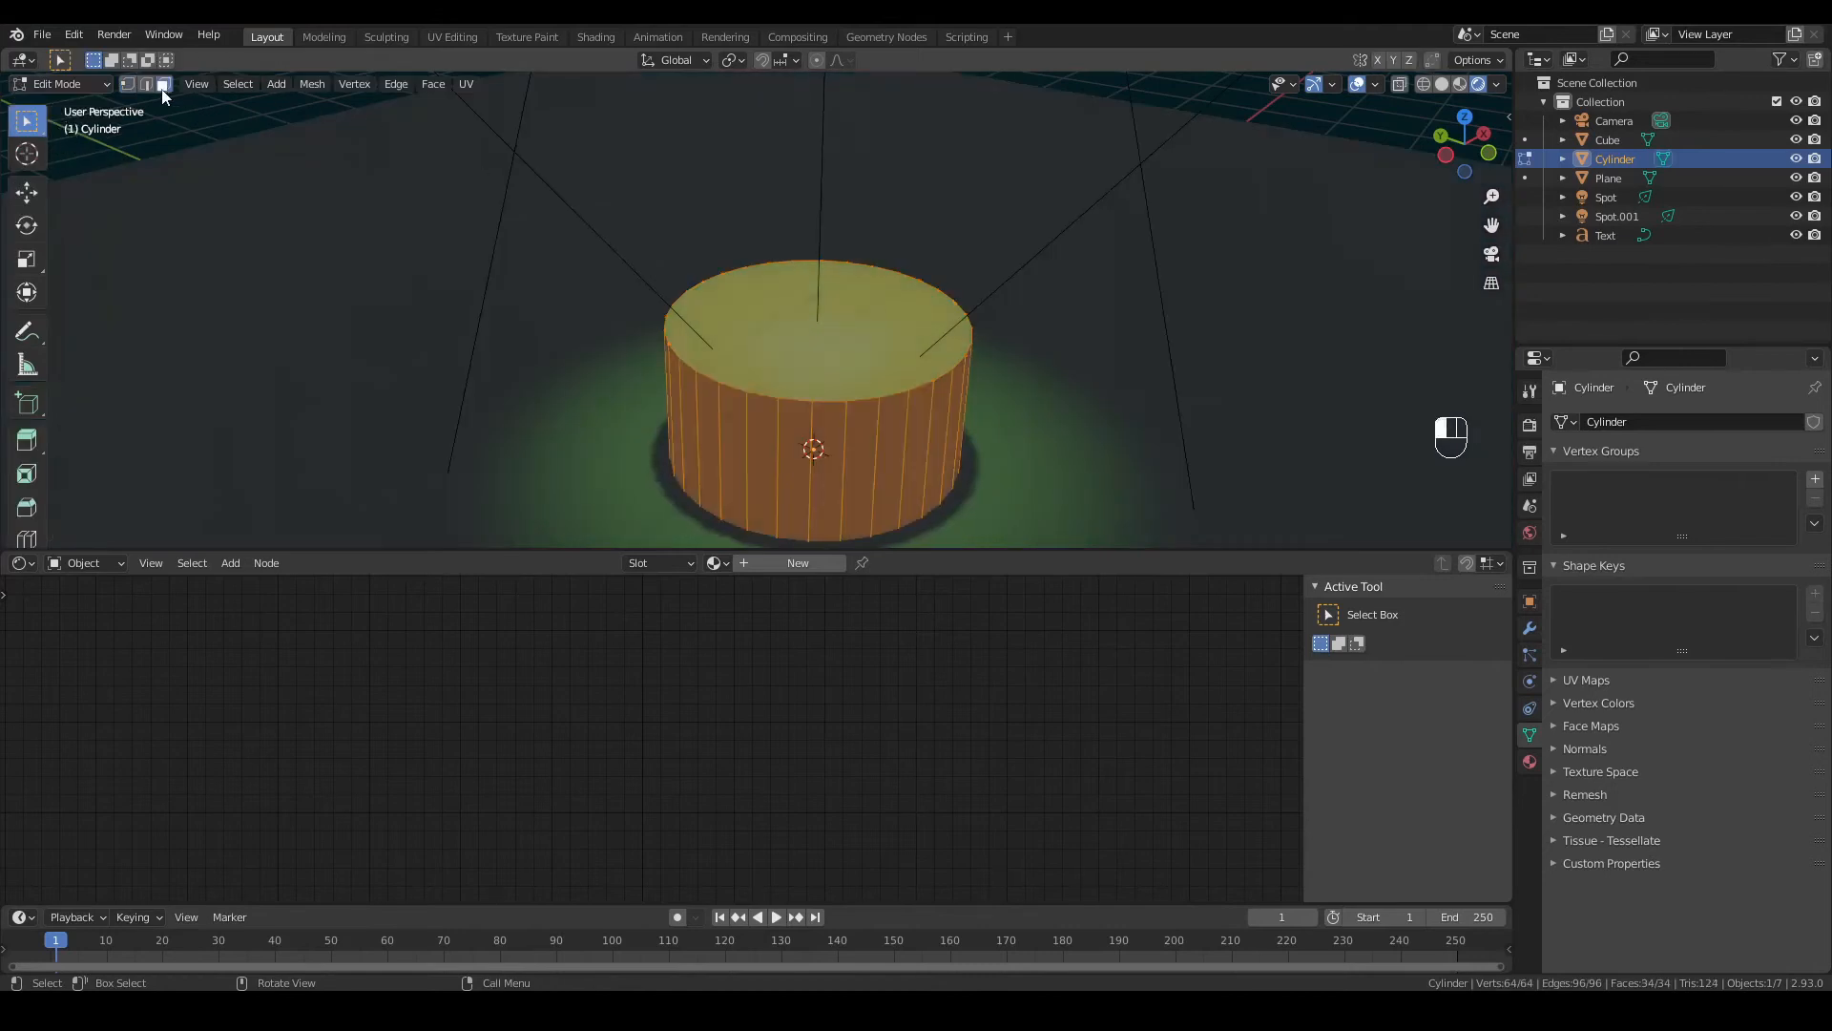
left_click(837, 336)
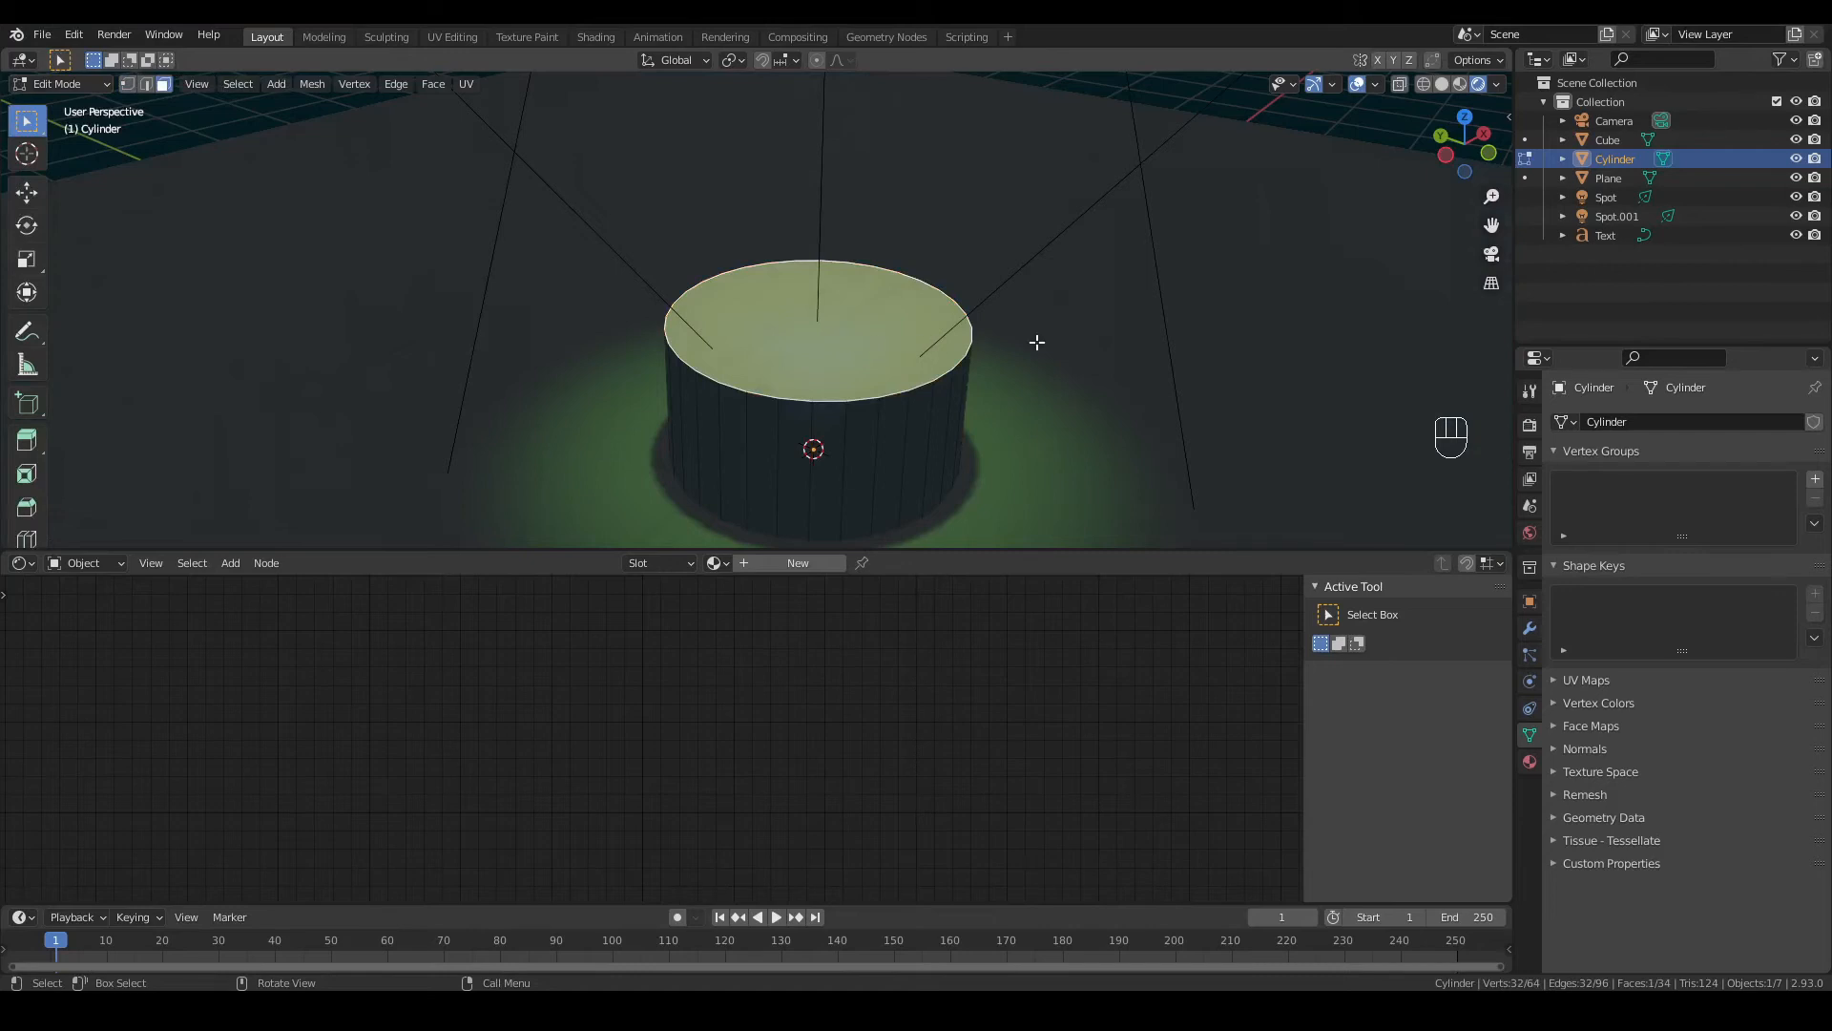
key("i")
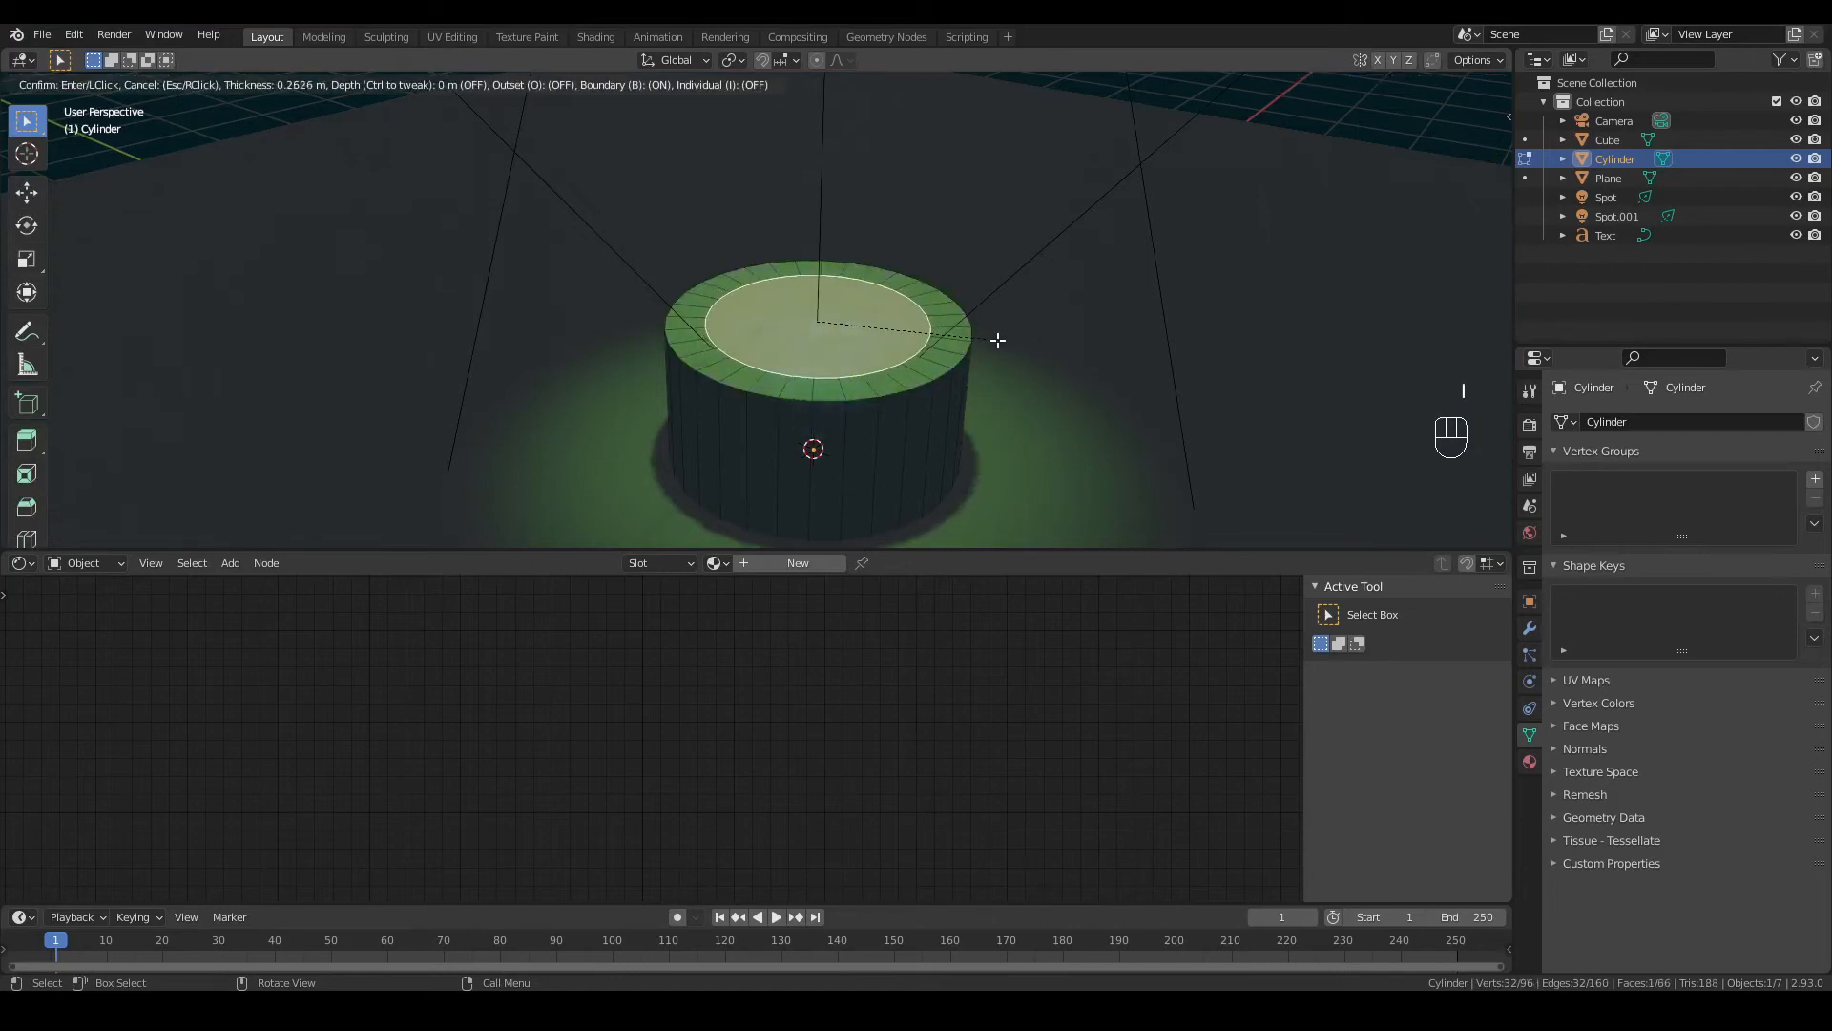
left_click(914, 328)
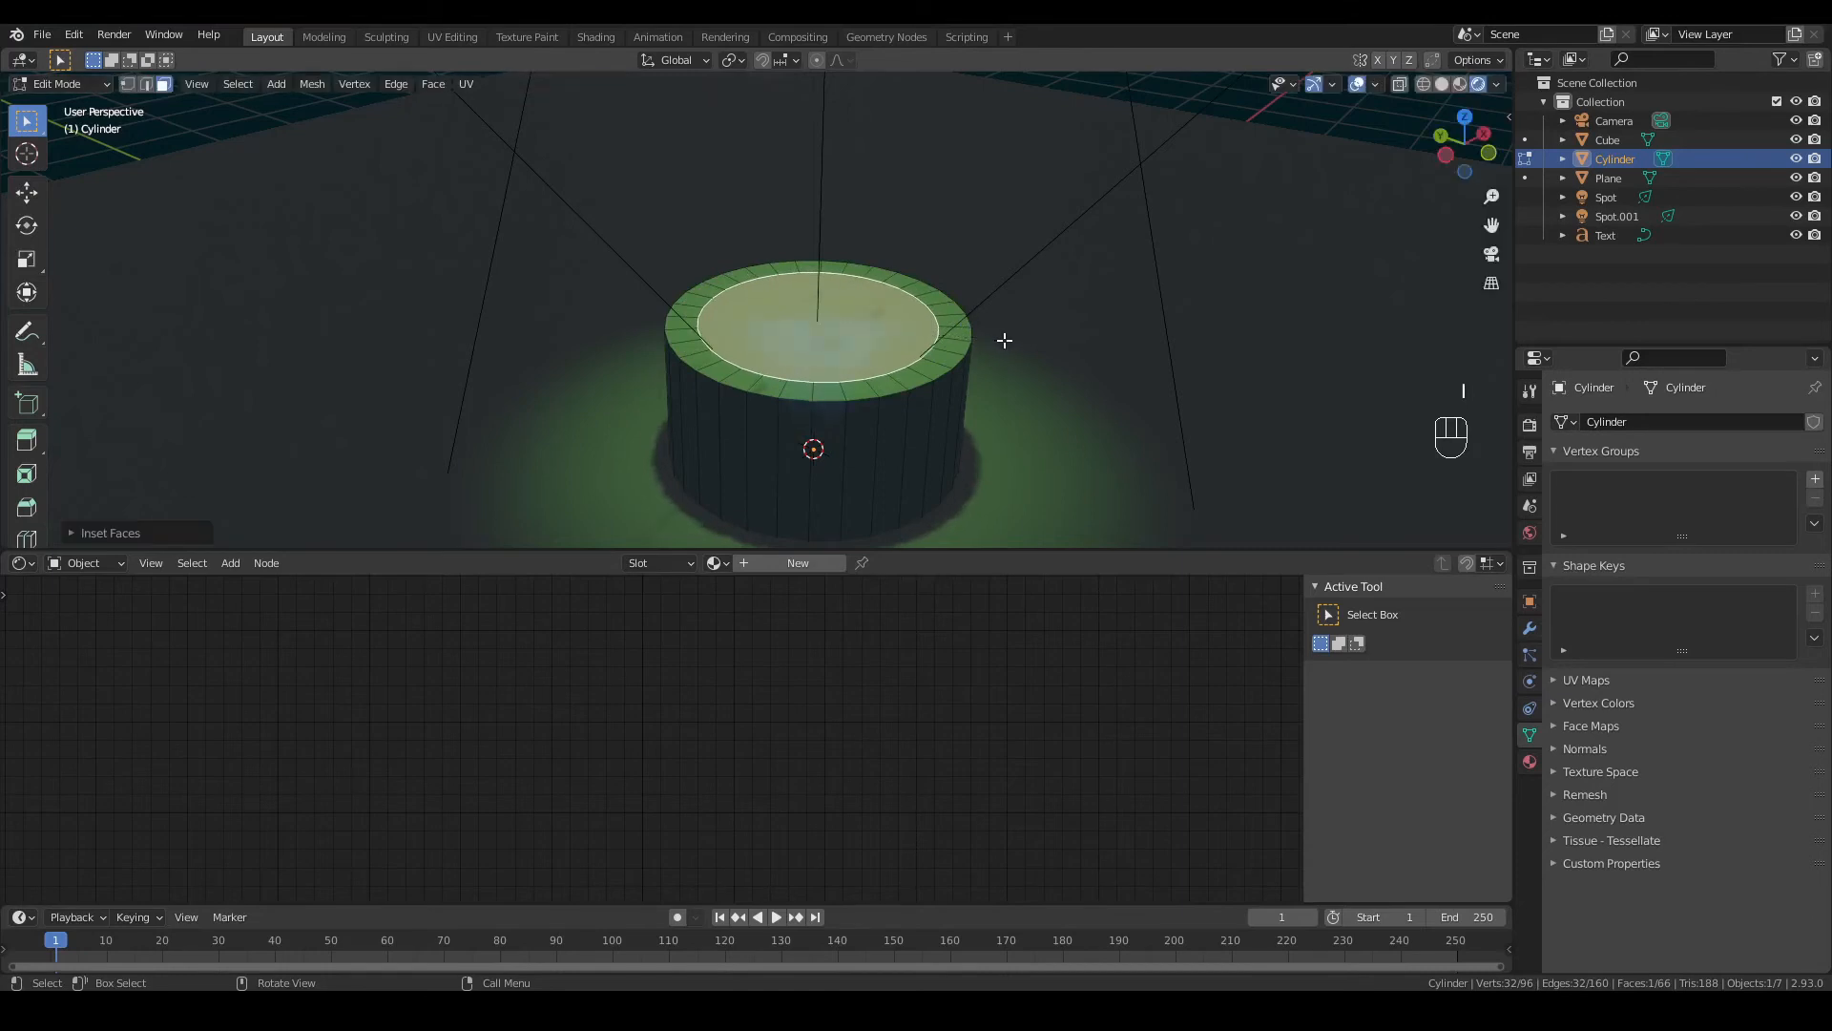
Step: Extrude the inset face down into the cylinder with Extrude Manifold to hollow it, and return to Object Mode
left_click(26, 445)
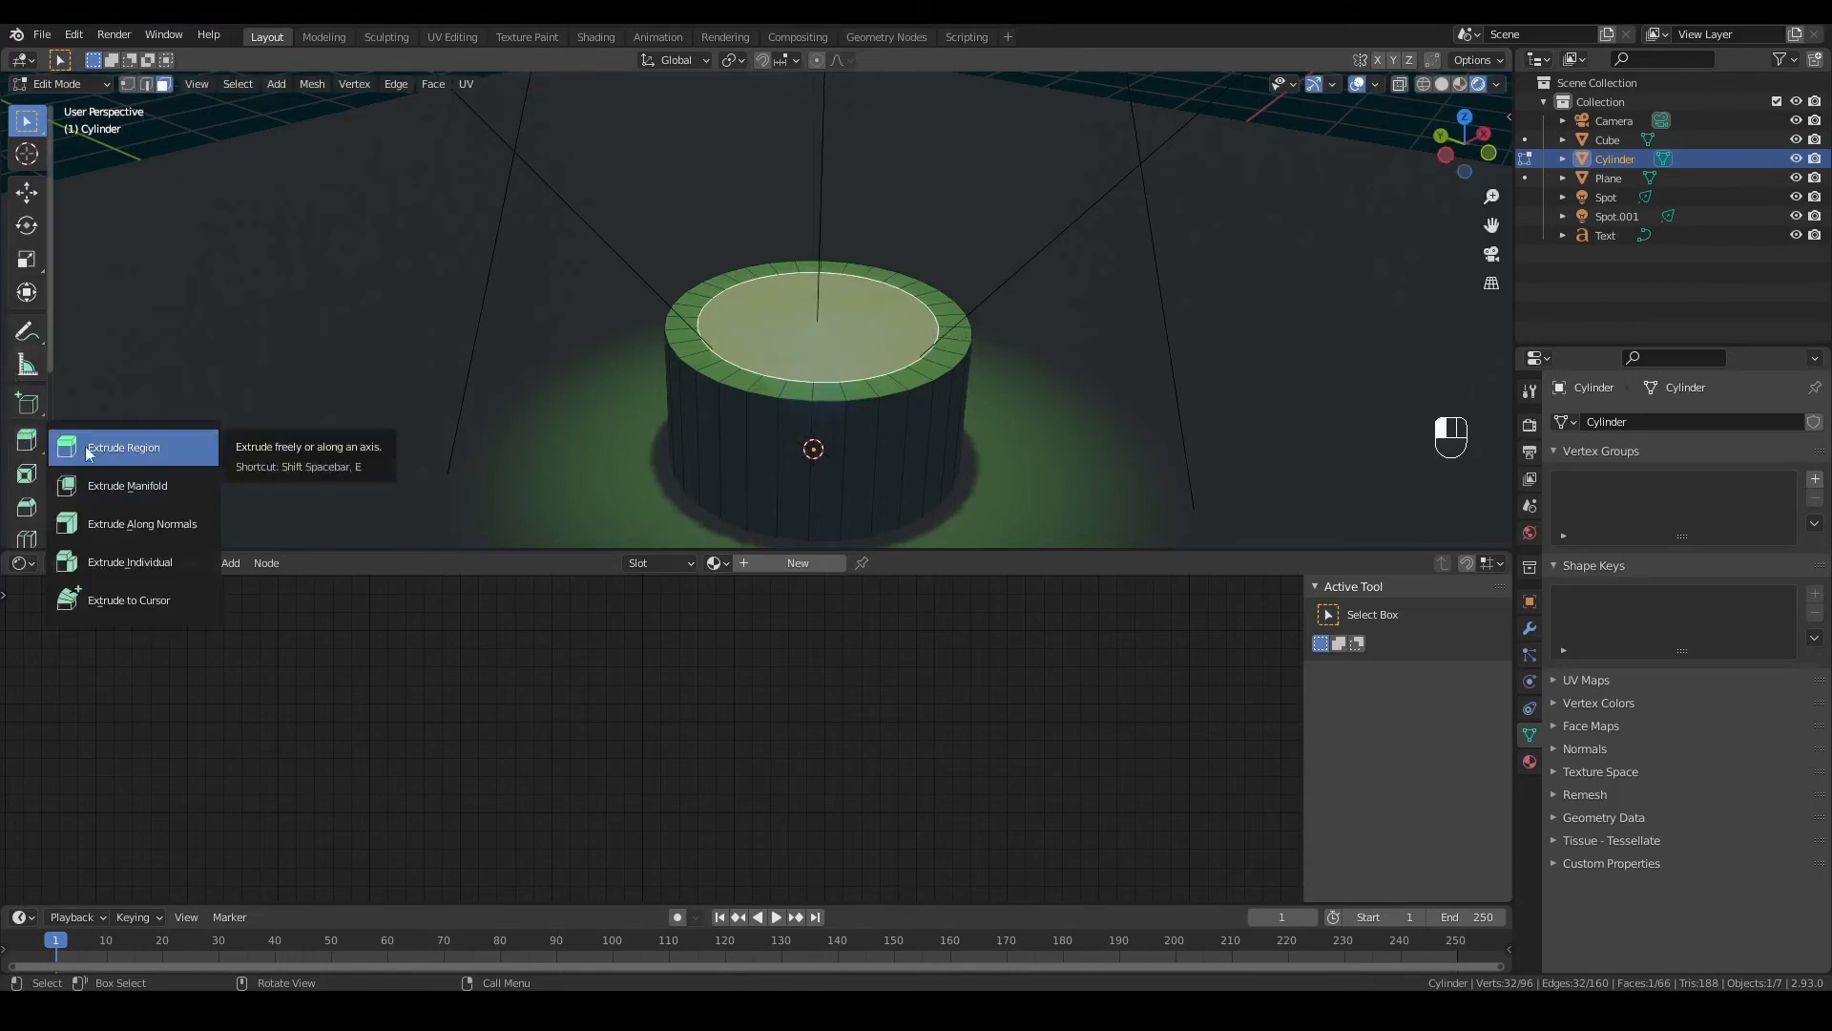
left_click(124, 446)
left_click_drag(820, 226, 820, 335)
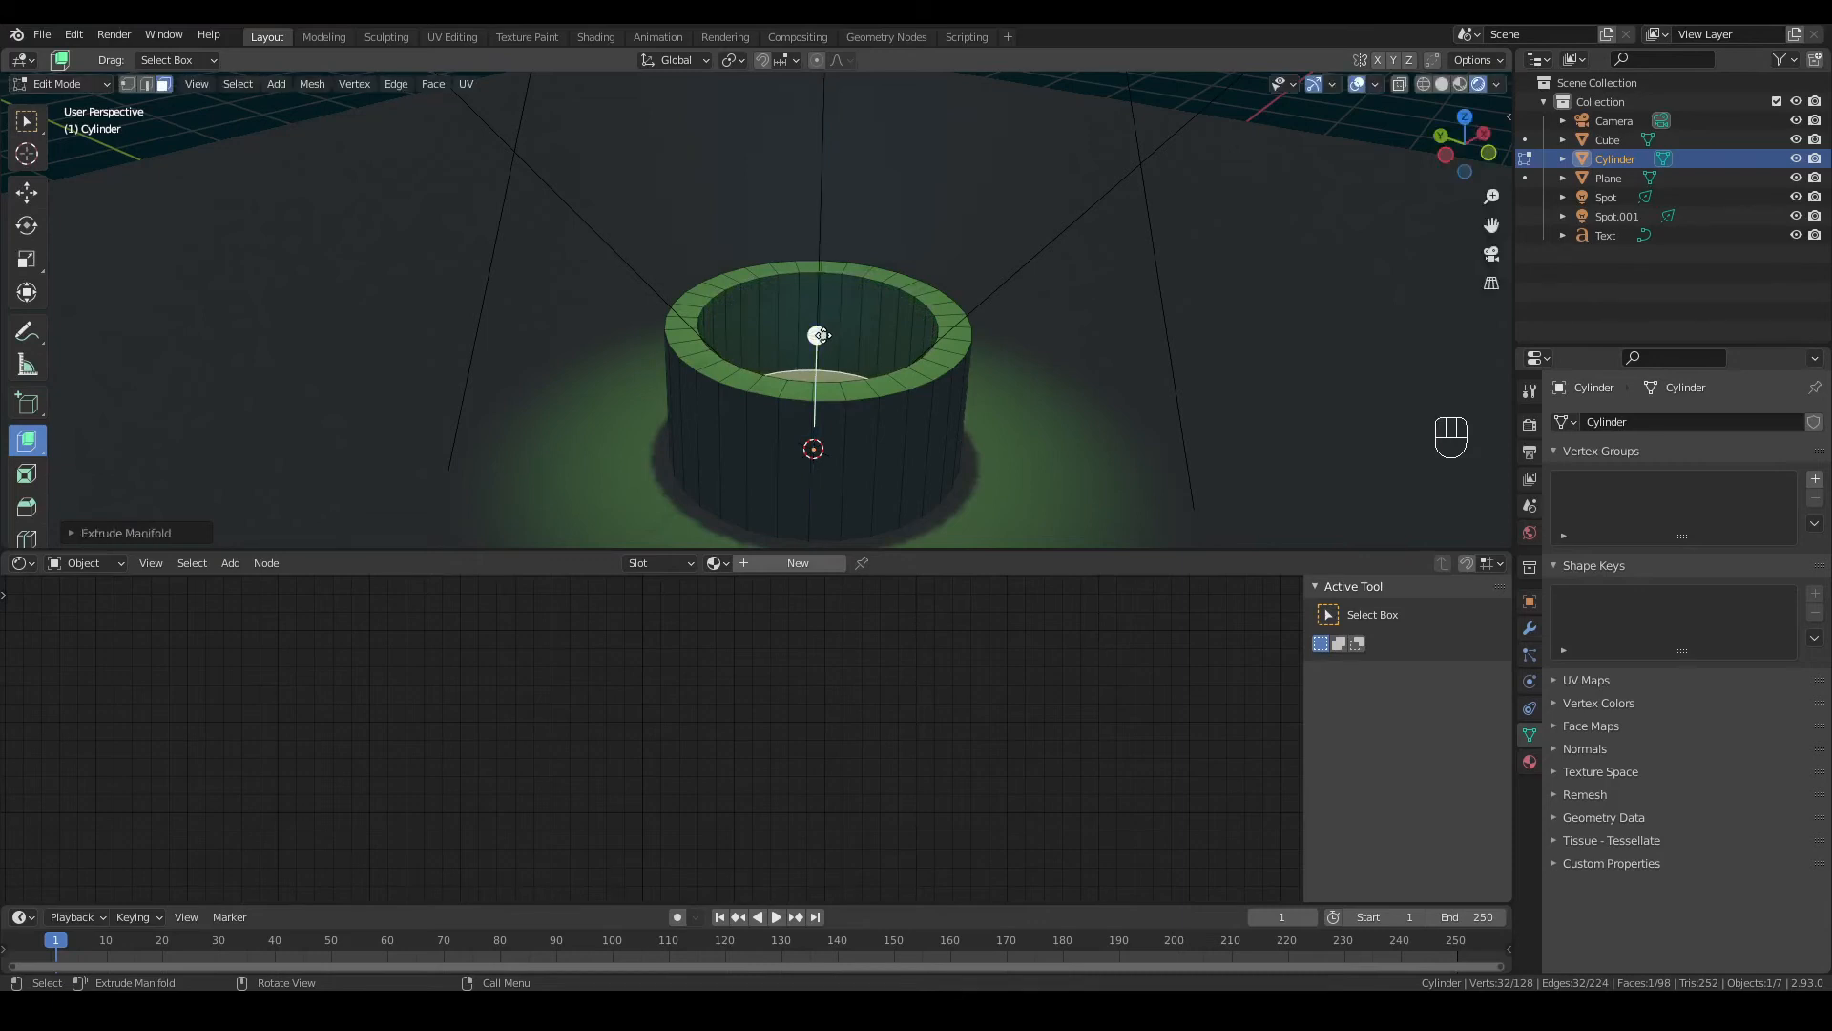
key("Tab")
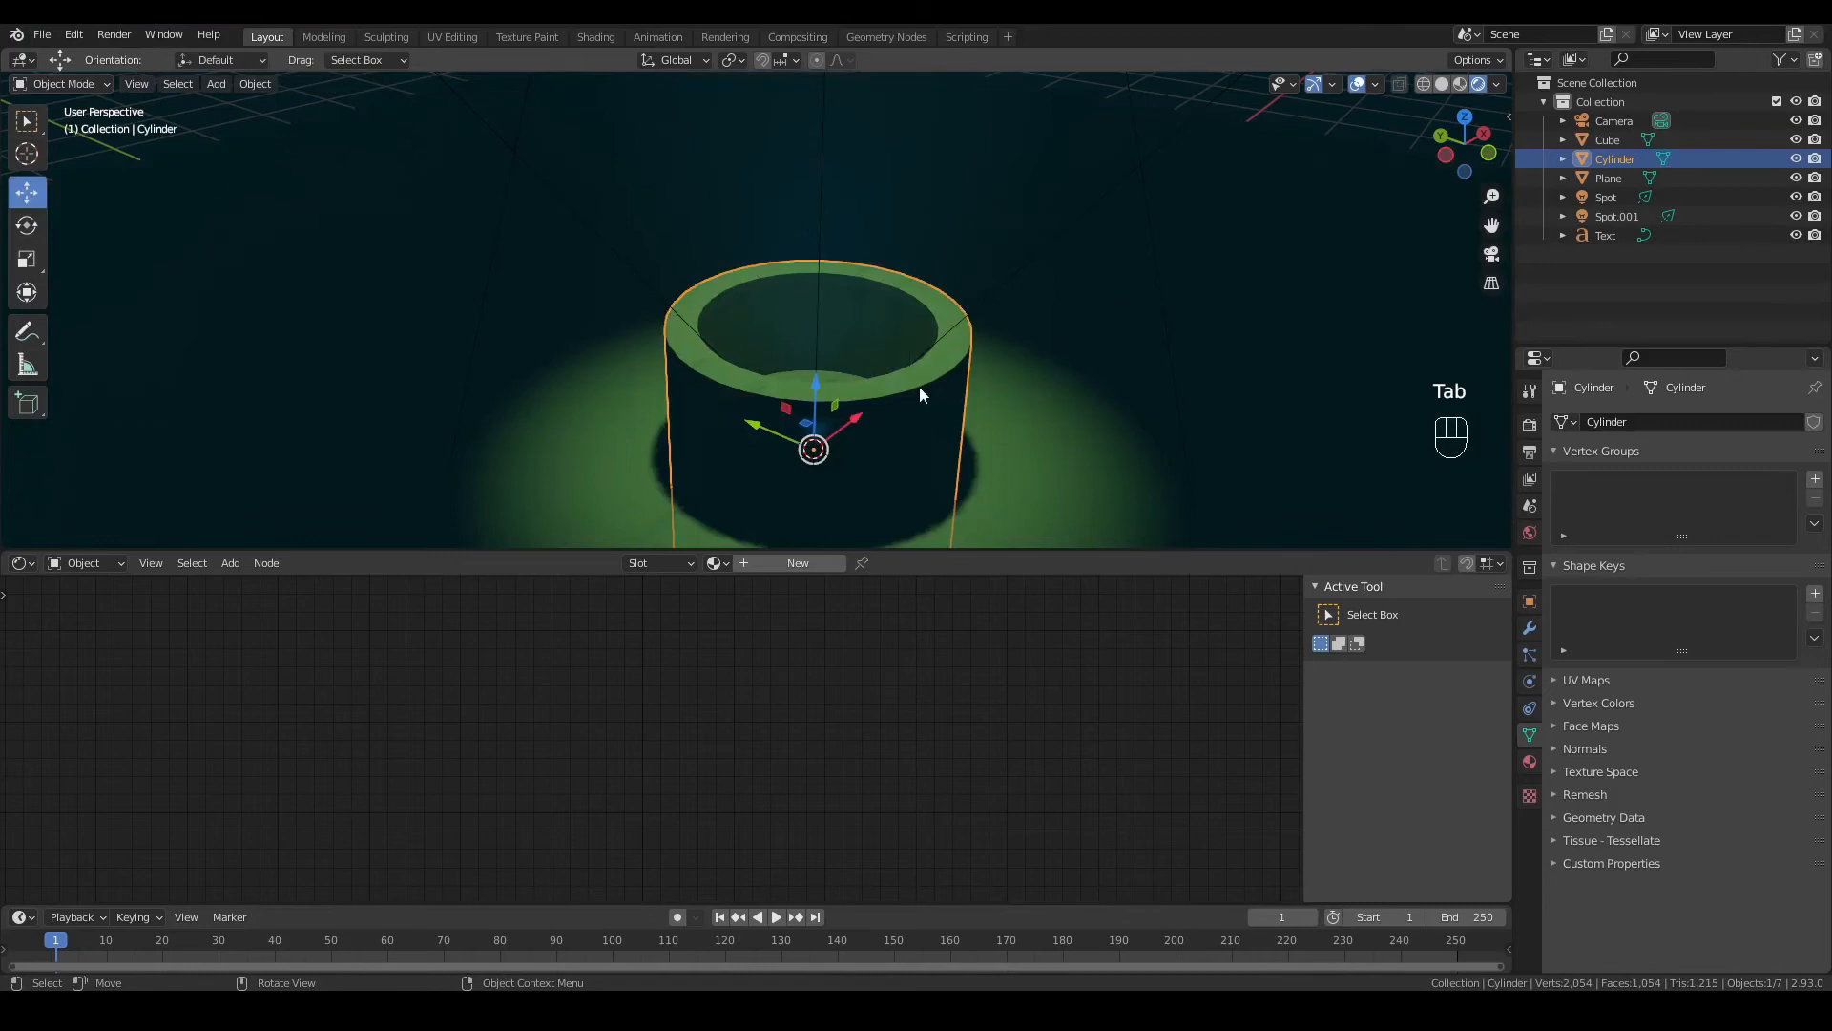
Step: Create a new material for the cylinder and darken its base color to light grey
left_click(764, 565)
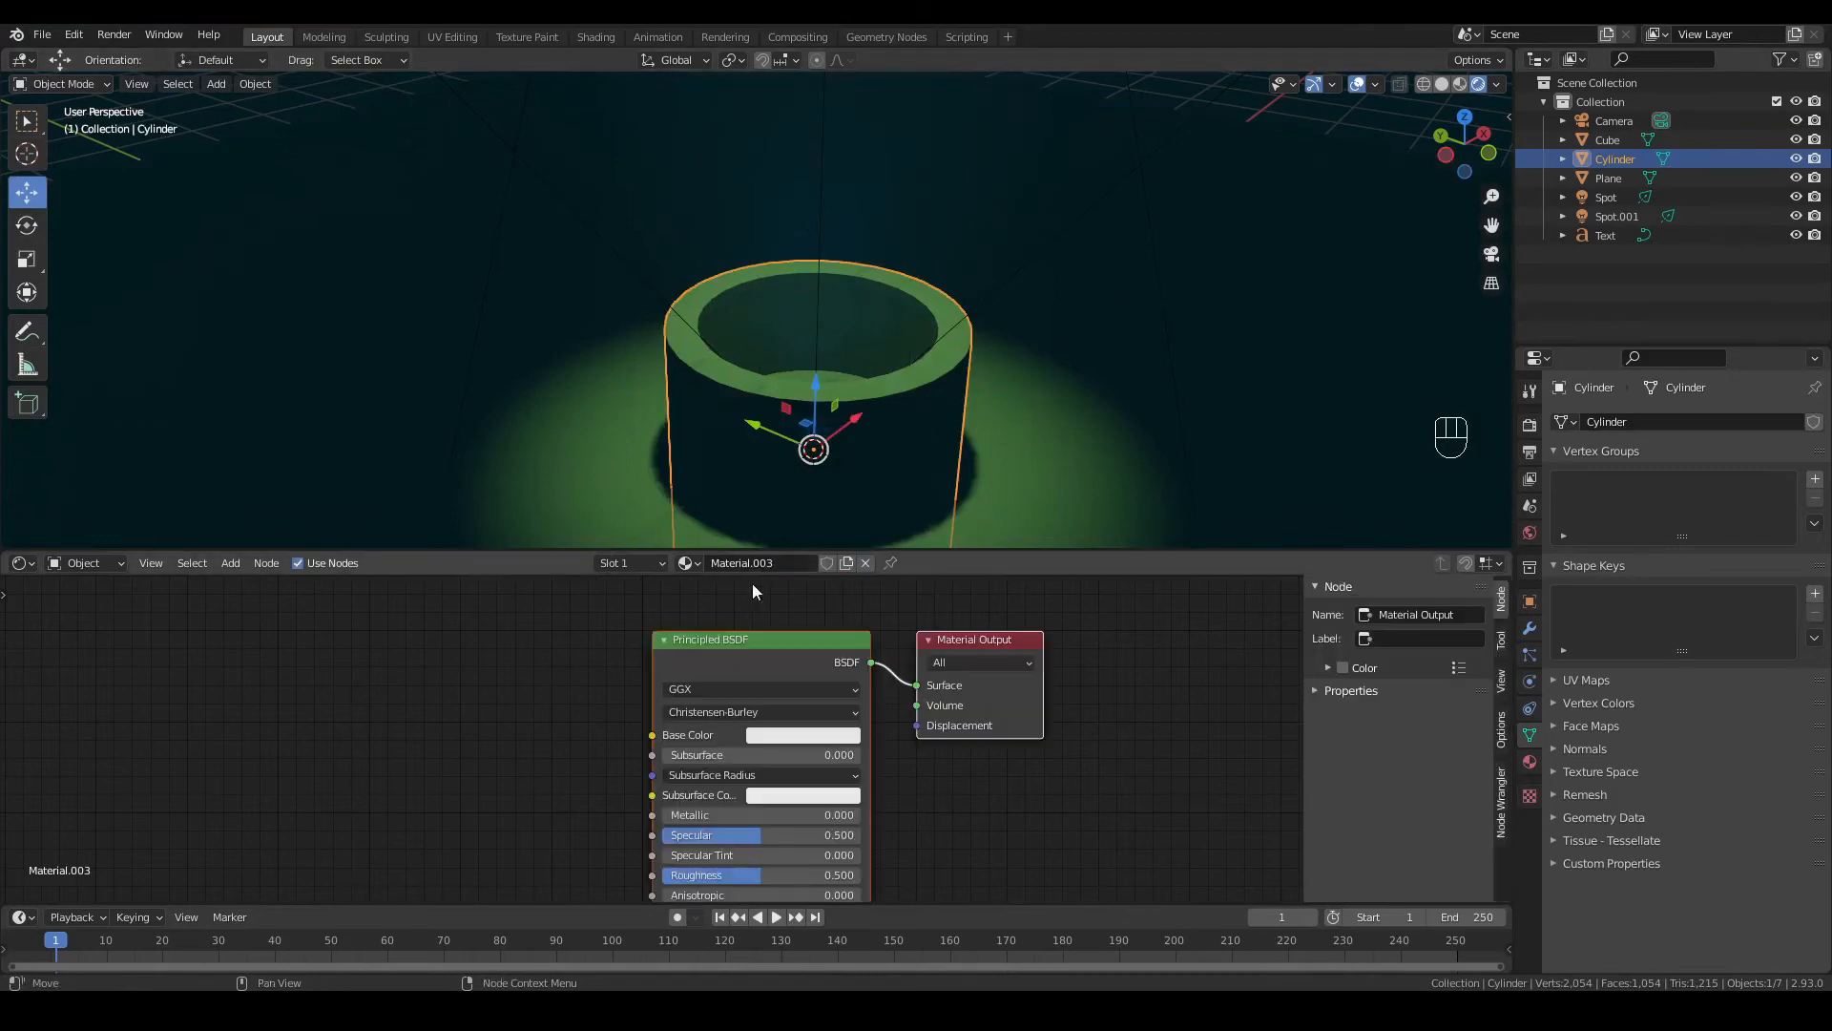
scroll(546, 682, "up", 1)
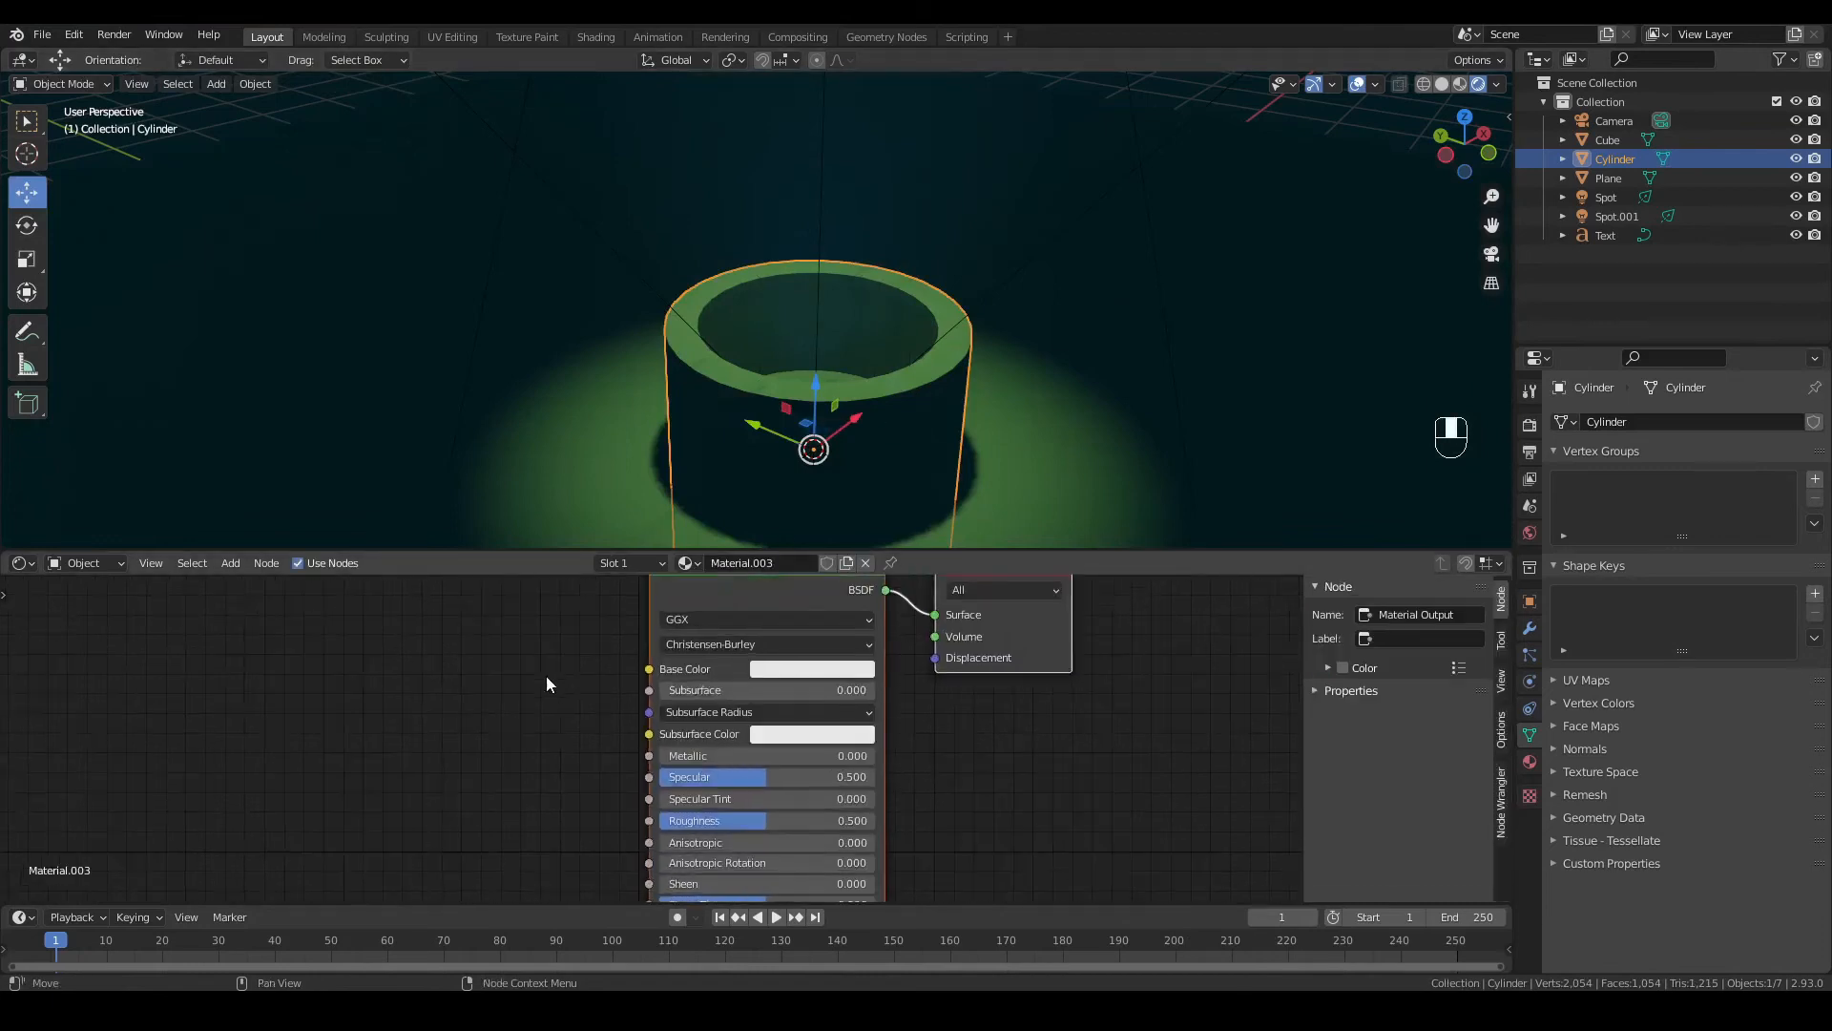
left_click(800, 671)
left_click_drag(922, 404, 922, 426)
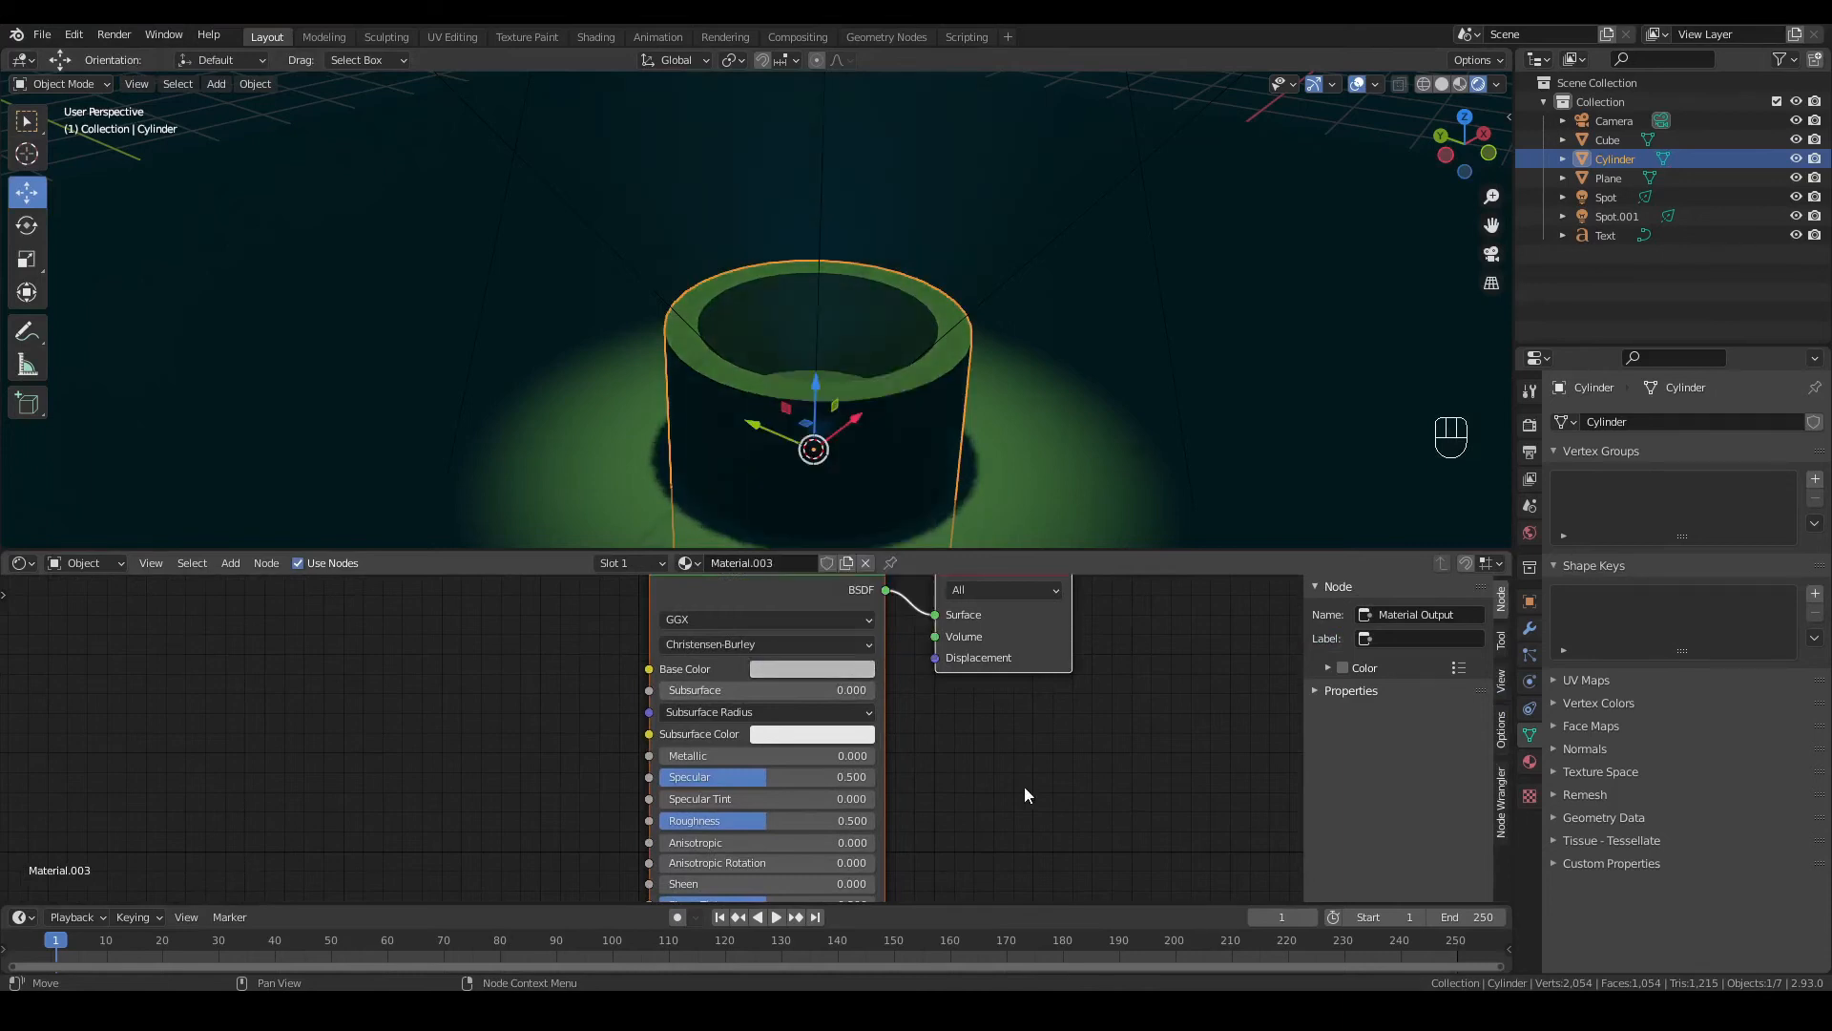
Step: Set the cylinder material's Metallic to about 0.973 and Roughness to about 0.136, and deselect the cylinder
middle_click_drag(1024, 788, 1055, 716)
left_click_drag(707, 683, 902, 694)
left_click_drag(789, 749, 711, 748)
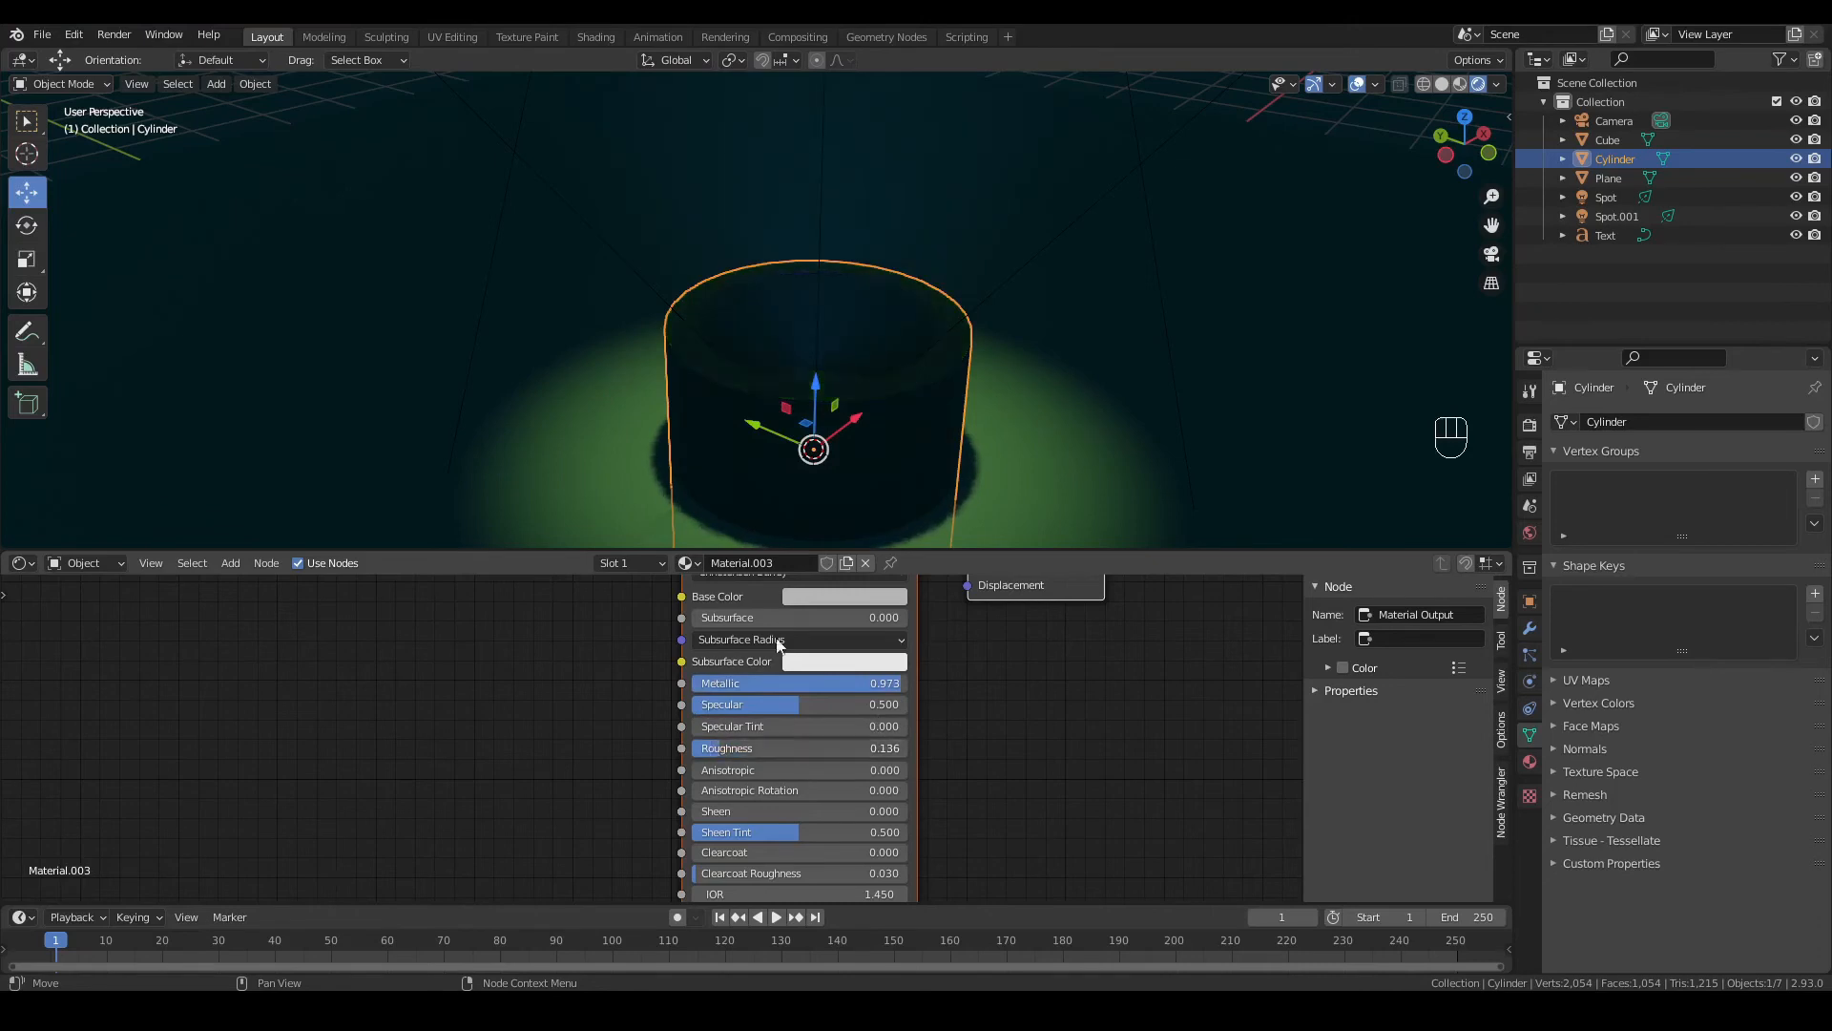
middle_click_drag(1148, 315, 1090, 366)
scroll(1090, 367, "down", 4)
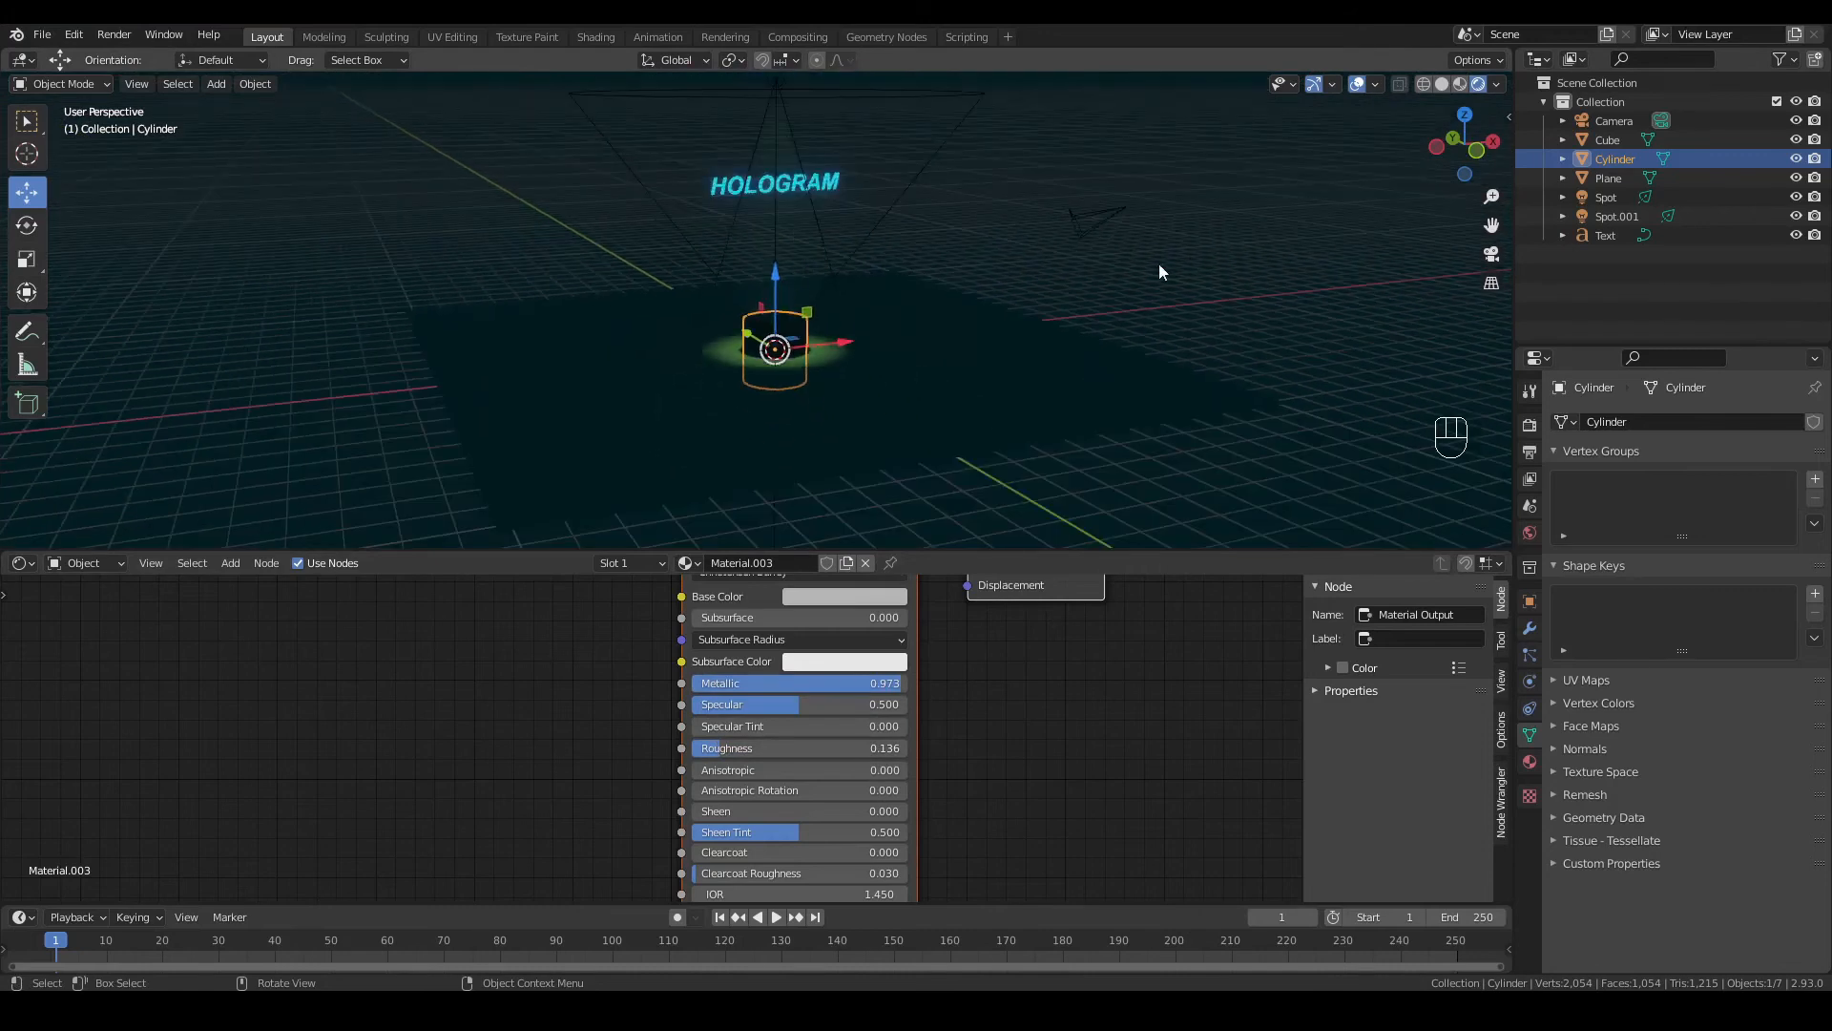
left_click(1192, 263)
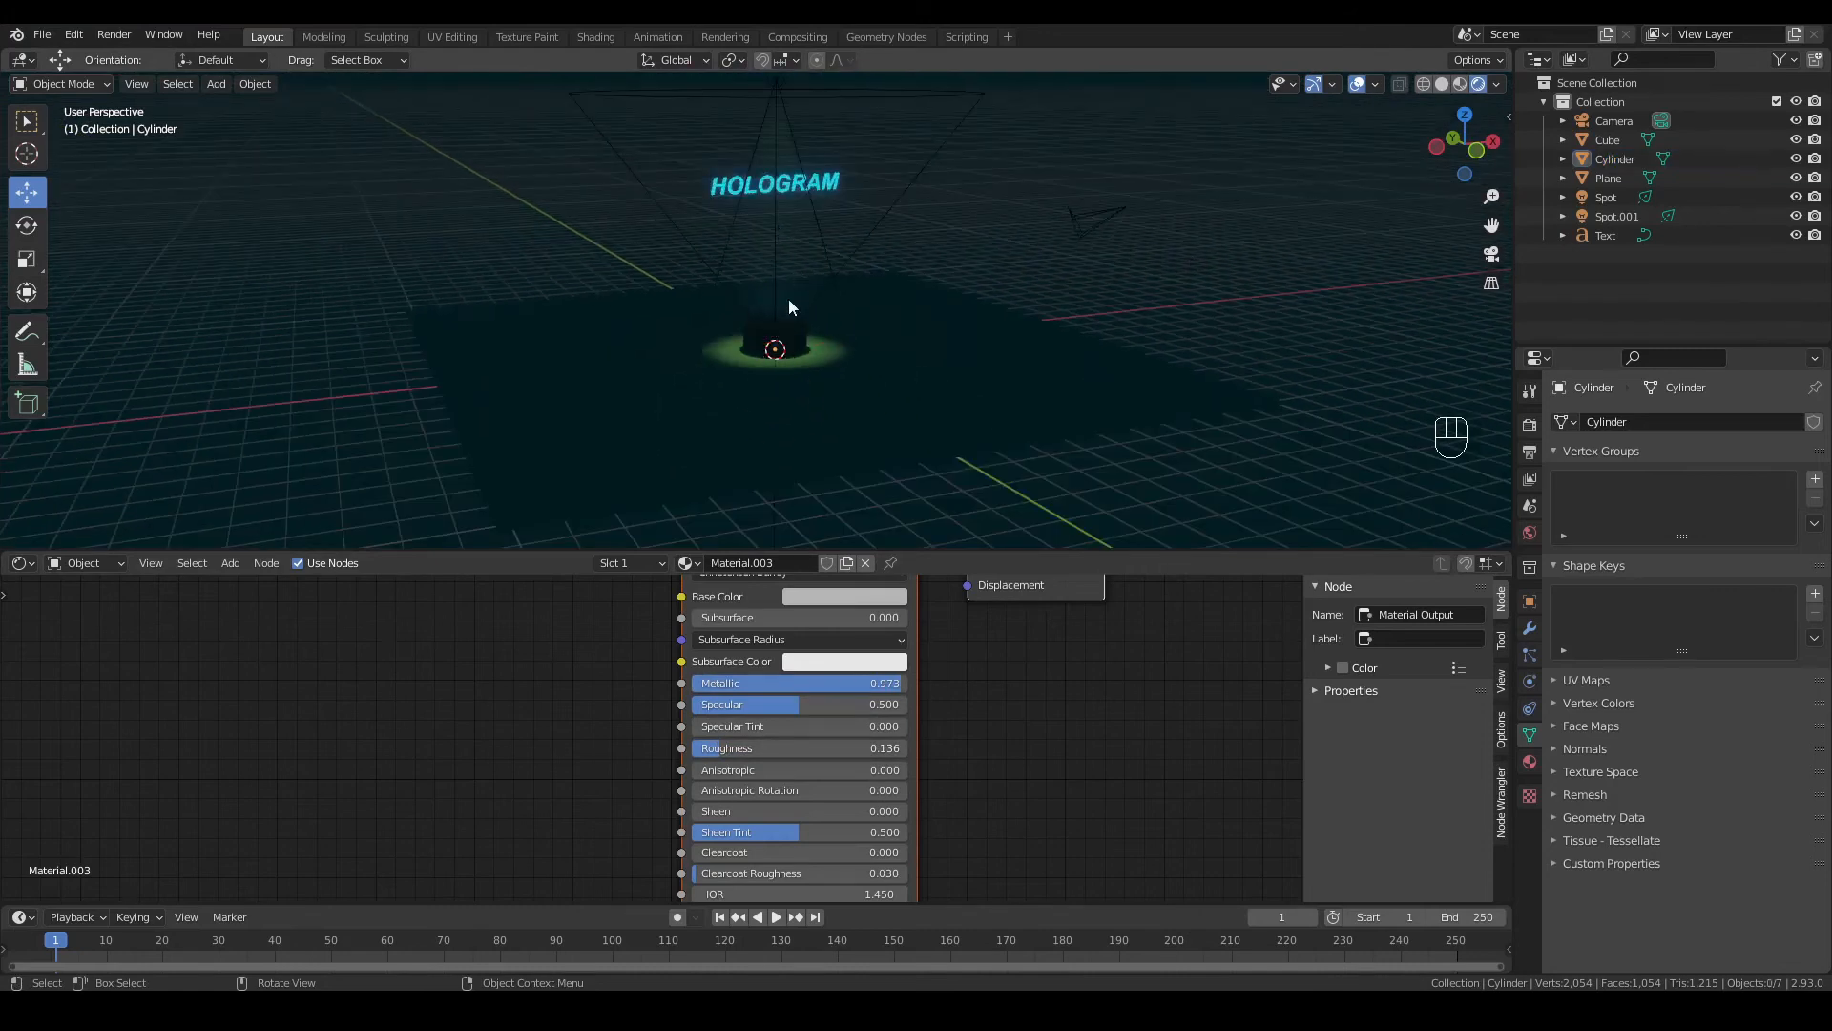
scroll(987, 317, "up", 2)
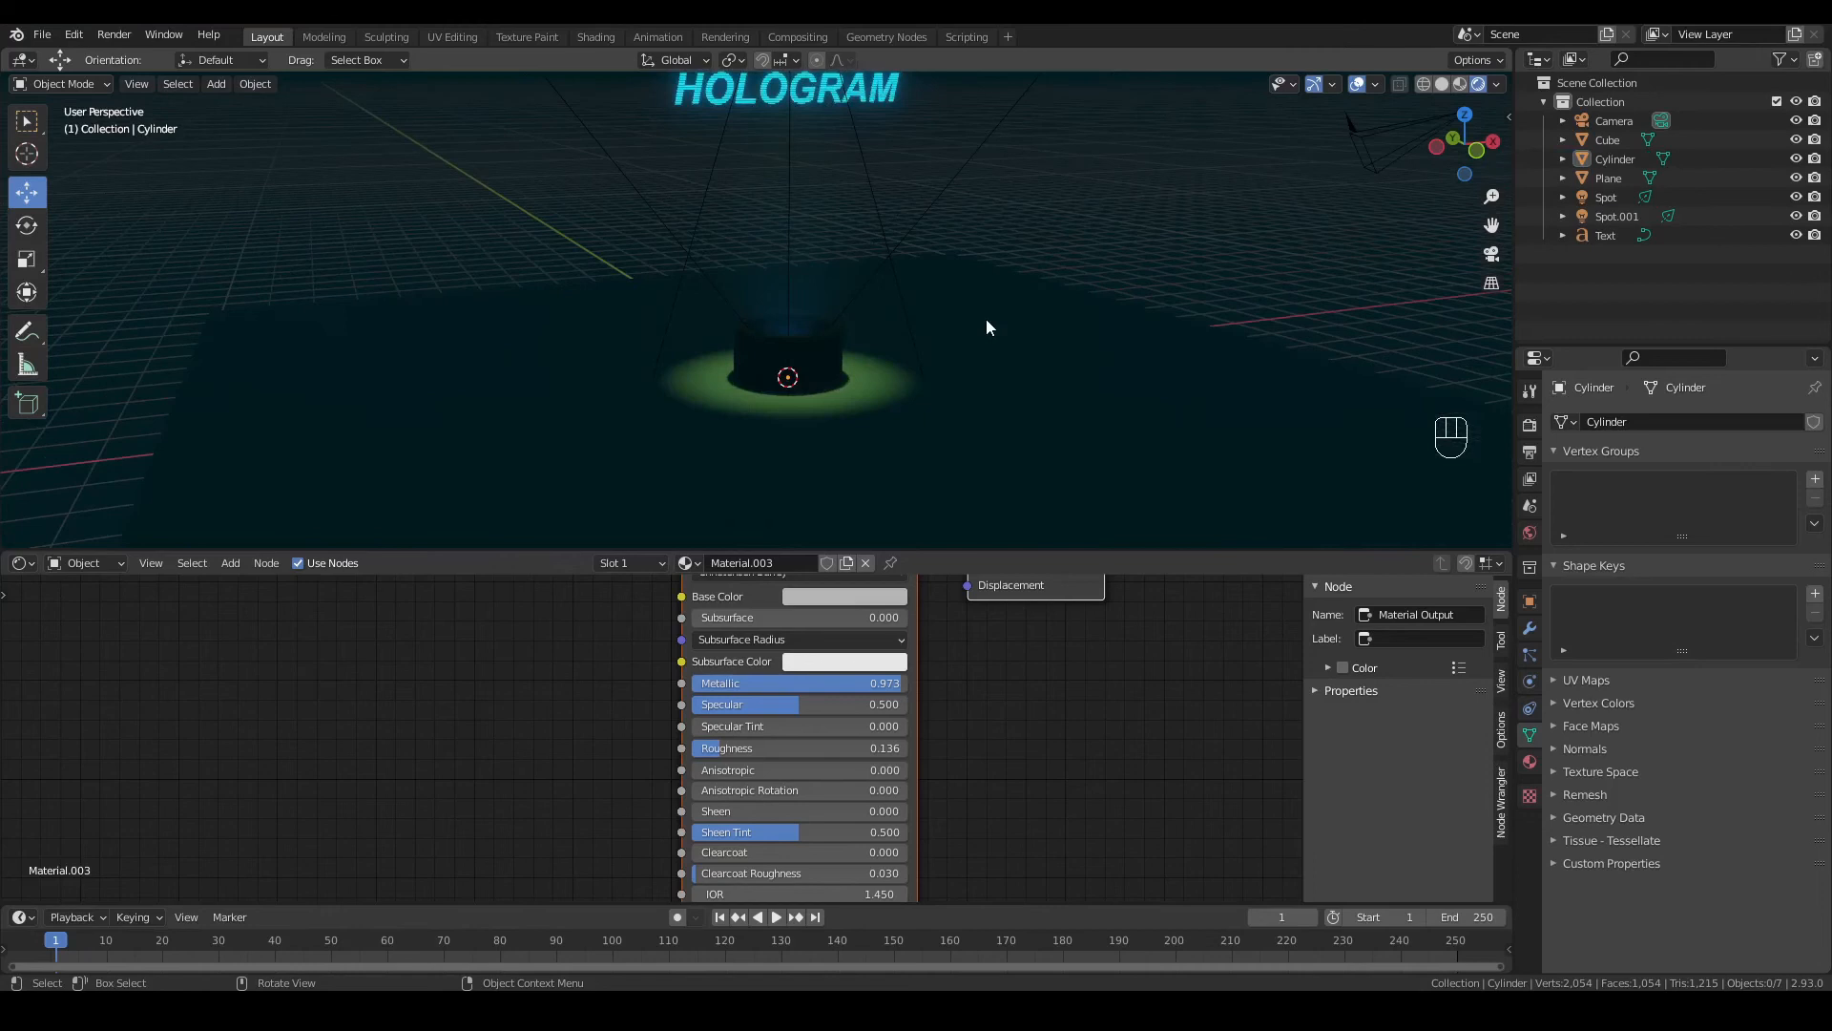
Step: Align the scene camera to the front view so it frames the text and cylinder
key("KP_1")
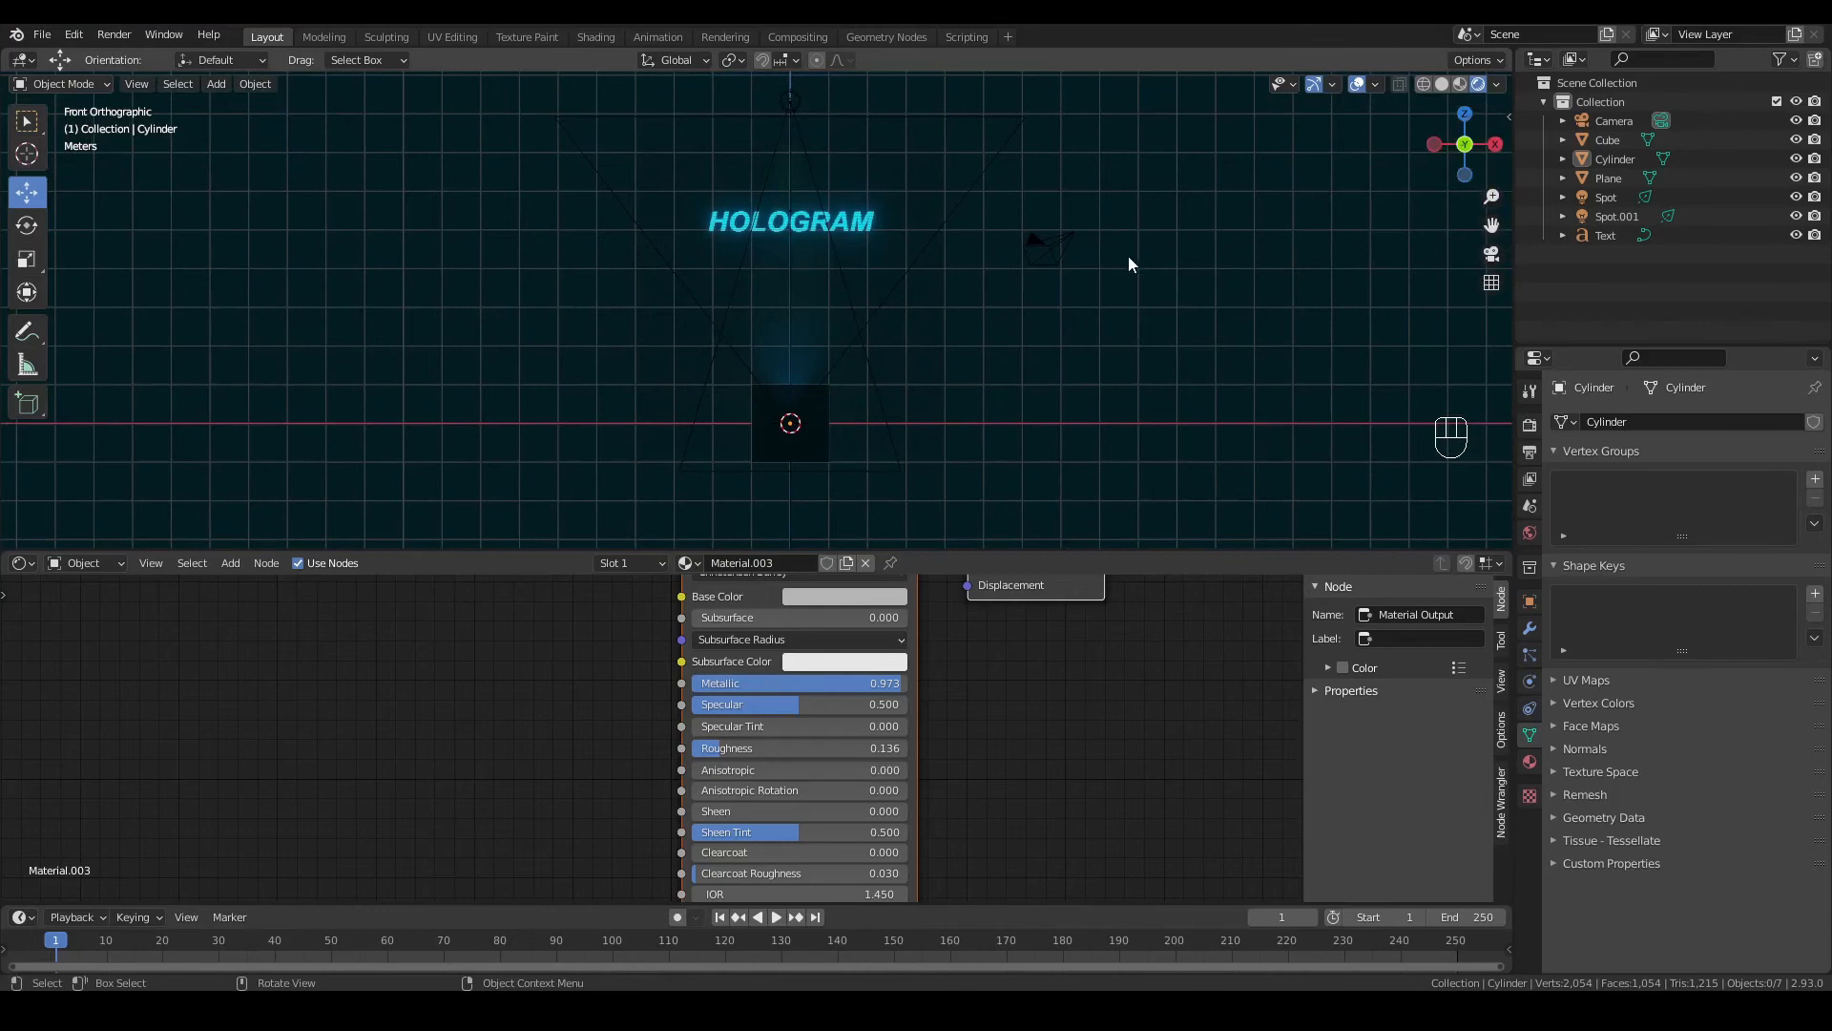
scroll(1127, 259, "up", 2)
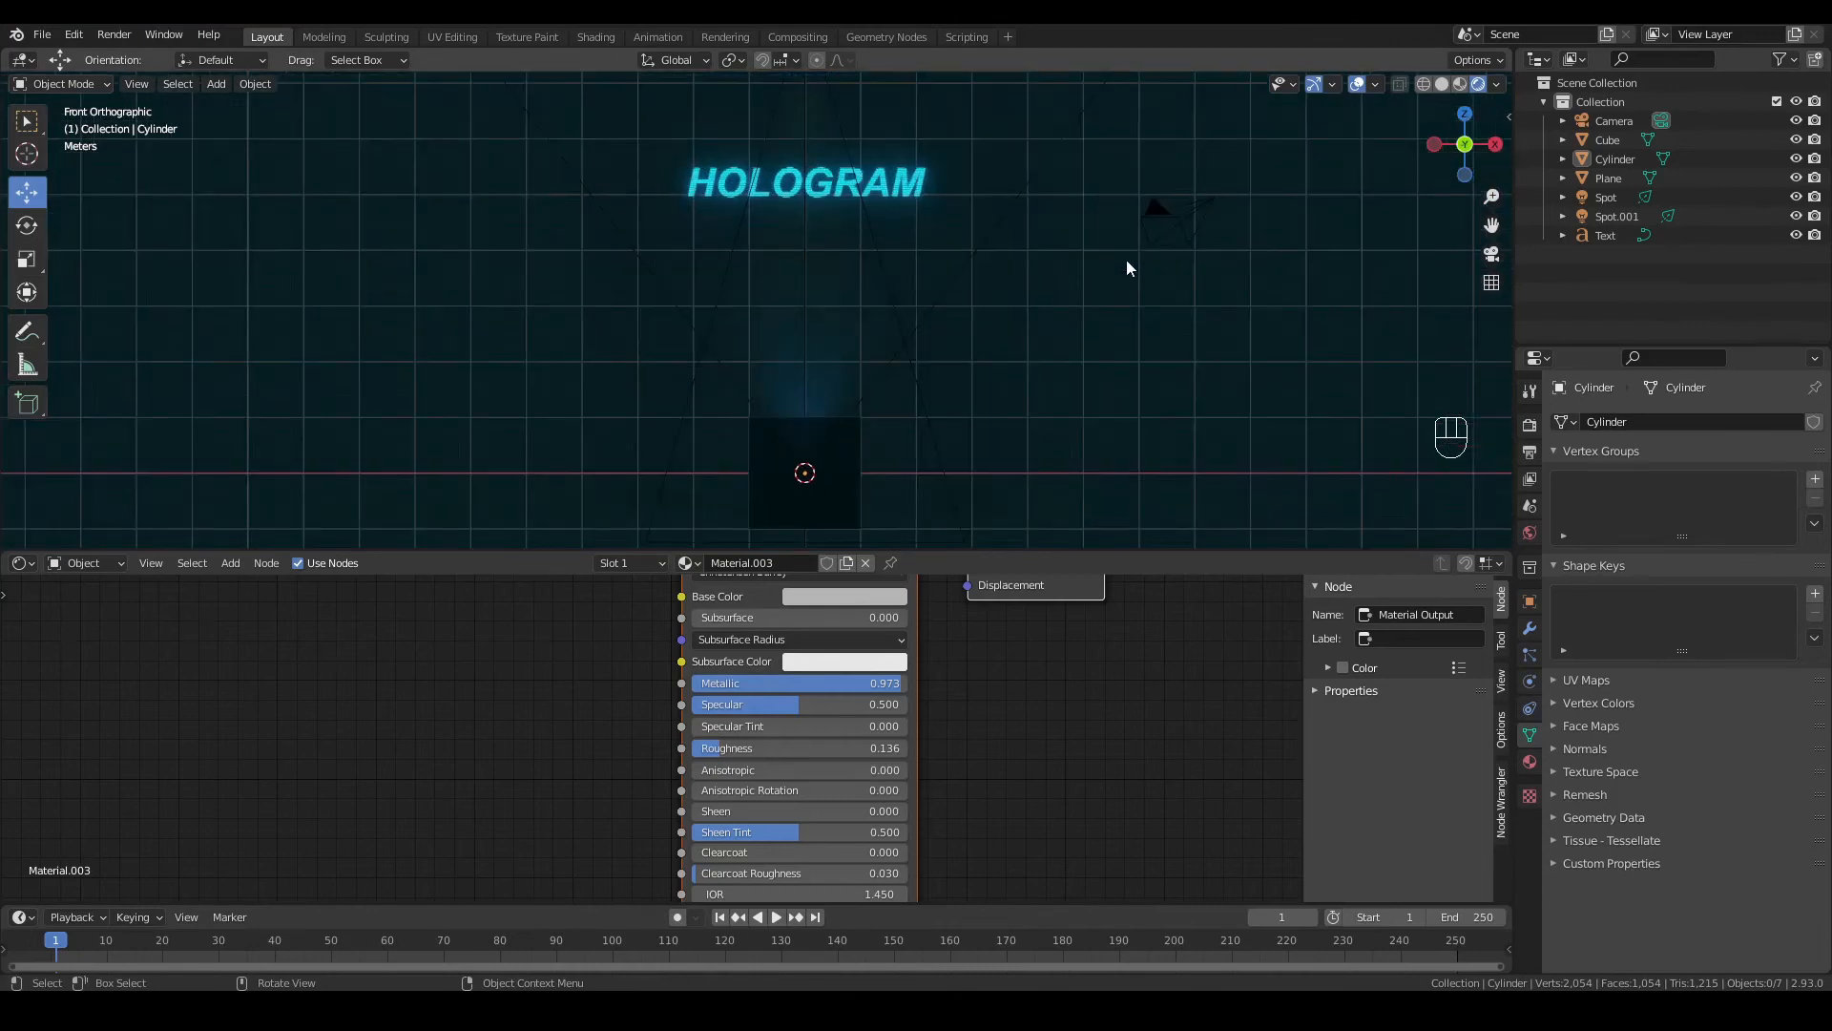
left_click_drag(1167, 546, 1167, 665)
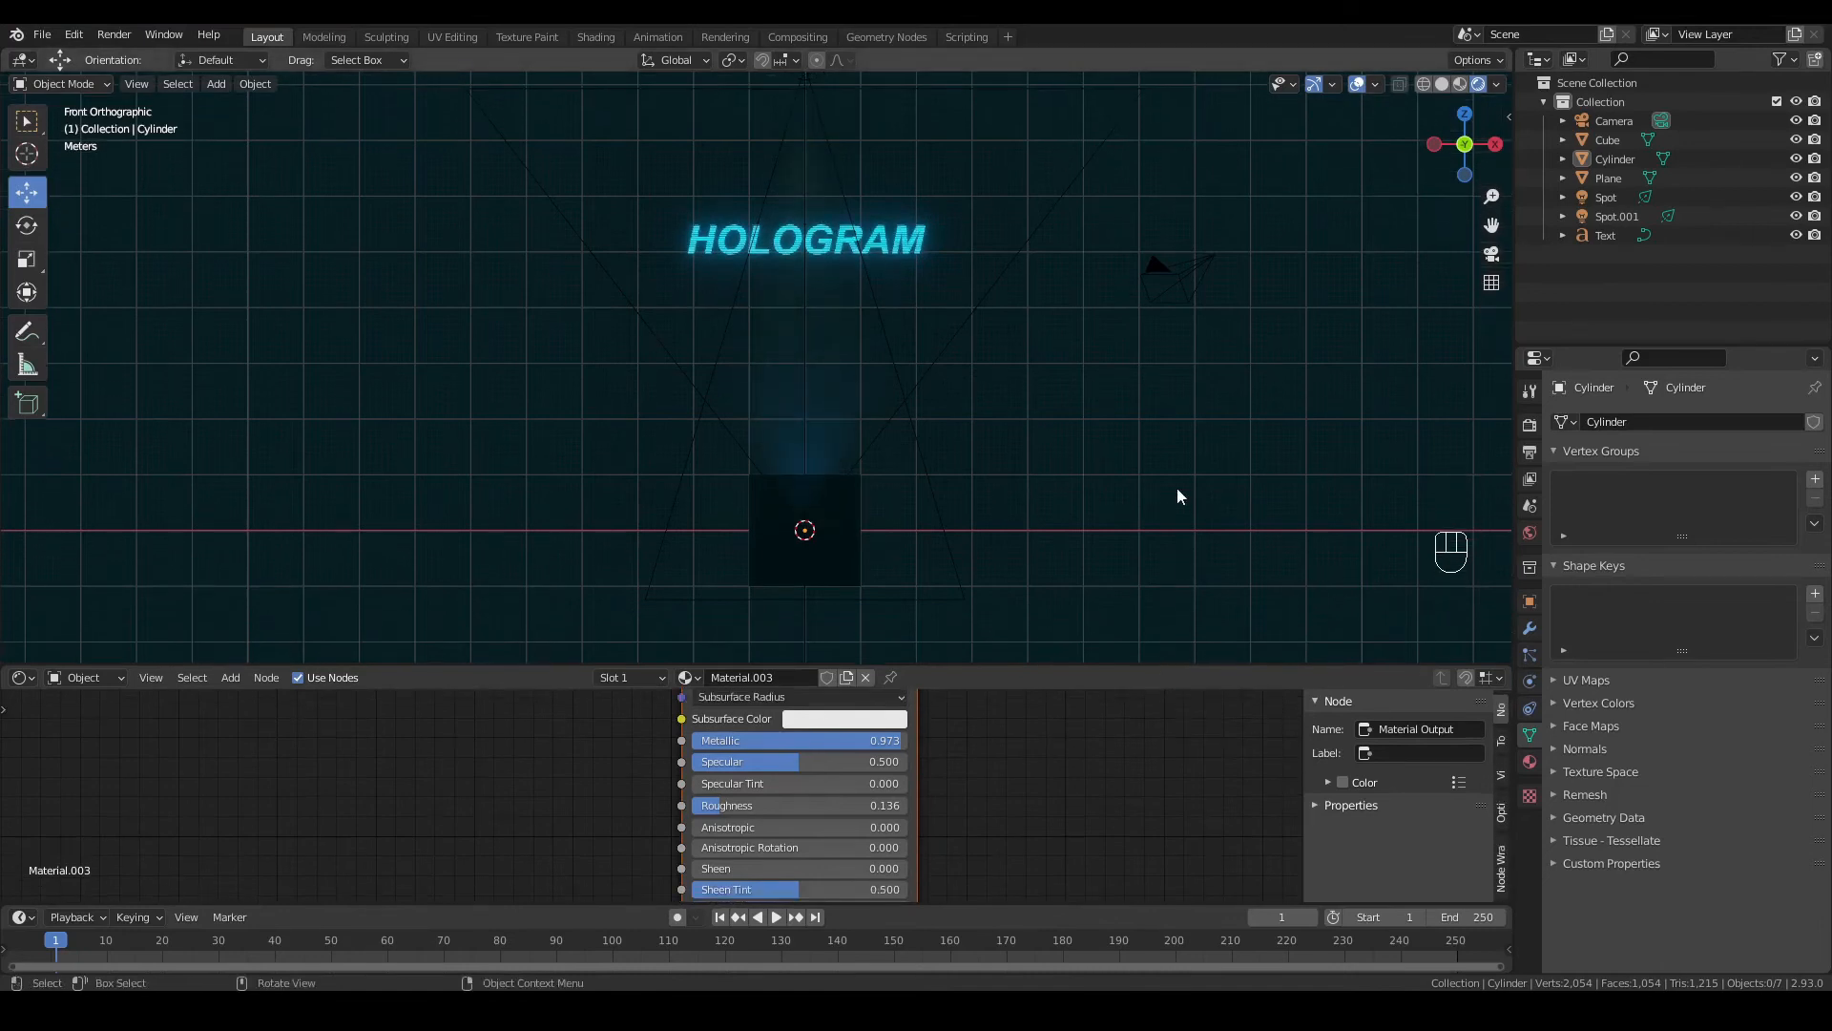
key("ctrl+alt+KP_0")
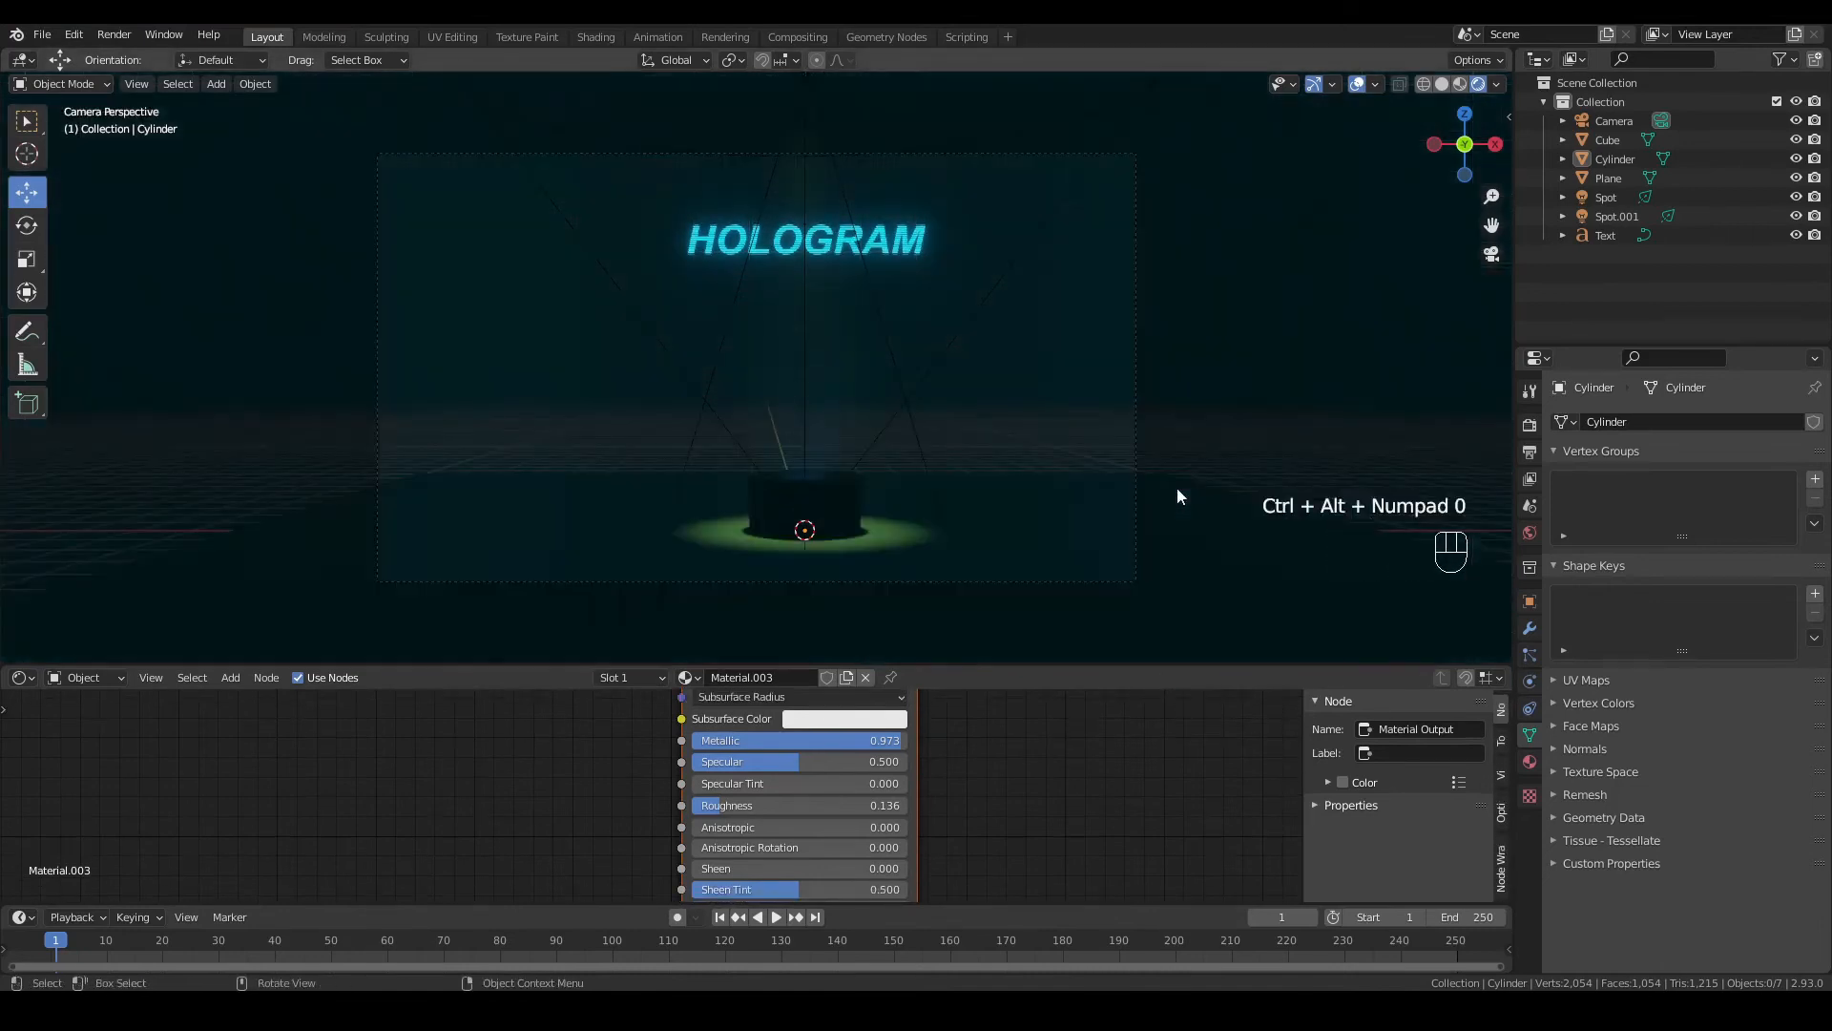
Step: Reposition the camera closer to the scene, at about X 0.573 m and Y -16.771 m
left_click(1135, 573)
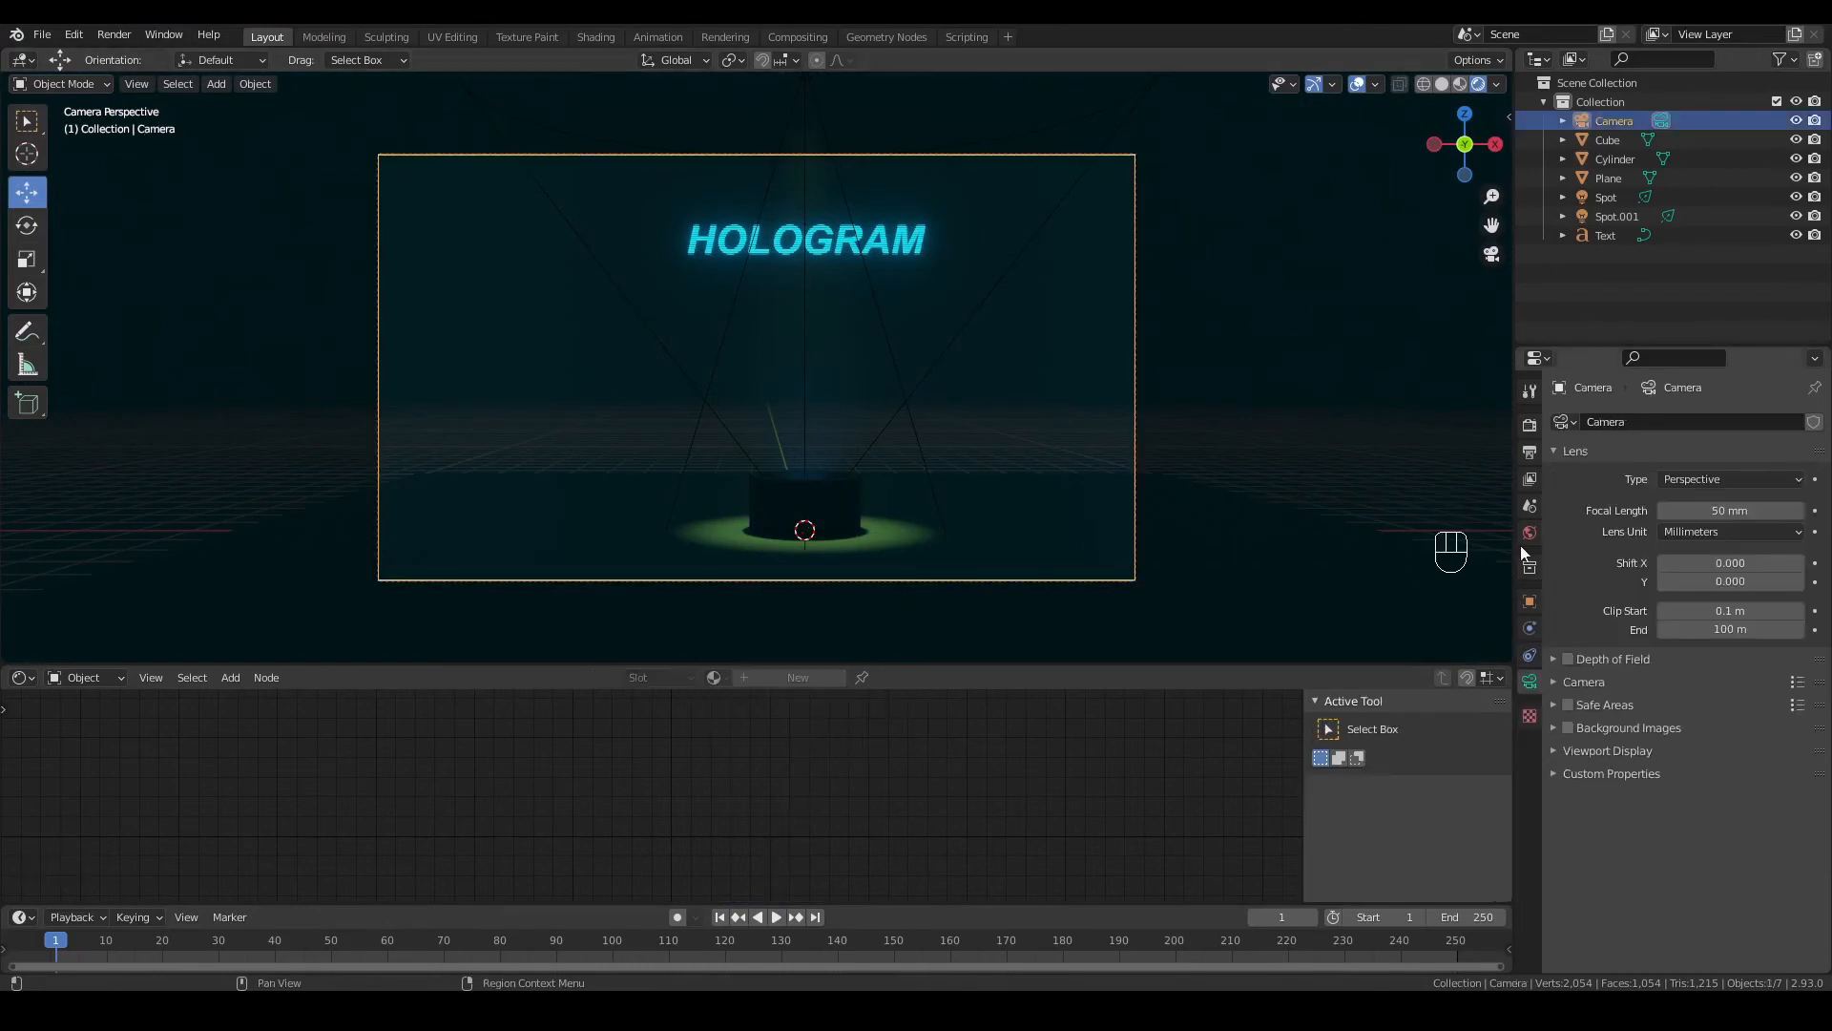
left_click(1531, 598)
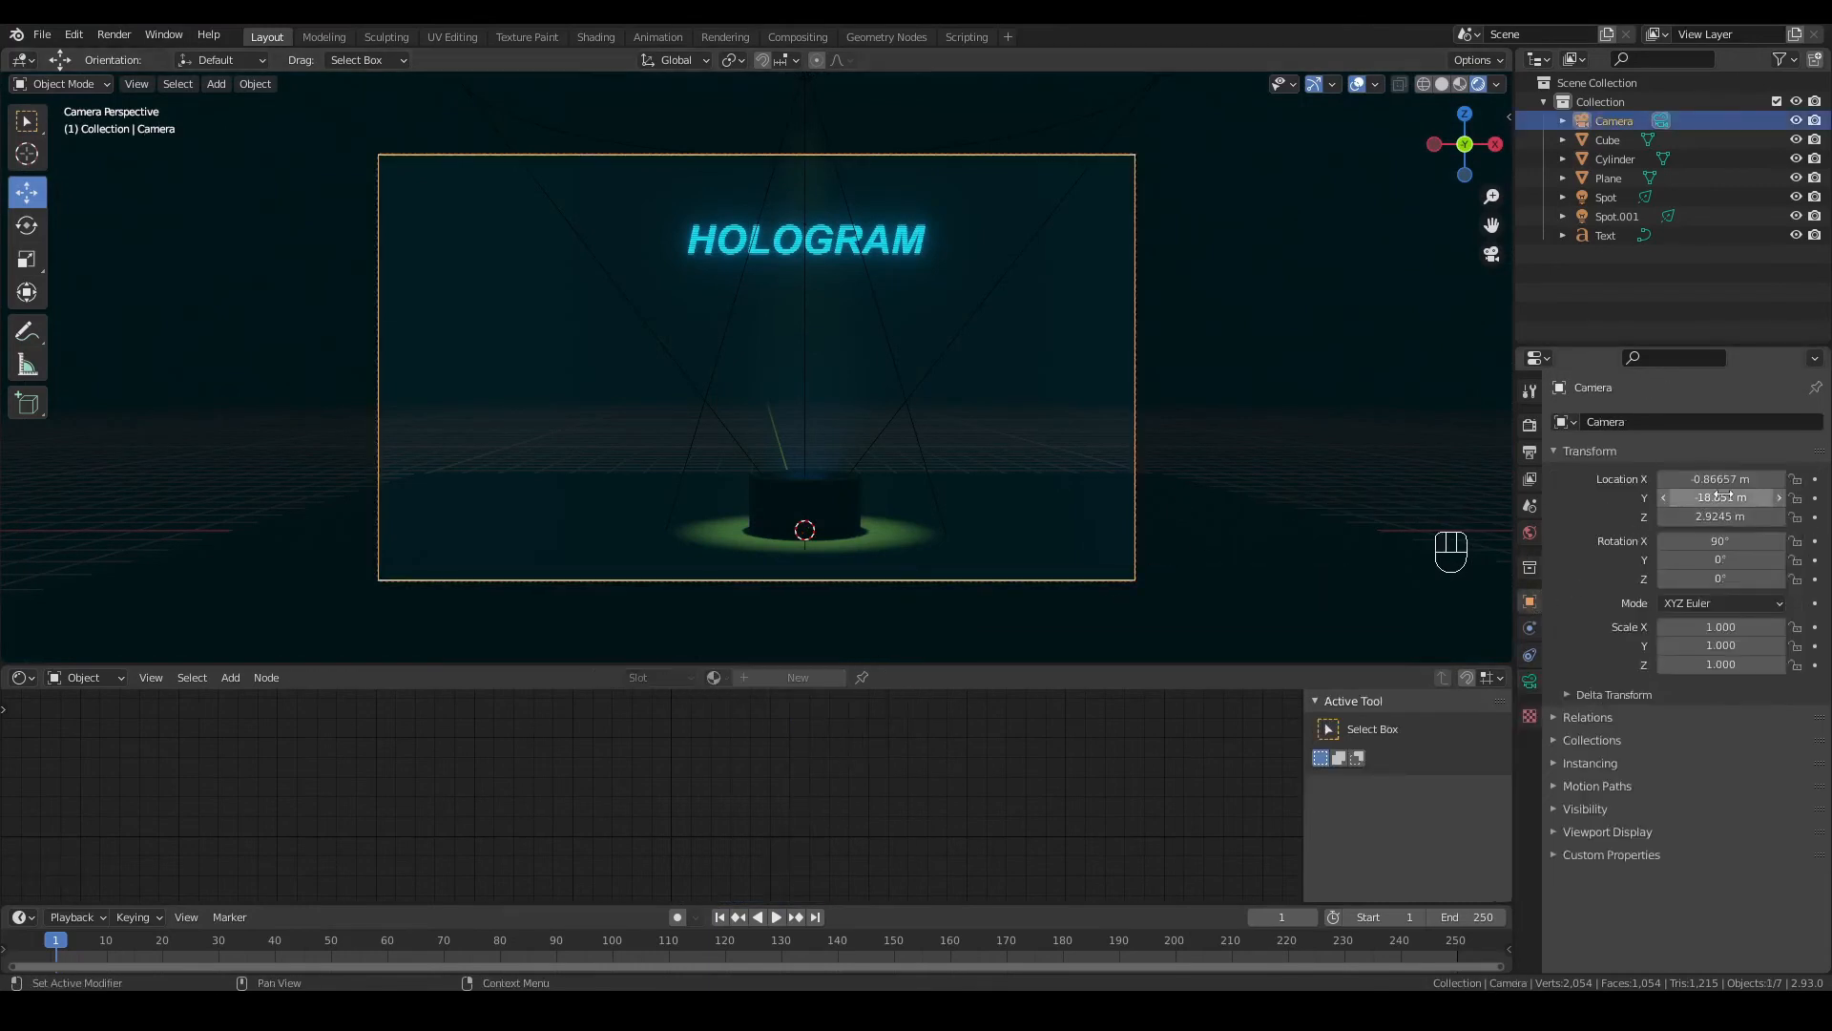
mouse_move(1715, 479)
left_mouse_down()
mouse_move(1746, 479)
mouse_move(1709, 497)
left_mouse_up()
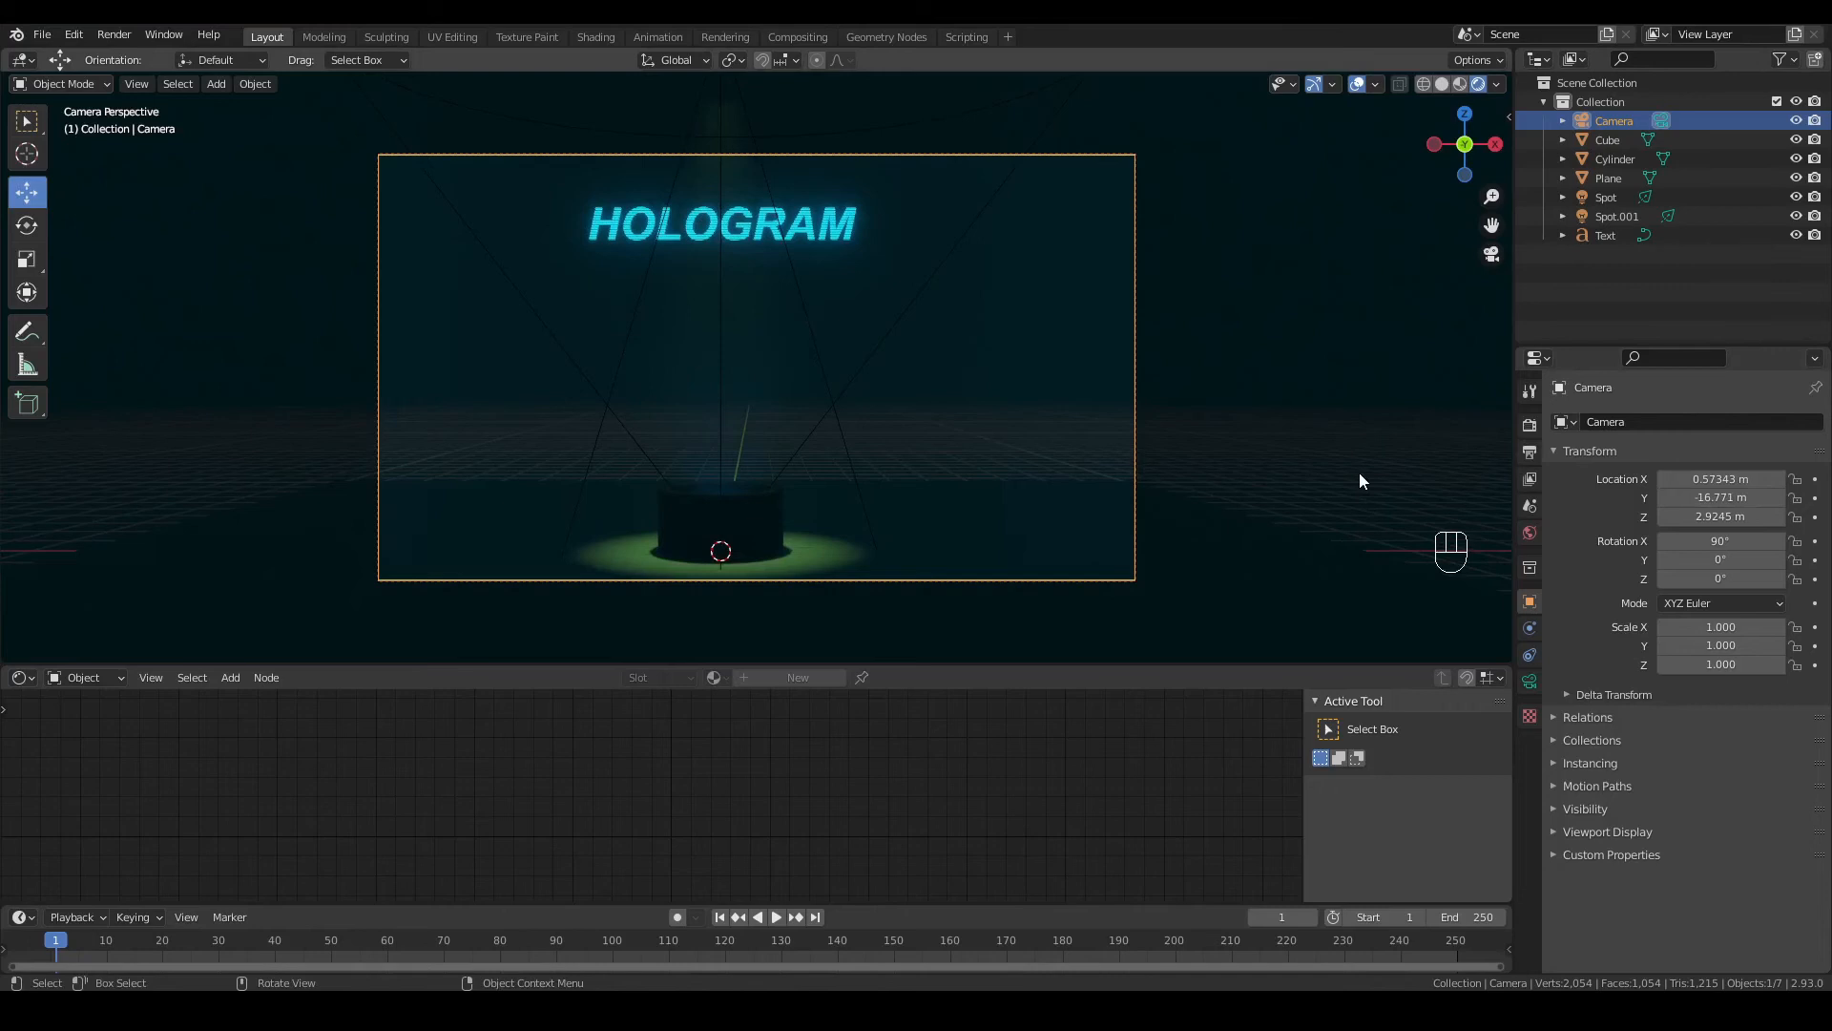
Step: Set the blue spot light inside the cylinder to 5000 W and brighten its color to a lighter cyan-blue
left_click(854, 376)
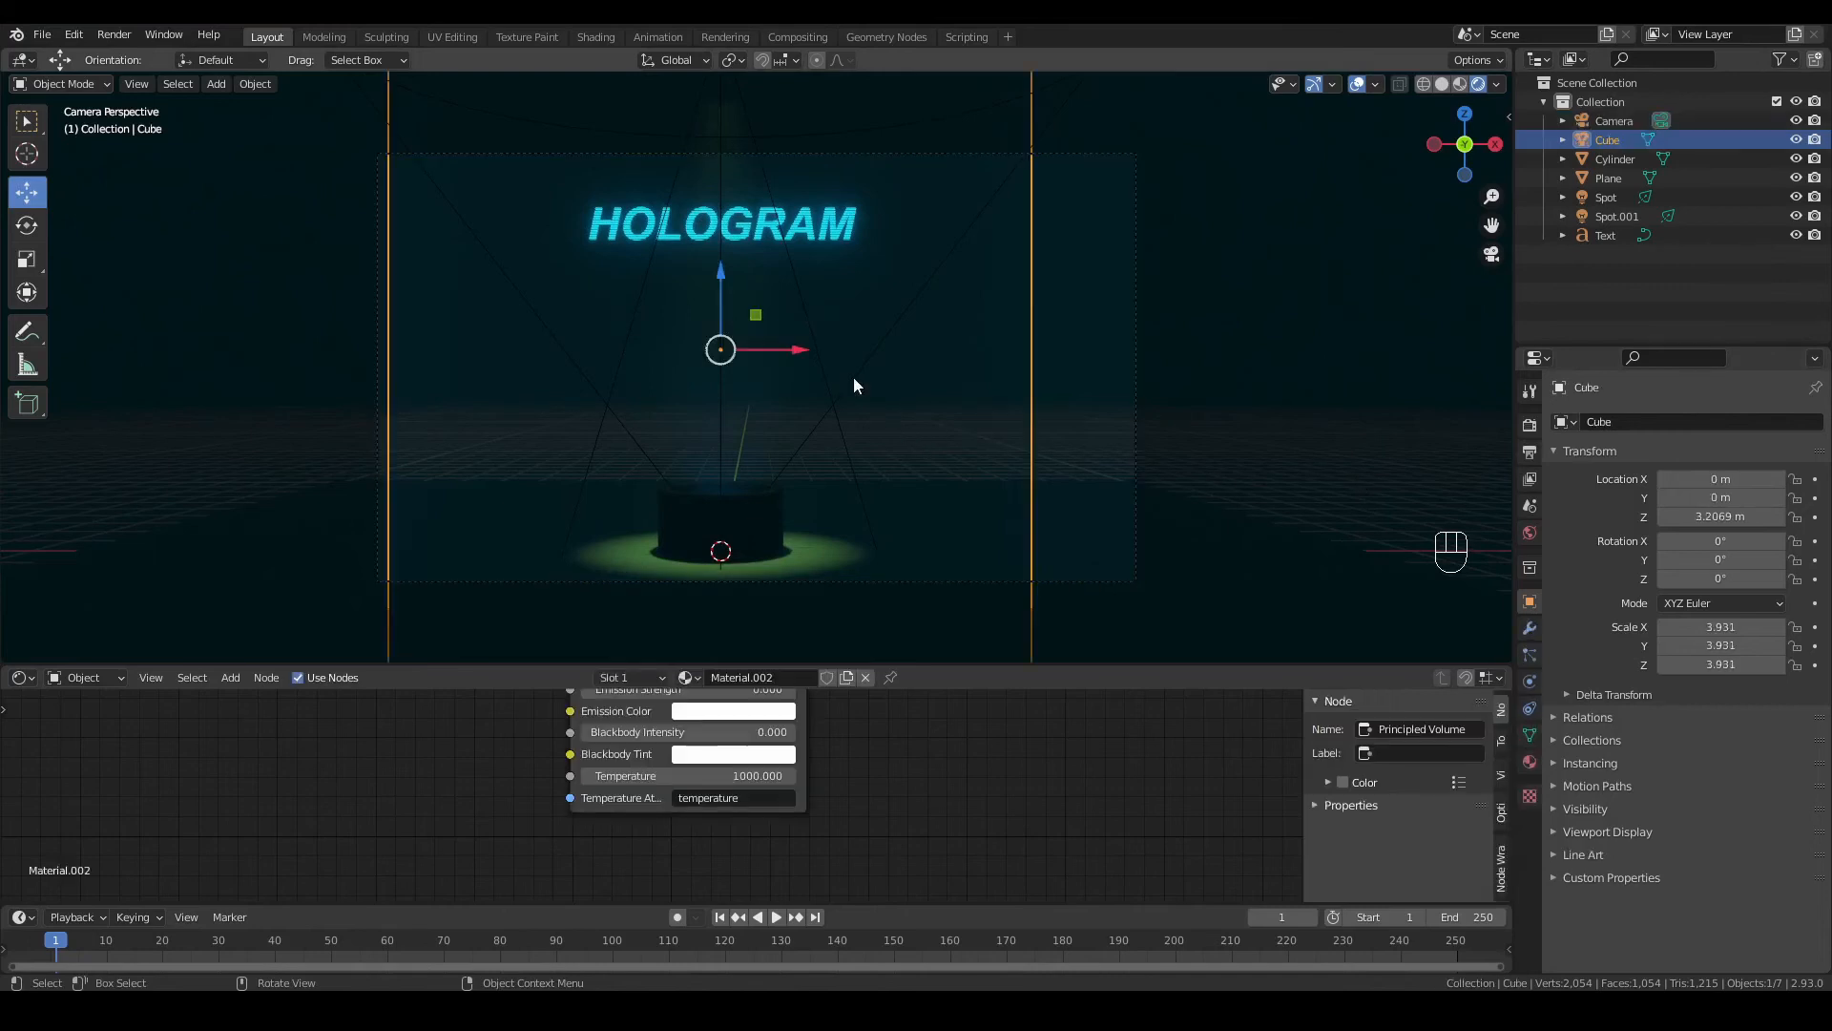
left_click(854, 376)
left_click(1530, 681)
left_click(1723, 545)
type("5000")
key("Return")
left_click(1728, 526)
left_click_drag(1787, 300, 1787, 270)
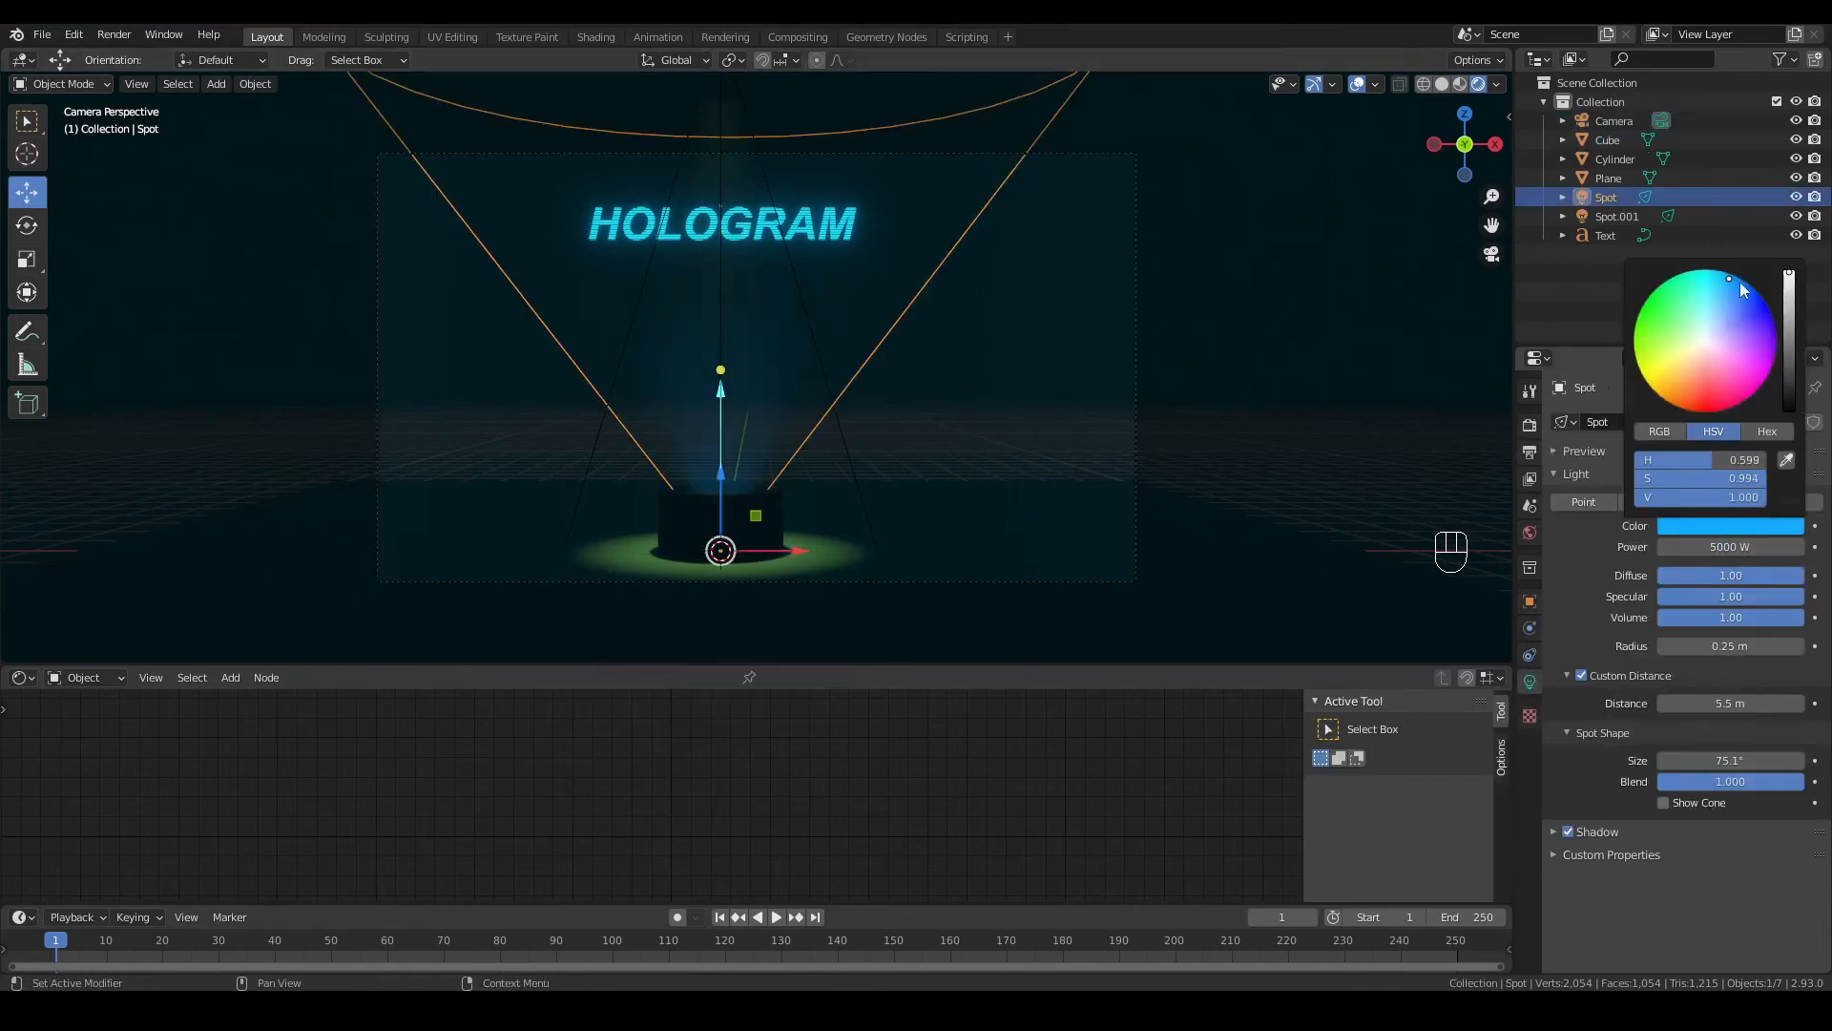
left_click(1714, 292)
left_click(1296, 352)
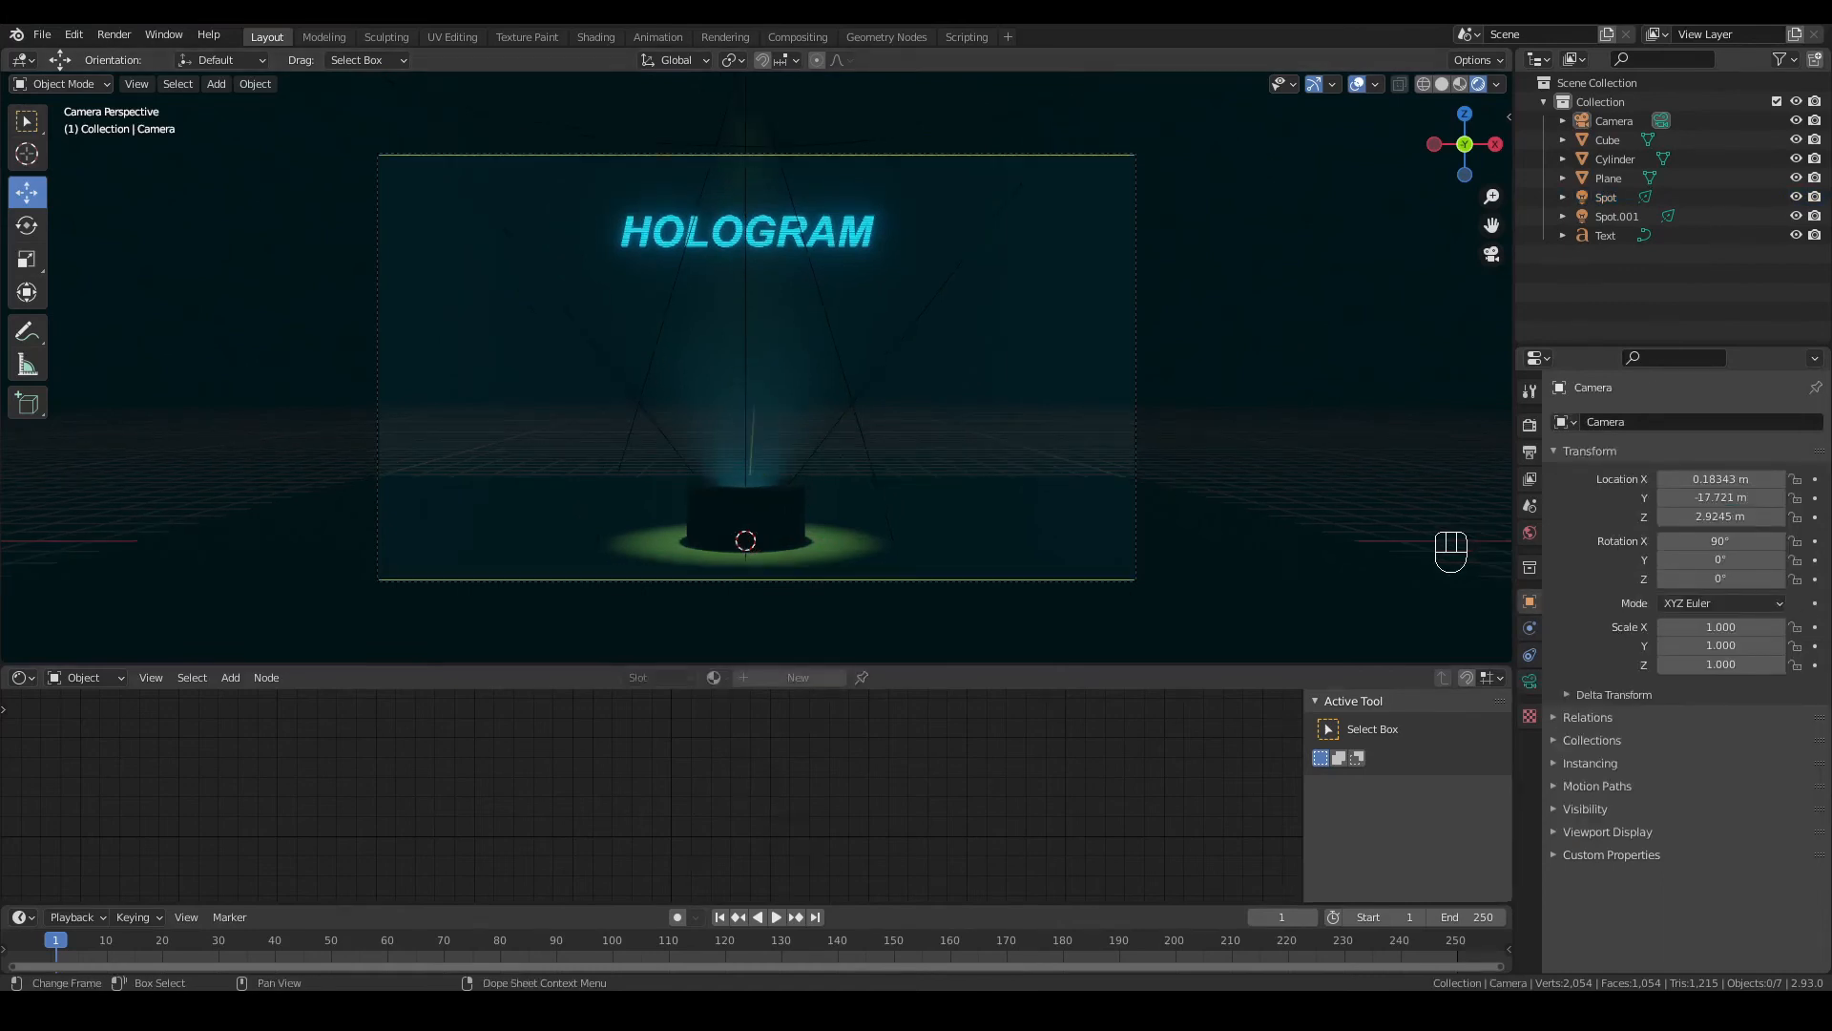
Step: Set the overhead green spot light's power to 0 W and keyframe it at frame 1
left_click(858, 419)
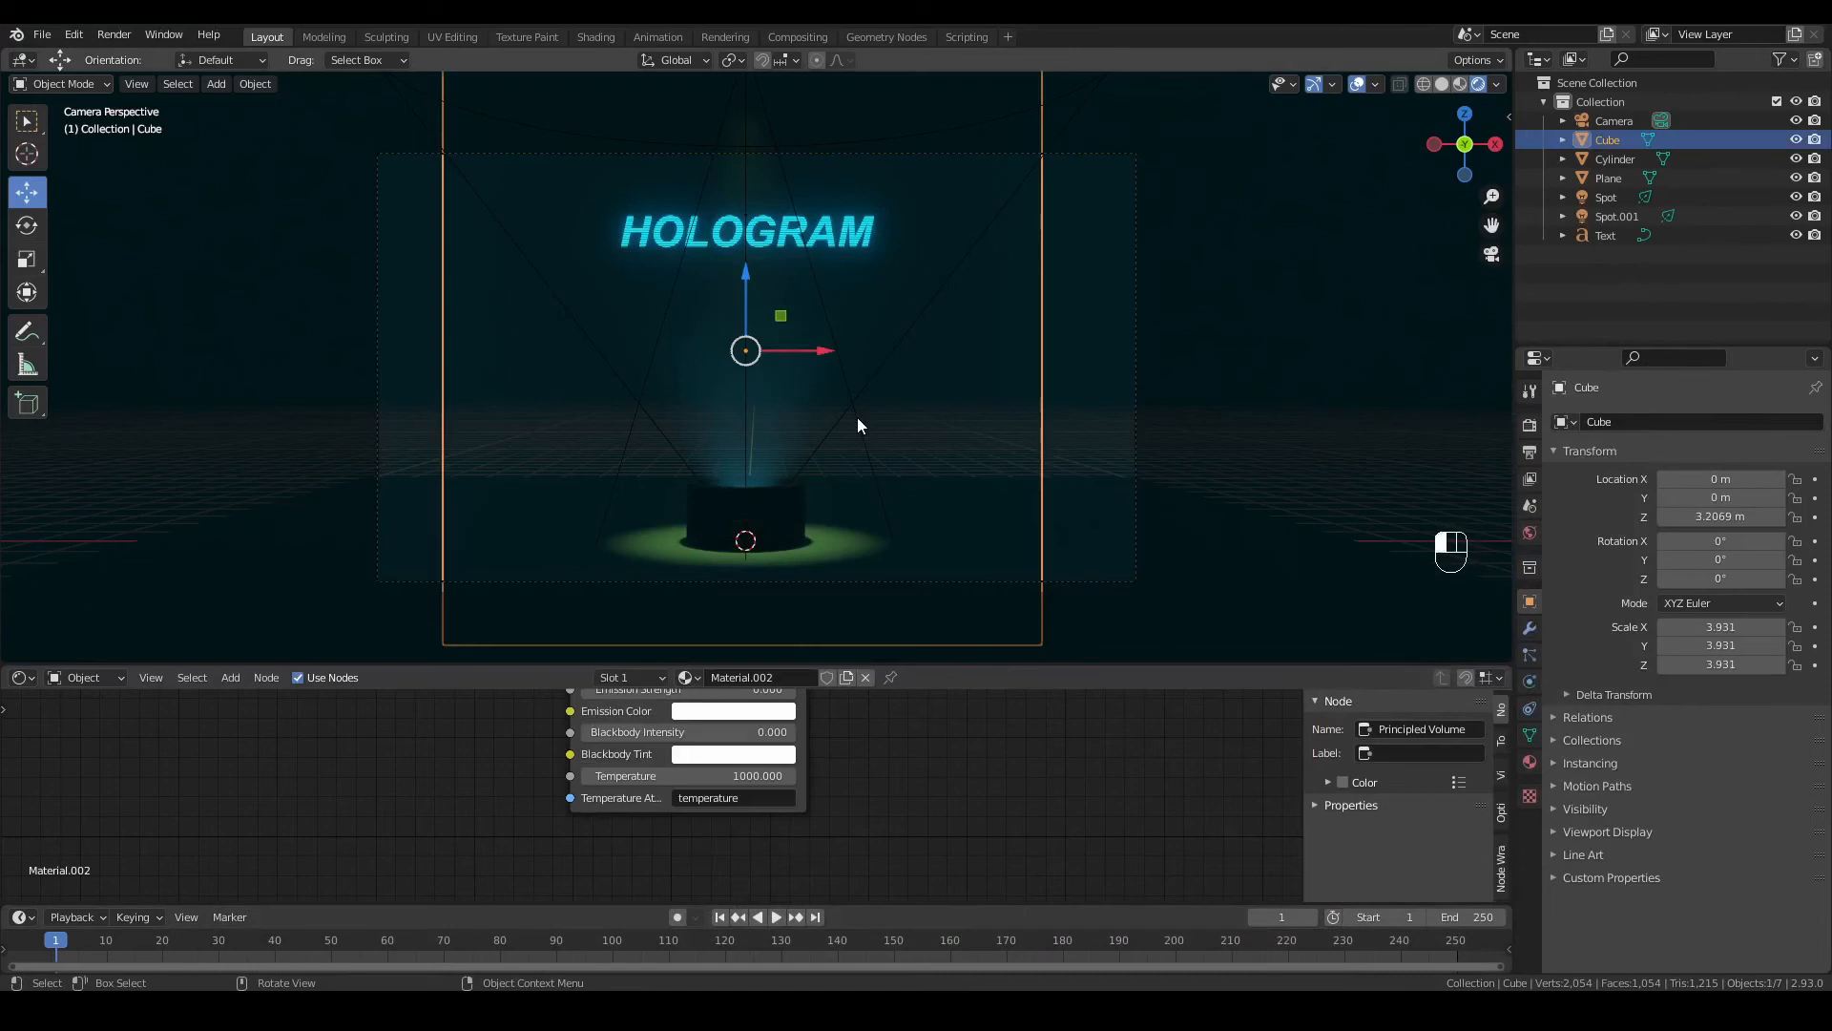
left_click(858, 419)
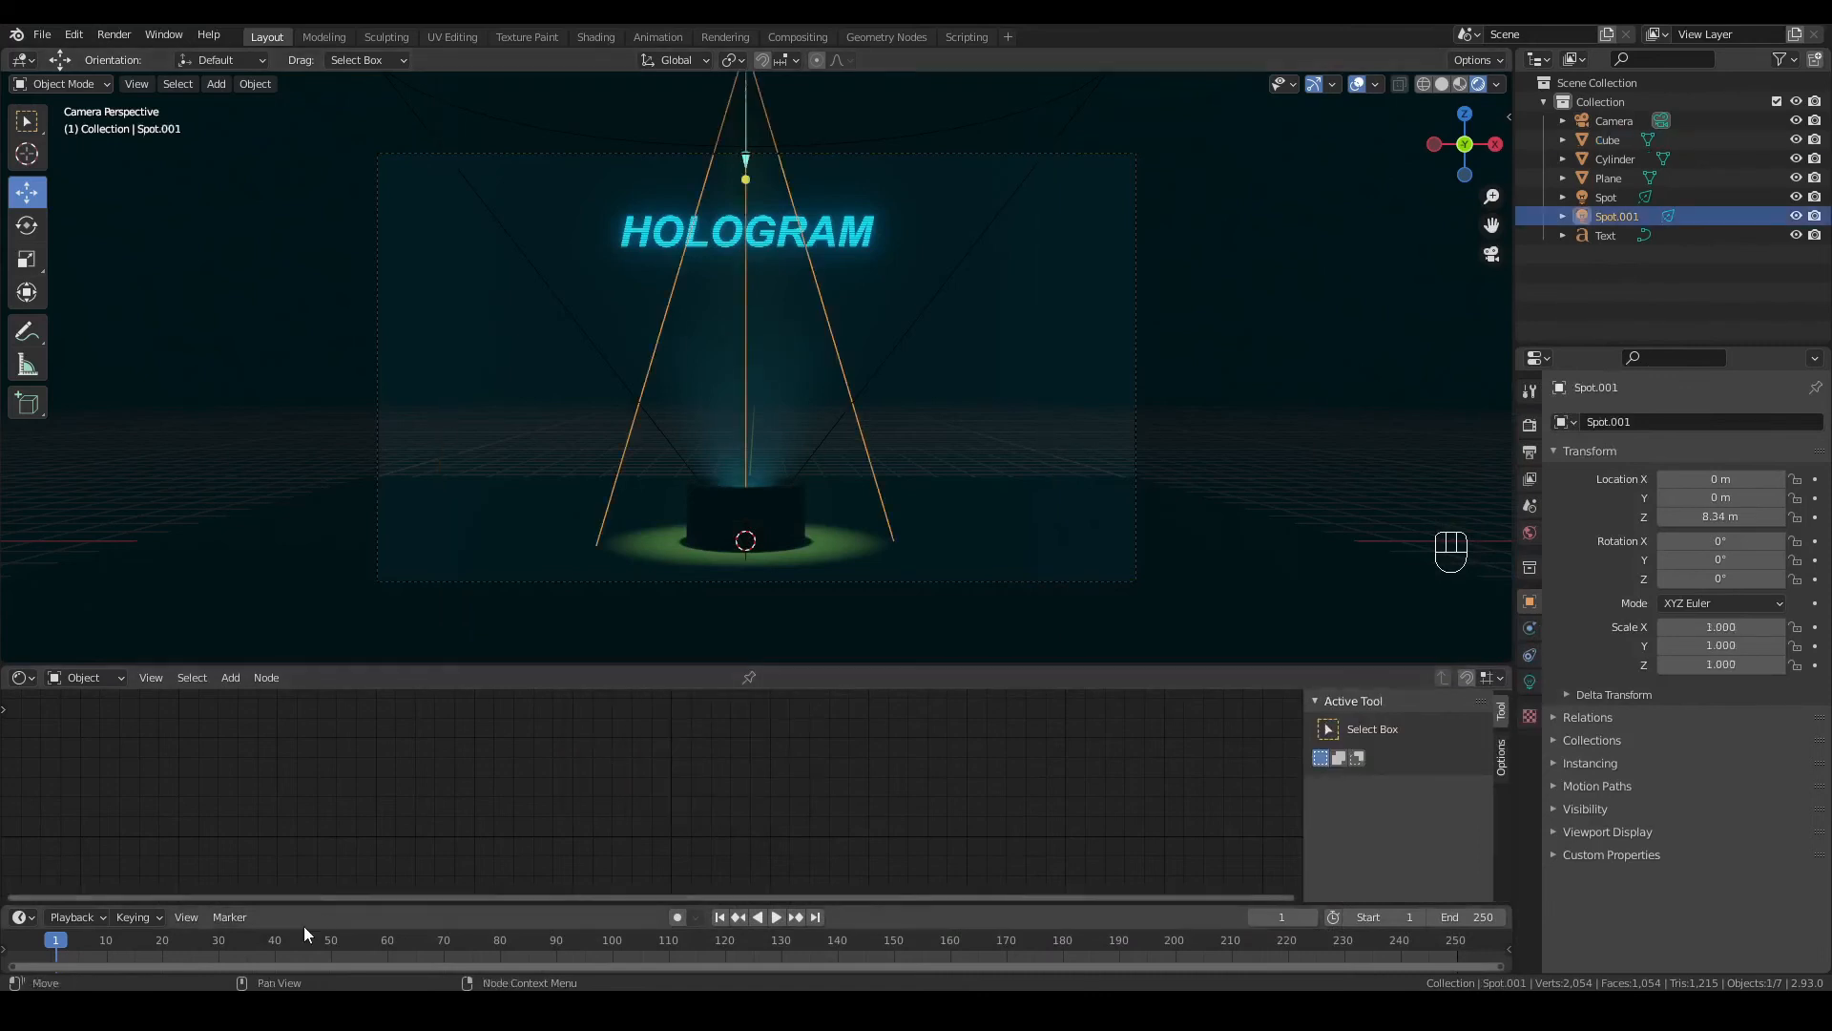
left_click(1530, 680)
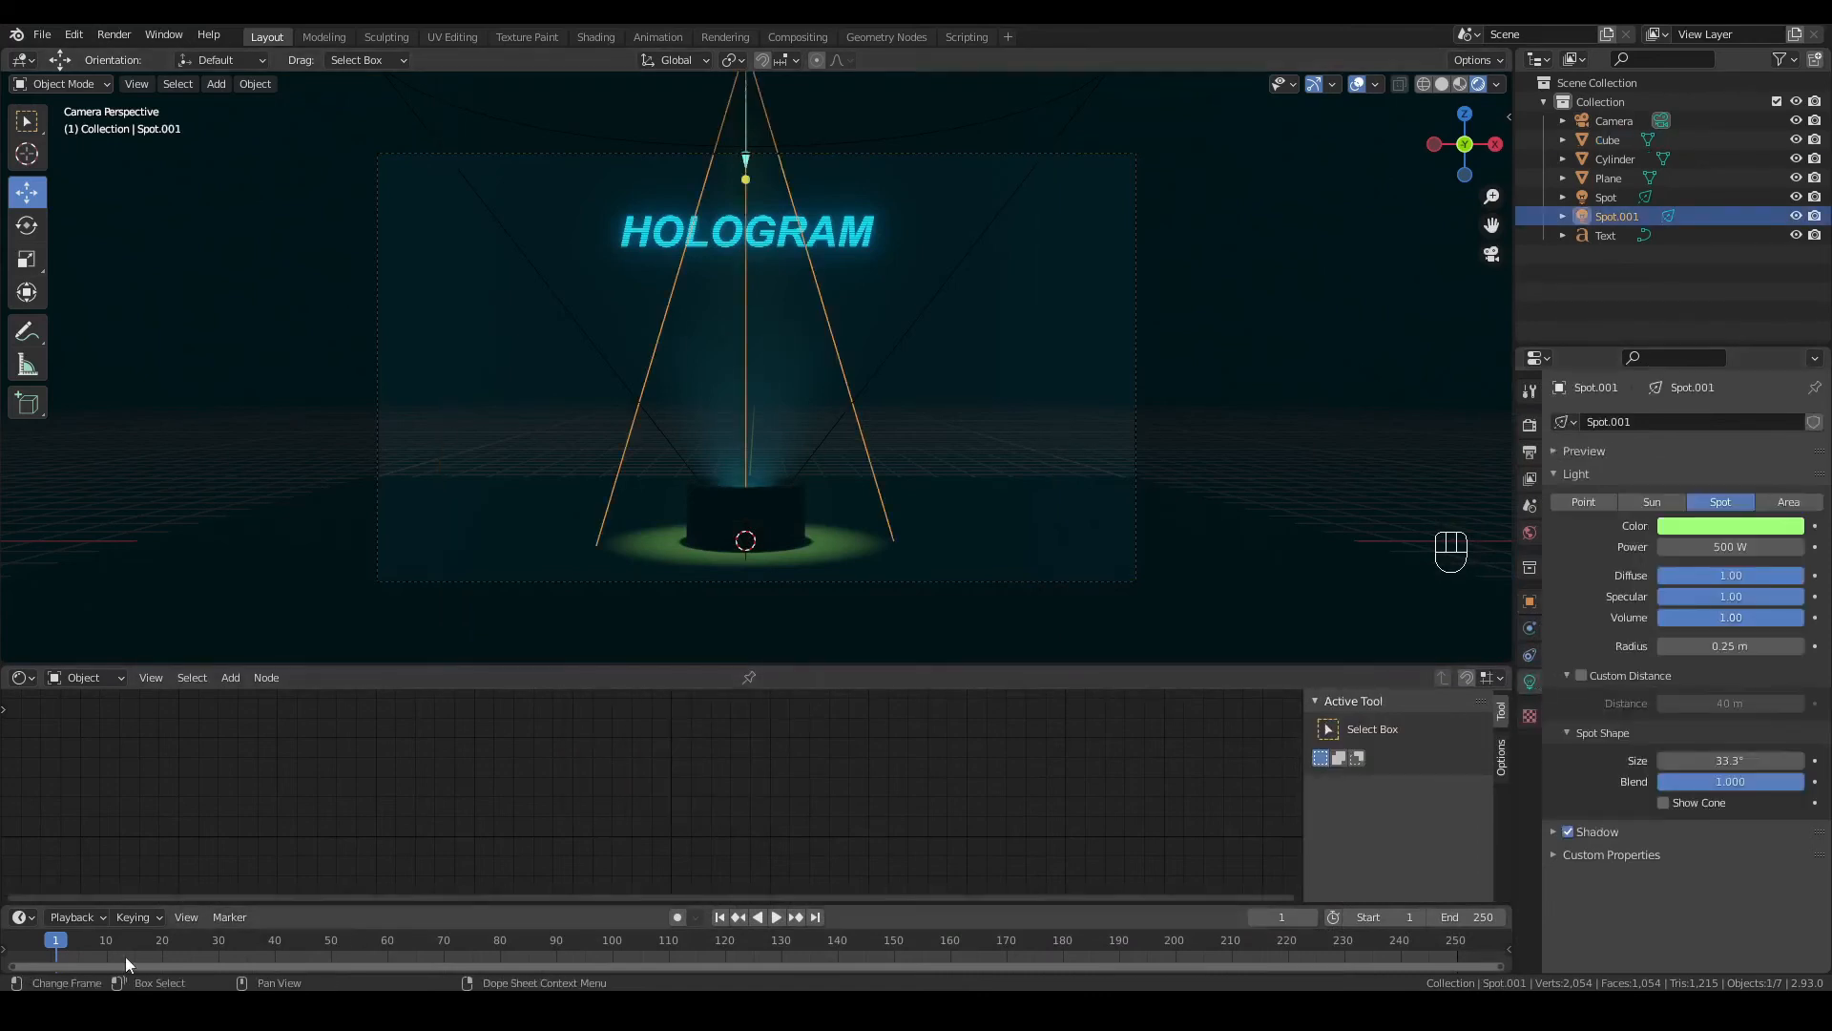
mouse_move(1729, 552)
left_mouse_down()
mouse_move(1713, 551)
mouse_move(1735, 556)
left_mouse_up()
left_click(1731, 556)
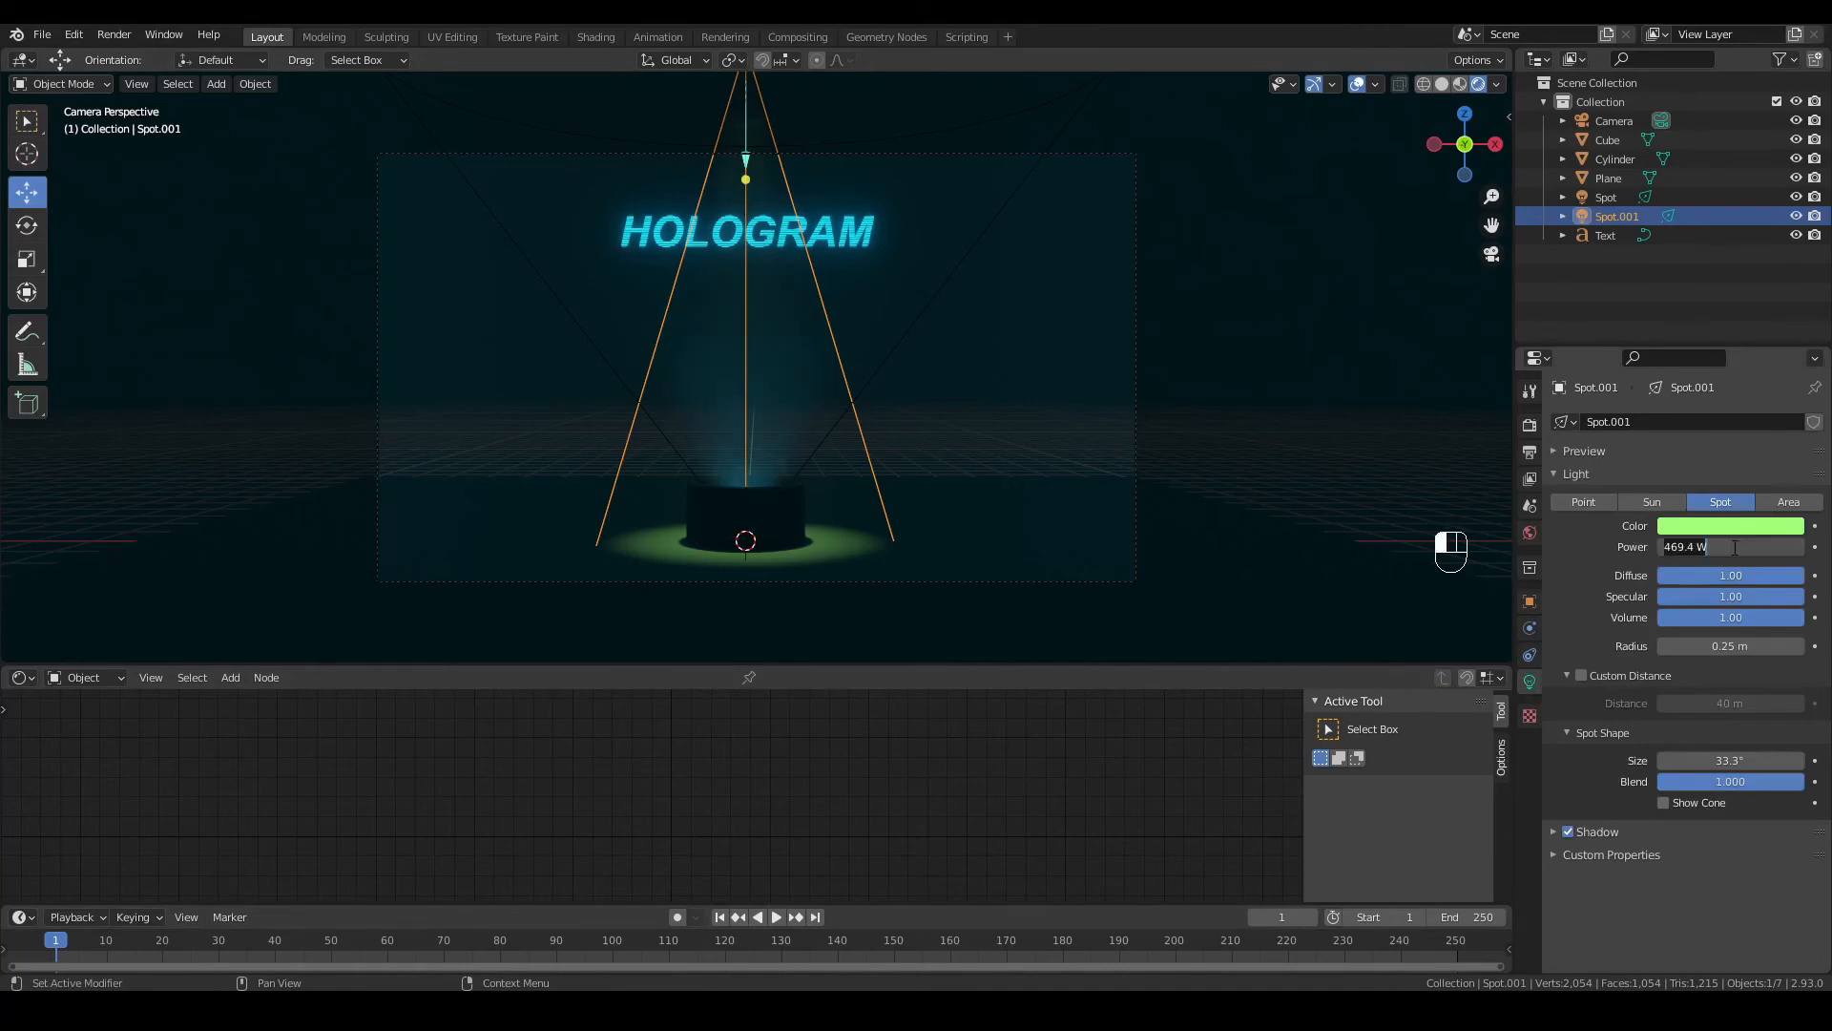
type("0")
key("Return")
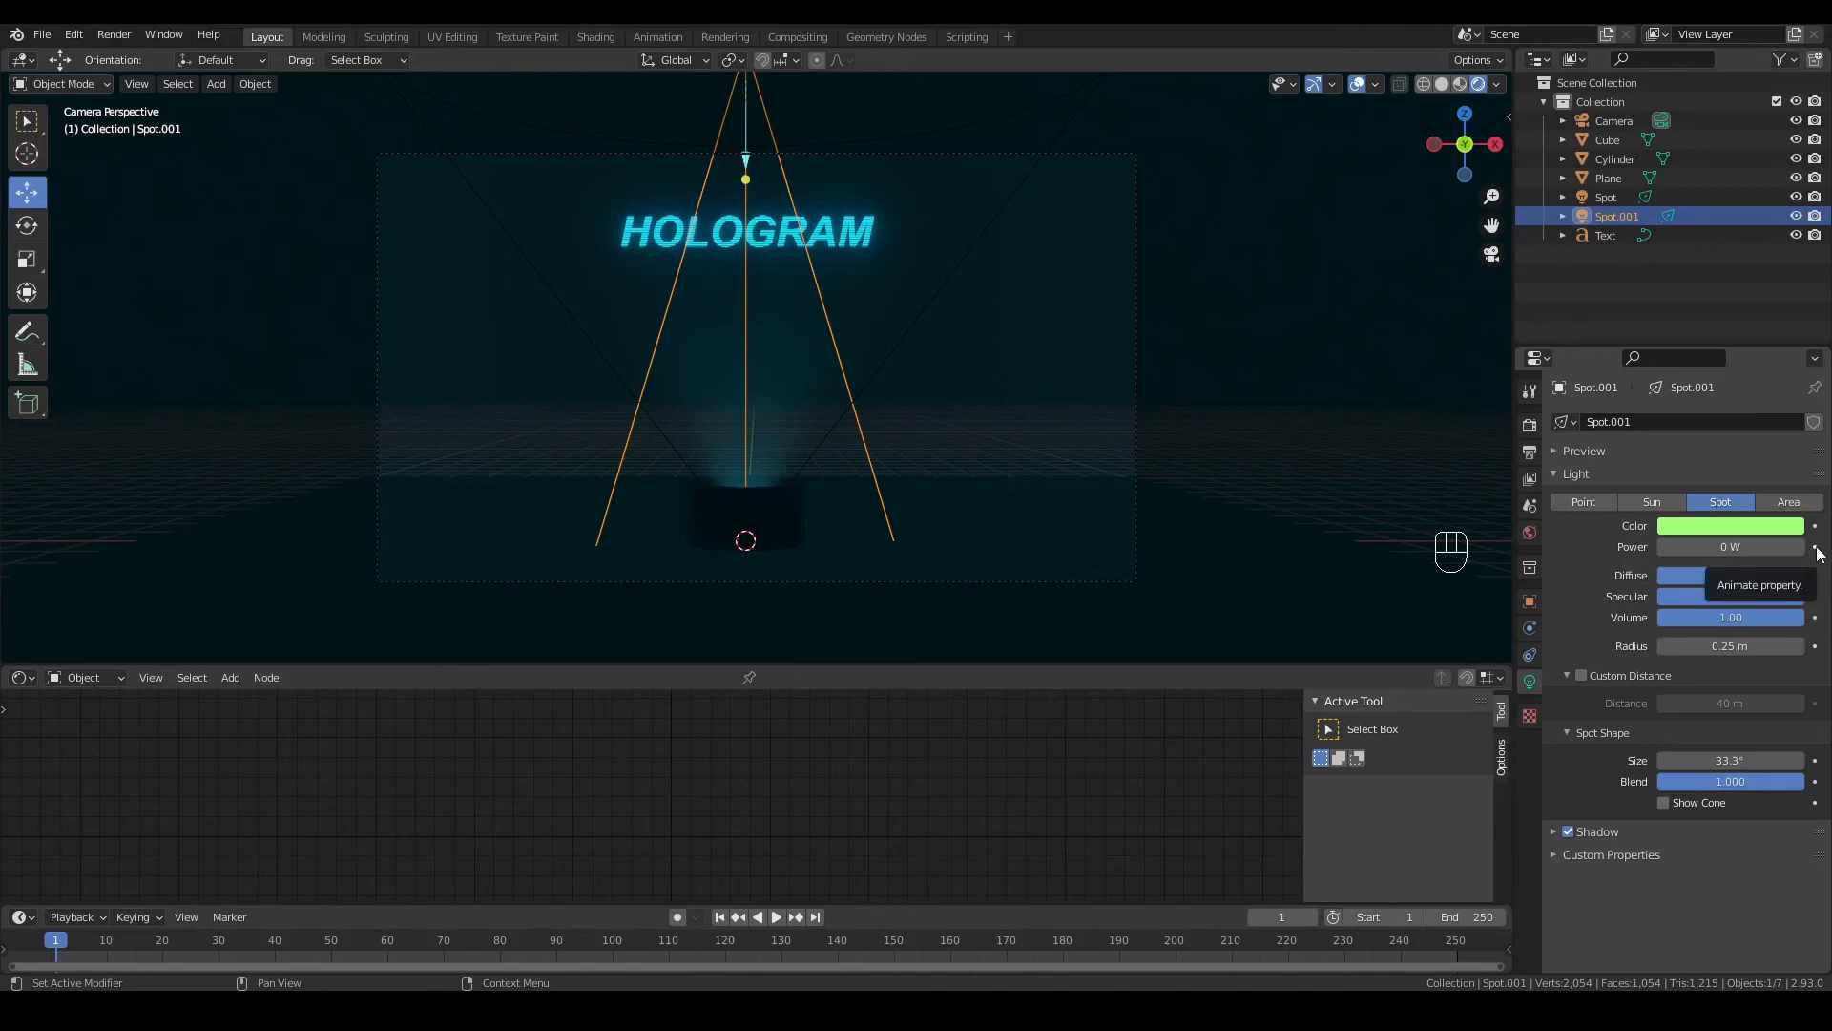
left_click(1816, 549)
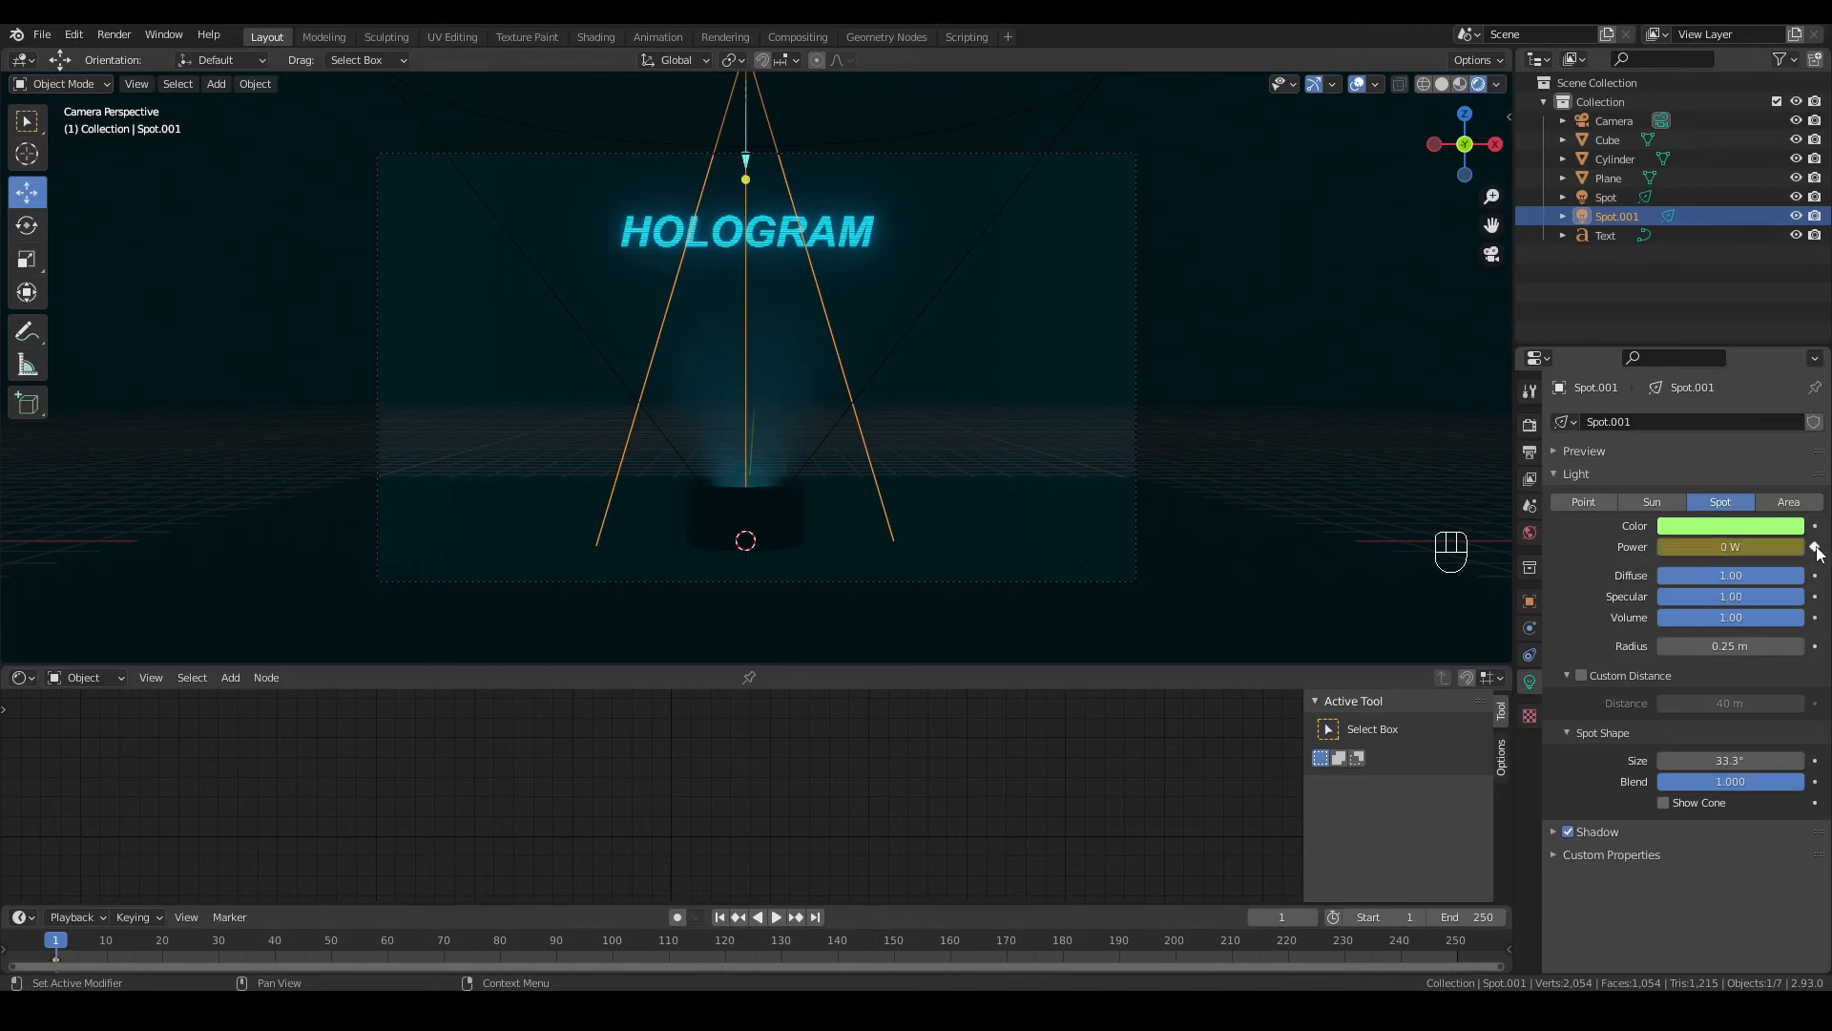
Step: Keyframe the green spot light's power at 500 W on frame 25
left_click(191, 943)
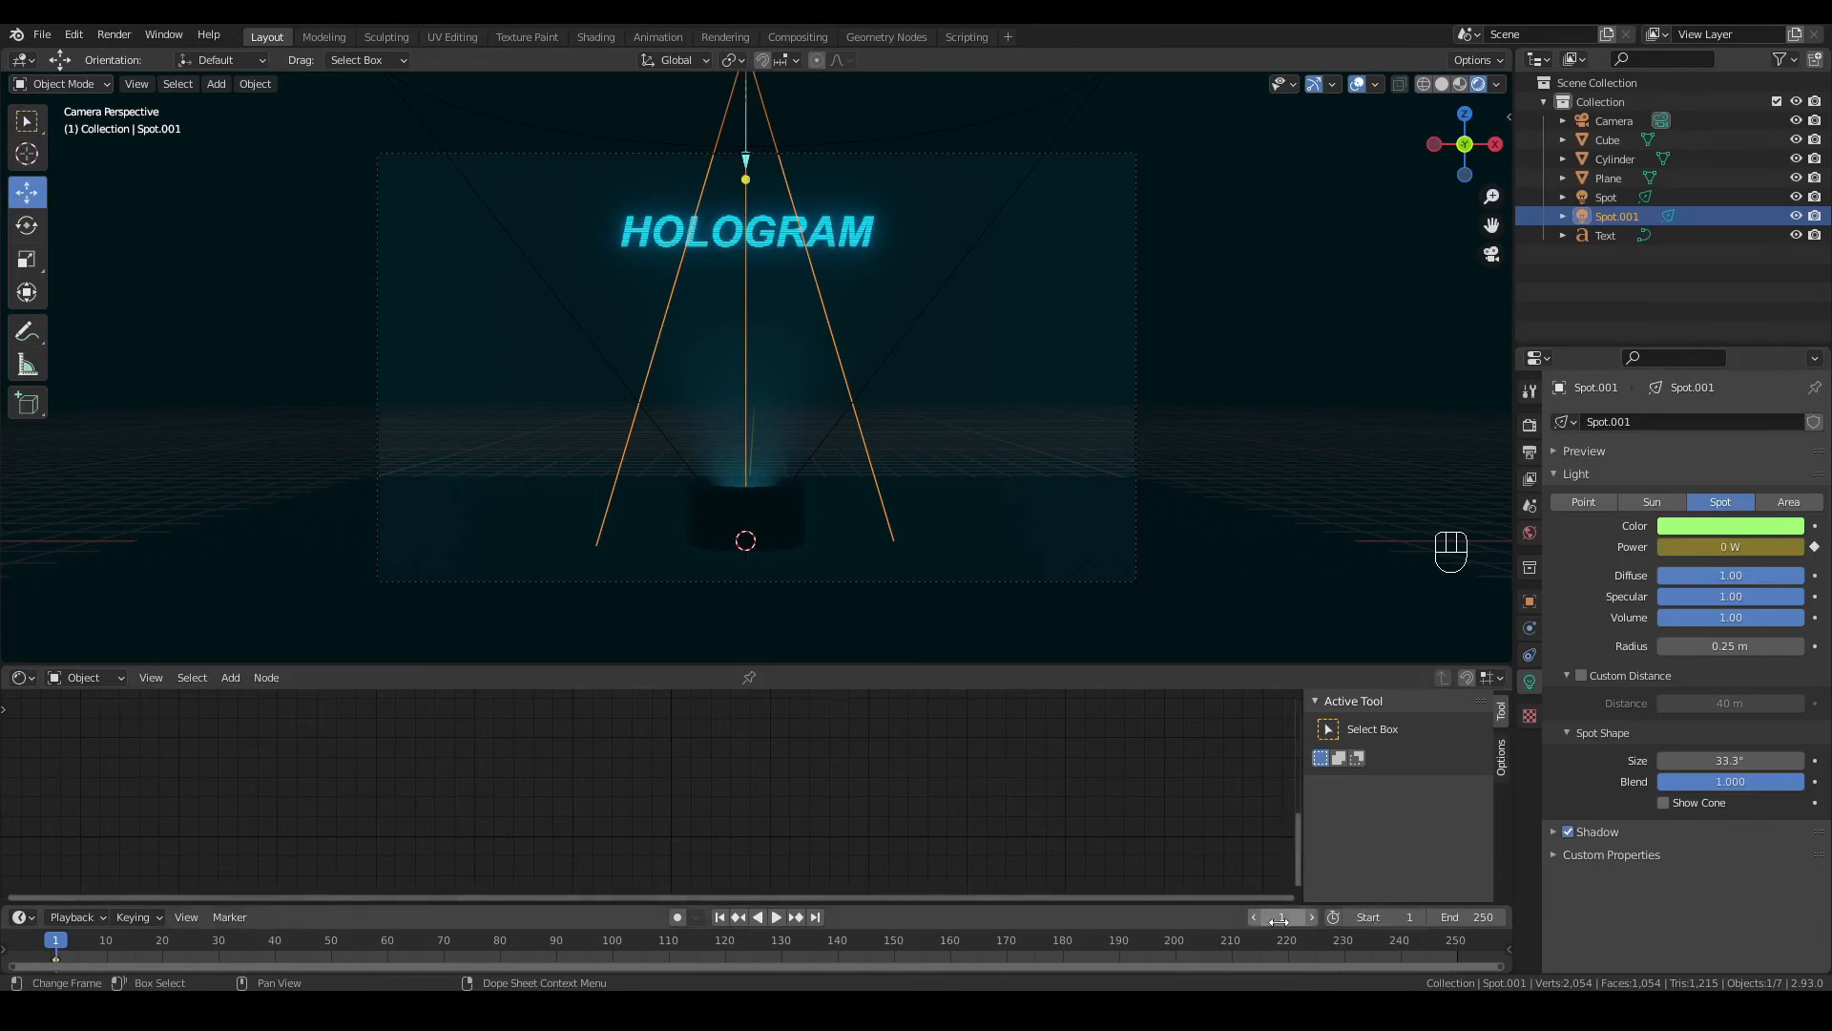
left_click(1743, 548)
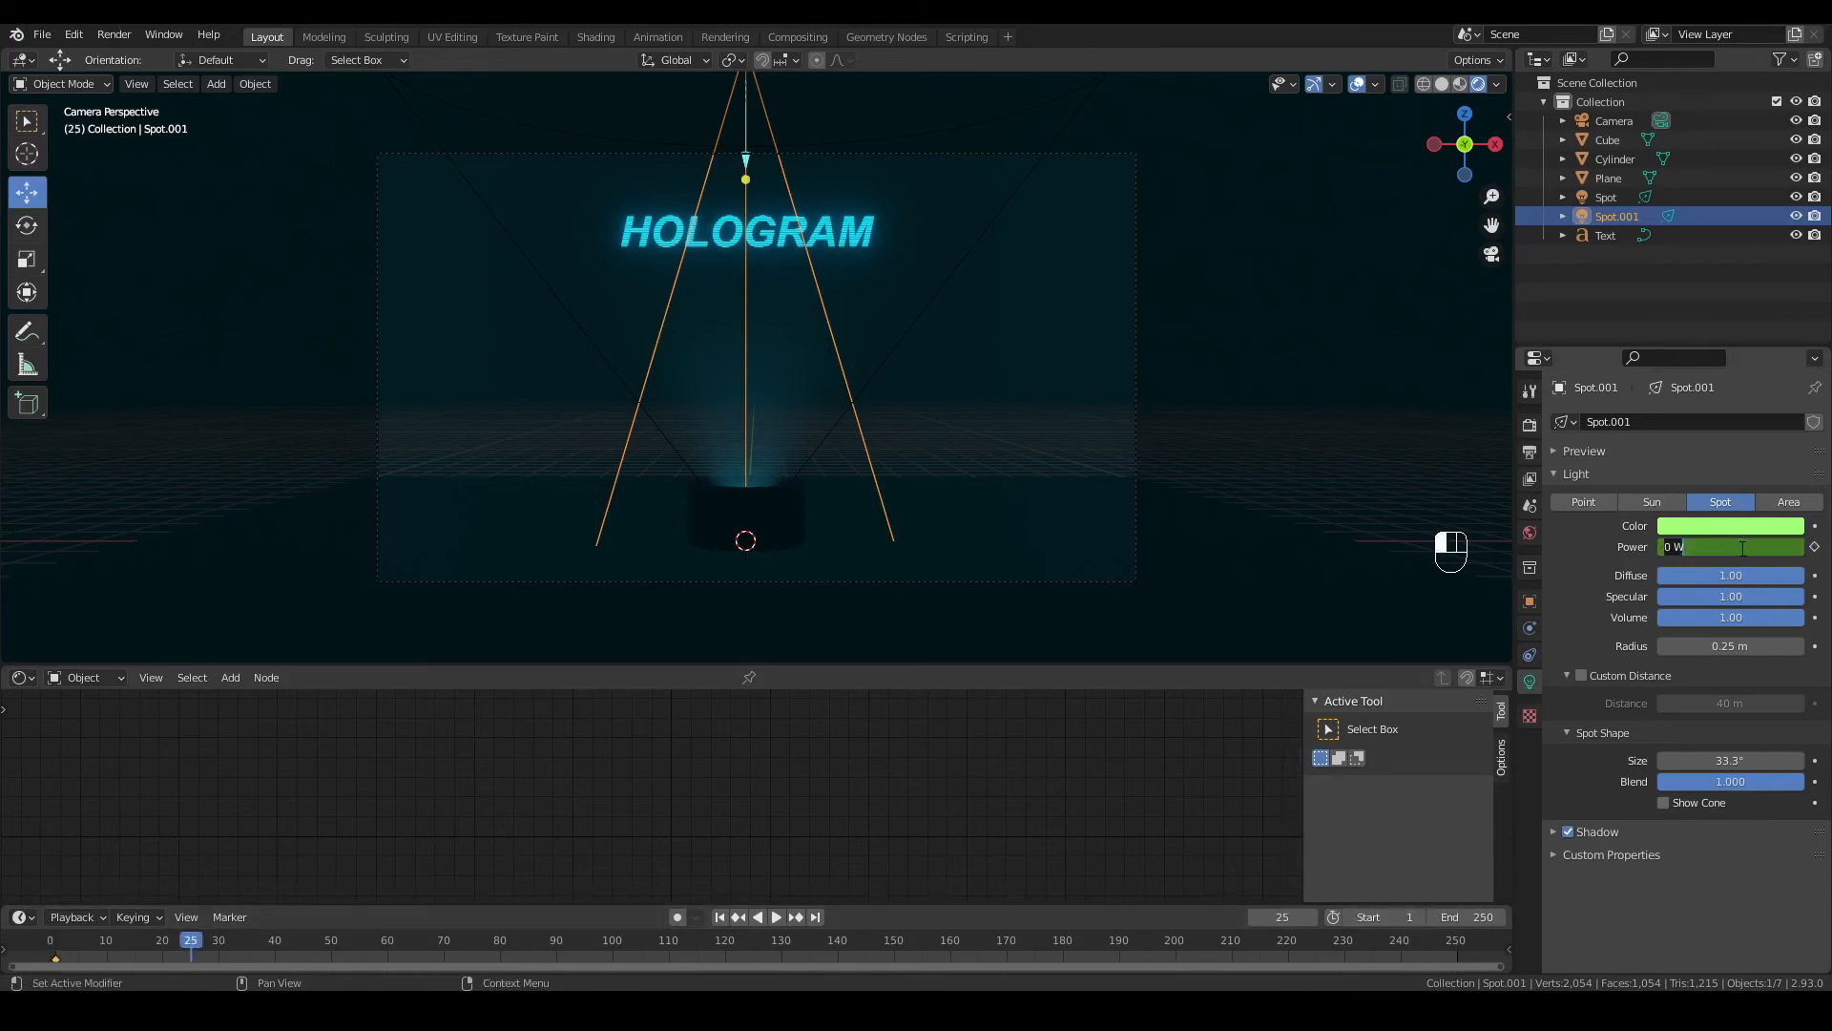
type("500")
key("Return")
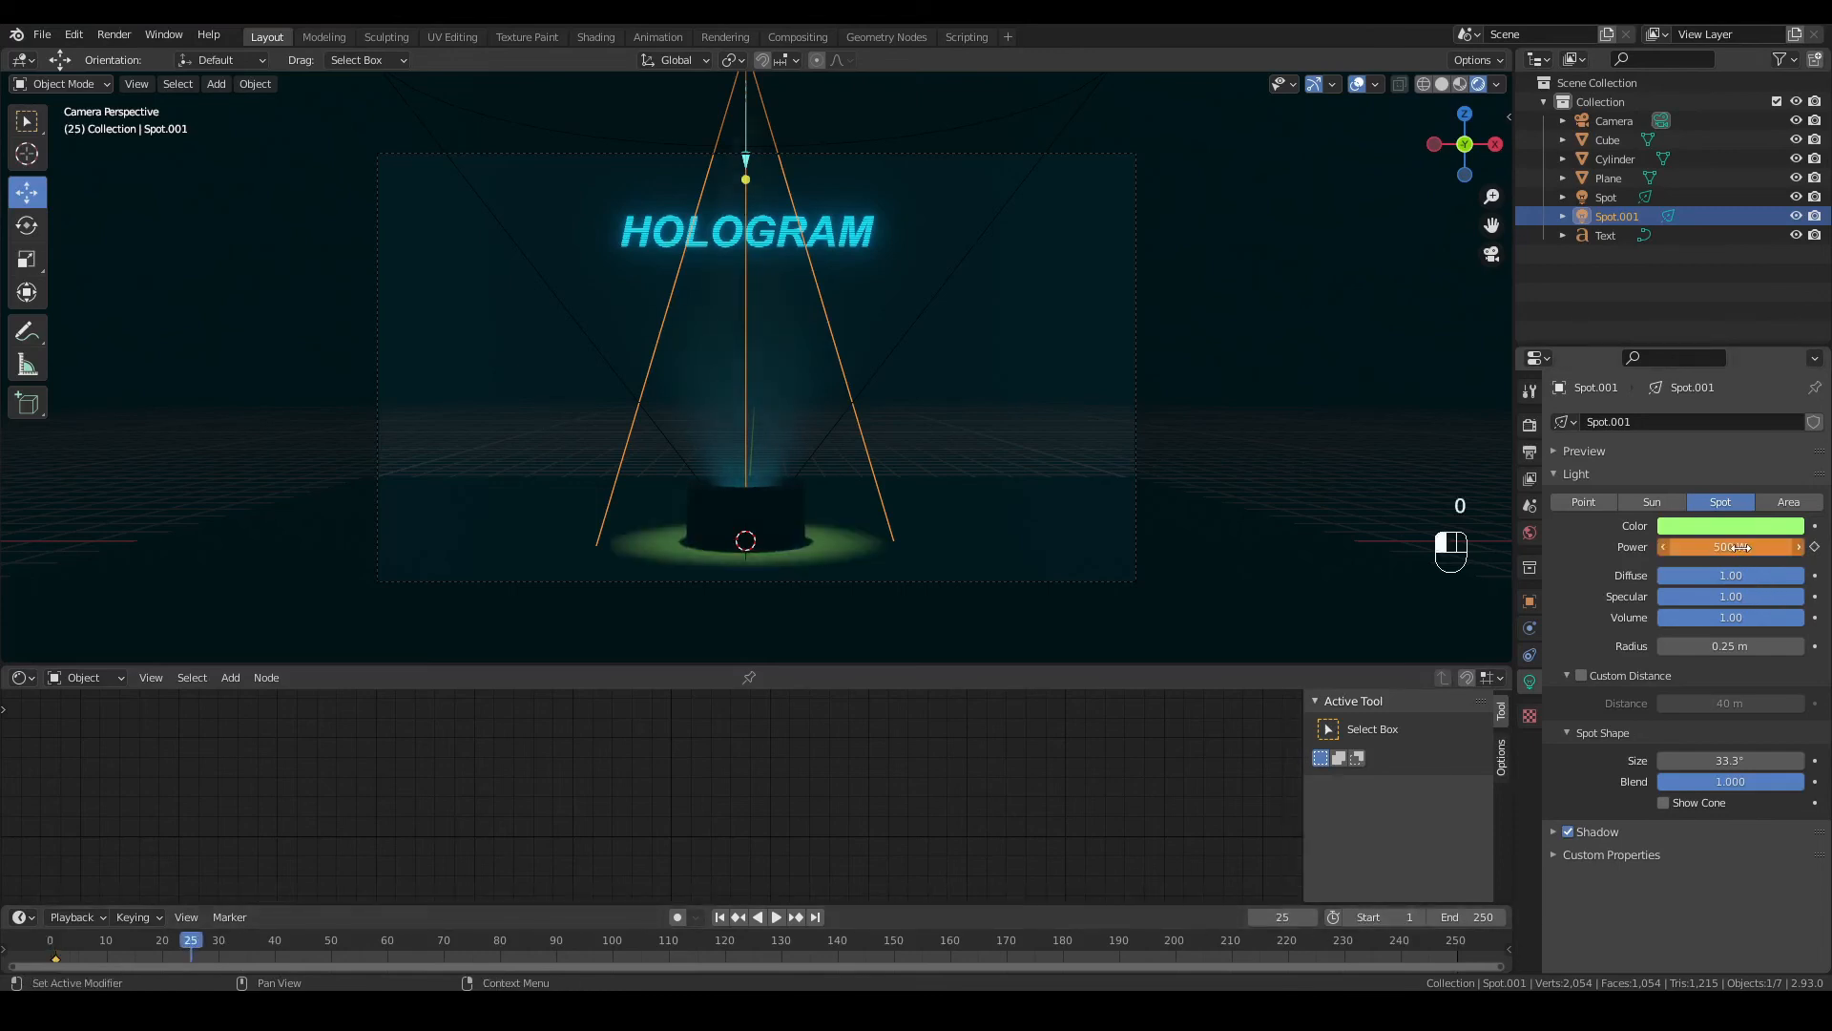
left_click(1816, 548)
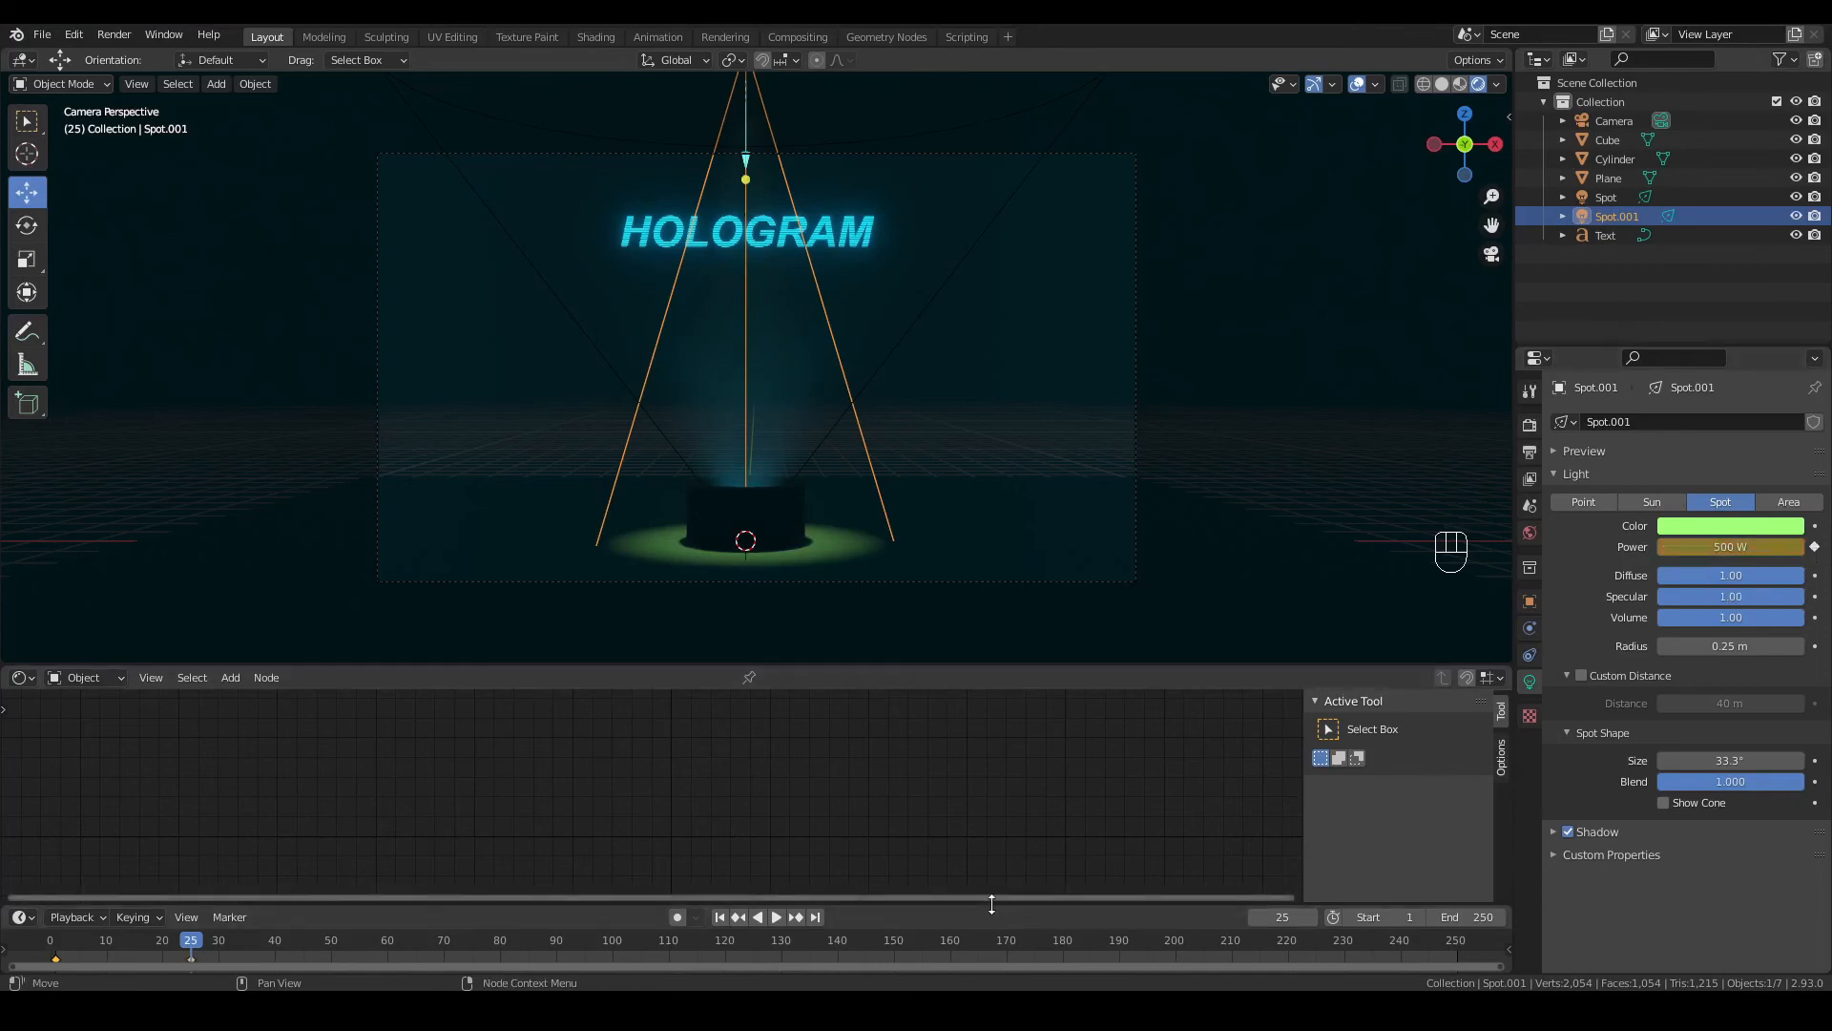
Step: Enlarge the timeline area and play back the green light's fade-in animation
left_click_drag(989, 905, 1002, 809)
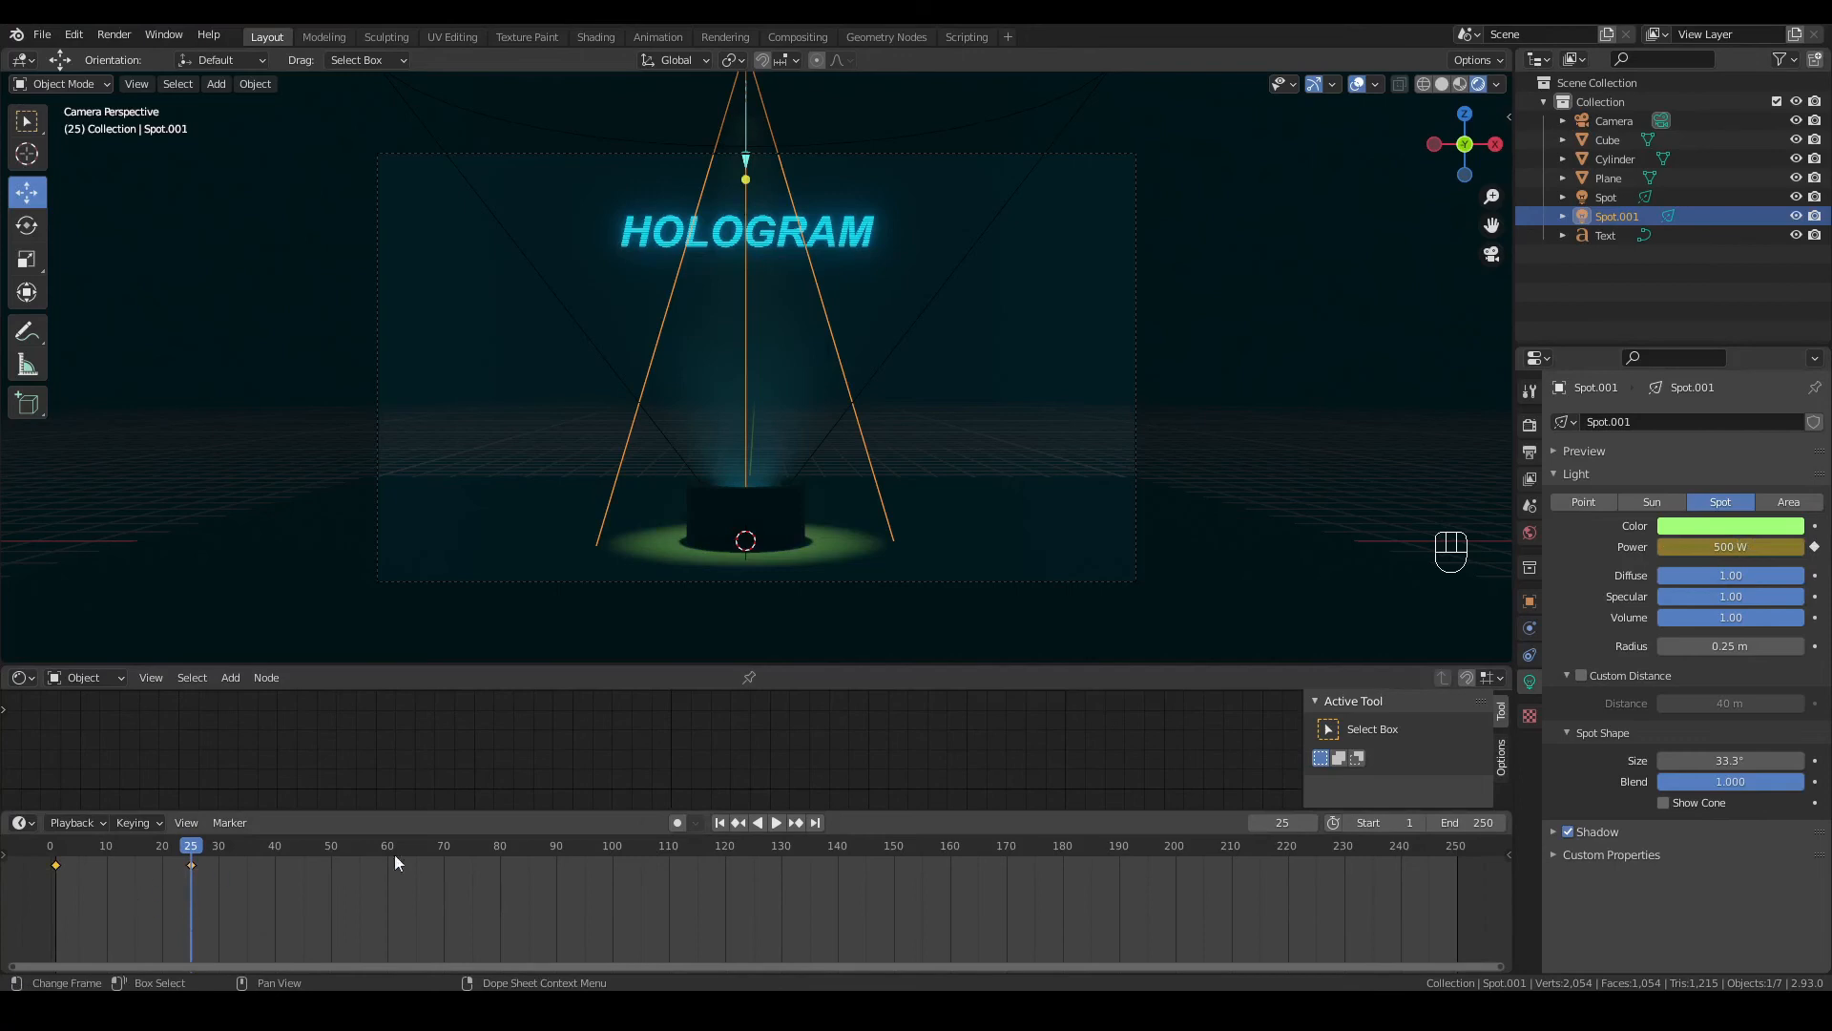
key("space")
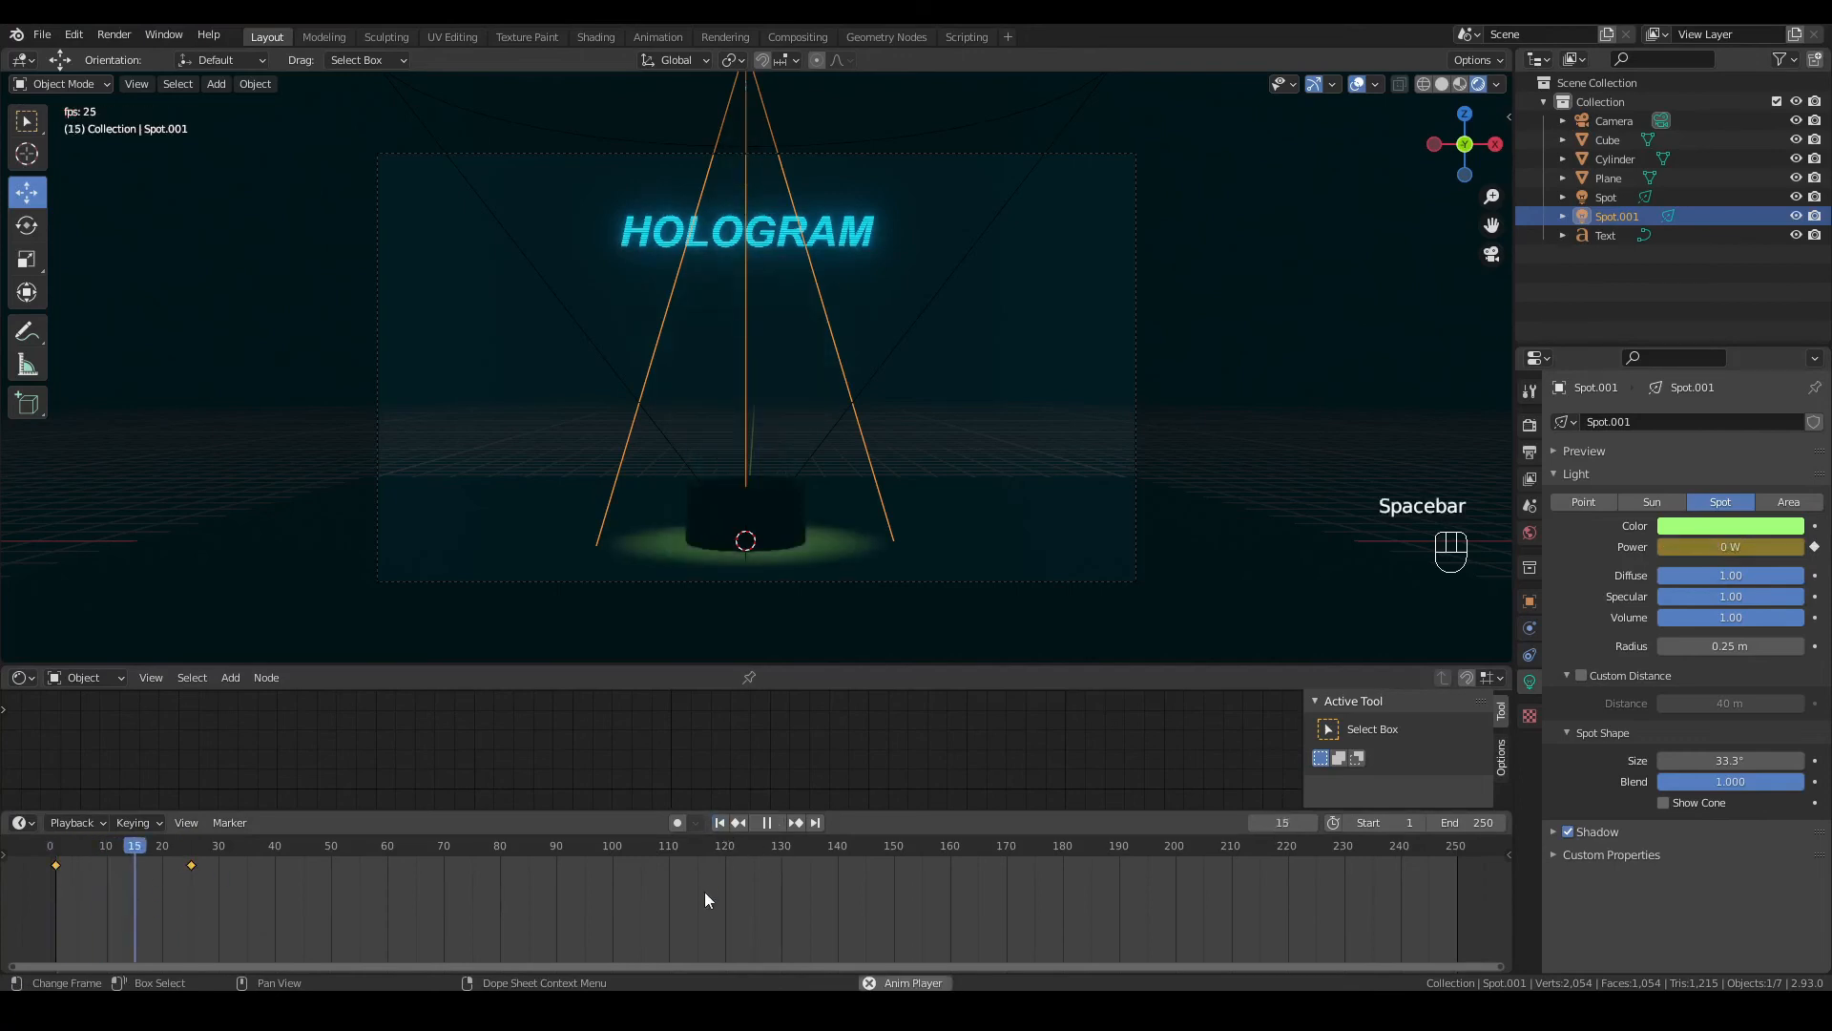
key("space")
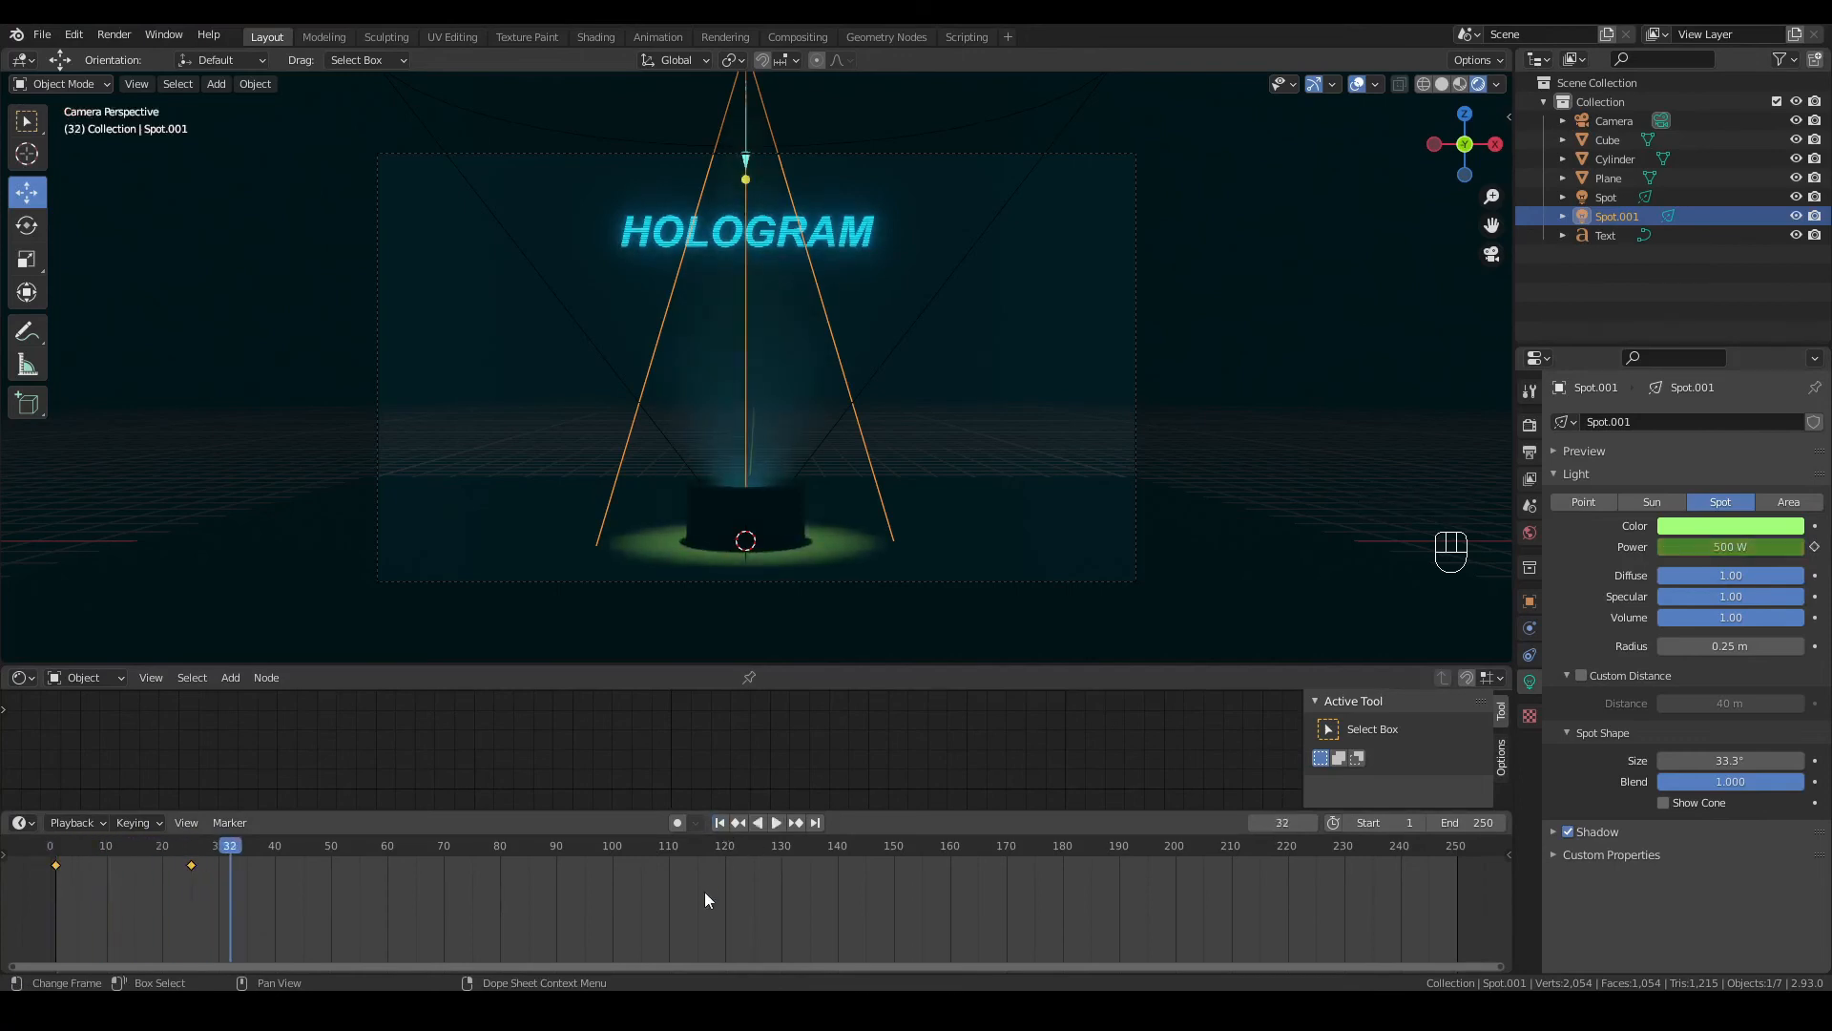
Step: At frame 30, set the blue spot light's custom distance to 0 m and keyframe it
key("Left")
key("Left")
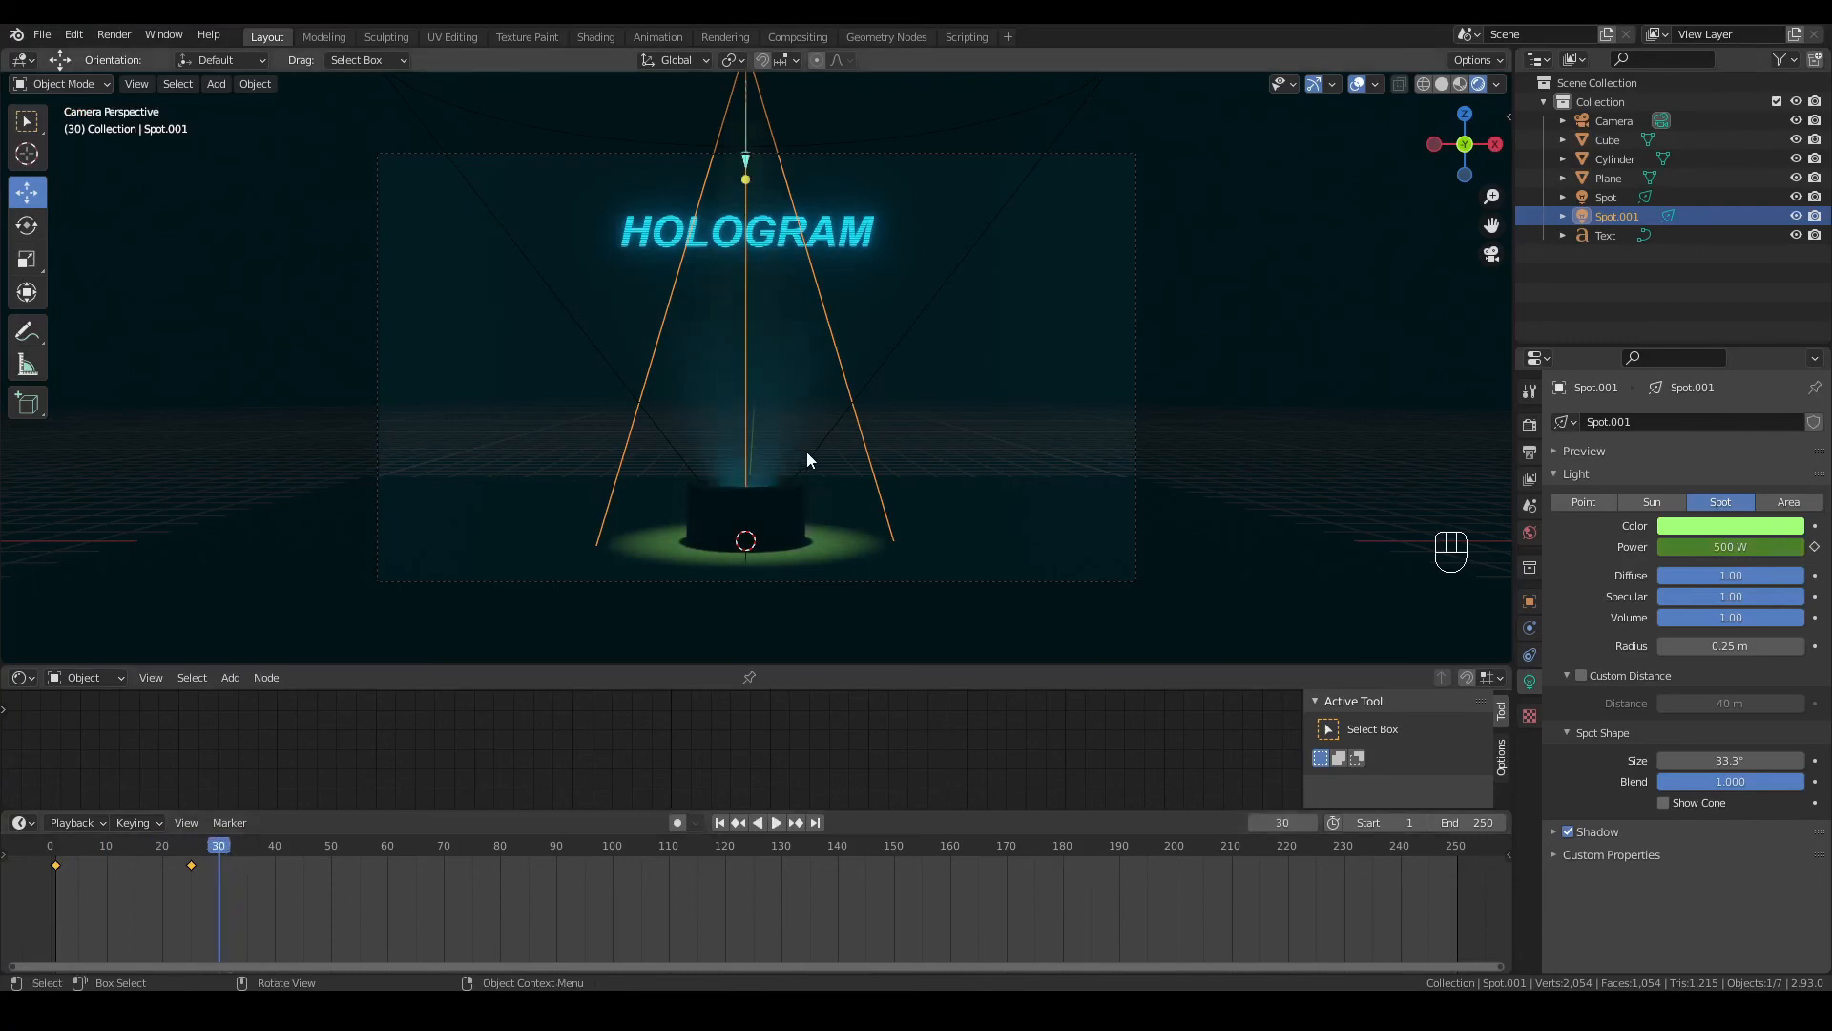
left_click(896, 345)
left_click(896, 345)
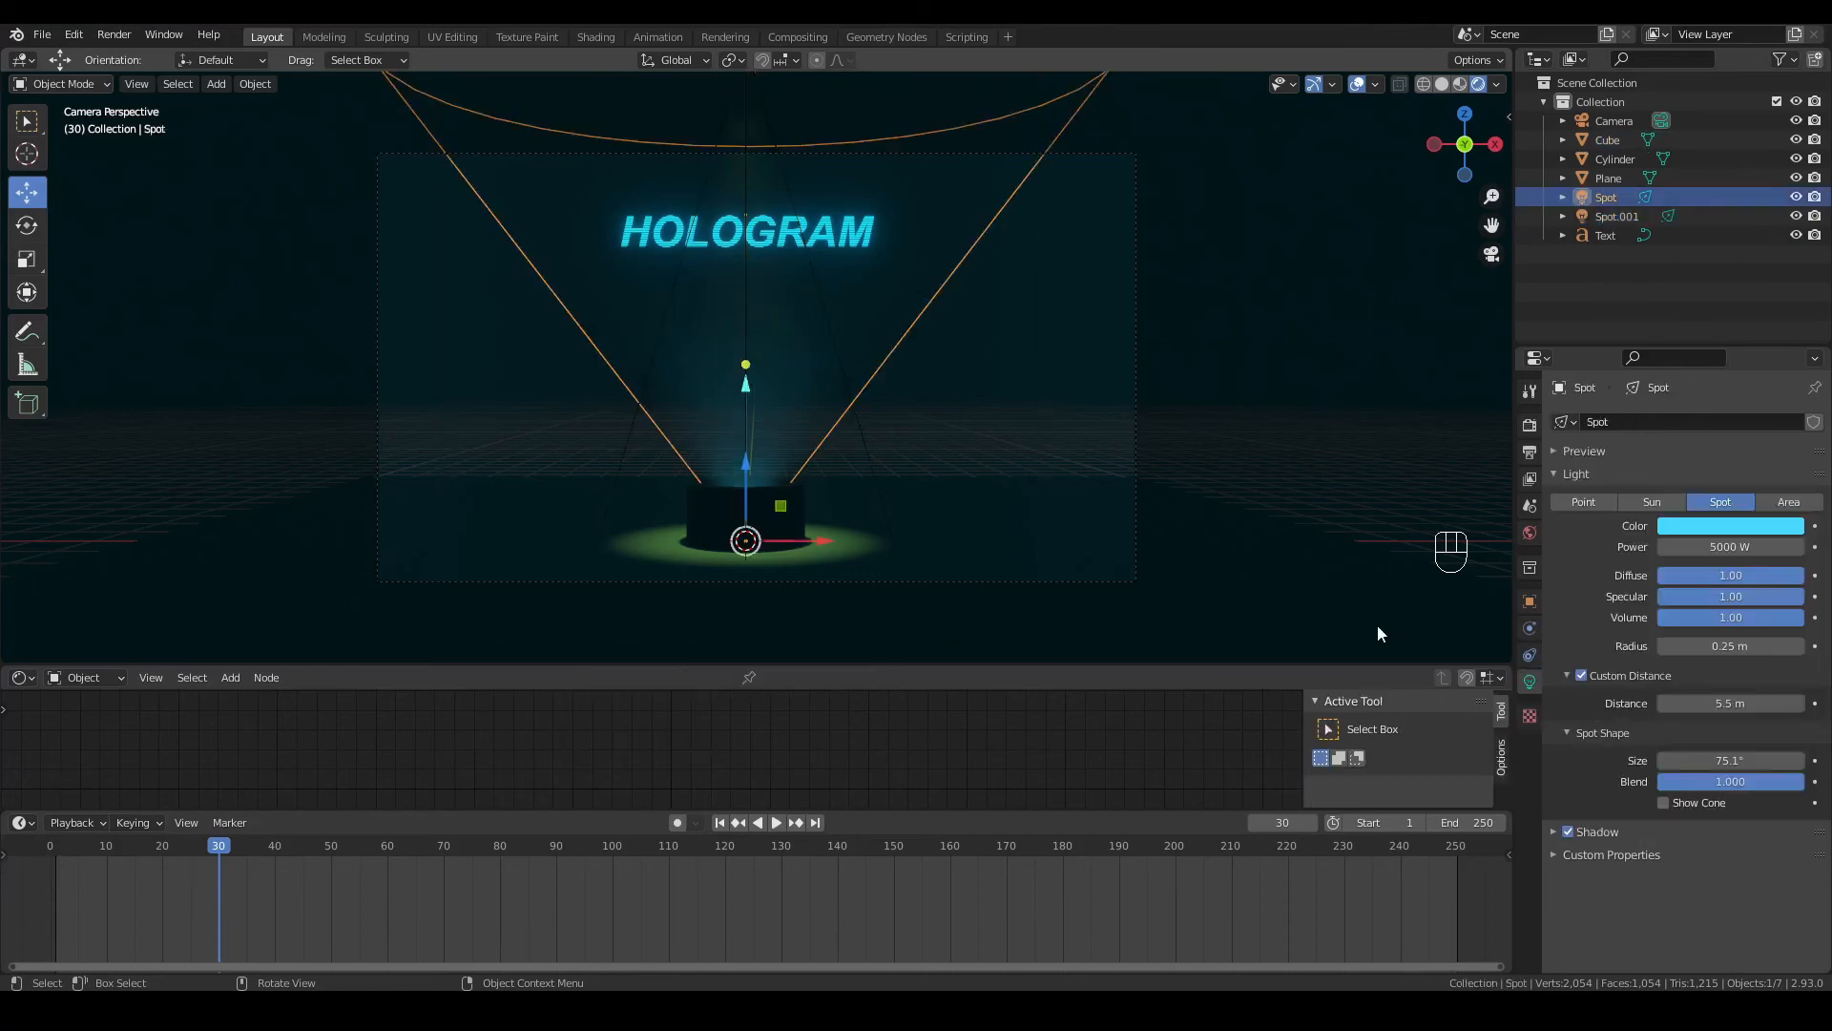
left_click(1731, 703)
type("0")
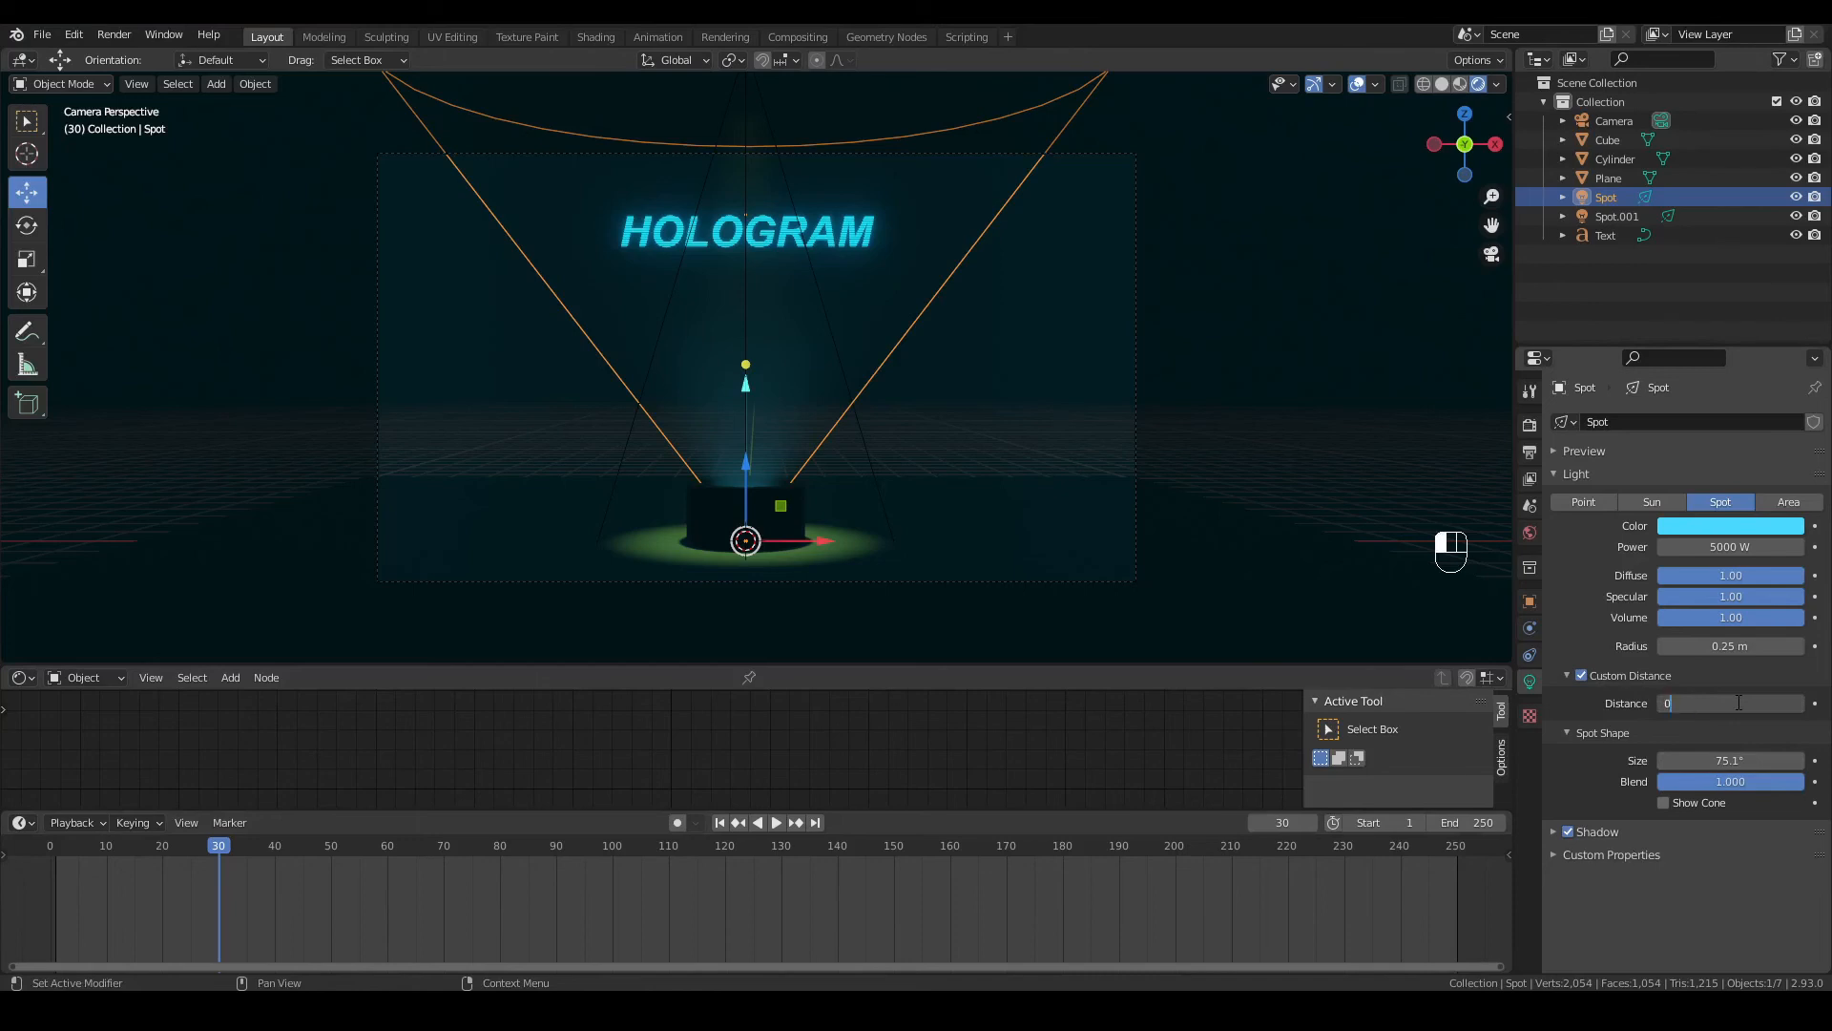
key("Return")
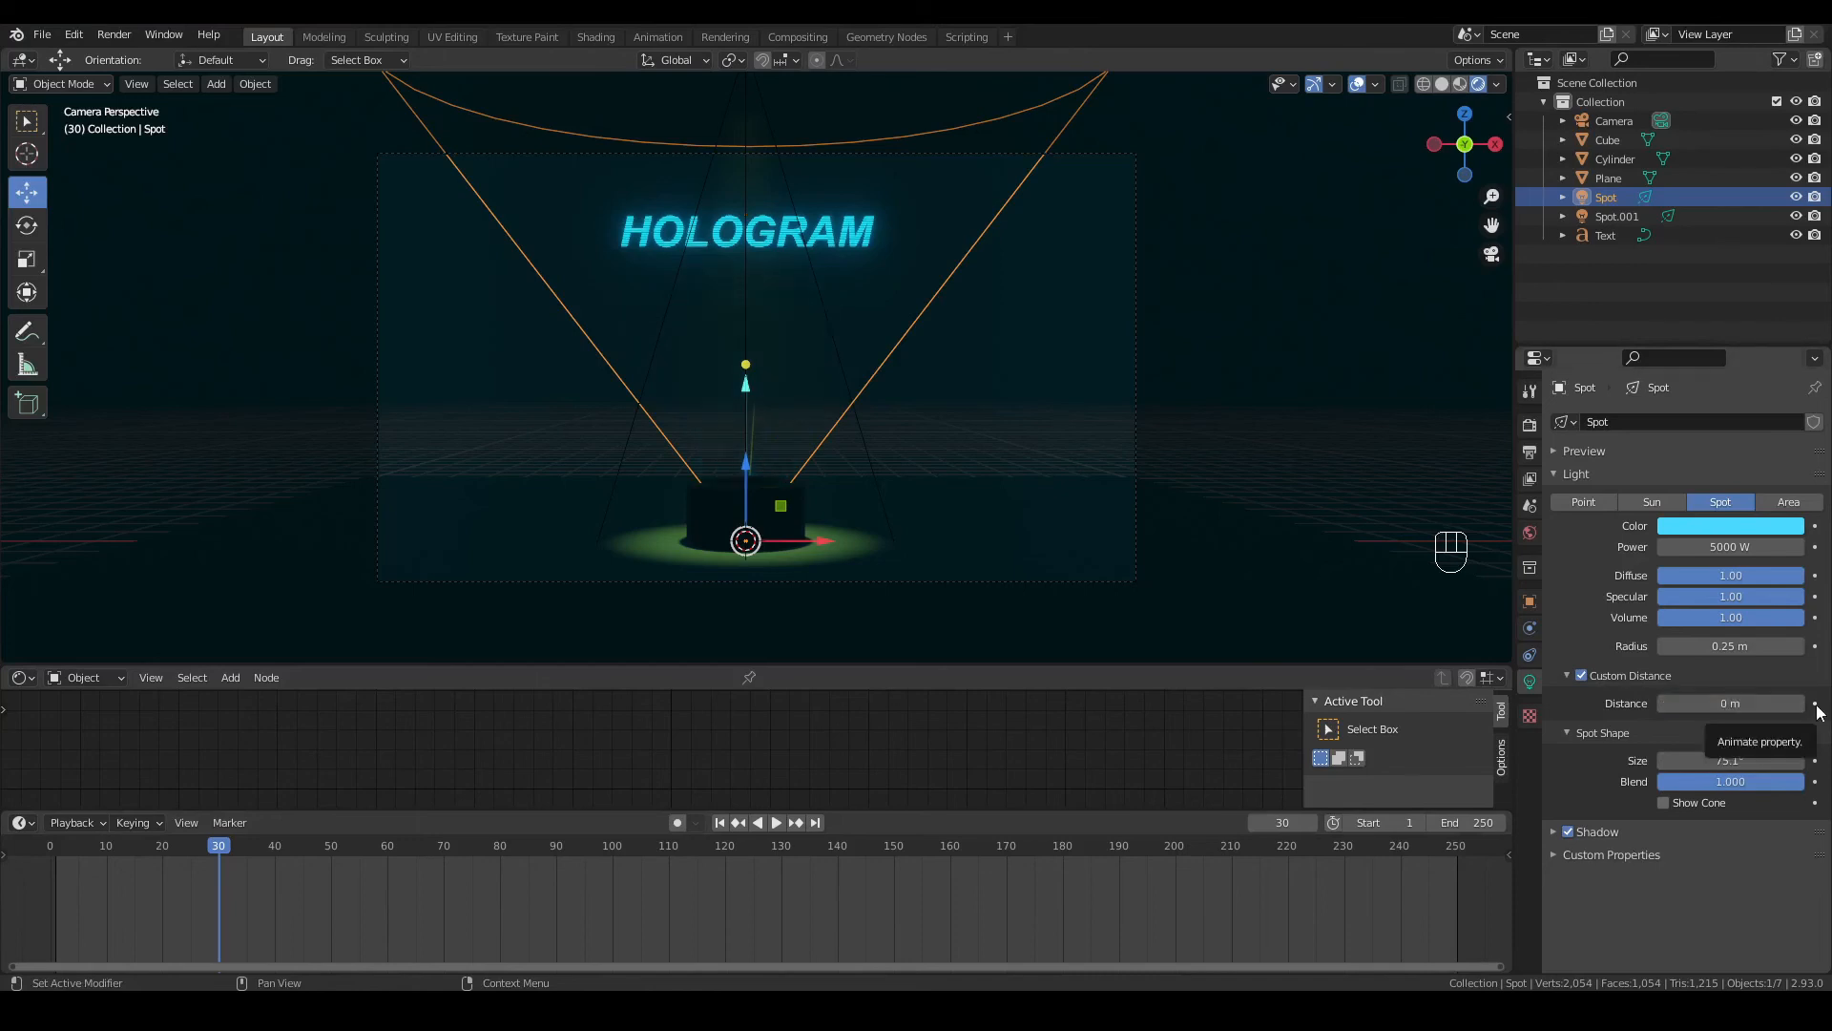
left_click(1816, 704)
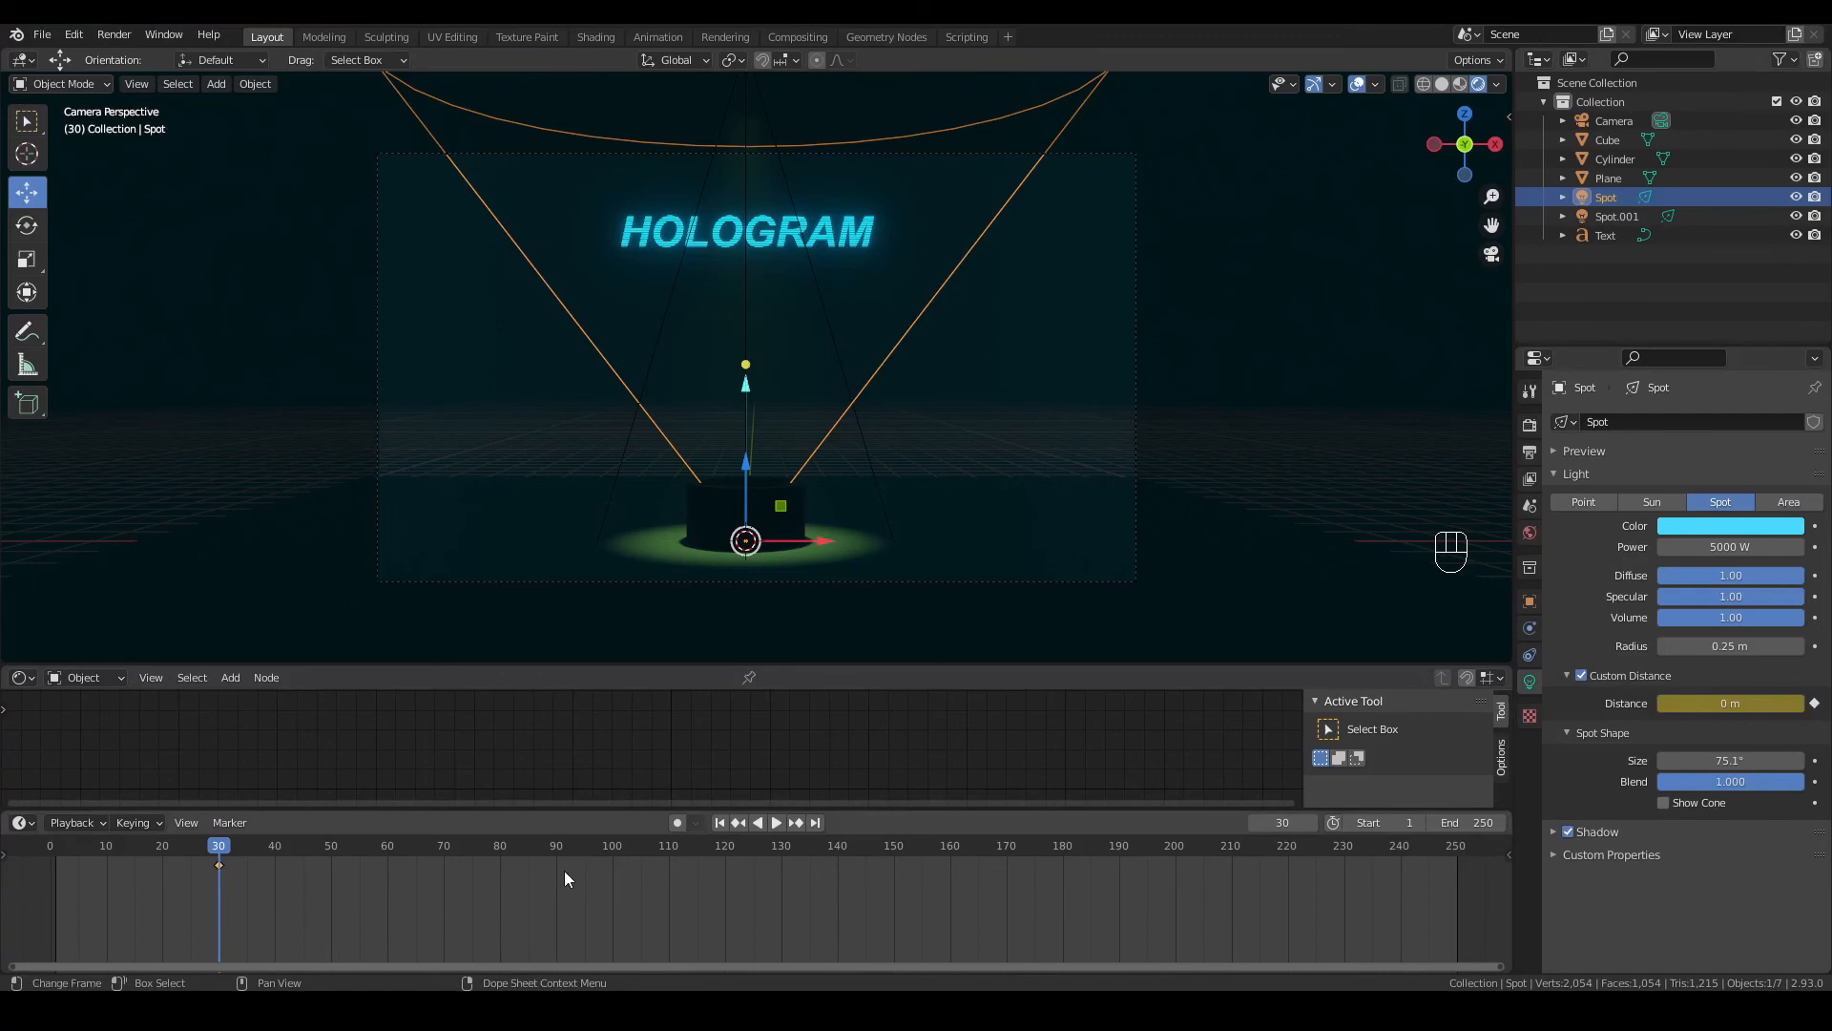
Step: Keyframe the blue spot light's custom distance at 5.5 m on frame 55
left_click(358, 846)
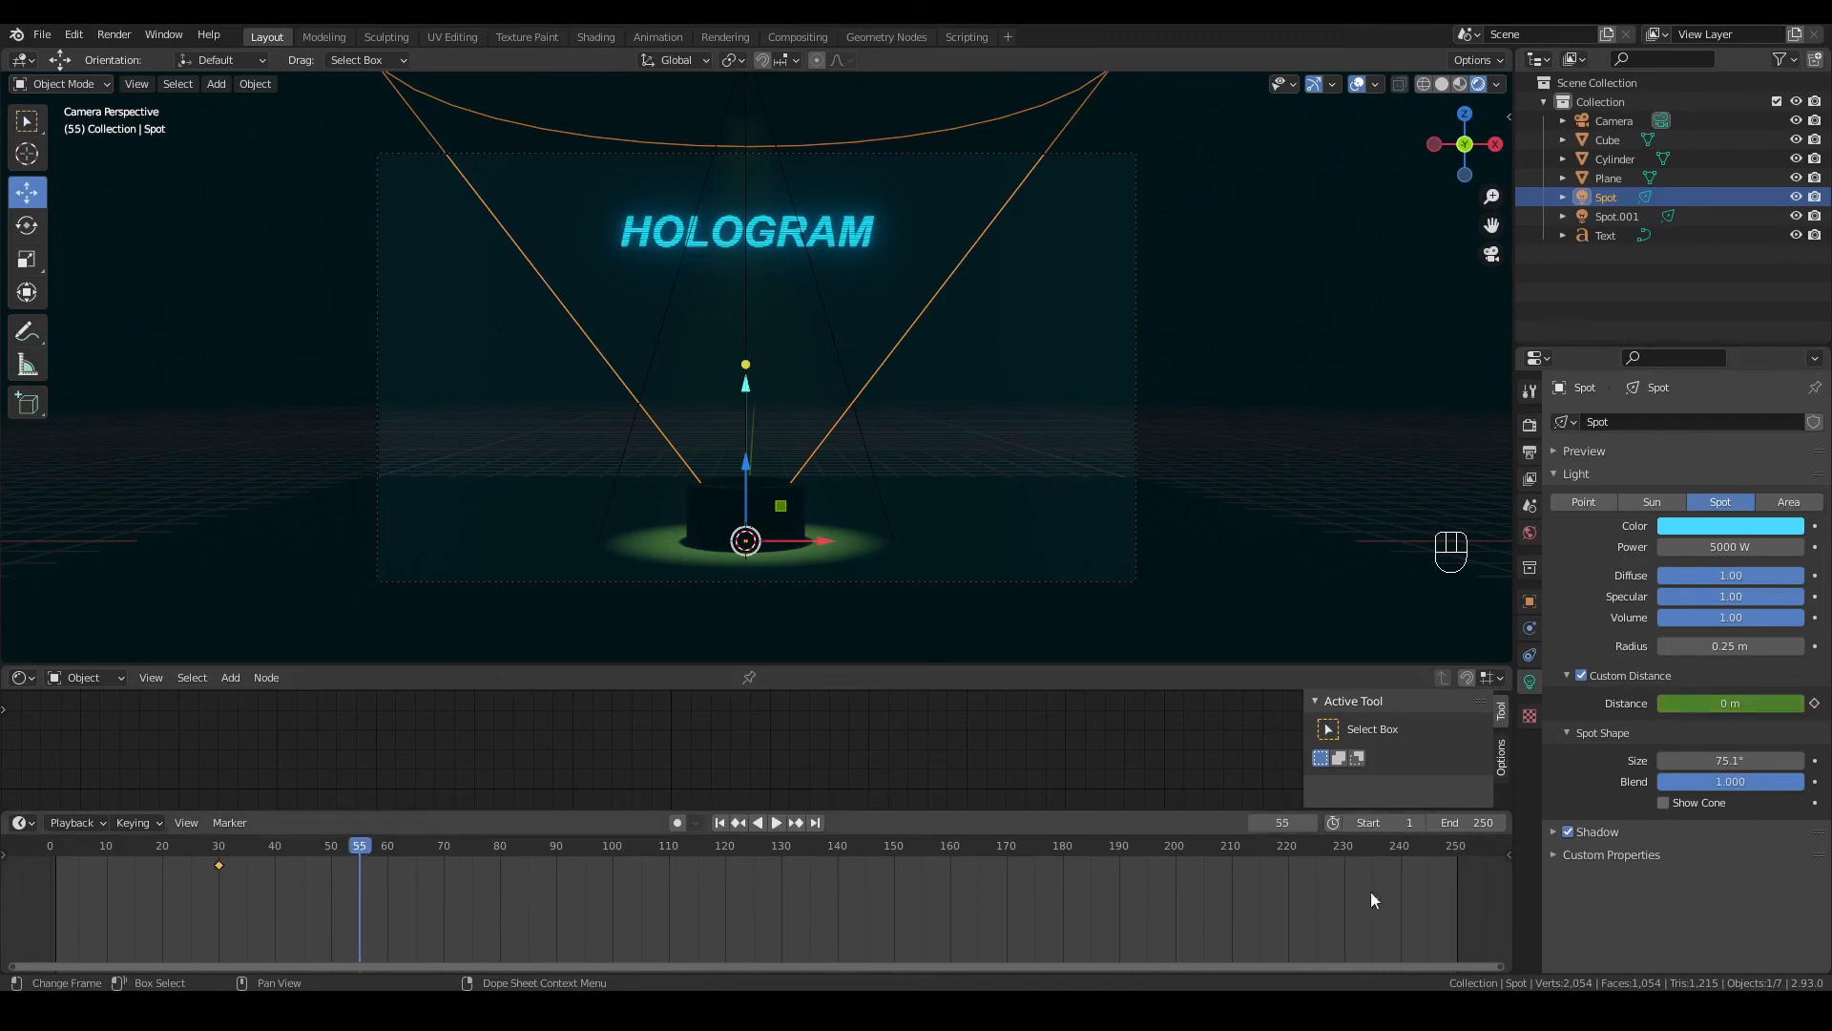
left_click(1738, 703)
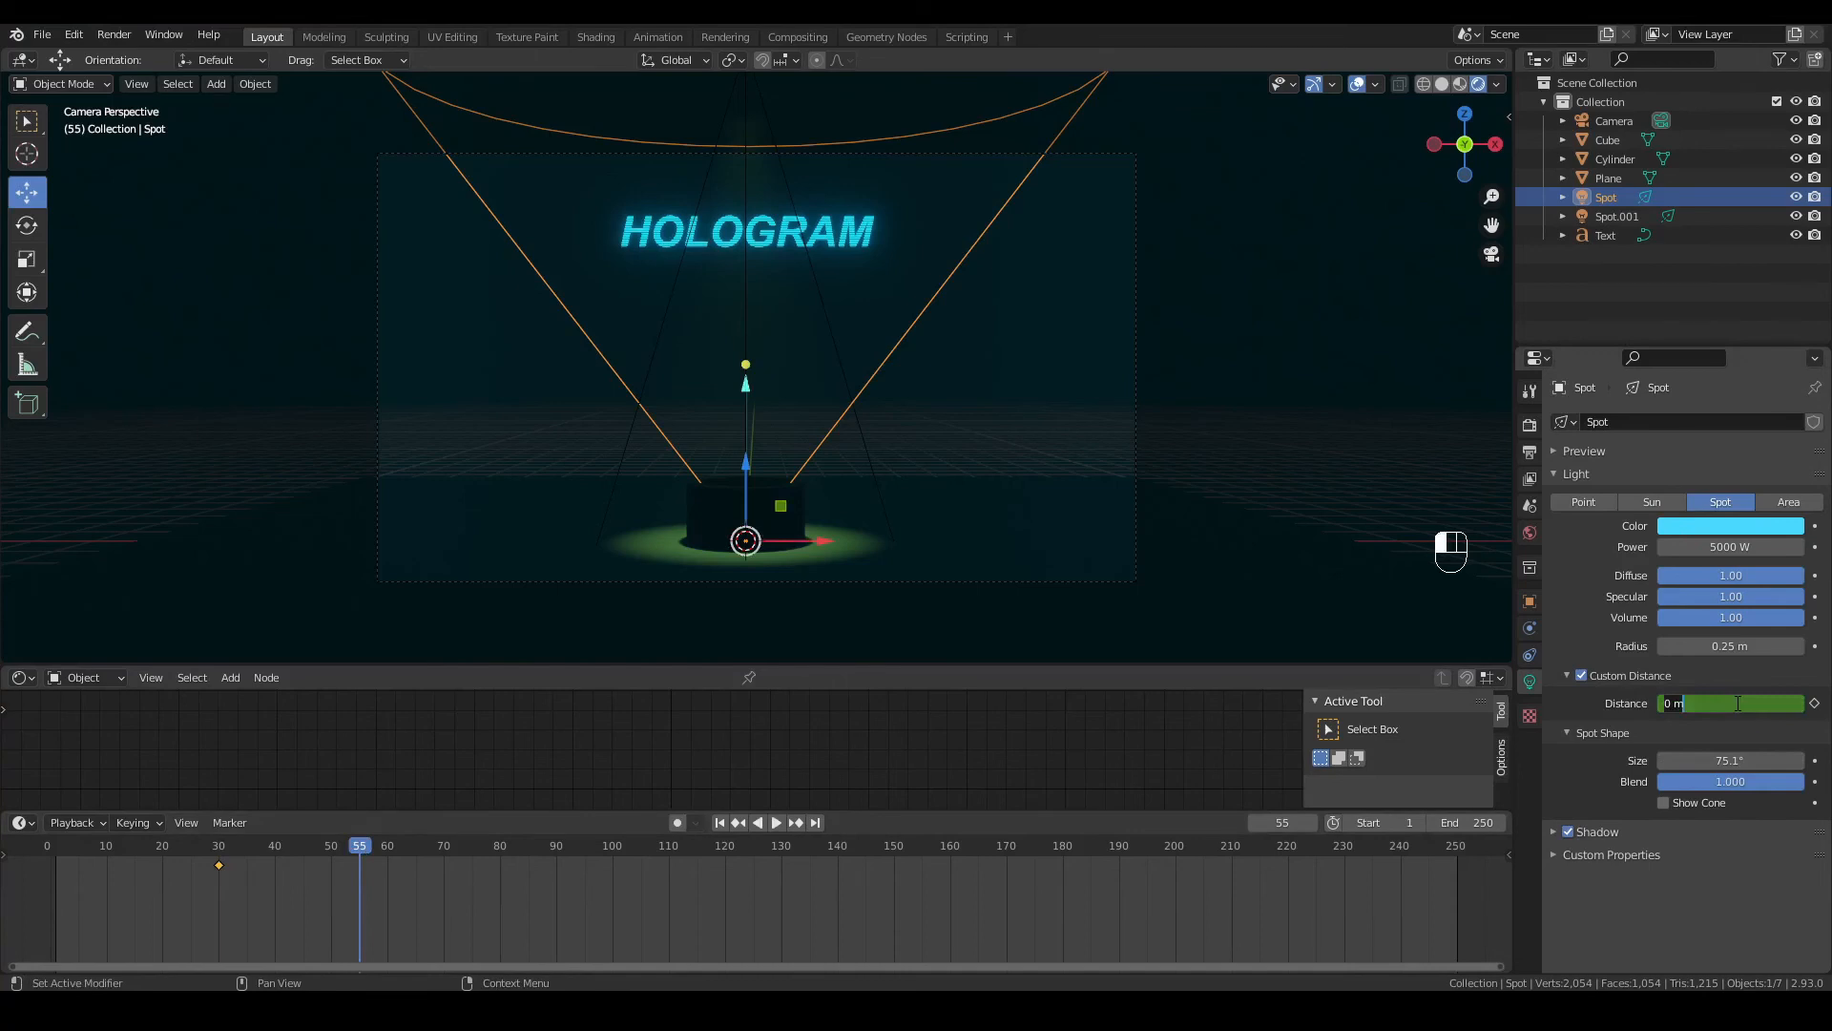
type("5.5")
key("Return")
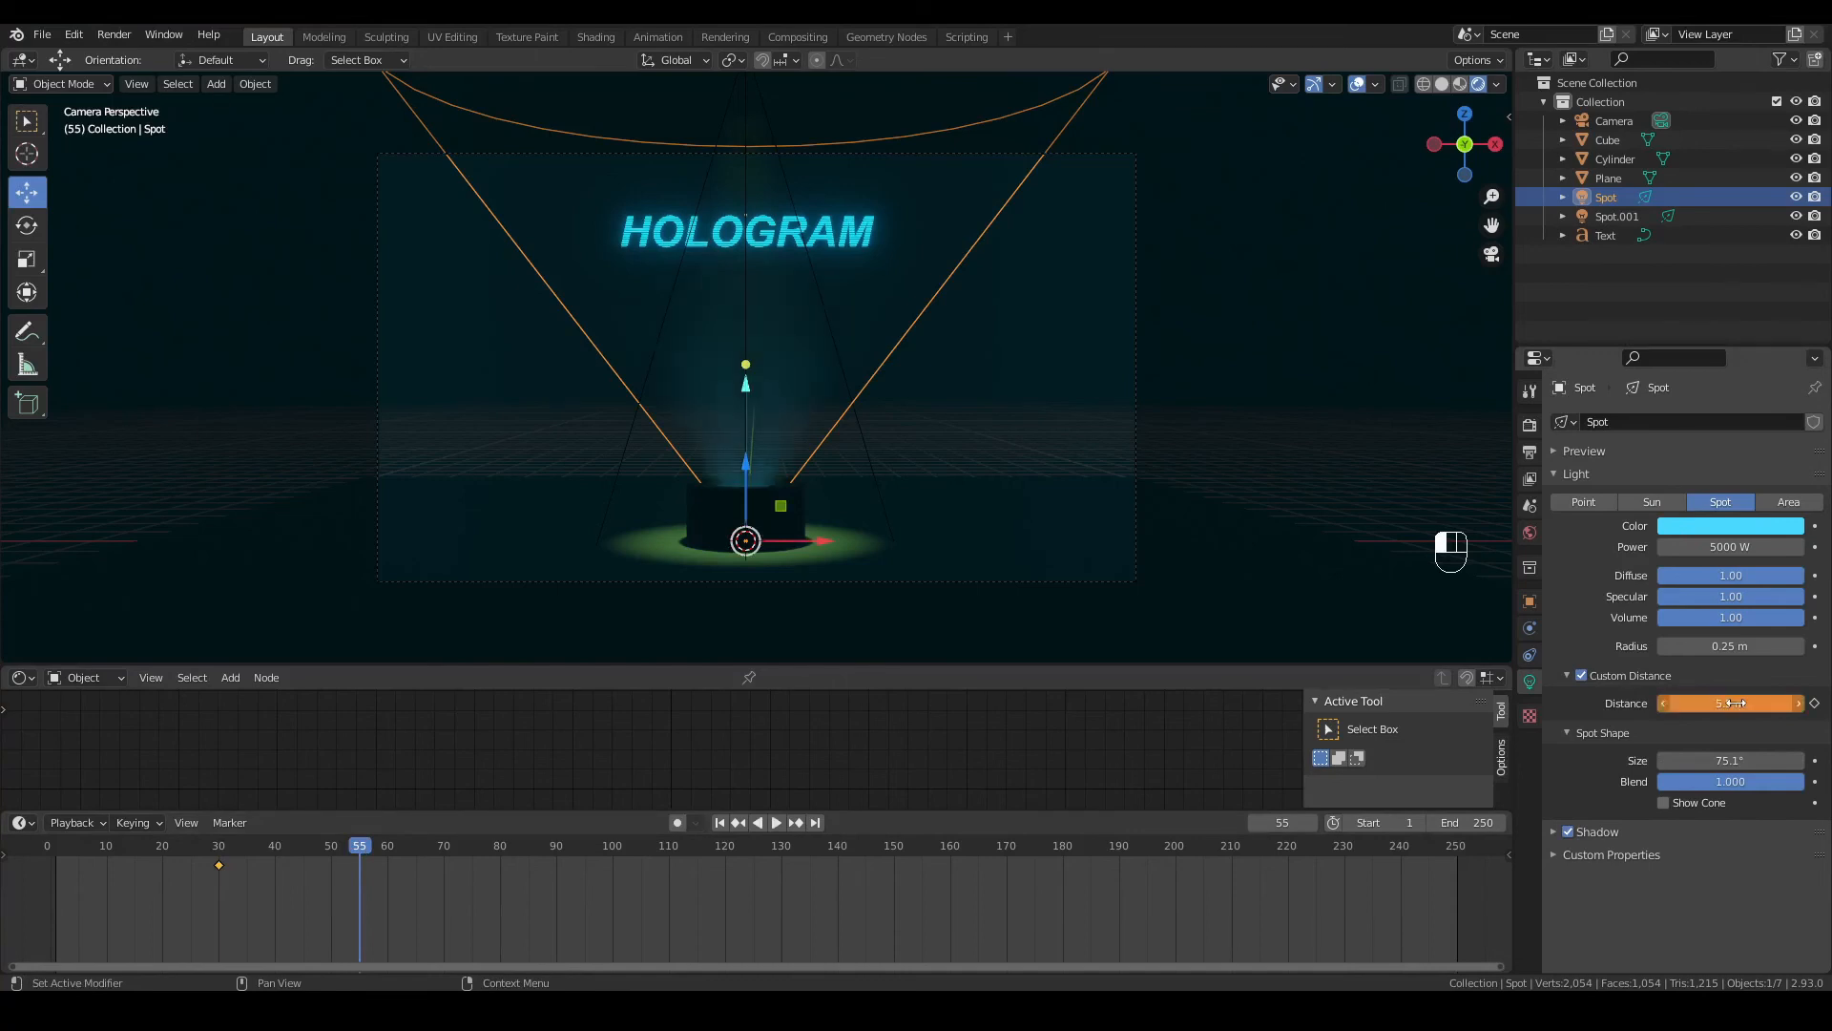
left_click(1815, 704)
Step: Play back and scrub the blue beam's animation between about frames 27 and 67
left_click(209, 856)
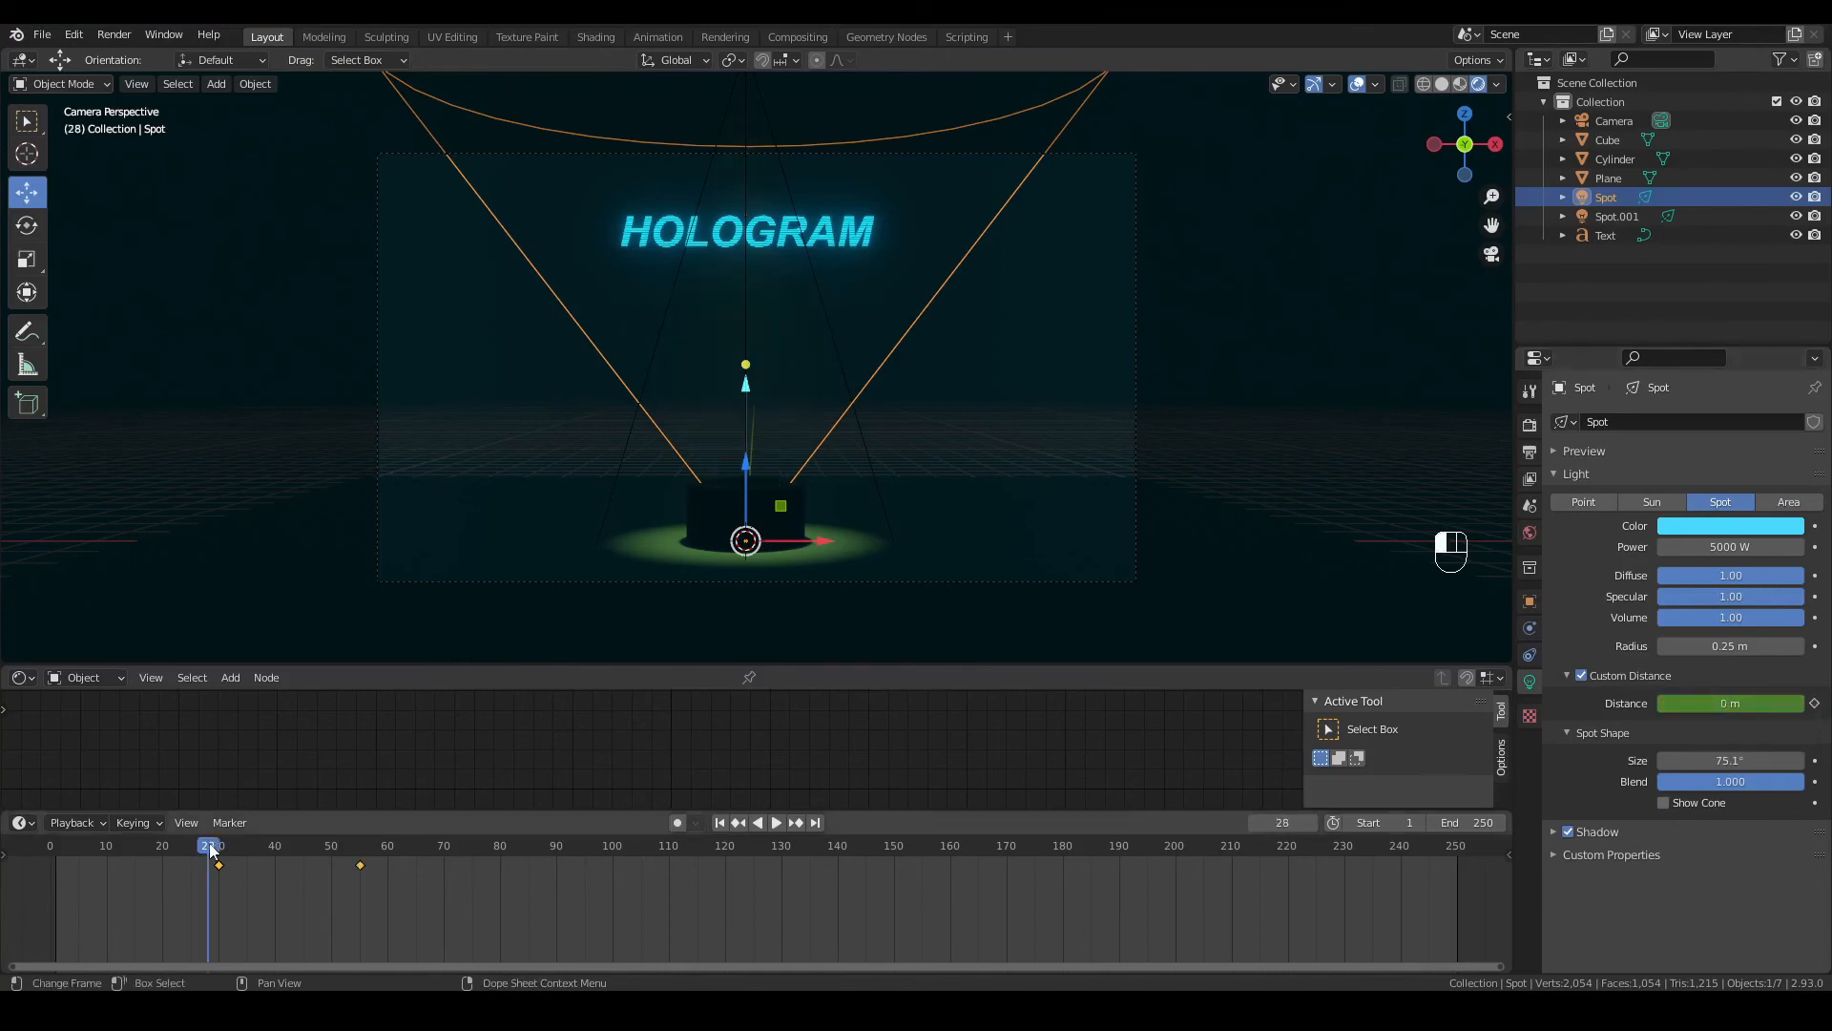
key("space")
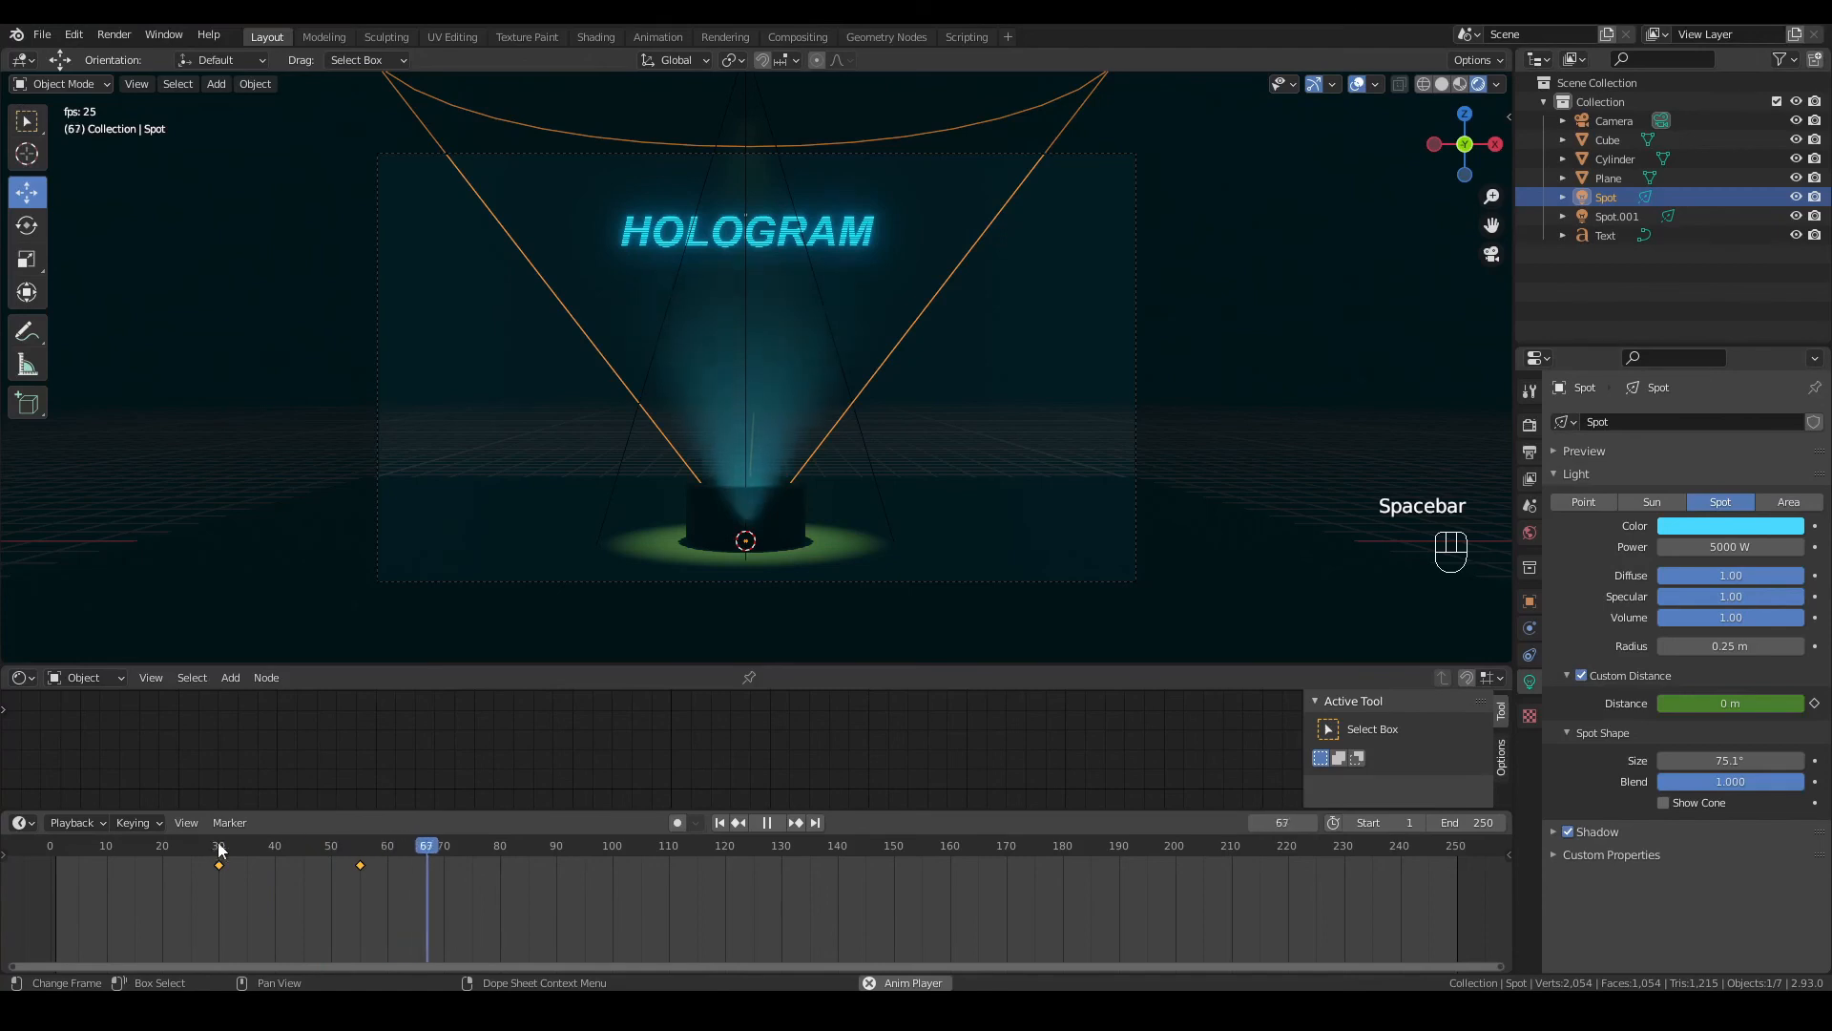
key("space")
left_click(359, 845)
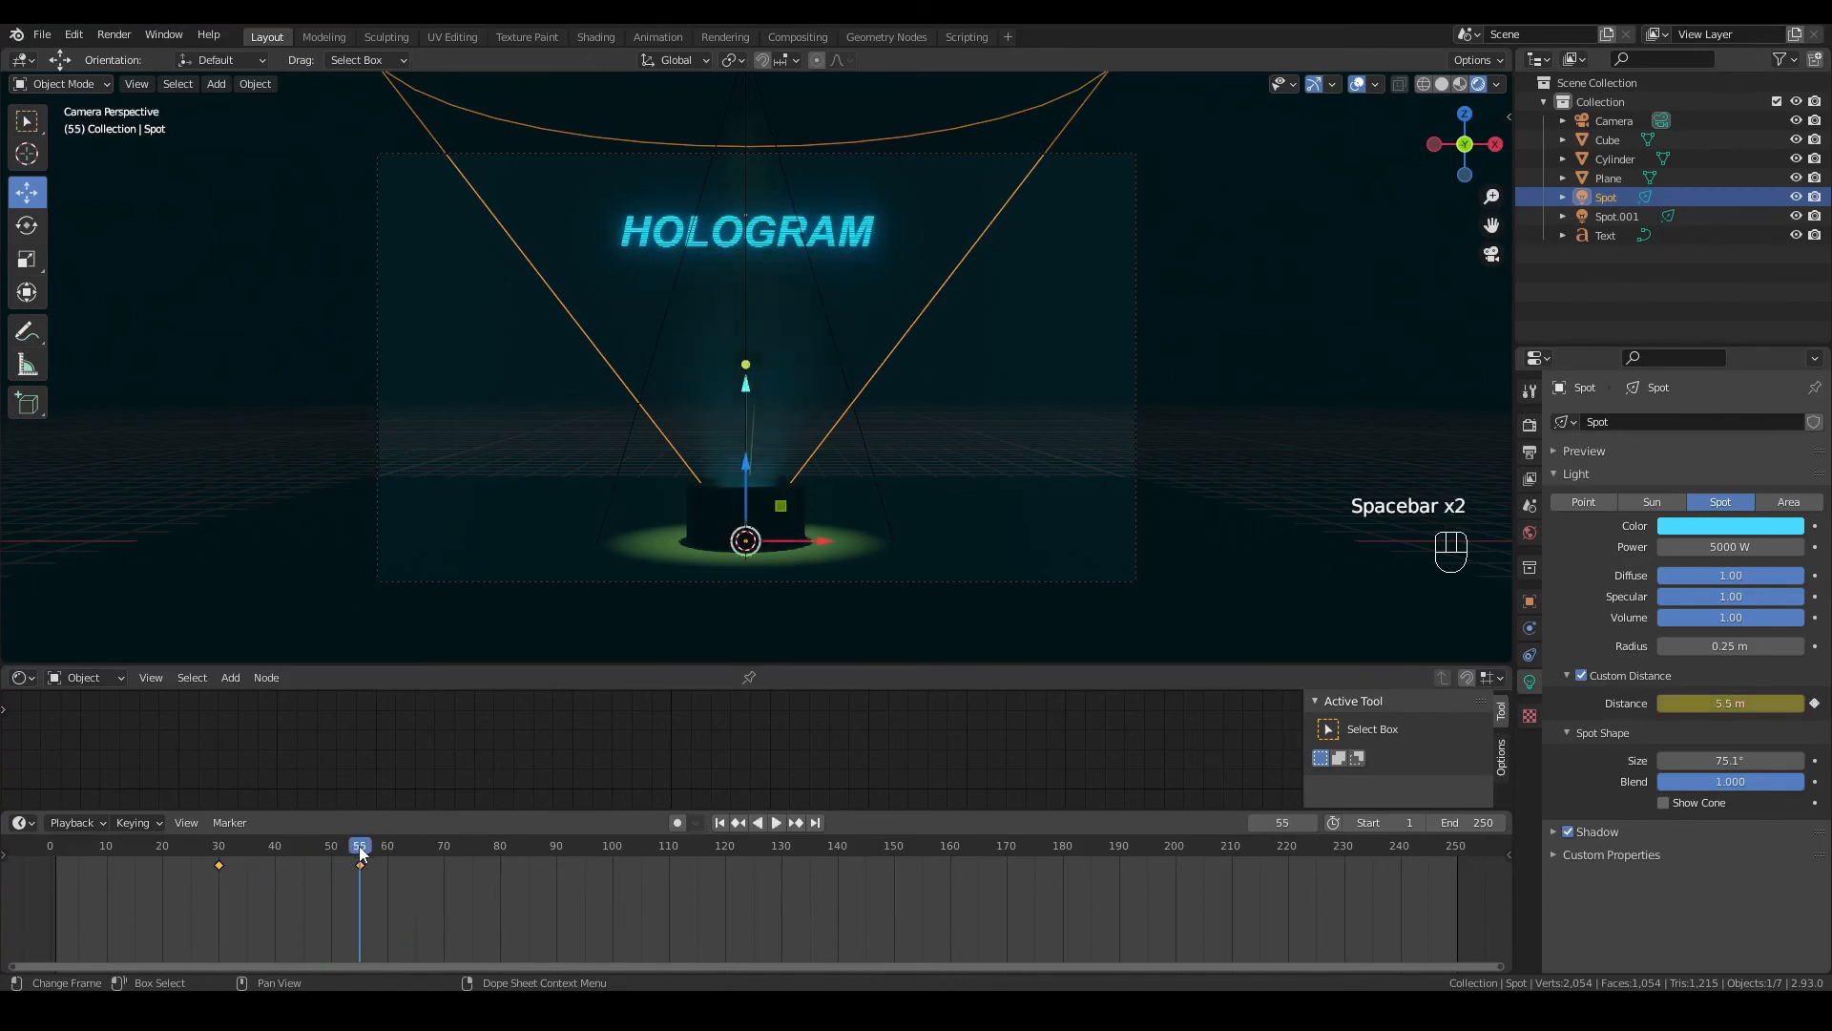
left_click_drag(359, 846, 202, 854)
Step: Select the HOLOGRAM text and insert a scale keyframe on frame 27
left_click(856, 231)
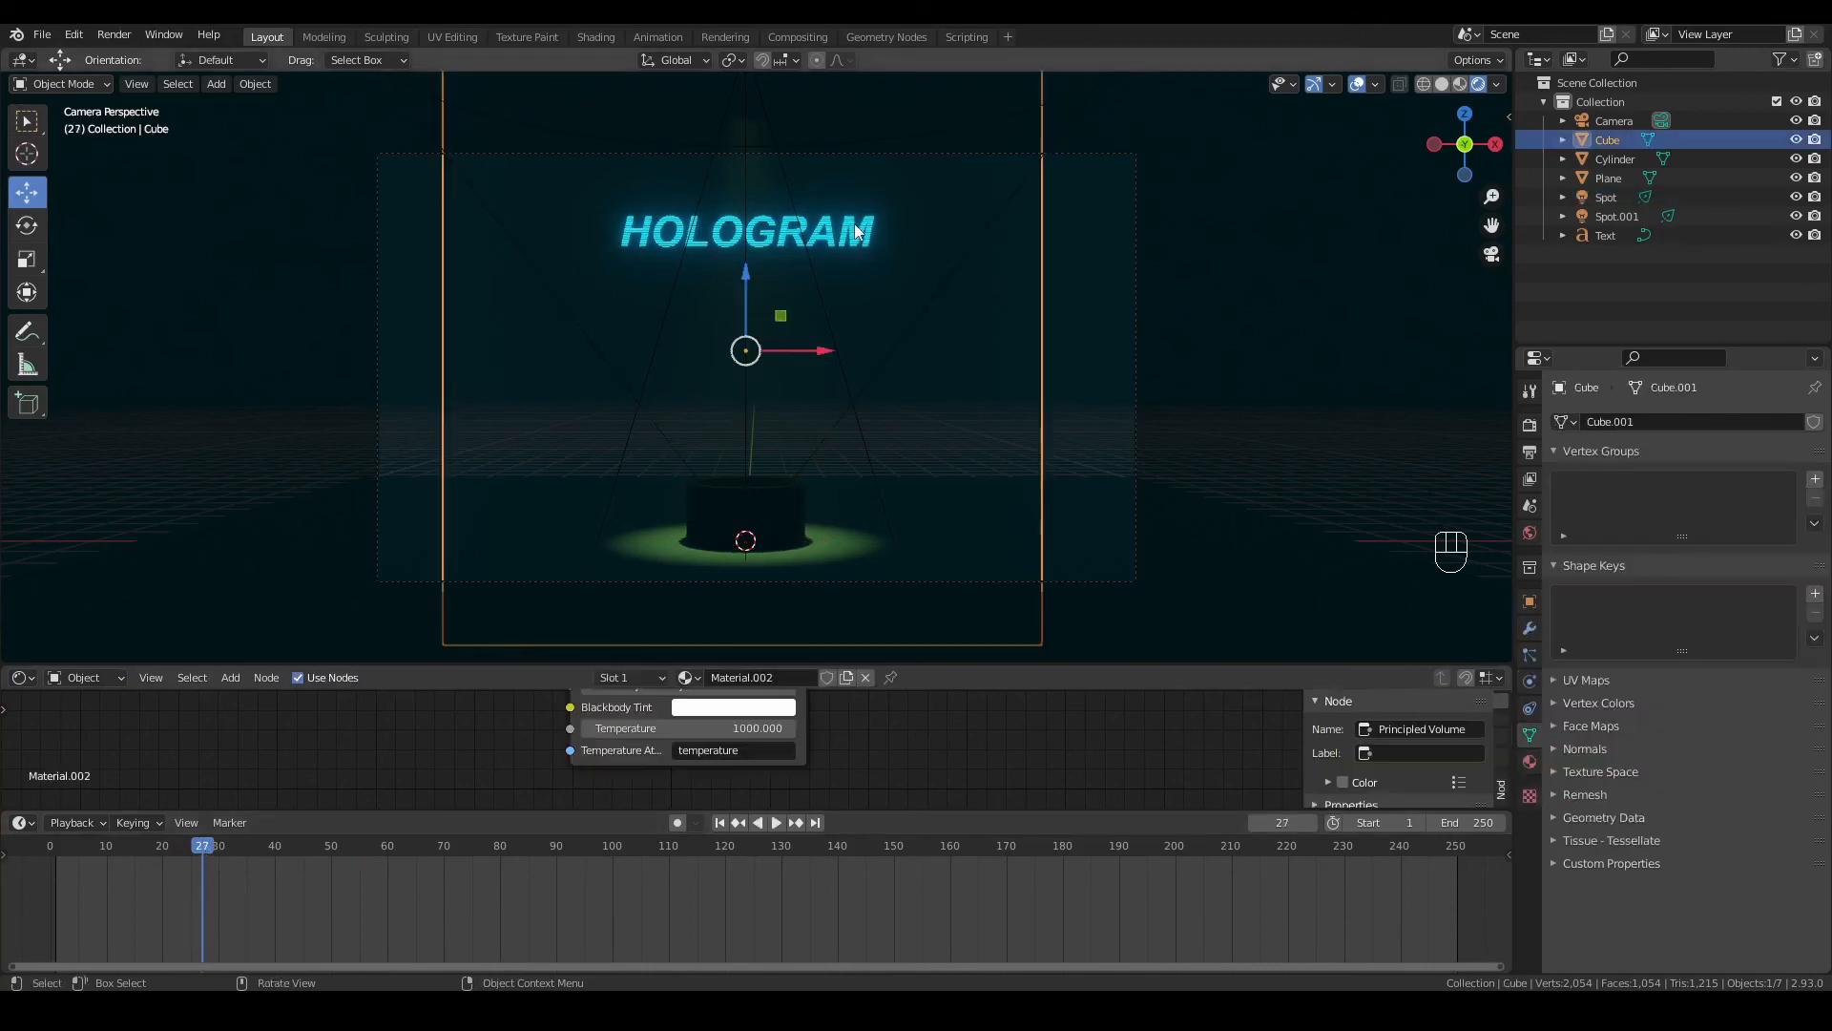
left_click(856, 231)
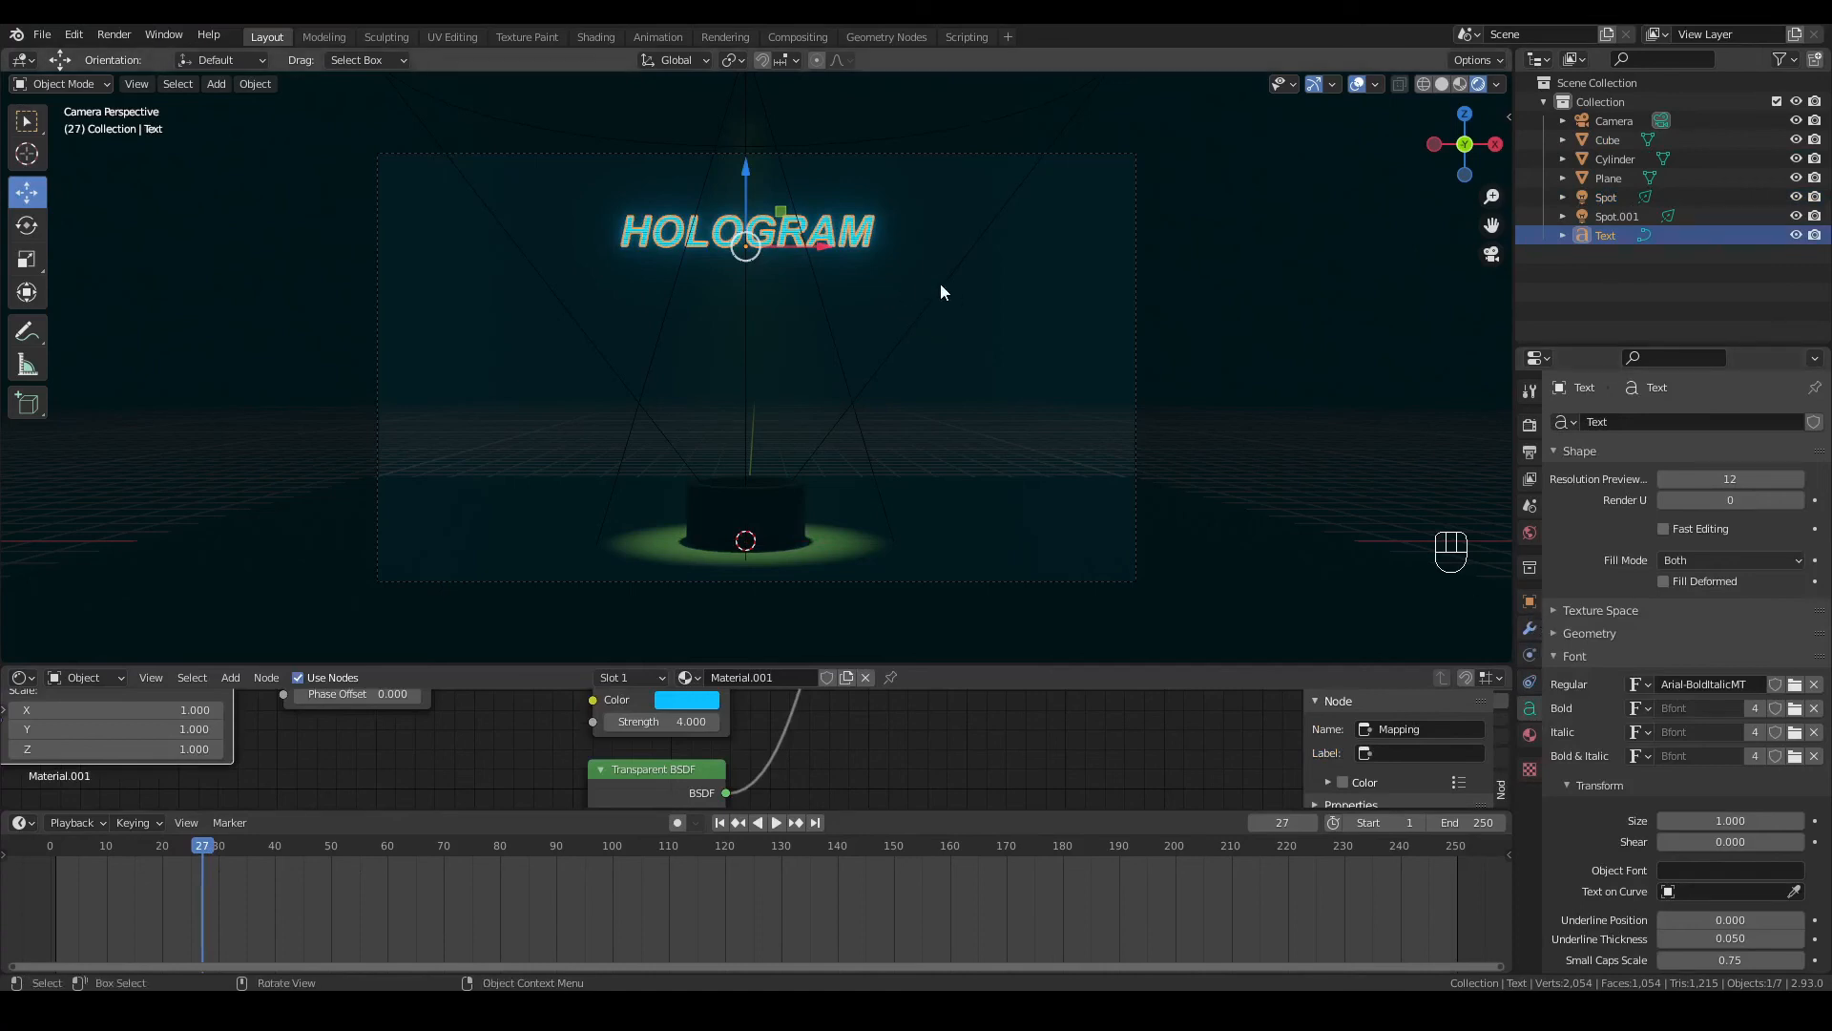
key("i")
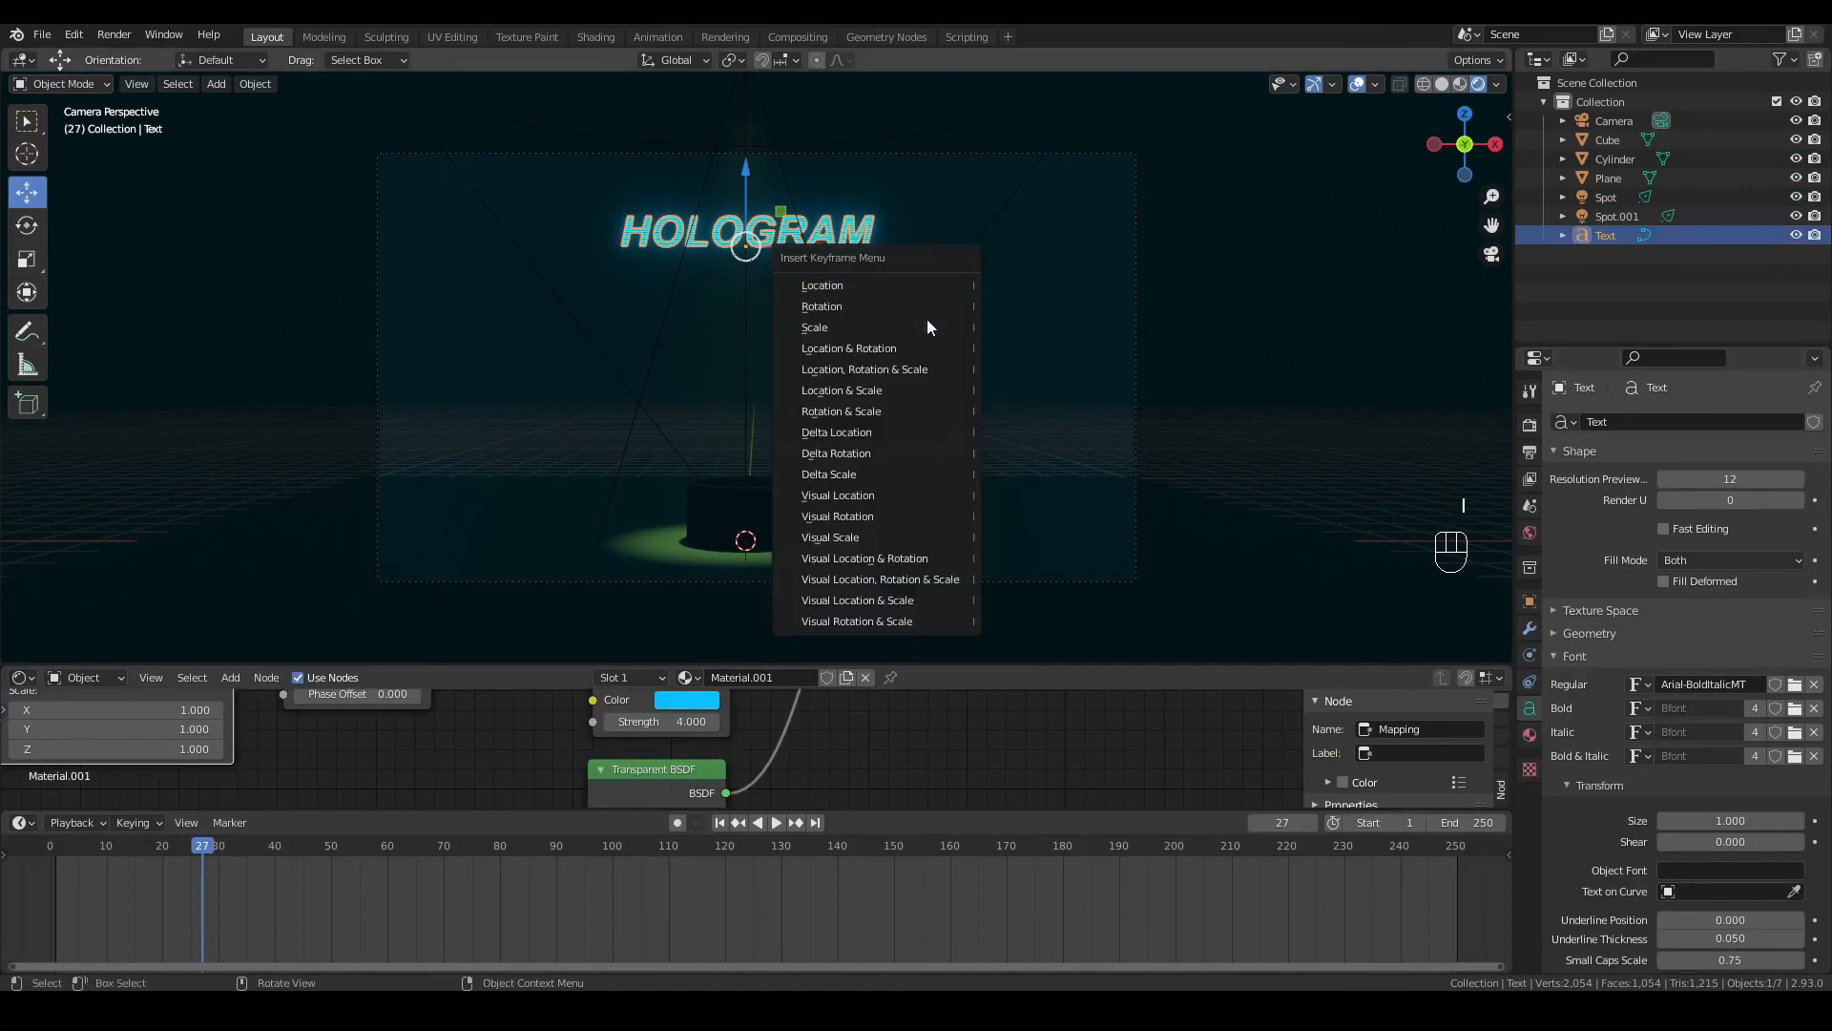
left_click(929, 329)
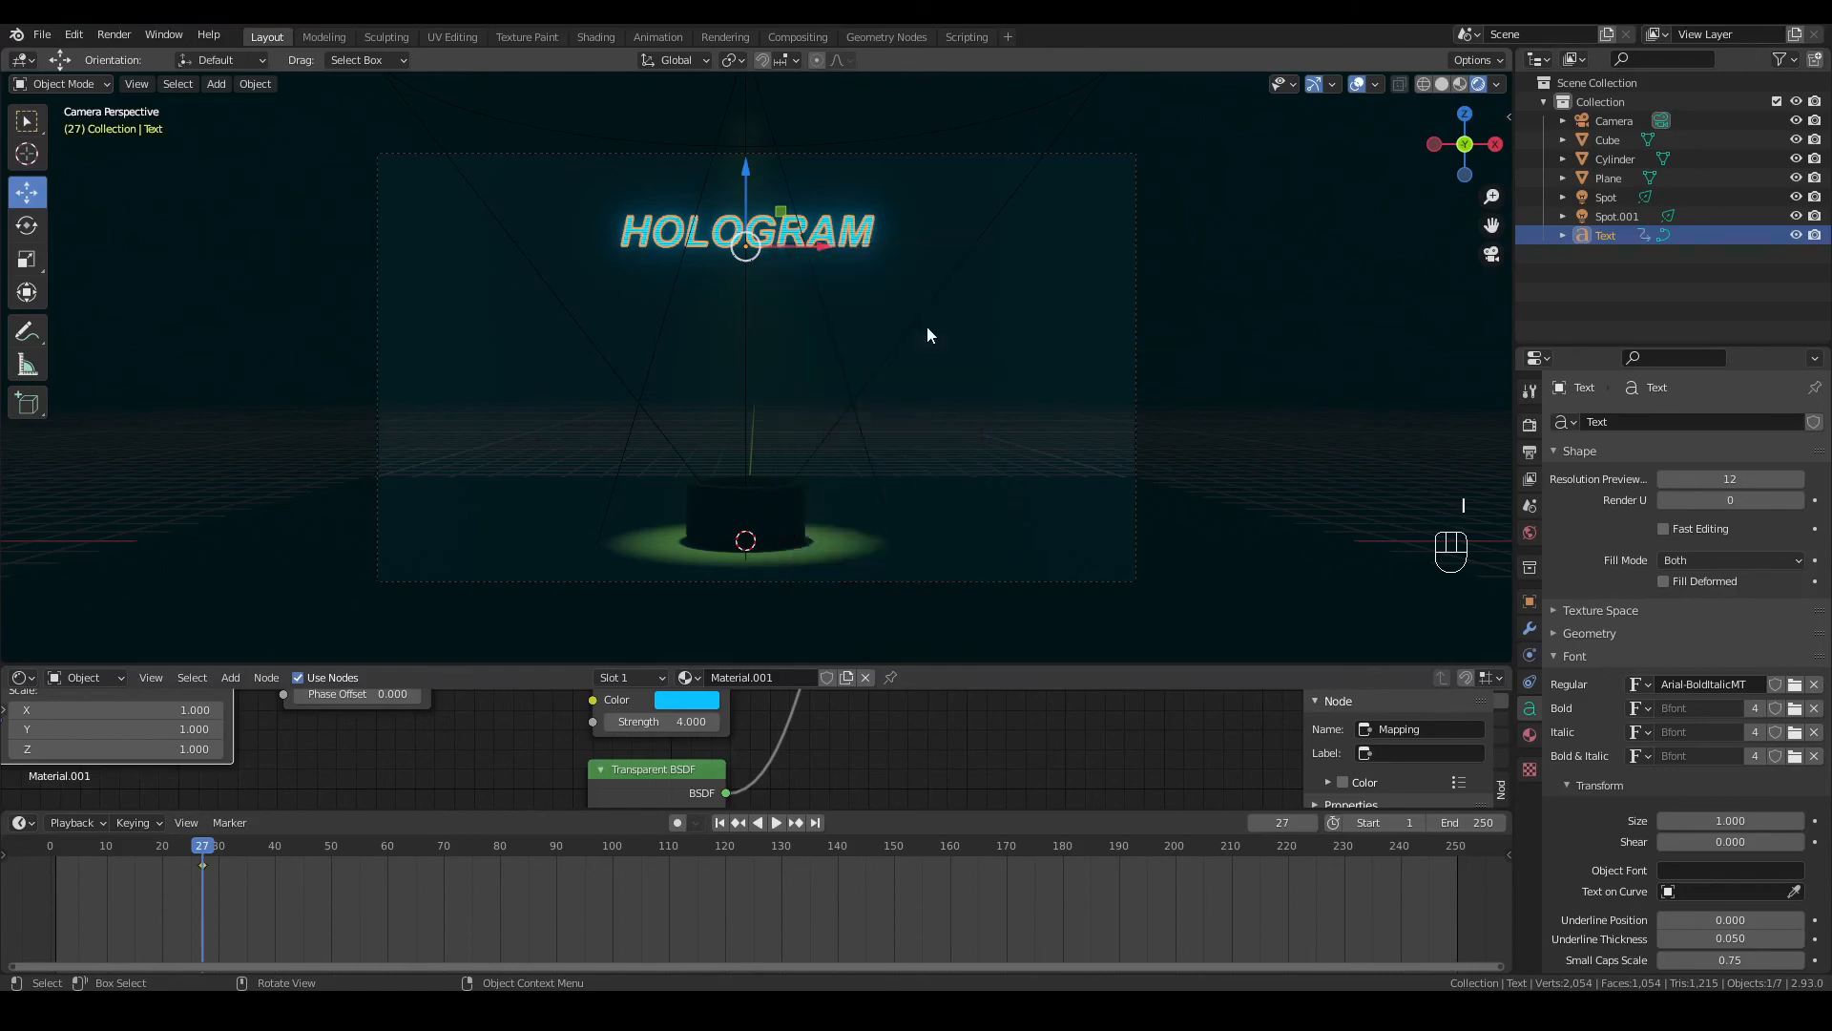
Step: Convert the HOLOGRAM text to a mesh and set its origin to the 3D cursor
right_click(849, 229)
mouse_move(851, 273)
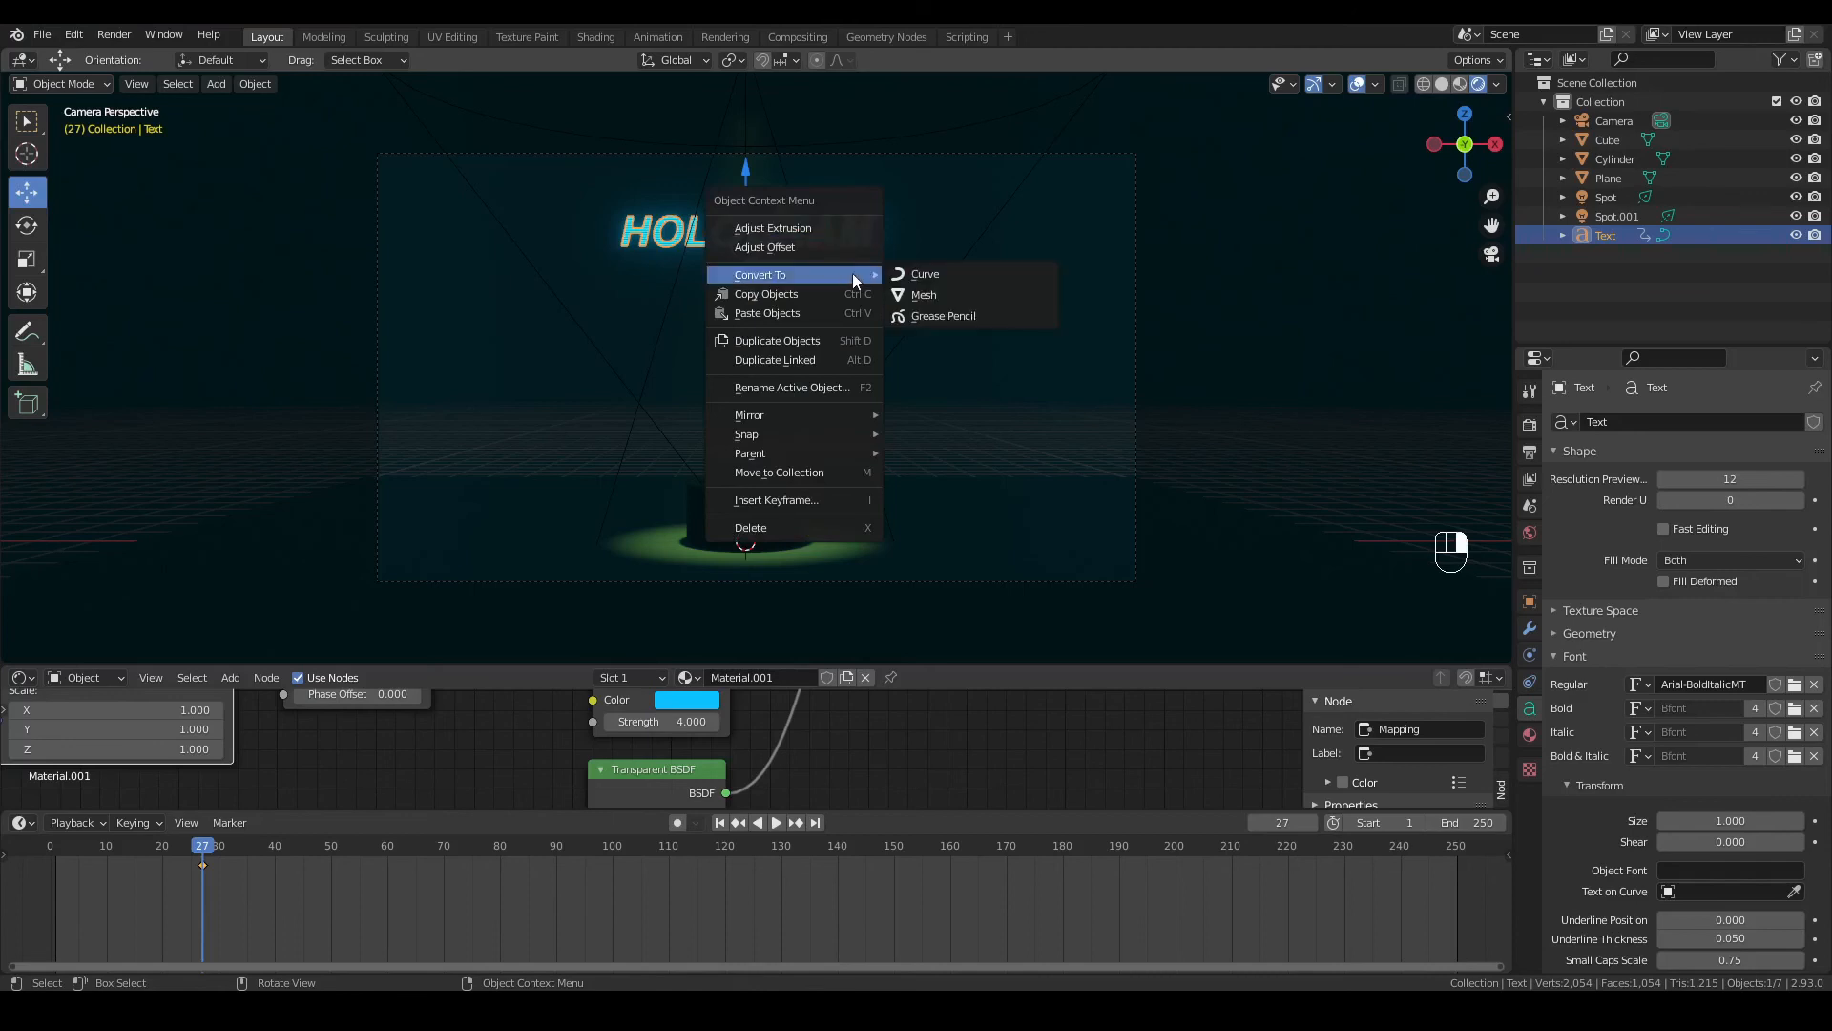
left_click(926, 298)
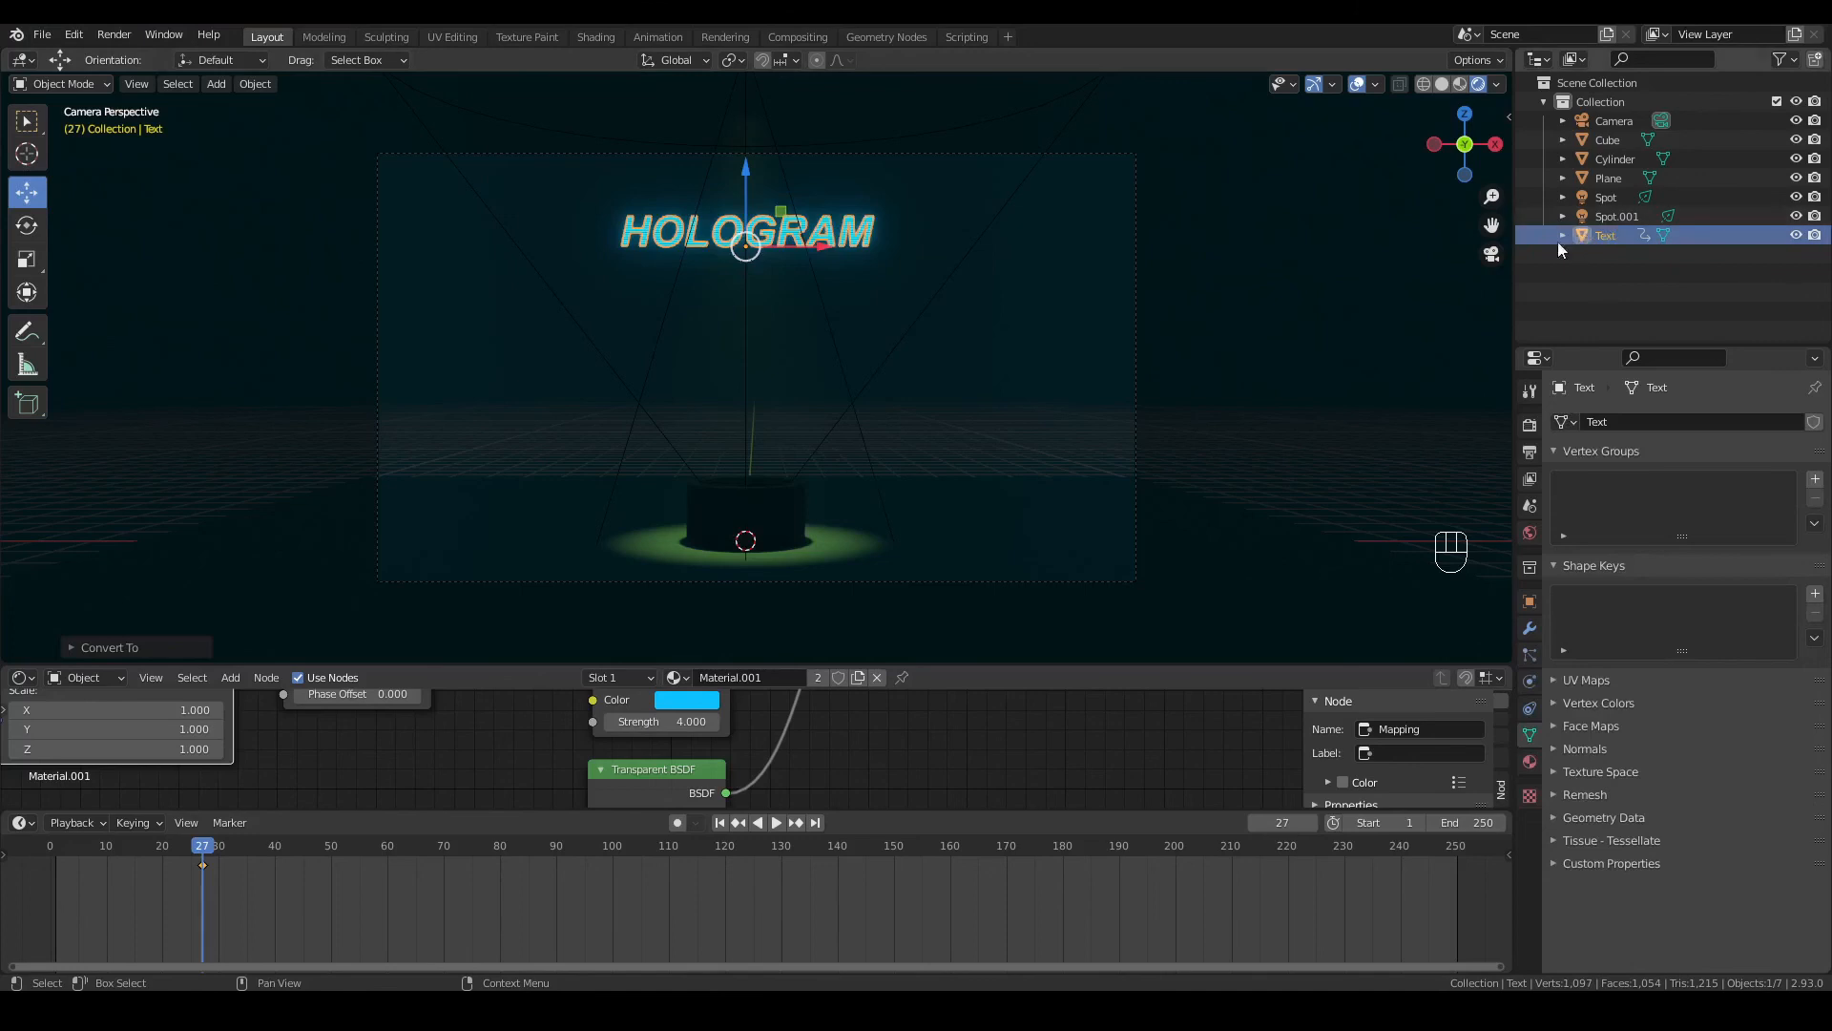
right_click(848, 242)
mouse_move(848, 242)
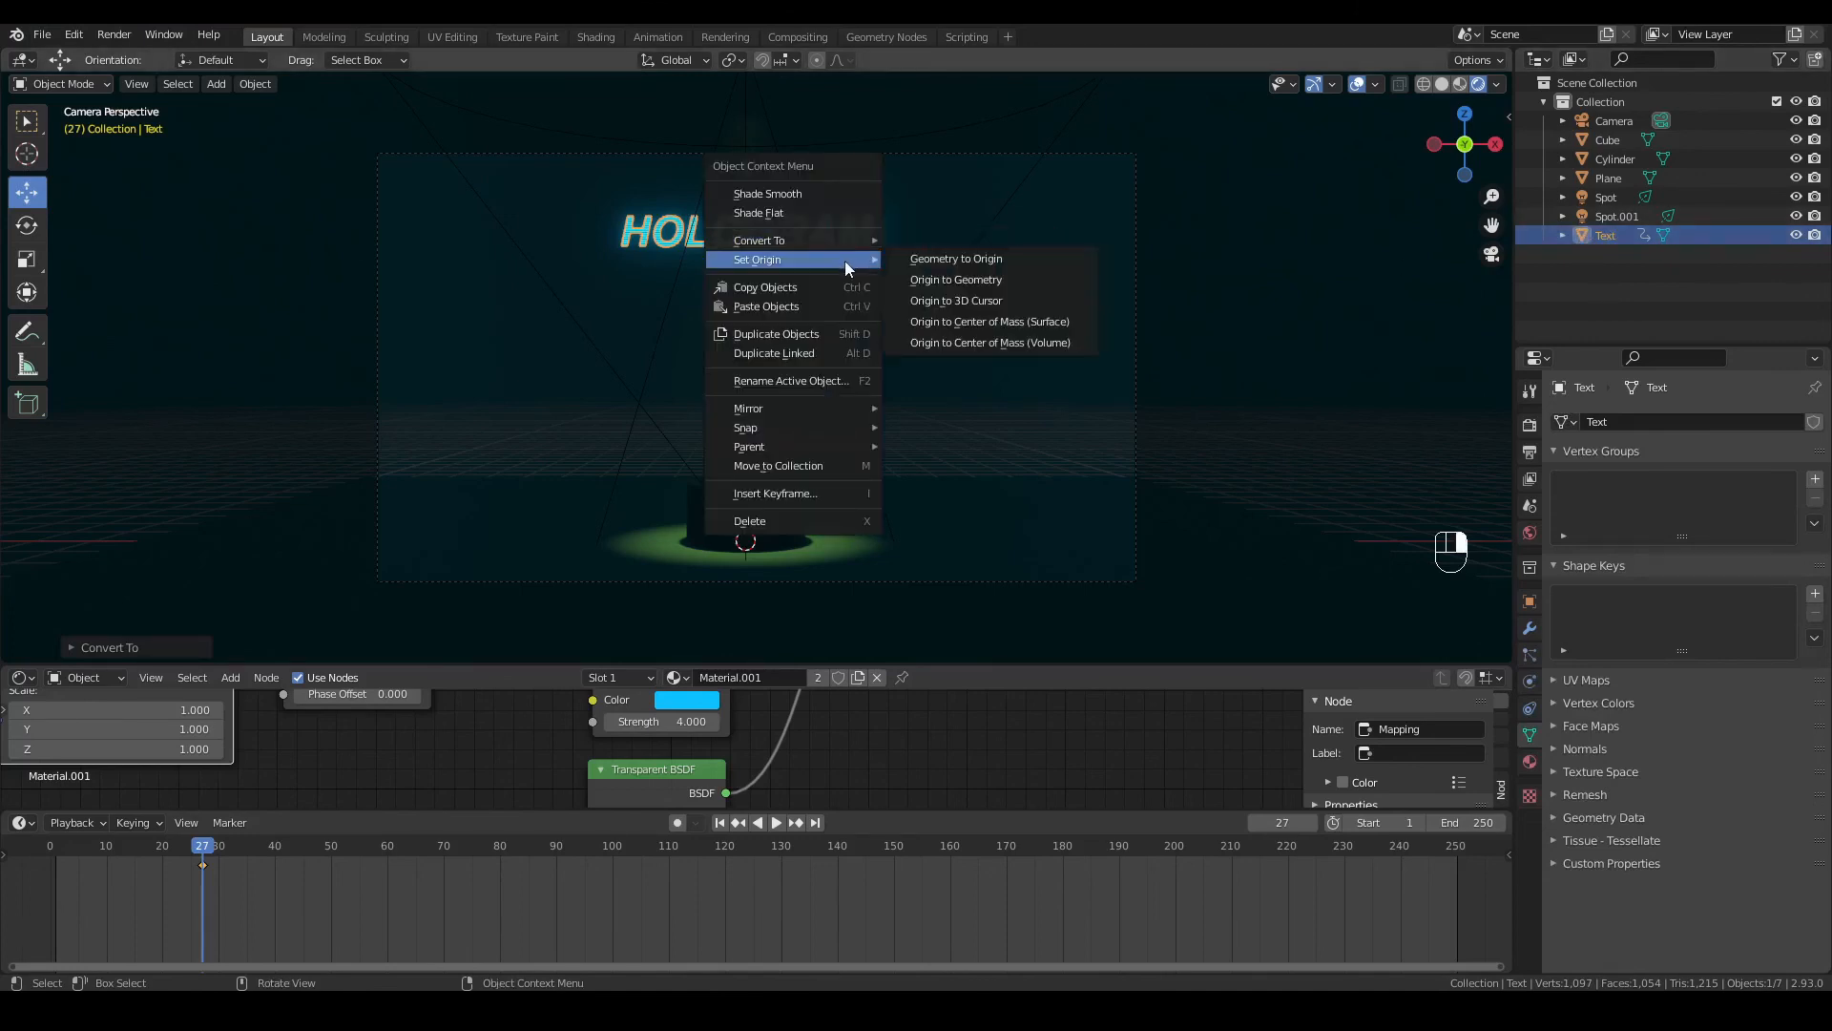
left_click(932, 301)
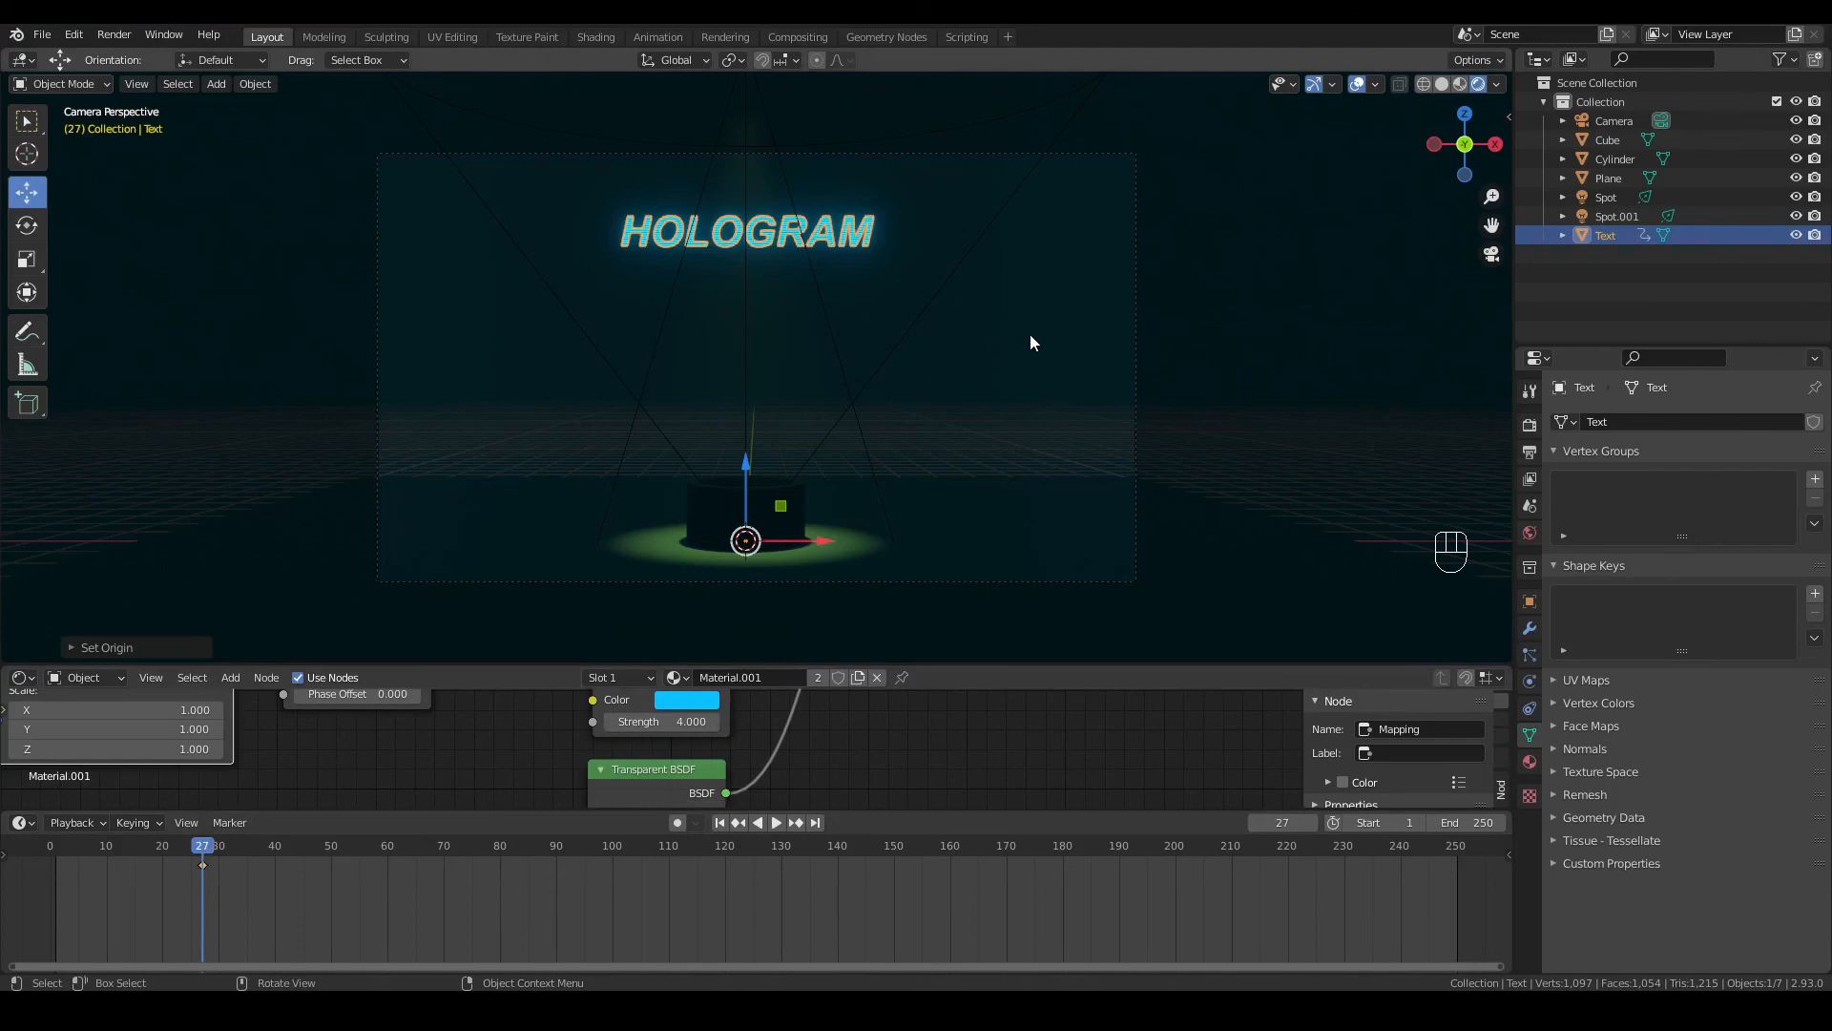
Step: Scale the HOLOGRAM text down to almost nothing inside the cylinder and keyframe its scale on frame 27
key("s")
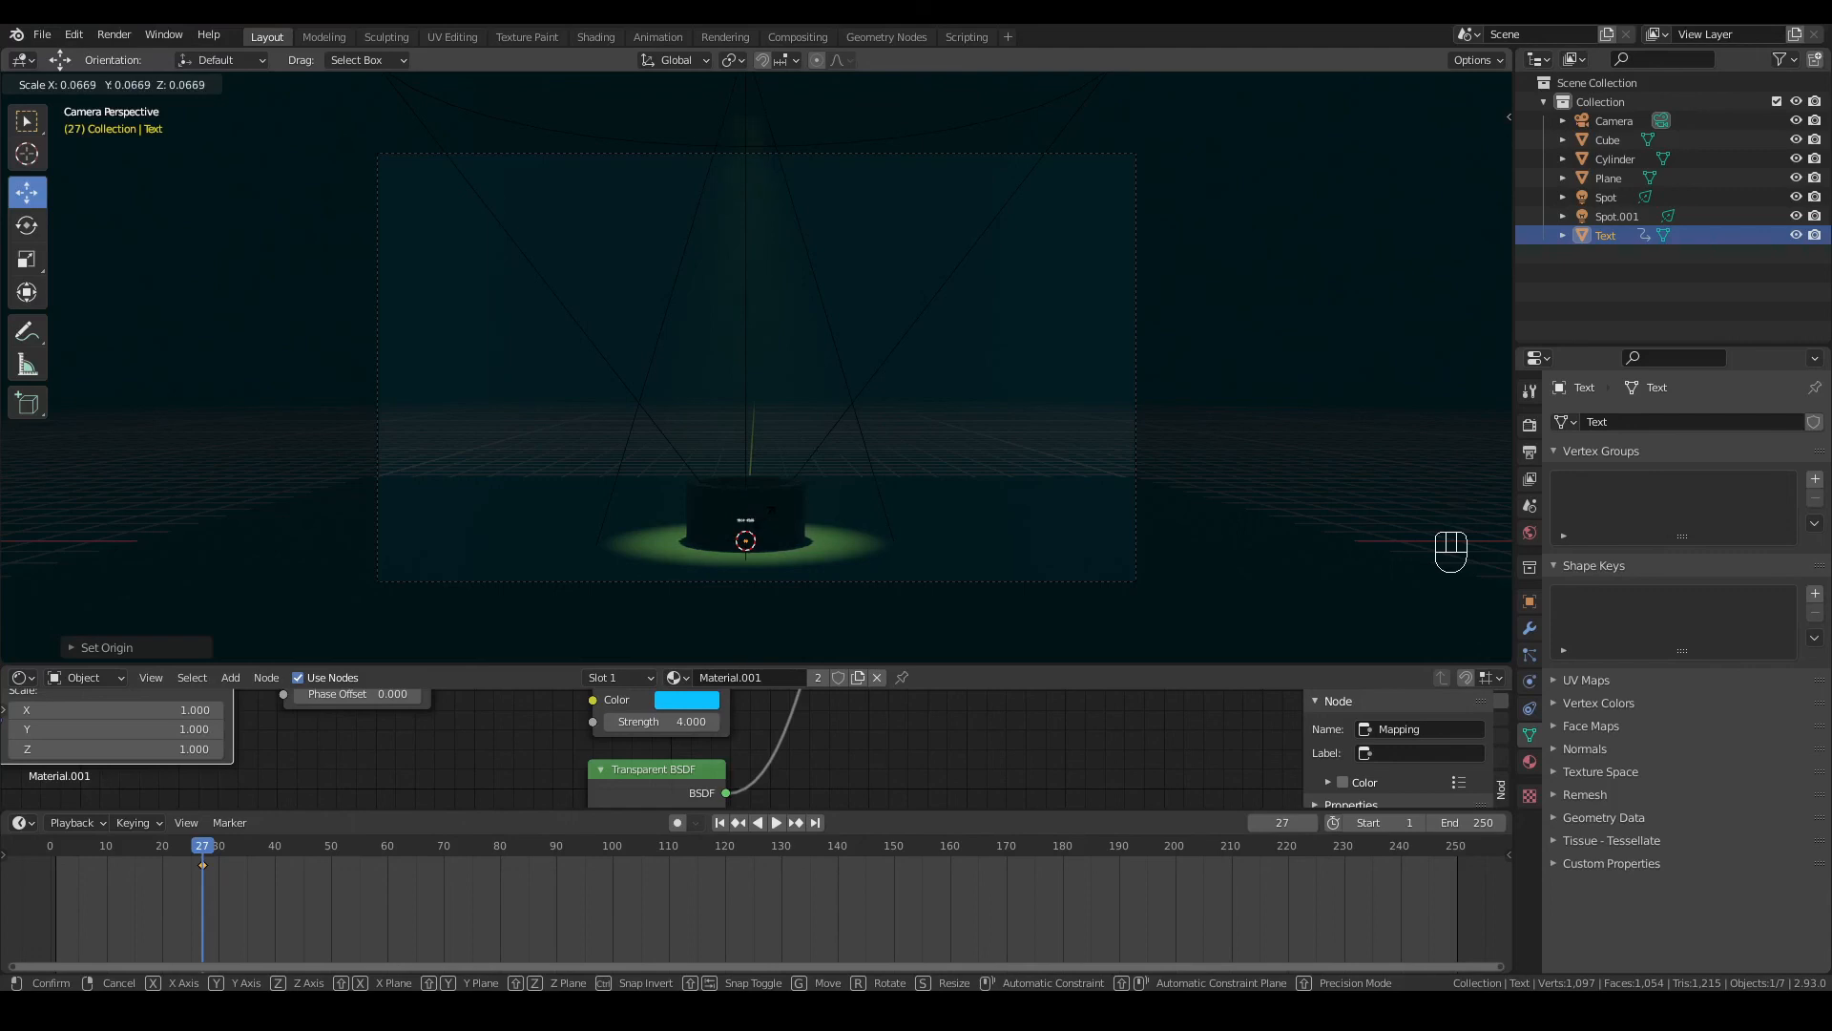
left_click(747, 527)
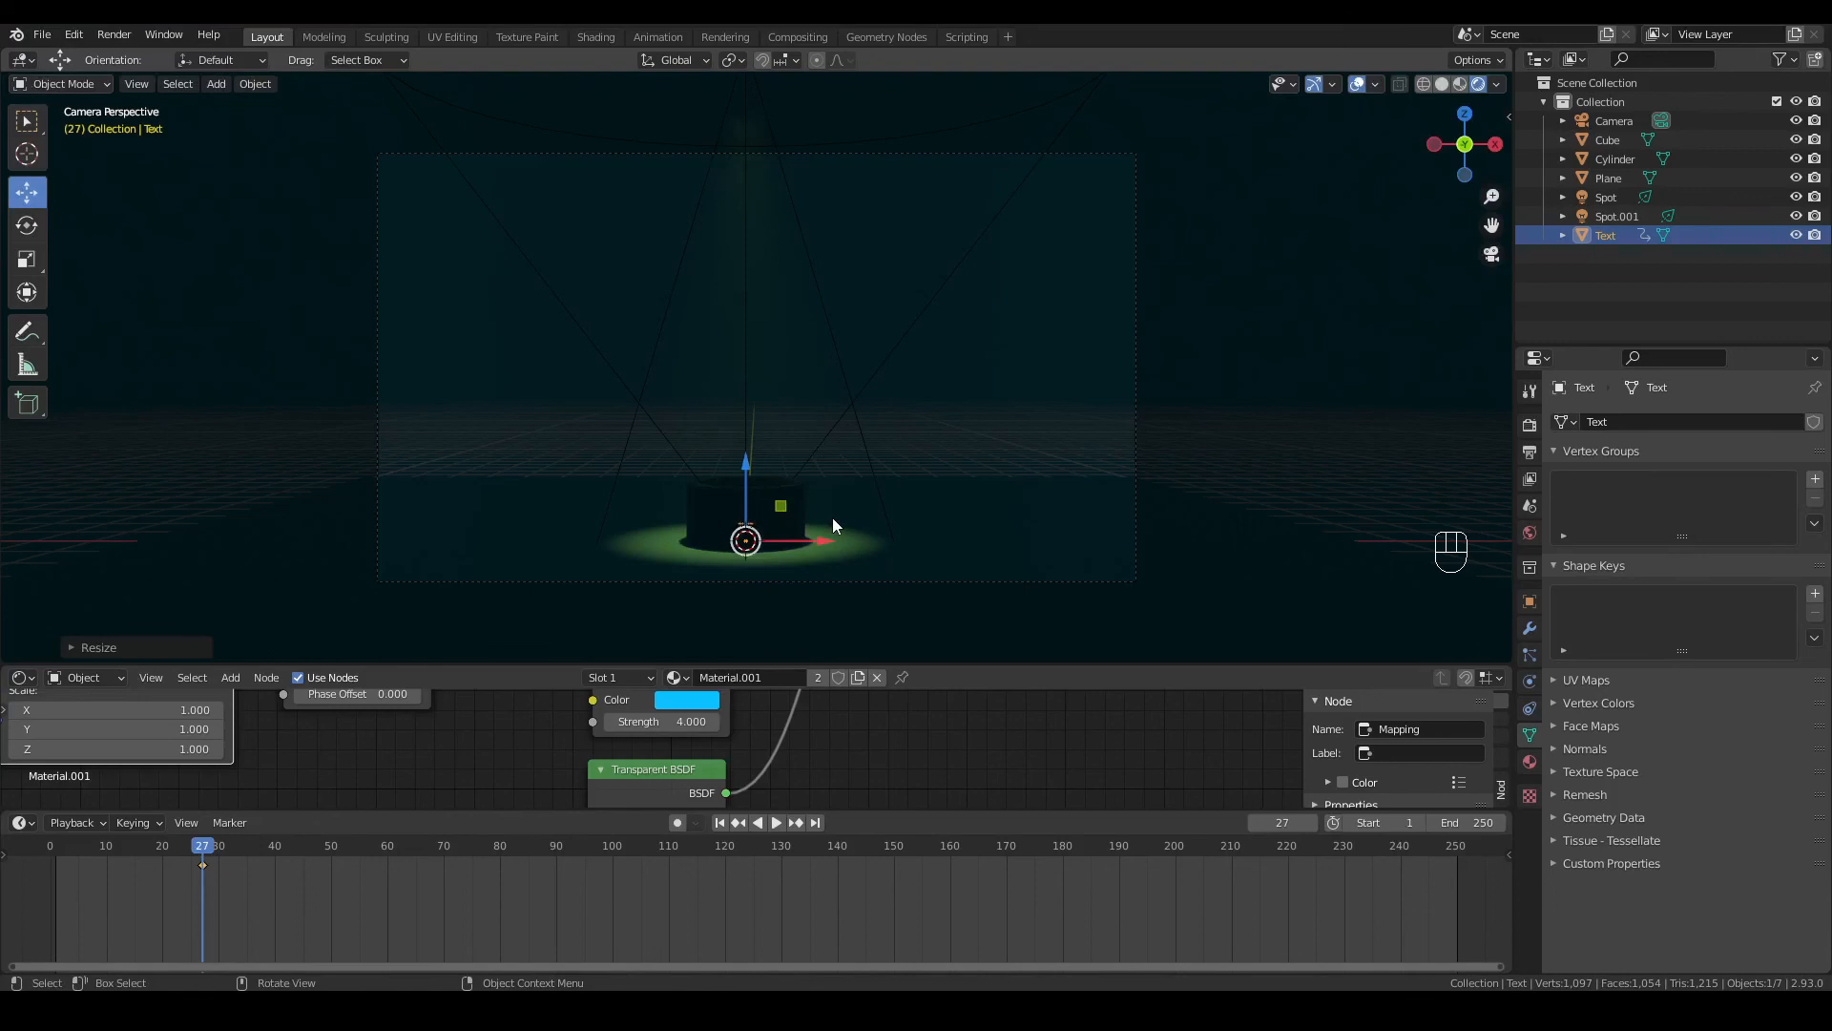
key("i")
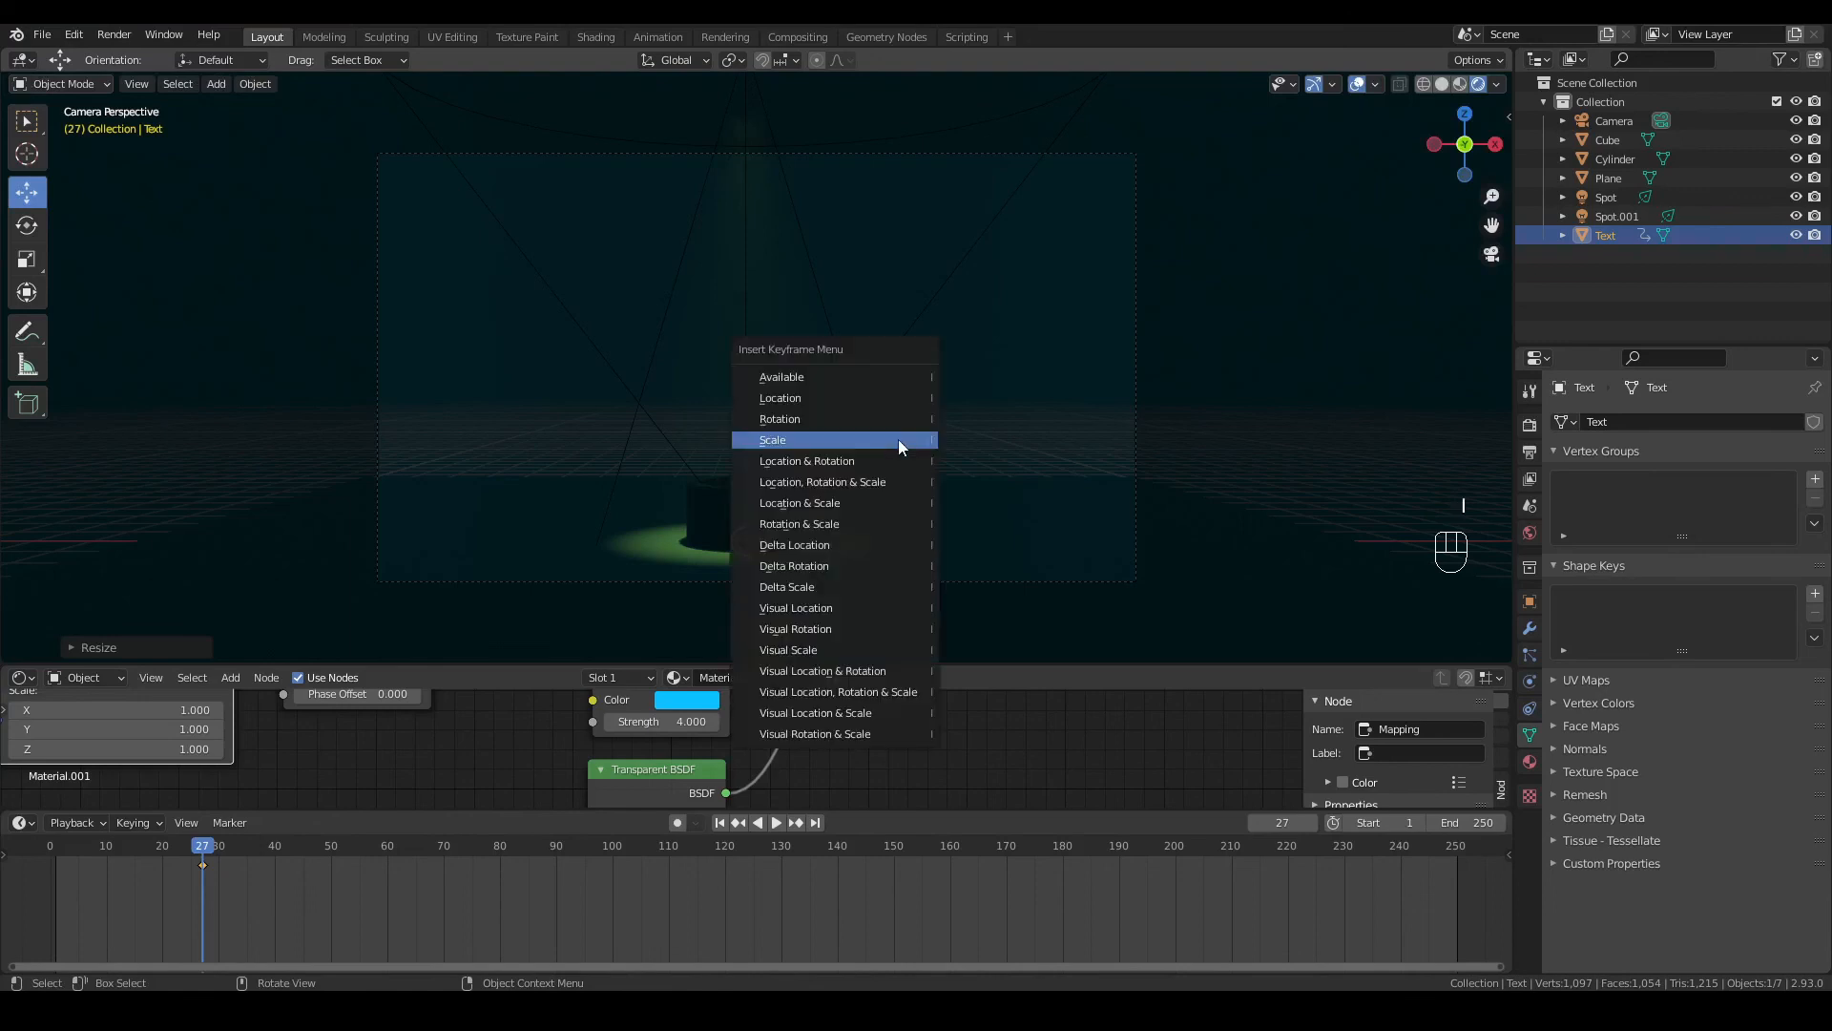
left_click(899, 442)
Step: At frame 50, scale the HOLOGRAM text up to nearly its original size above the cylinder and keyframe its scale
left_click_drag(199, 925, 329, 844)
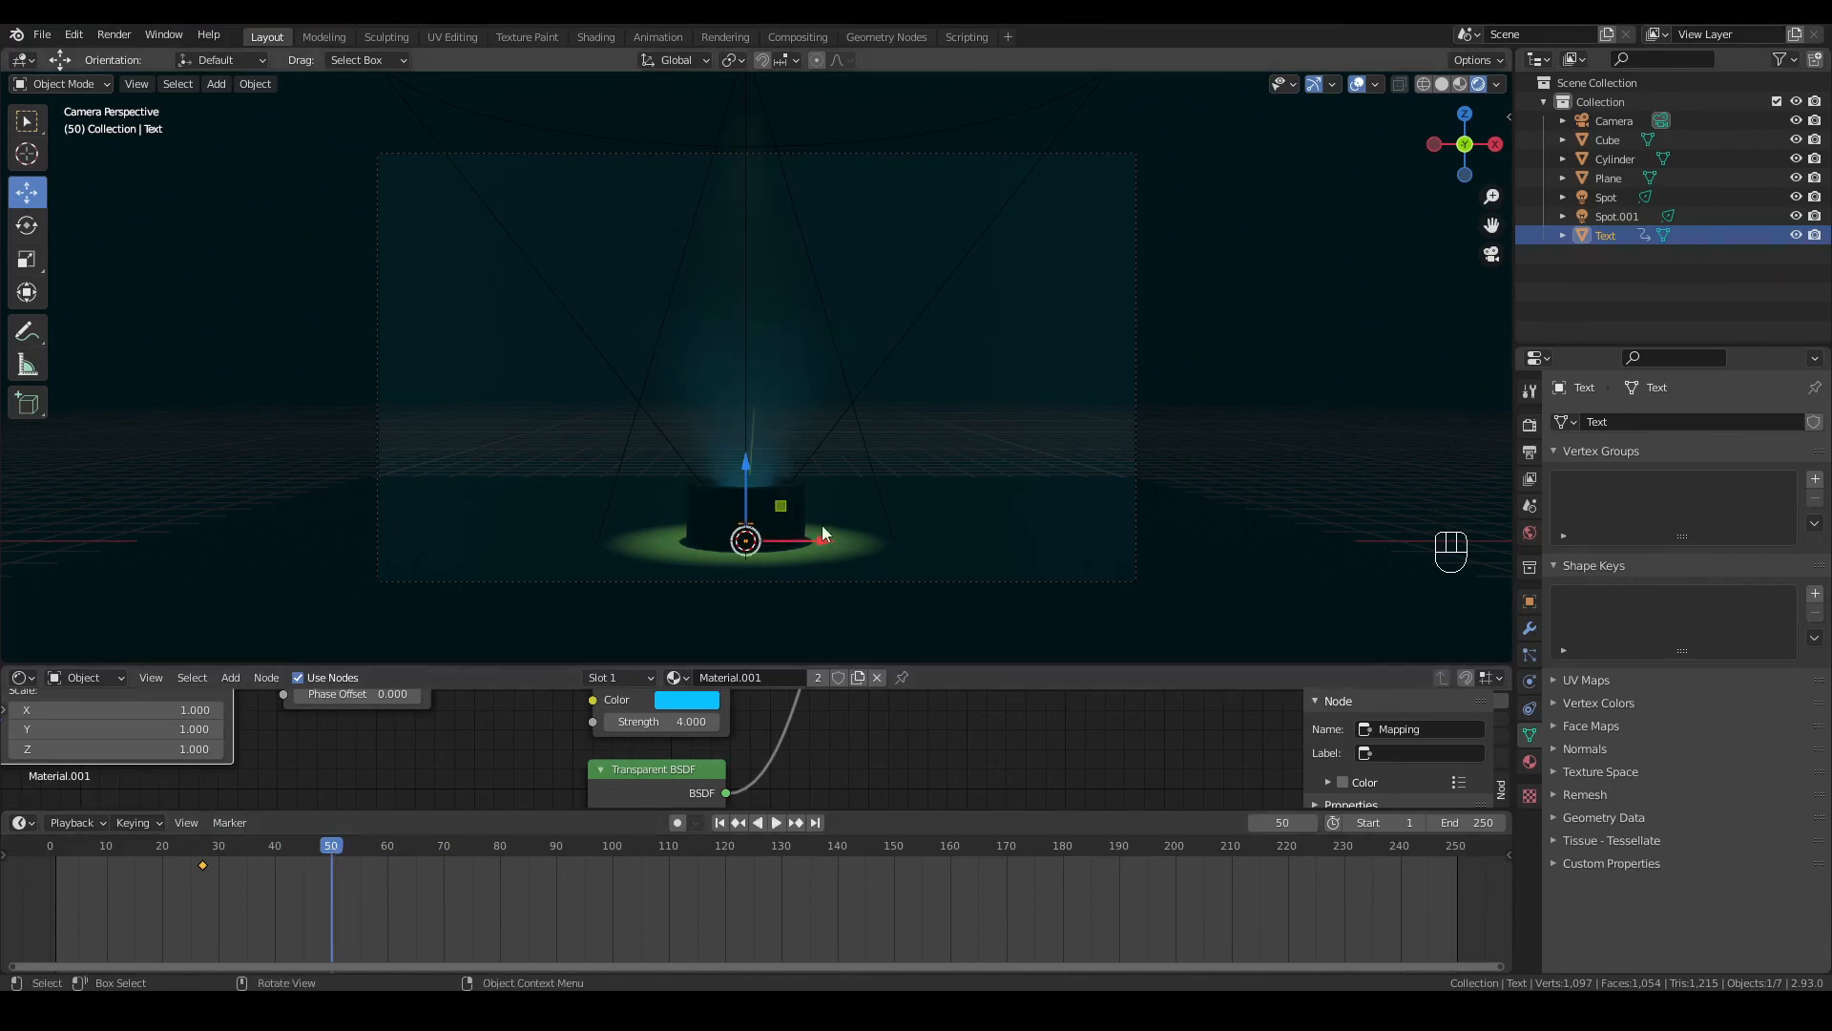
key("s")
left_click(1274, 491)
key("s")
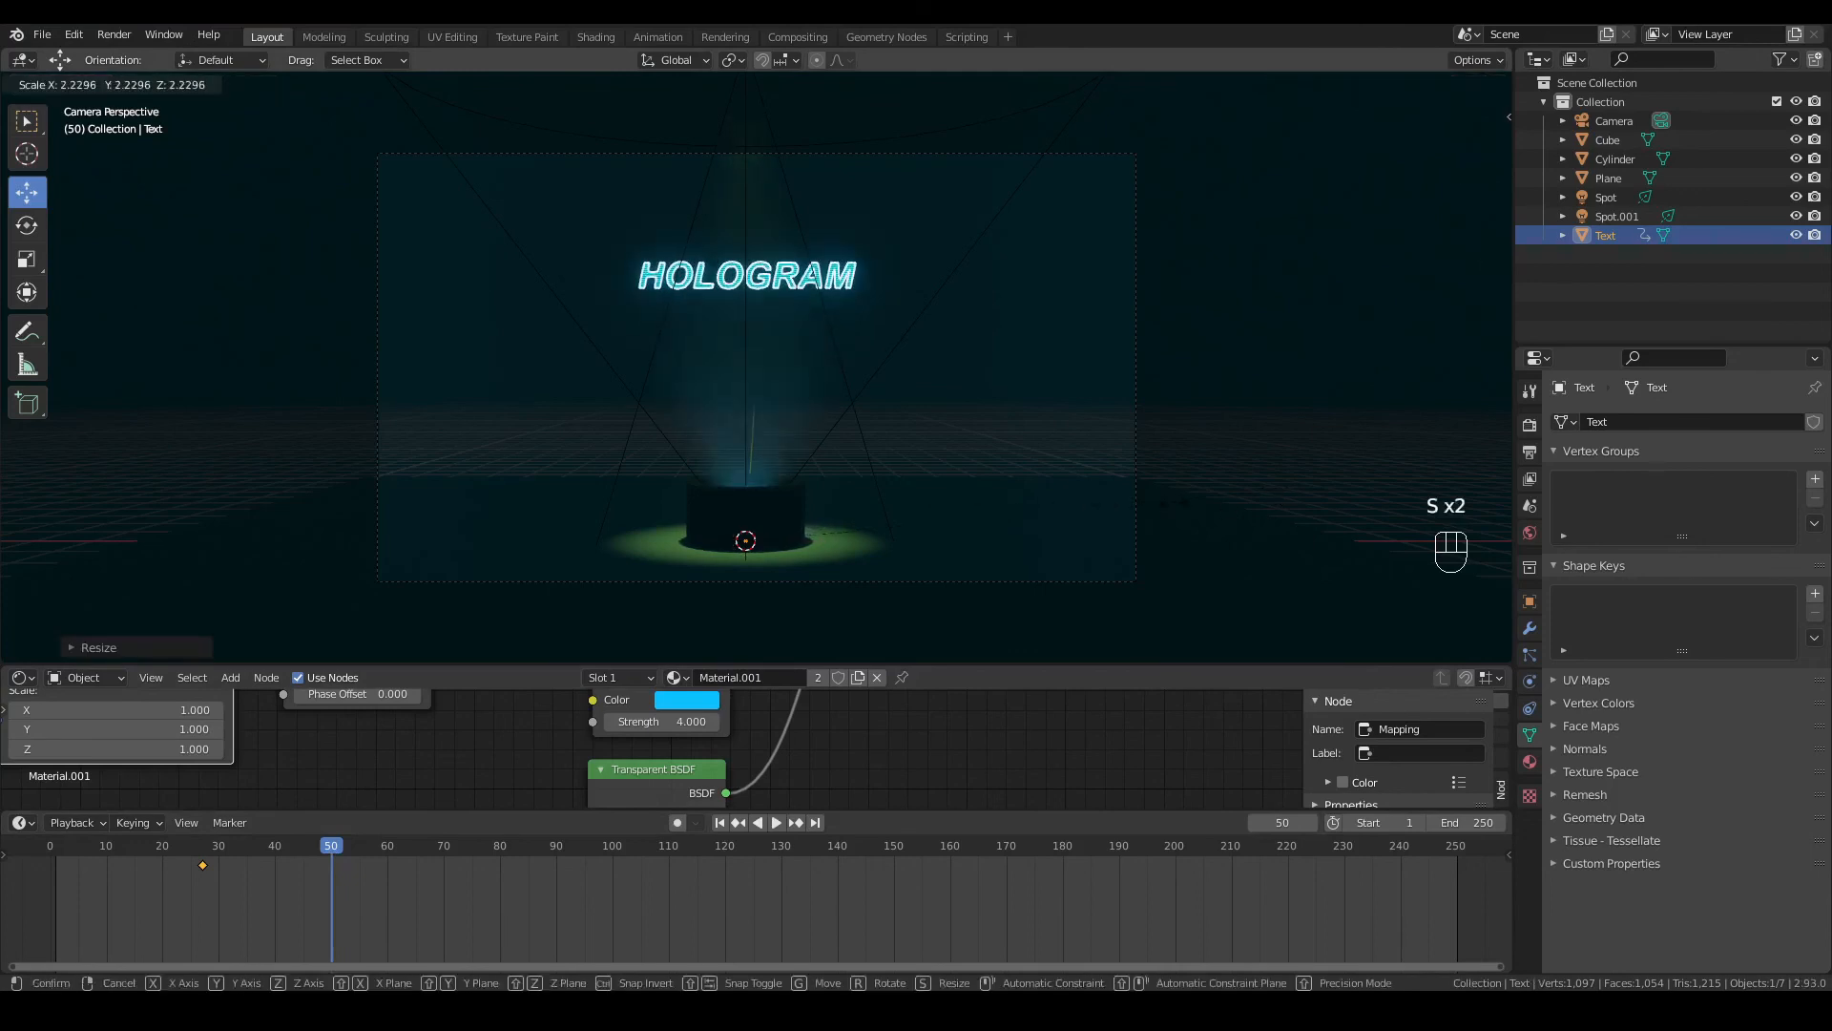
left_click(1174, 502)
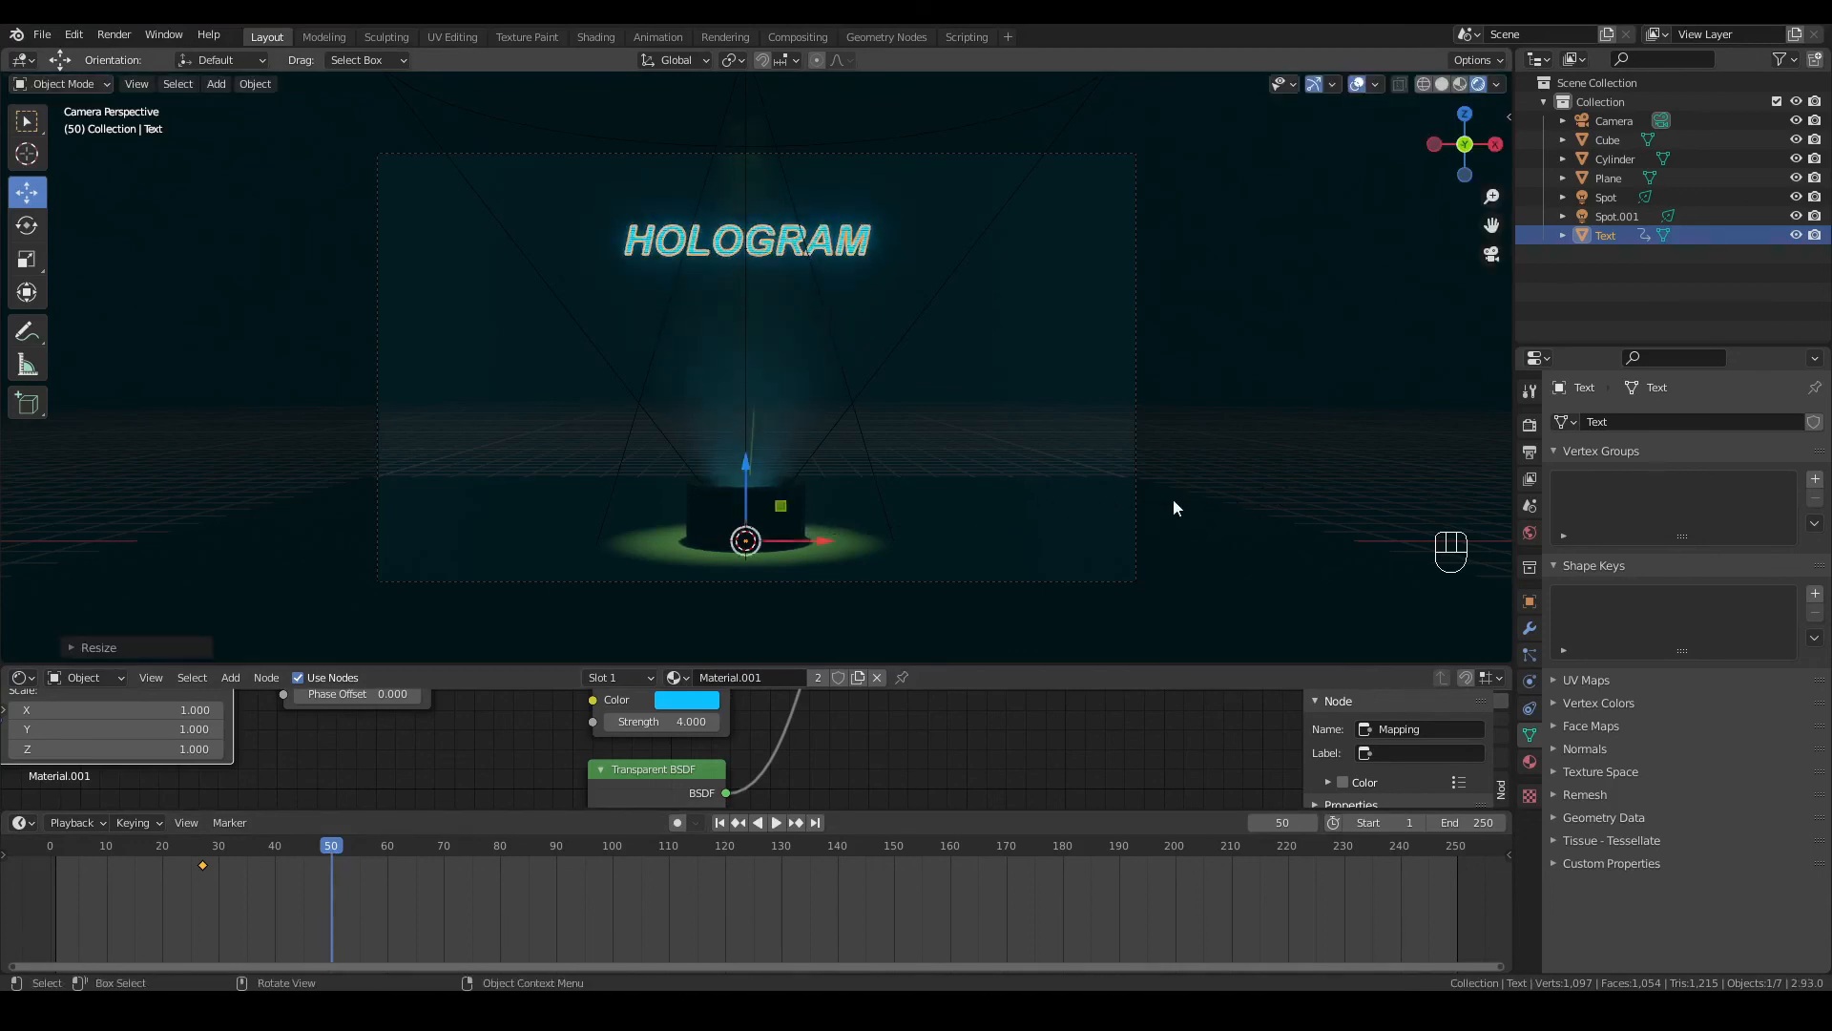
key("i")
left_click(916, 443)
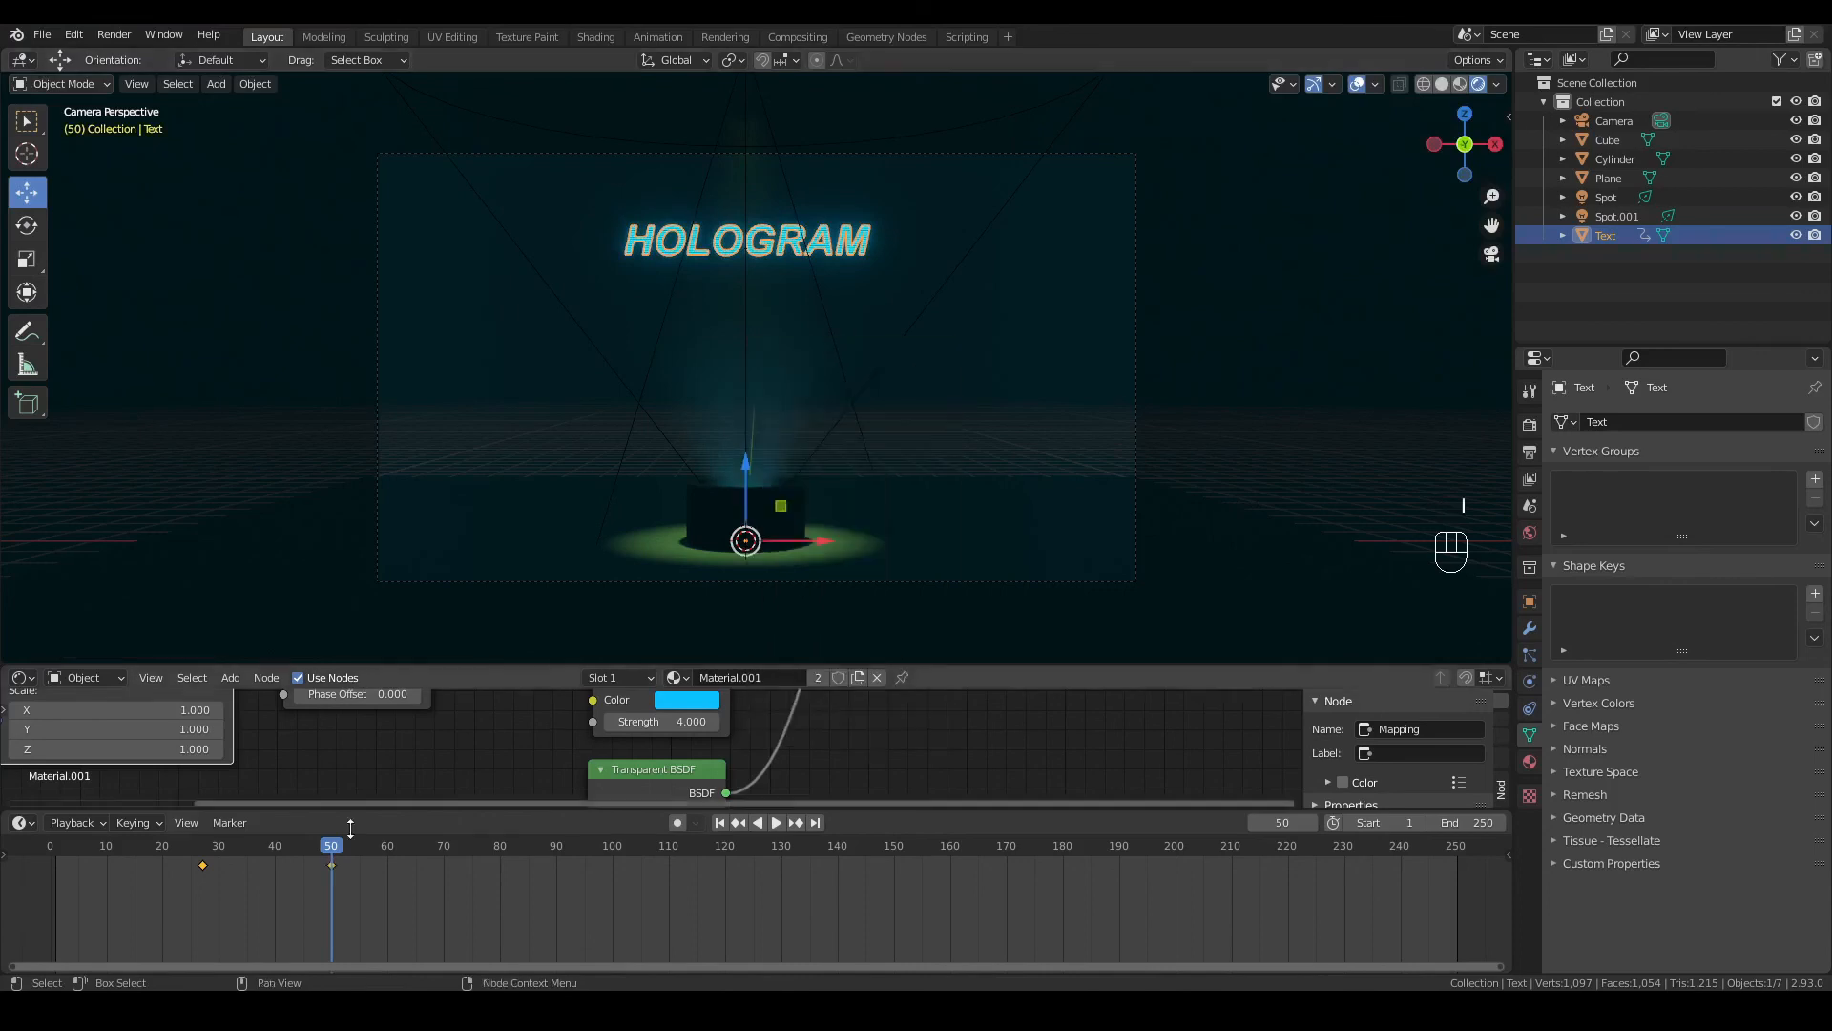
Step: Play back the text's scale animation from frame 26 and hide the viewport overlays
left_click(201, 857)
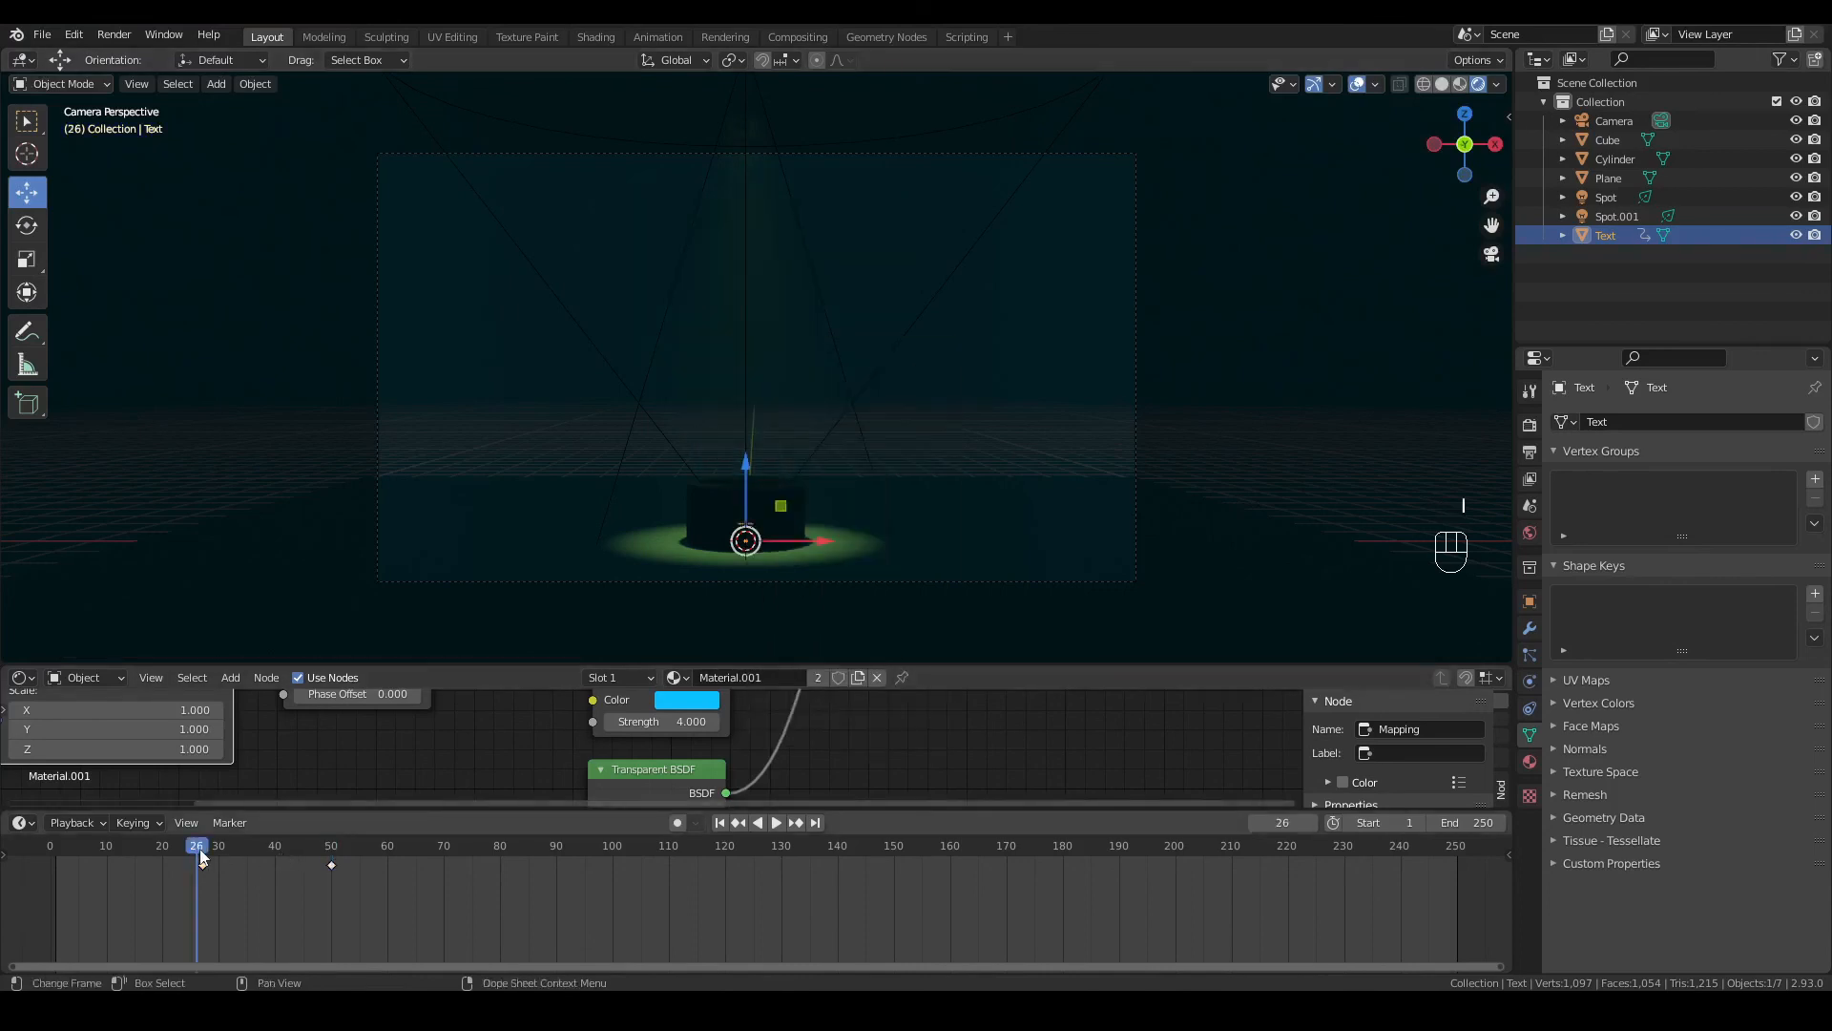
key("space")
key("space")
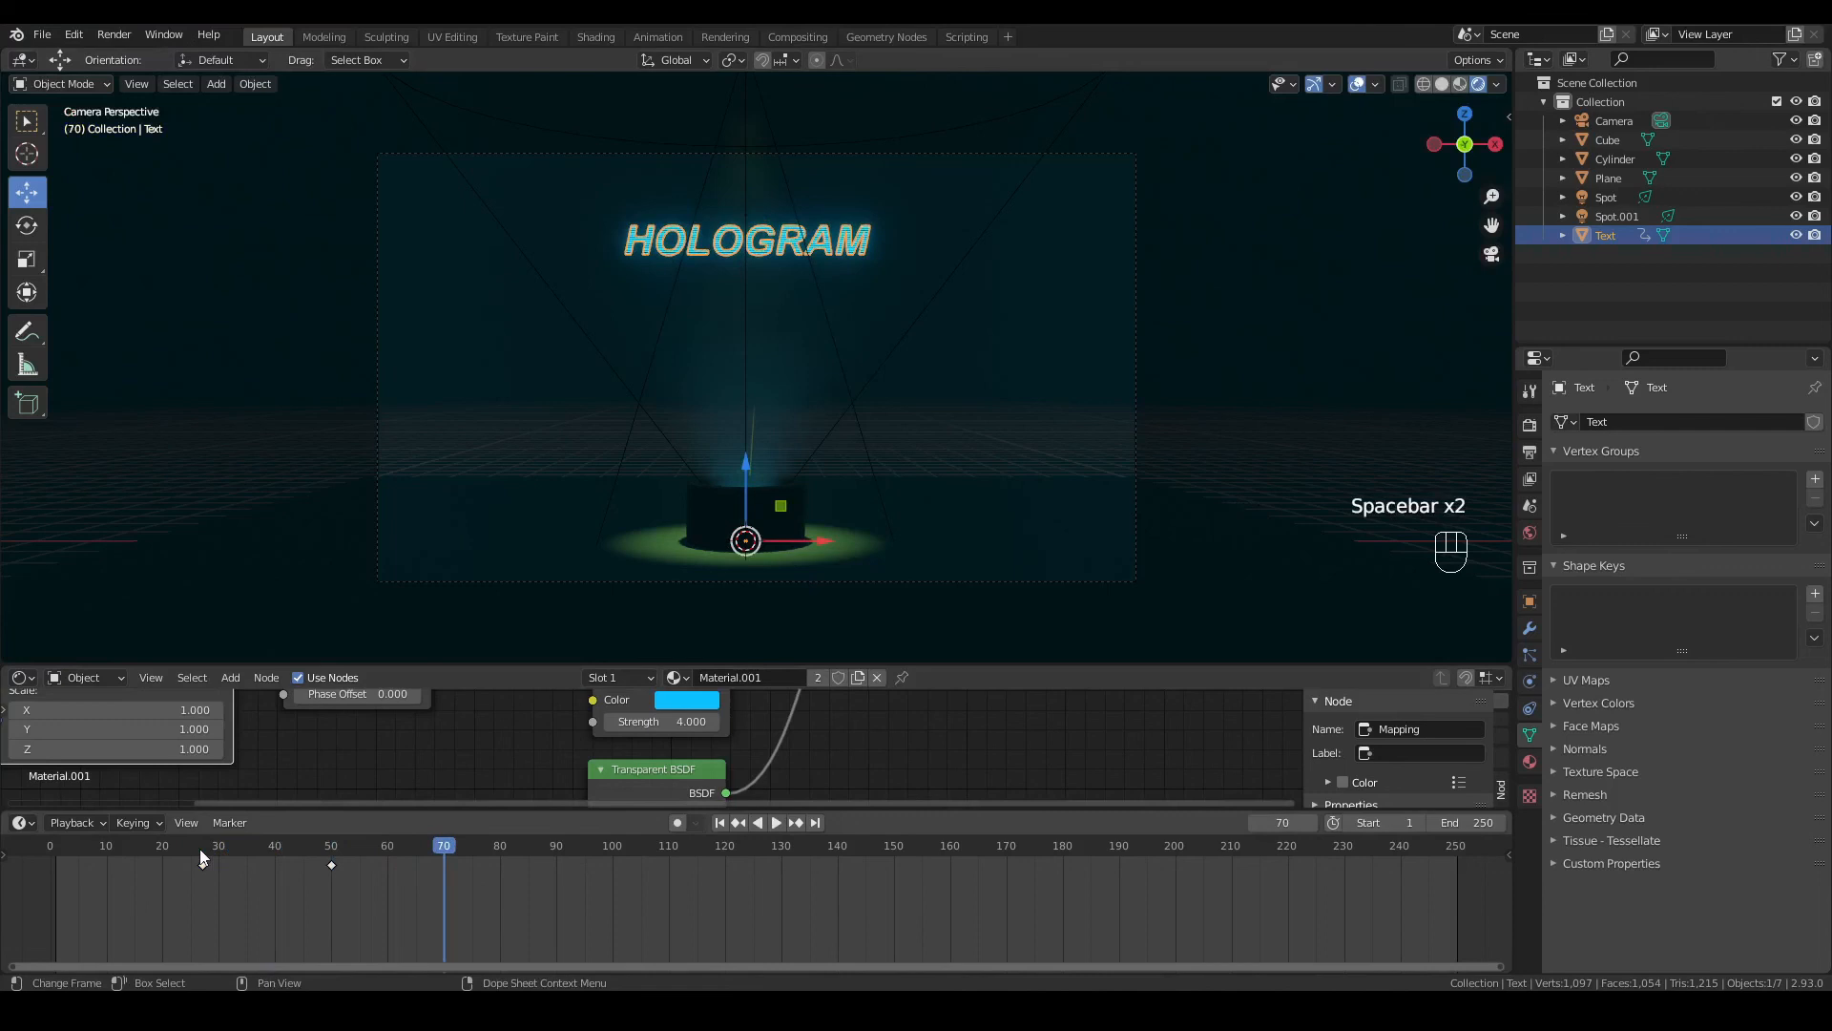
left_click(1356, 85)
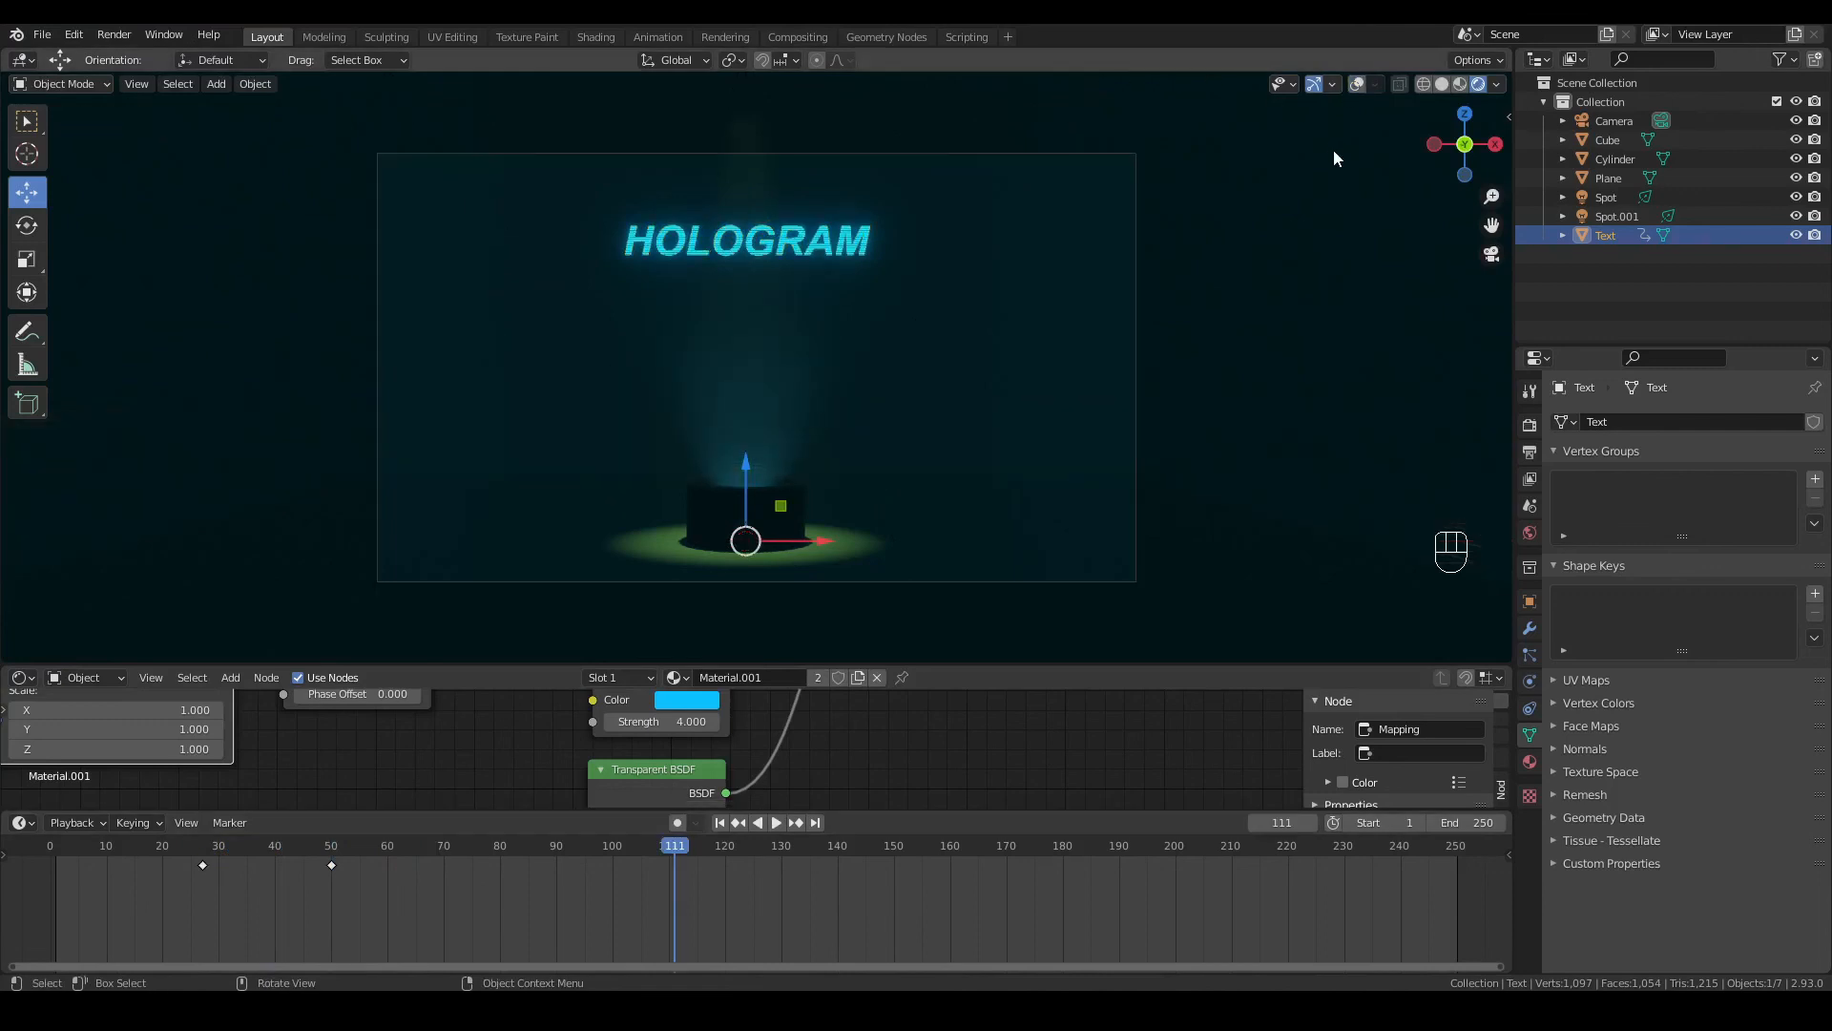
Step: Darken the world background color to nearly black, then deselect all objects
left_click(1530, 533)
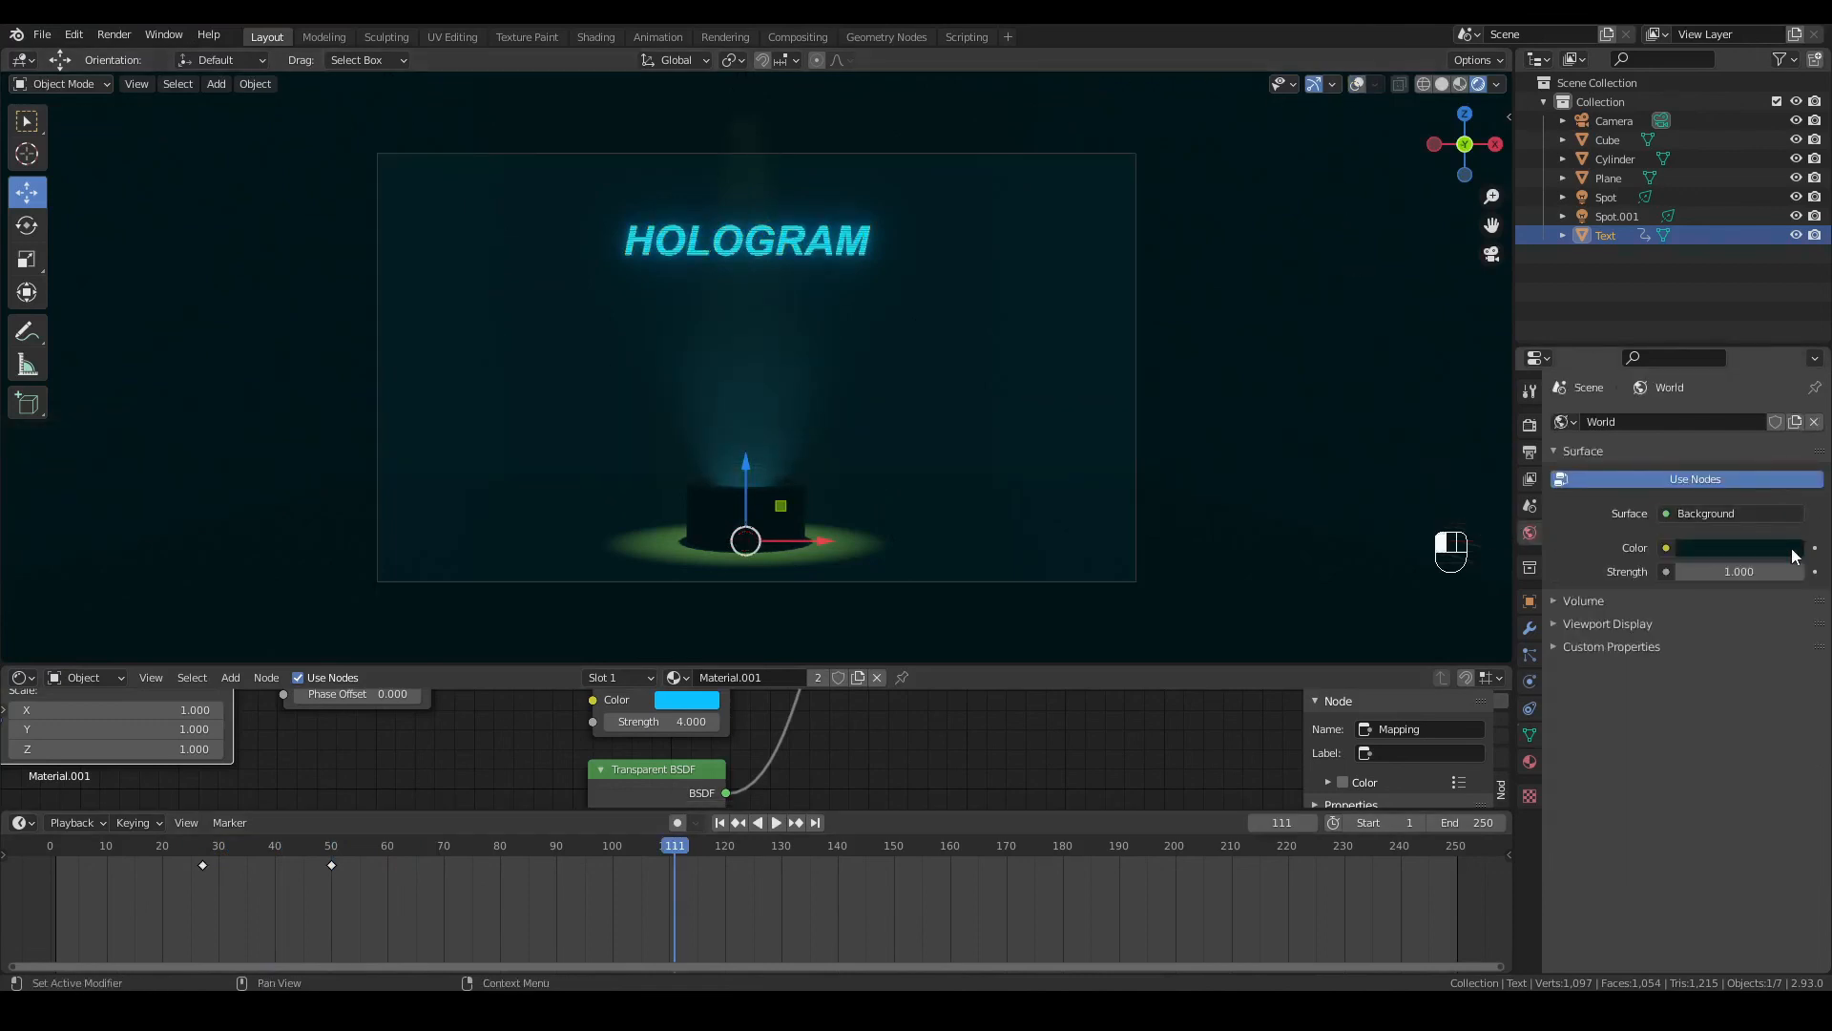
left_click(1788, 549)
left_click_drag(1790, 394, 1789, 410)
left_click(1285, 266)
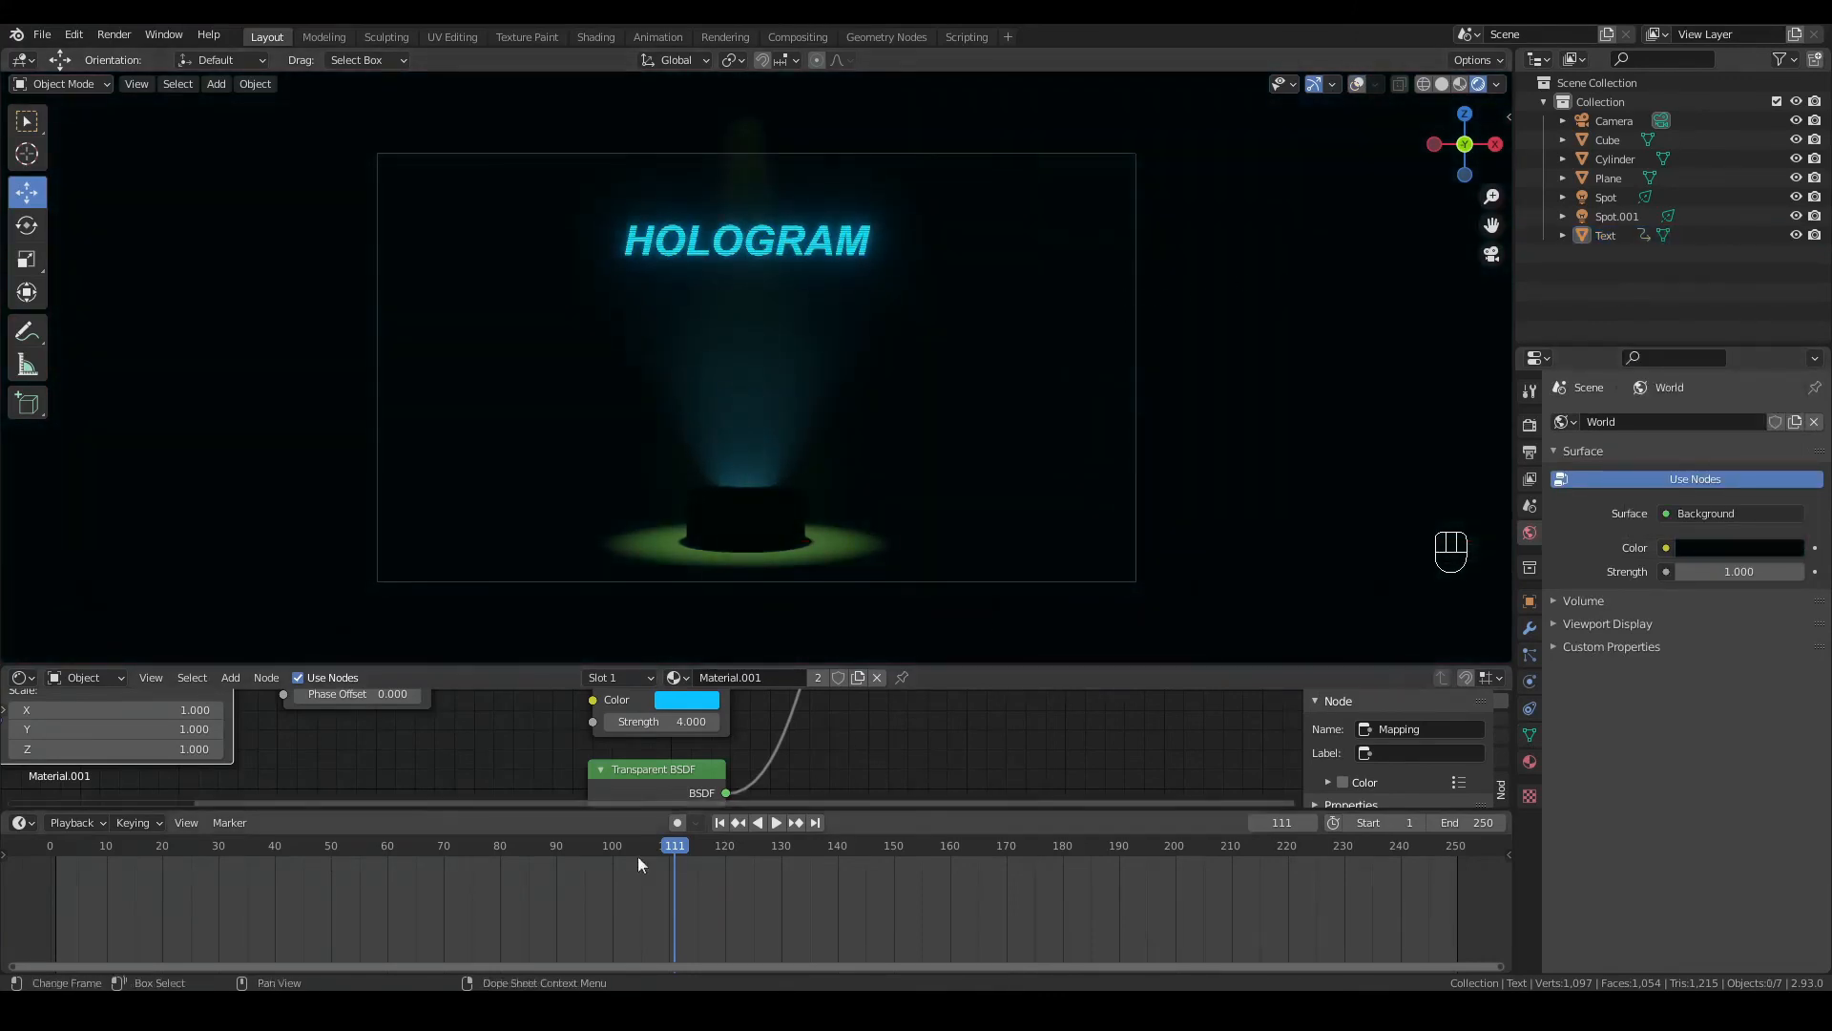
Step: Select the HOLOGRAM text, go to frame 100, and set the animation's end frame to 100
left_click(772, 466)
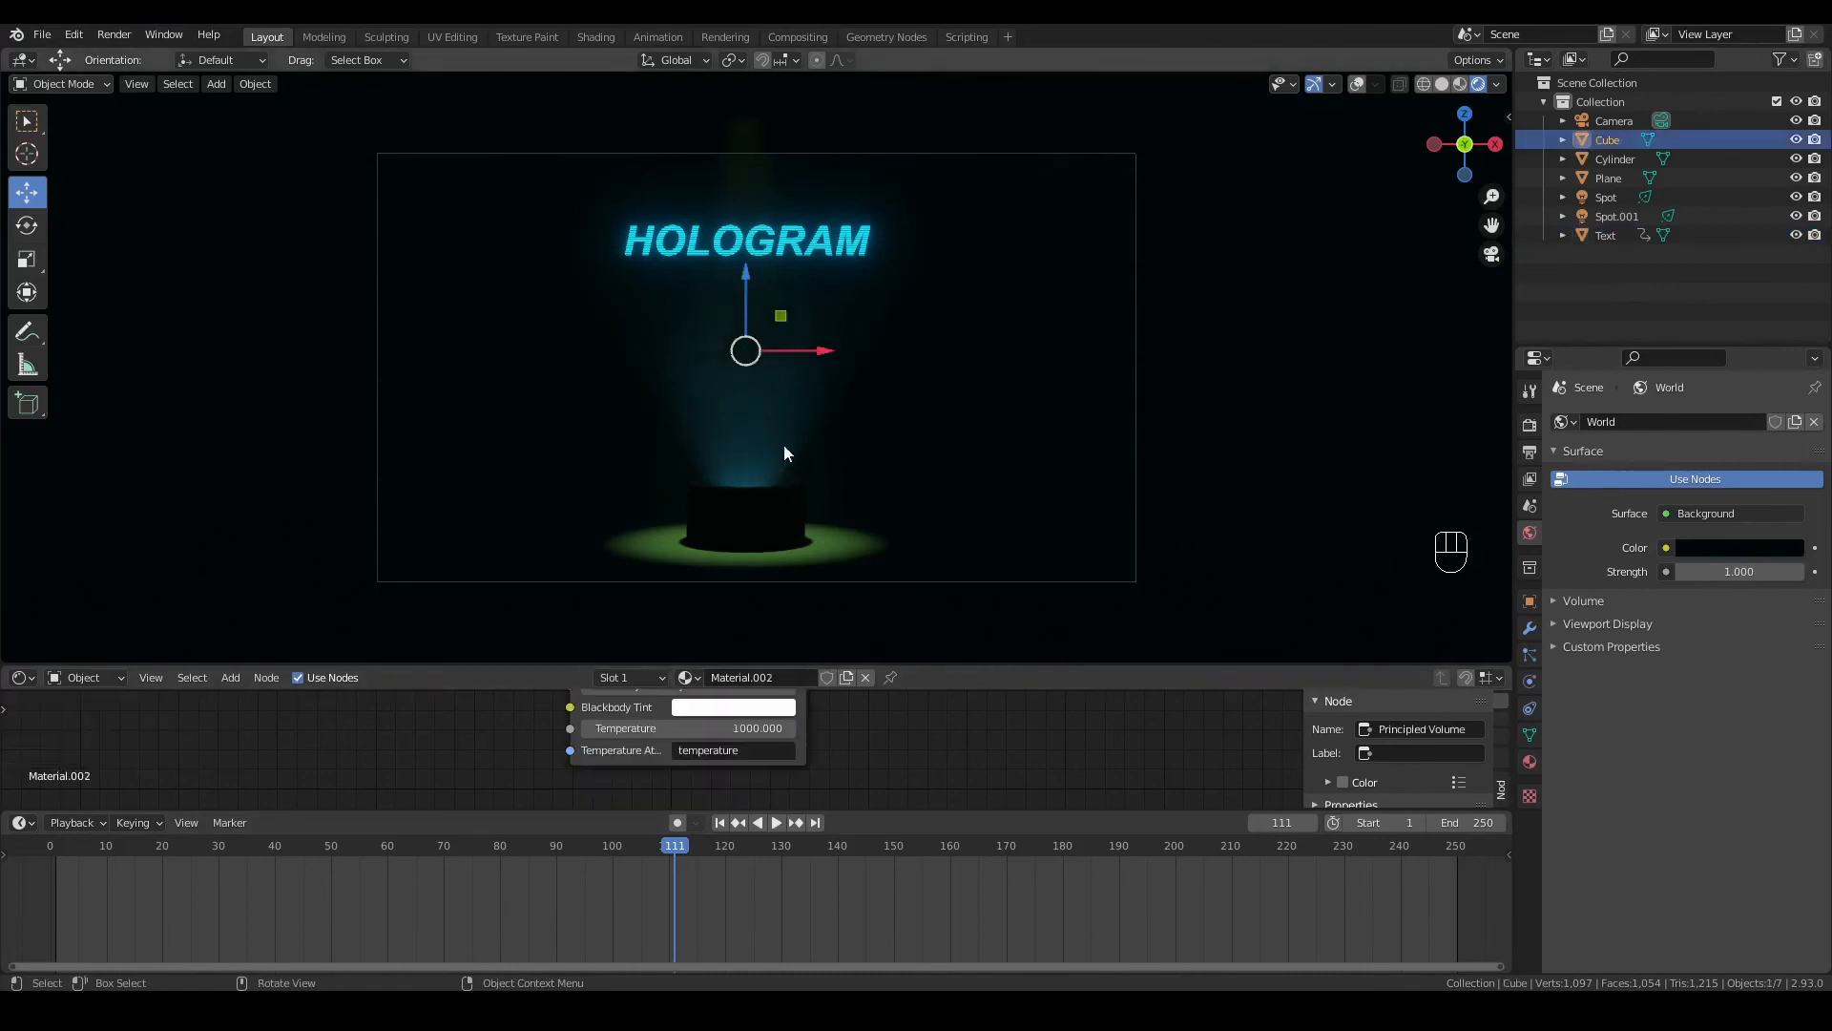
left_click(813, 251)
left_click(613, 883)
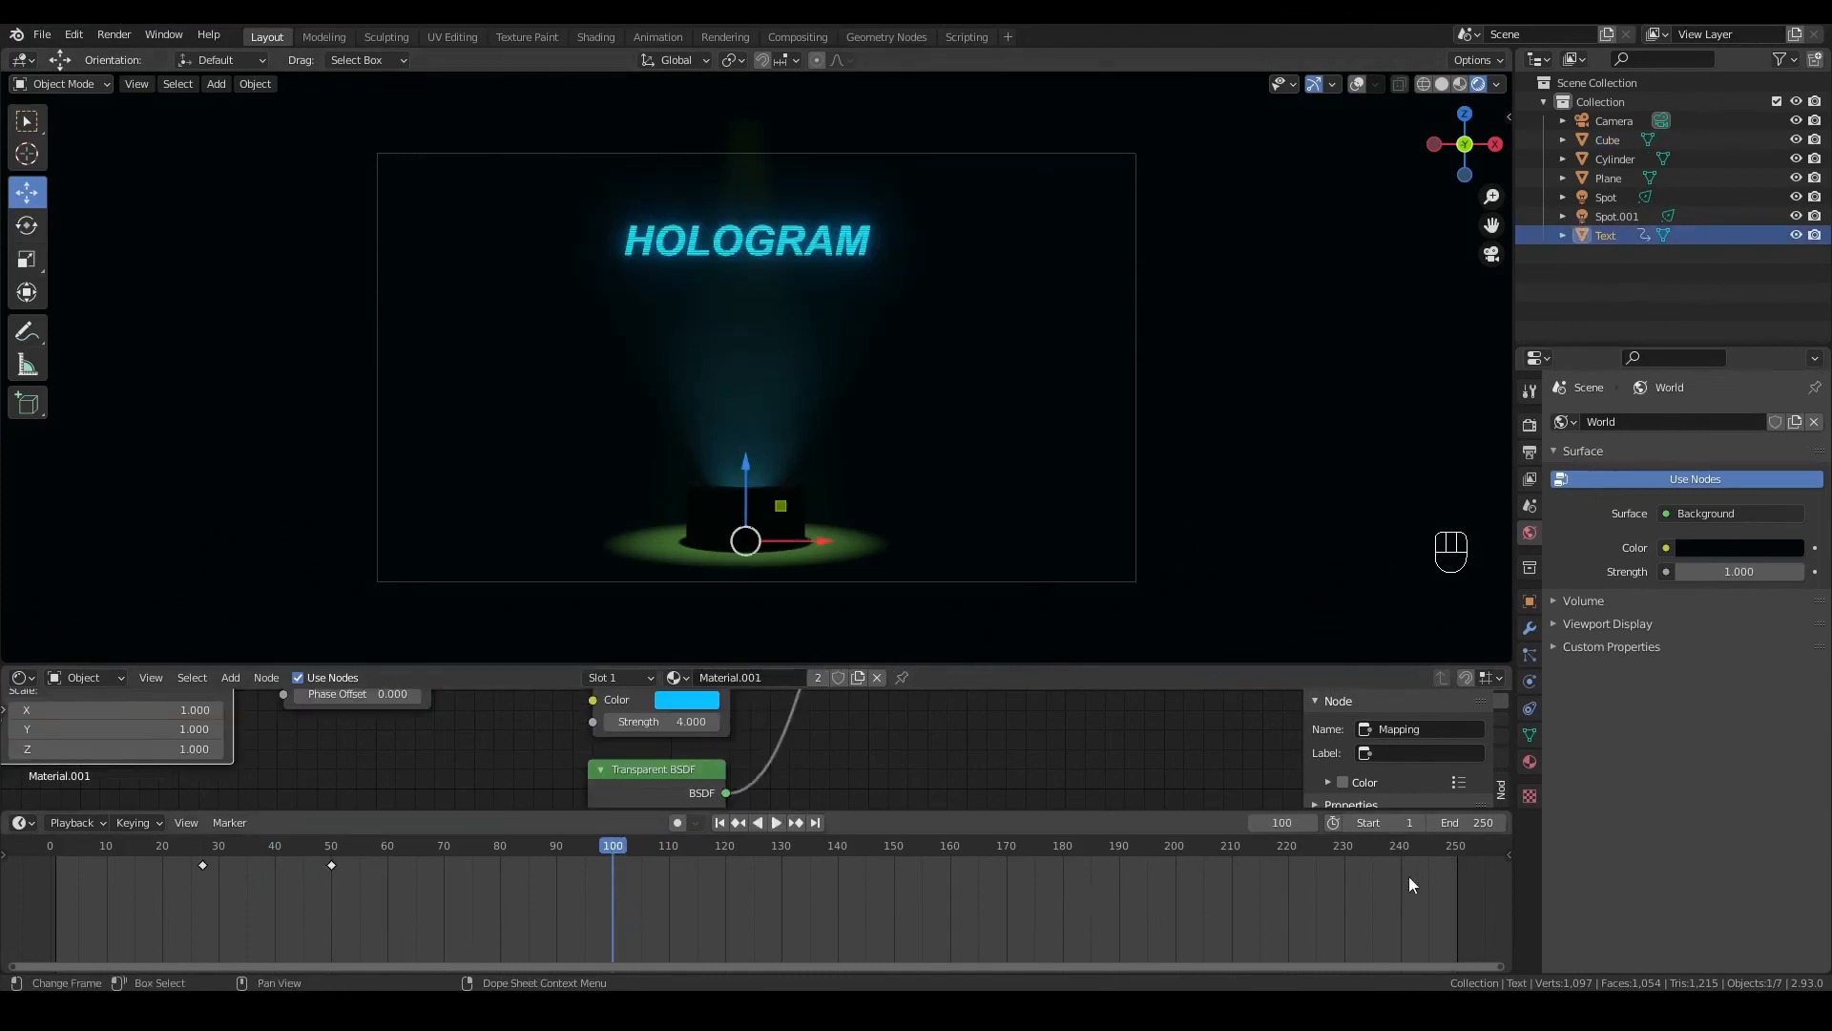
left_click(1475, 824)
type("100")
key("Return")
Step: Enable Ambient Occlusion and Screen Space Reflections in the Eevee render settings
left_click(1530, 425)
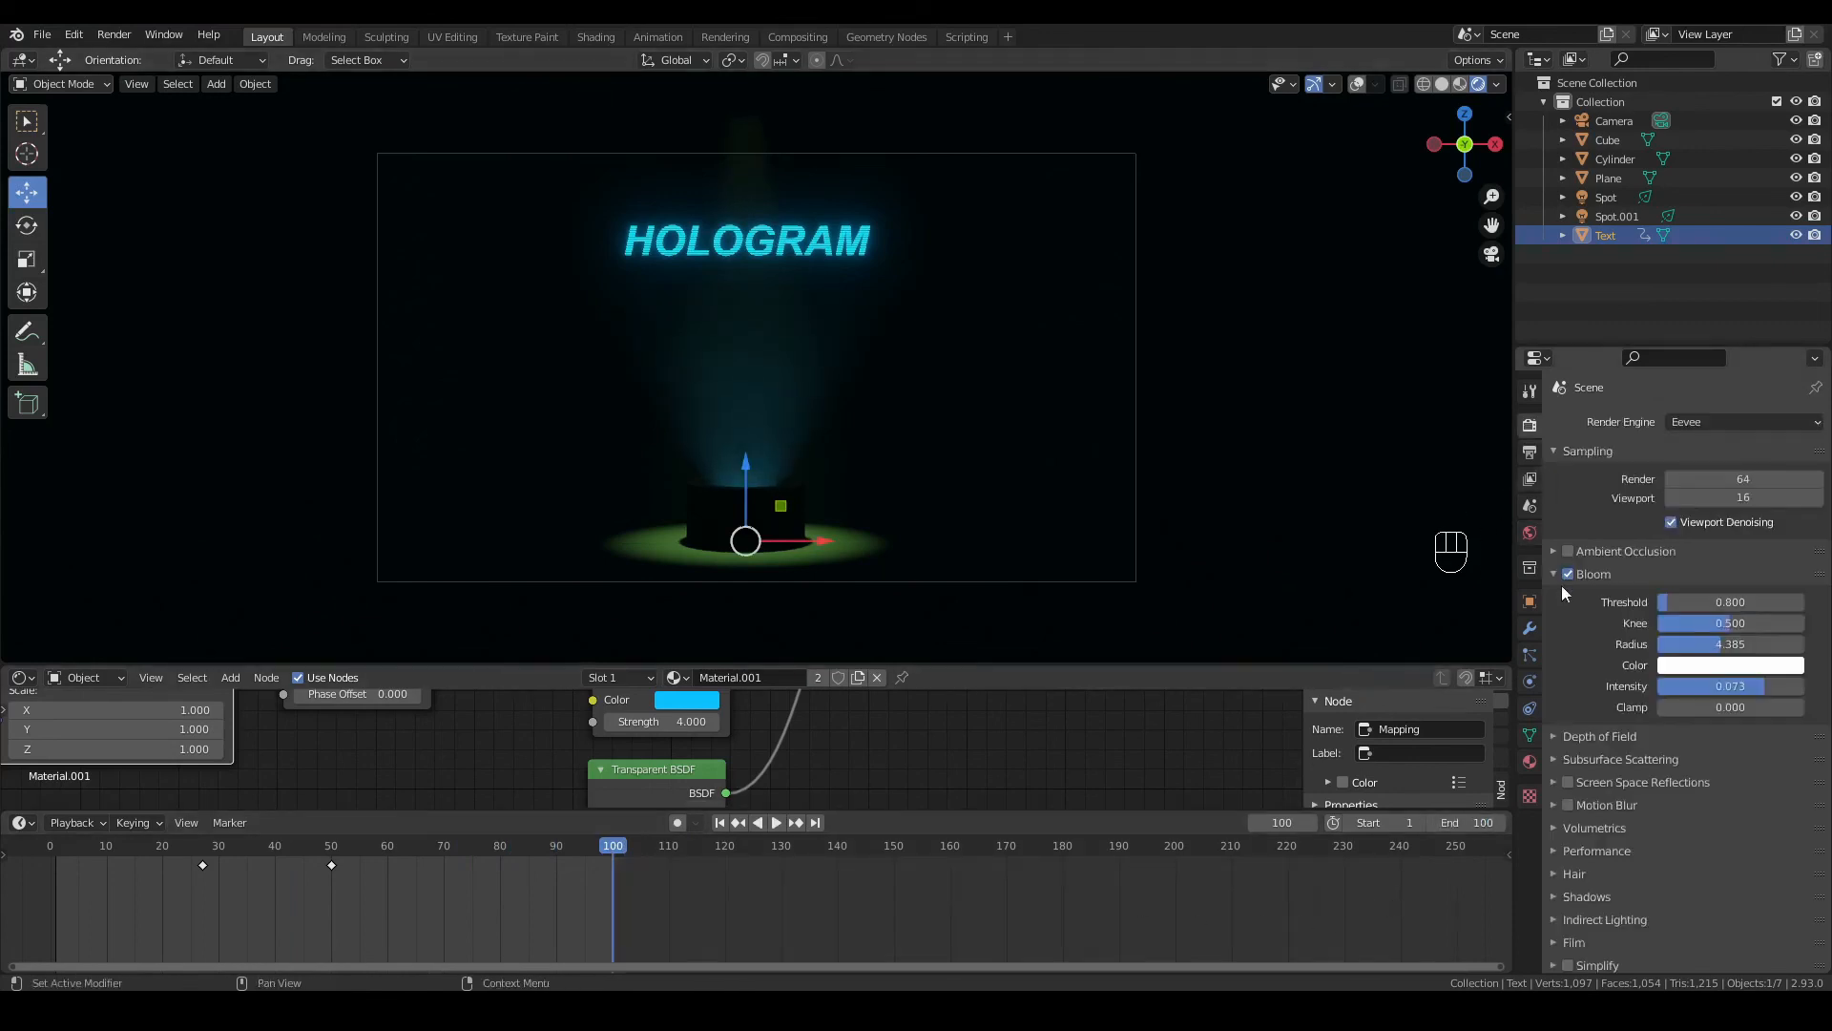
left_click(1567, 782)
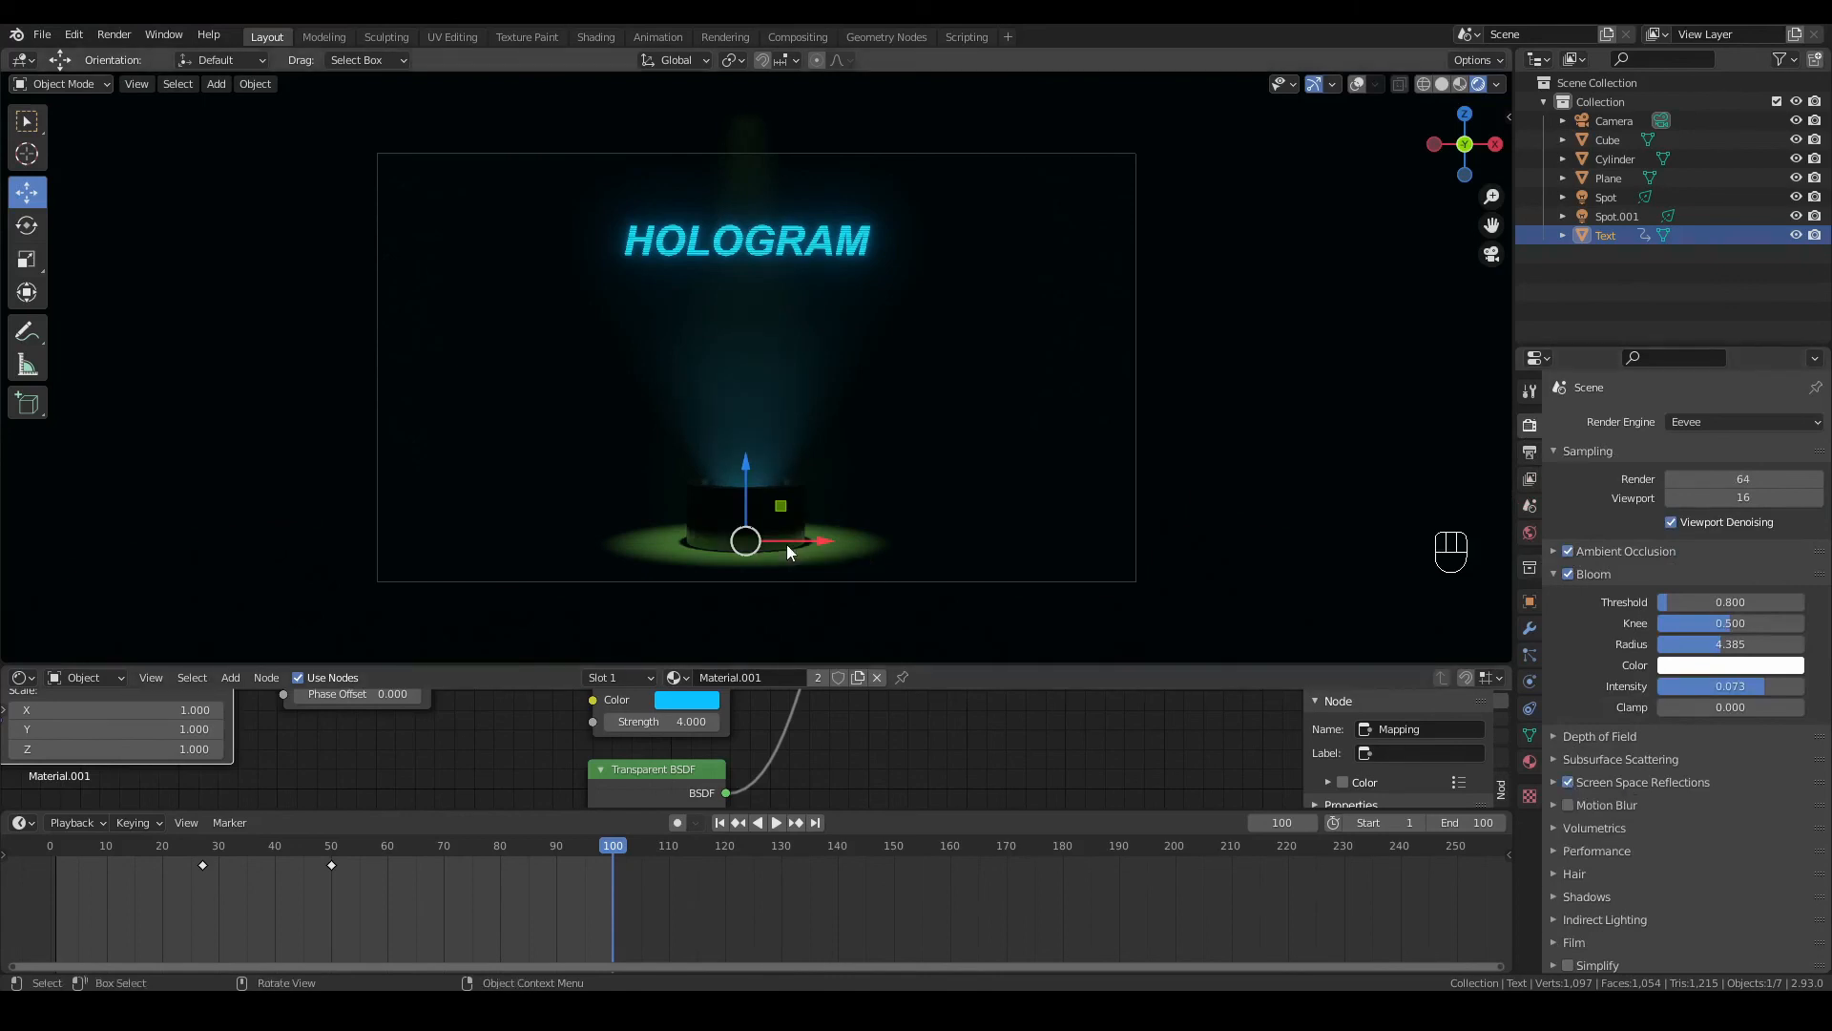
left_click(998, 402)
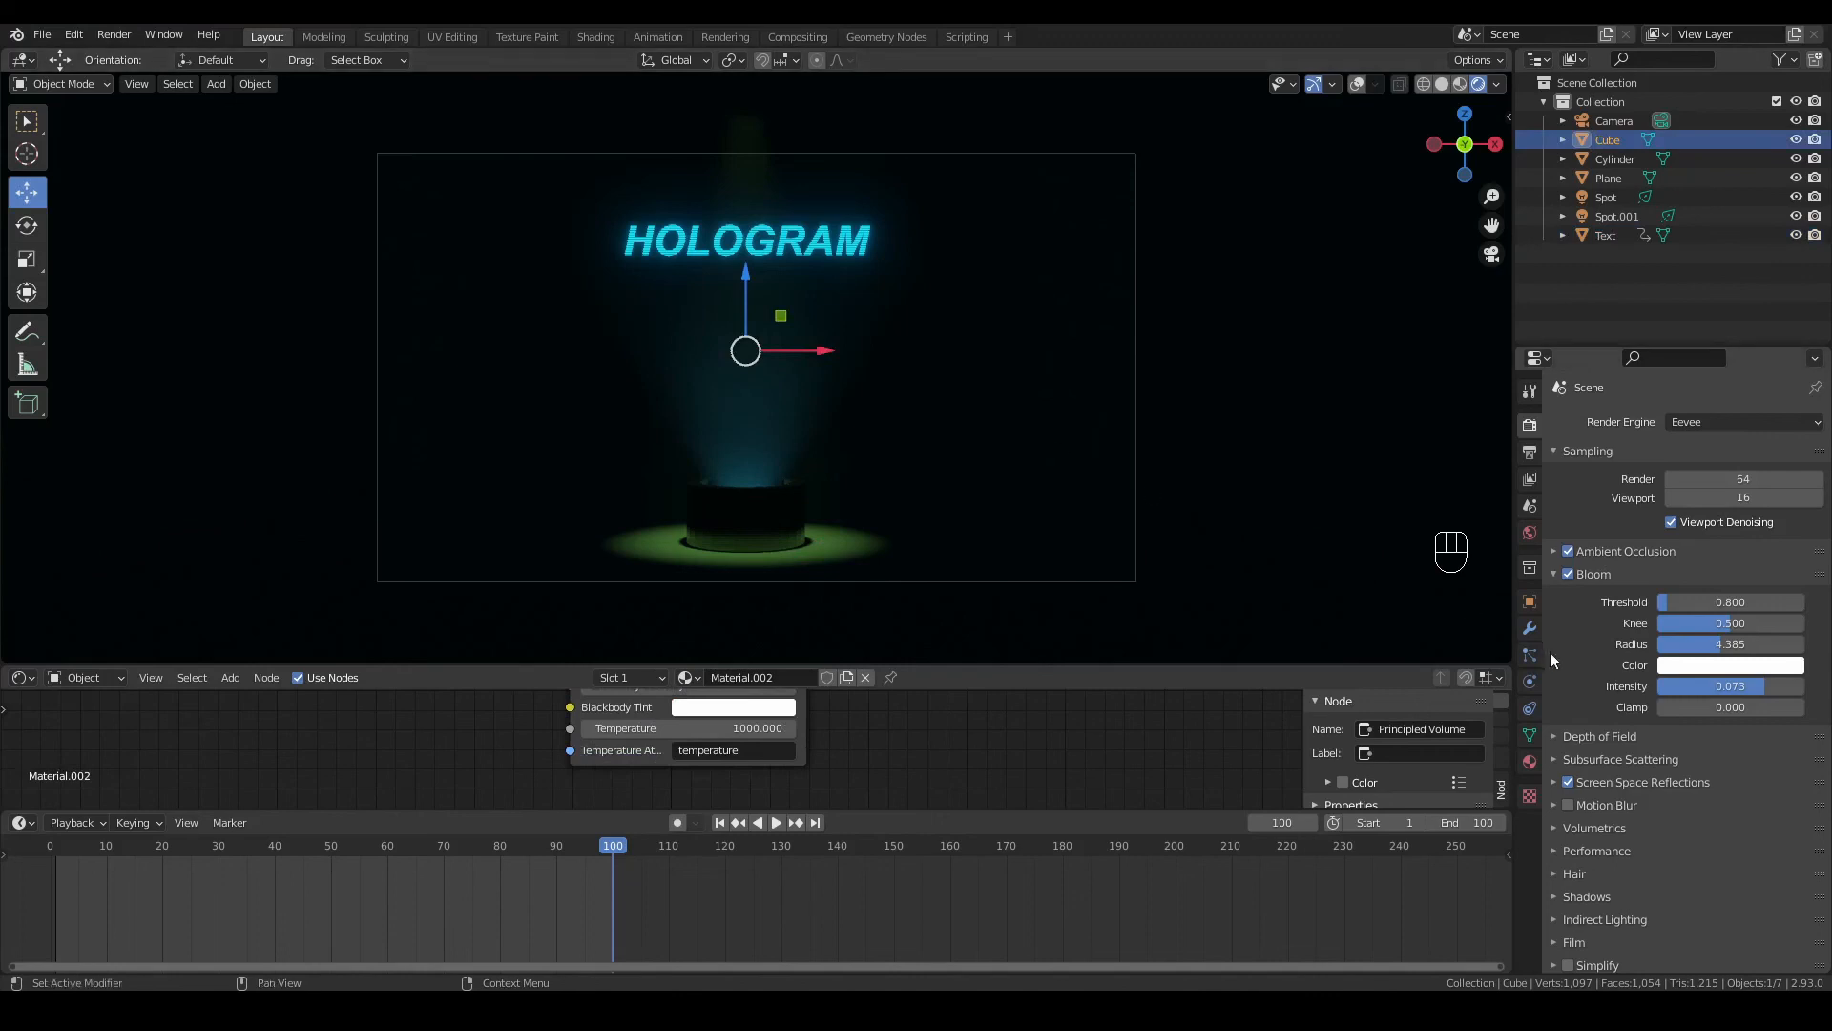
Step: Set the output frame rate to 25 fps
left_click(1530, 451)
left_click(1811, 663)
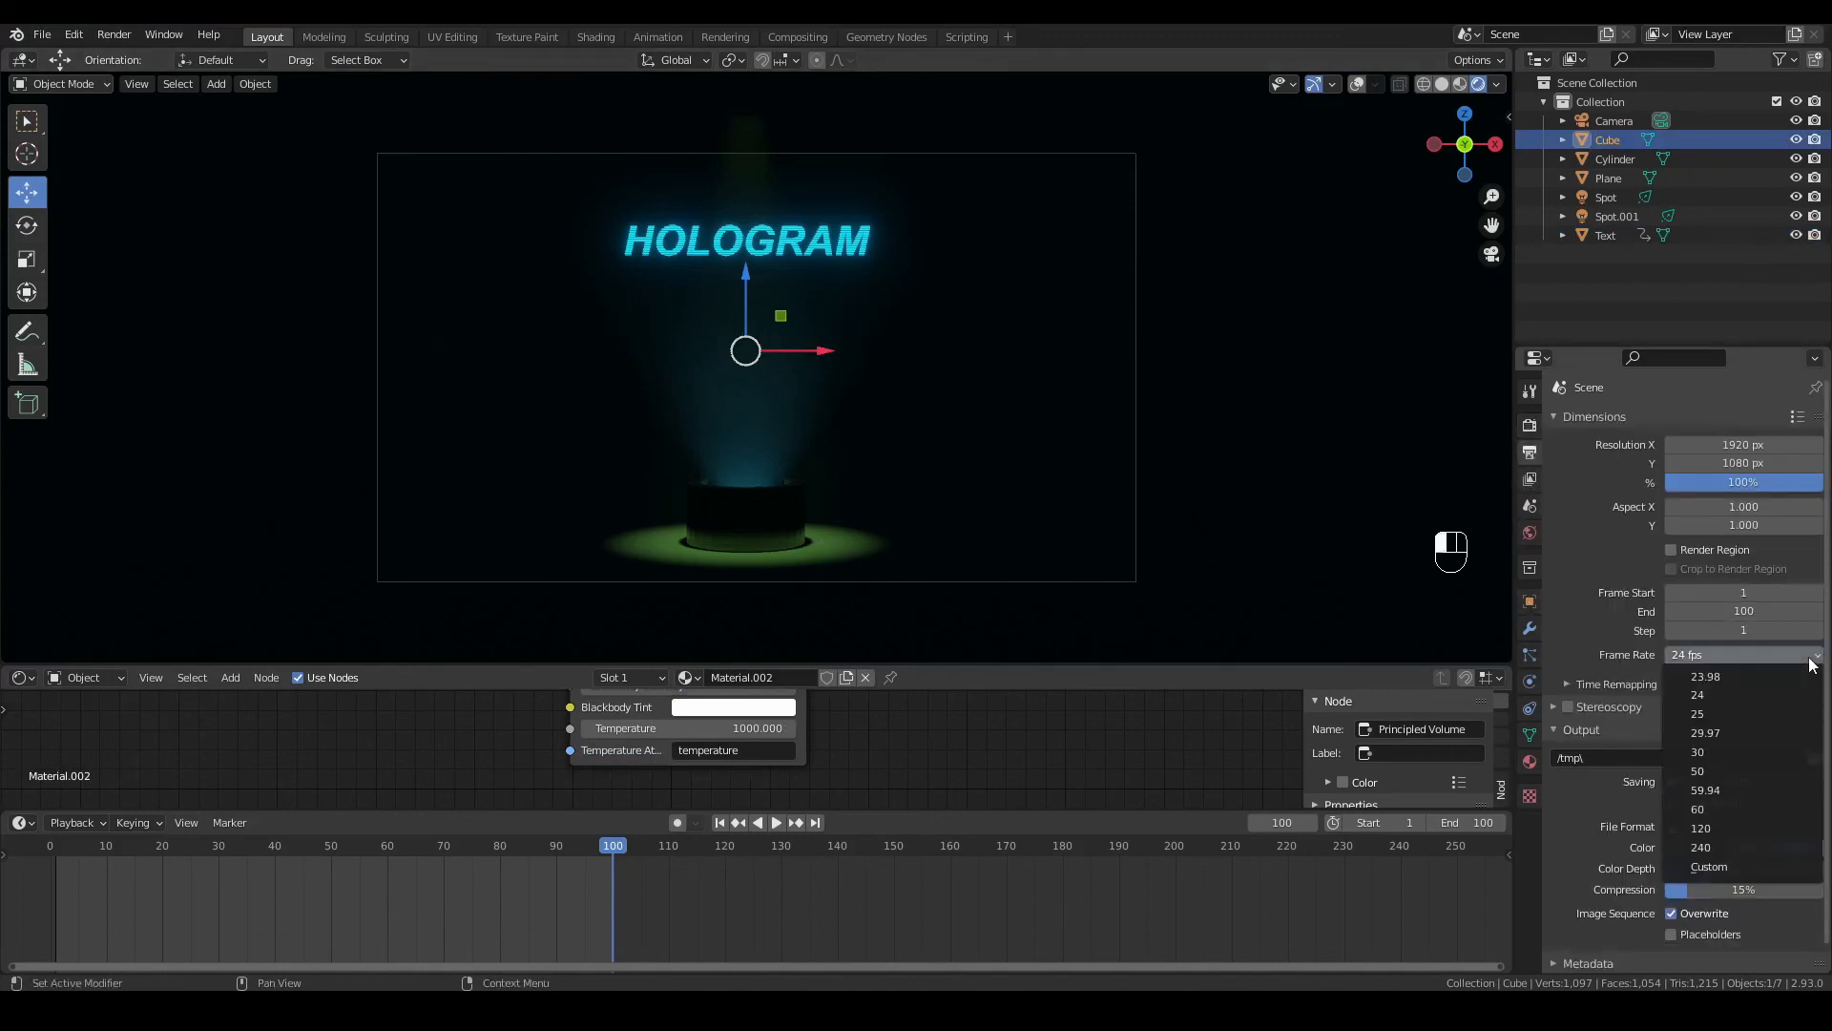
left_click(1775, 685)
Step: Set the output to "hOLOGRM TUTORIAL" in the Downloads folder, as FFmpeg Video with the H264 in MP4 encoding preset
left_click(1814, 760)
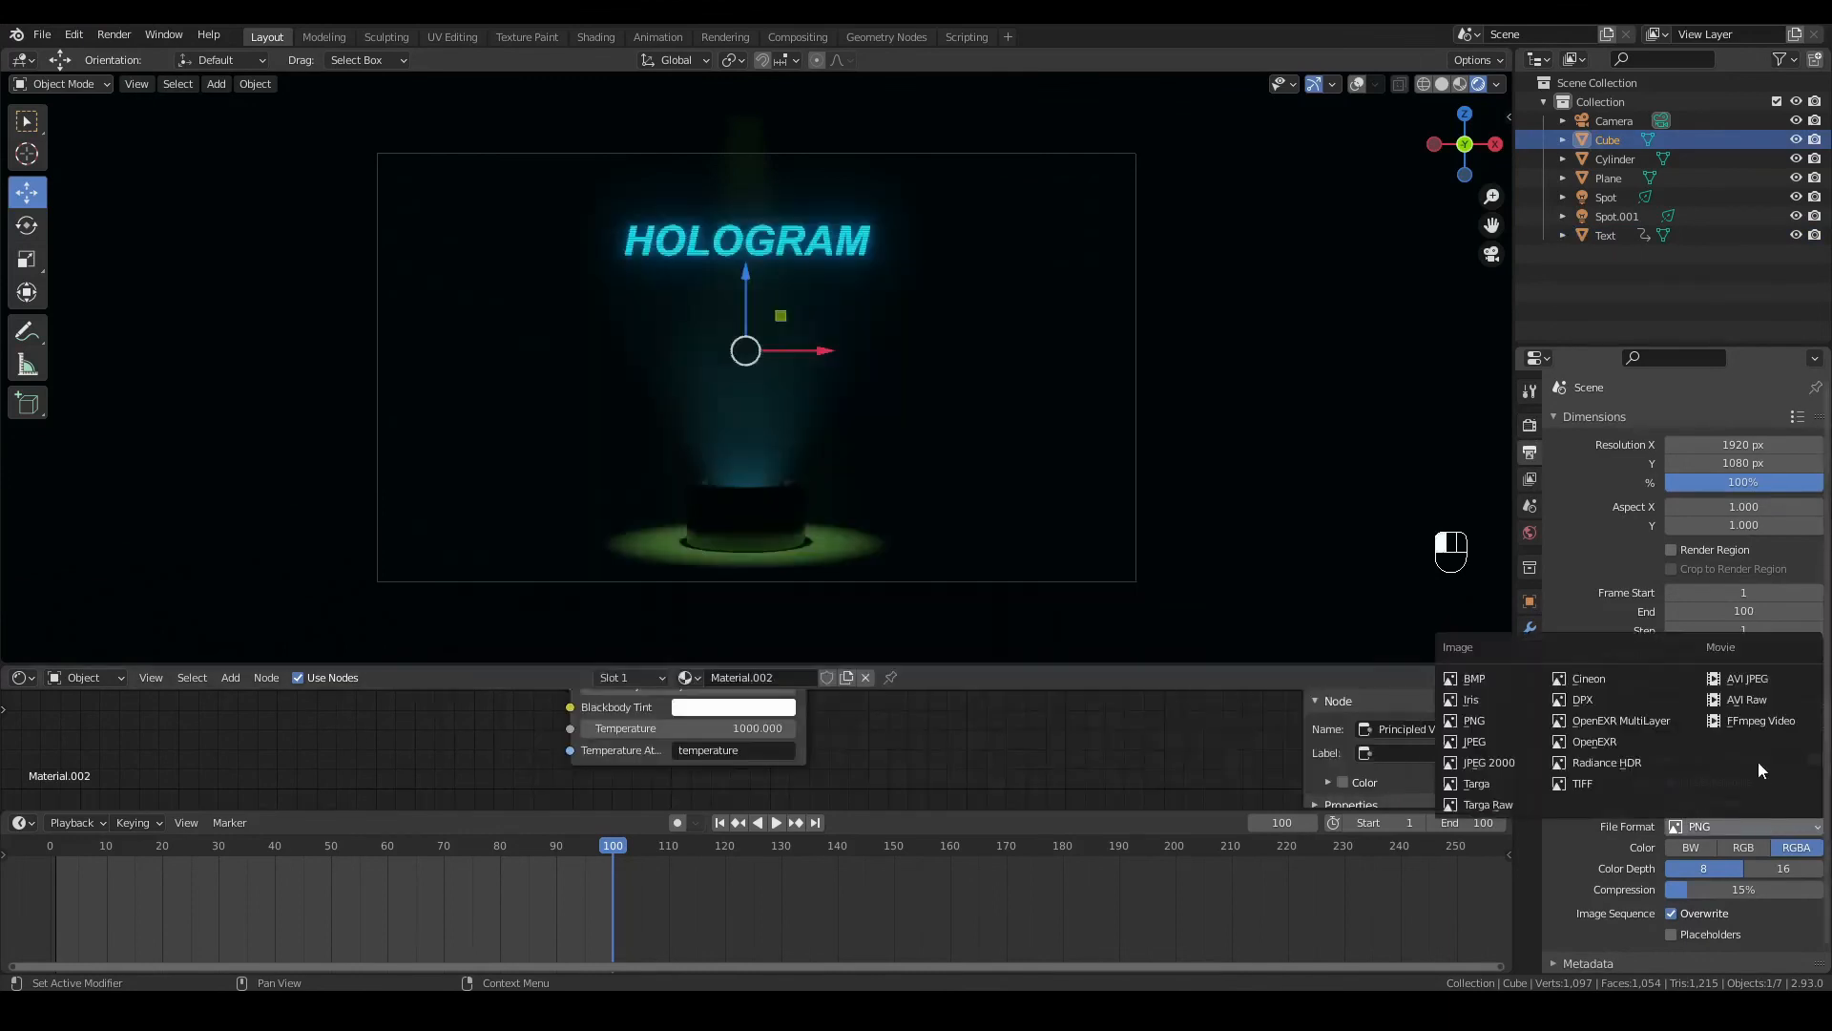
left_click(1760, 745)
left_click(1797, 876)
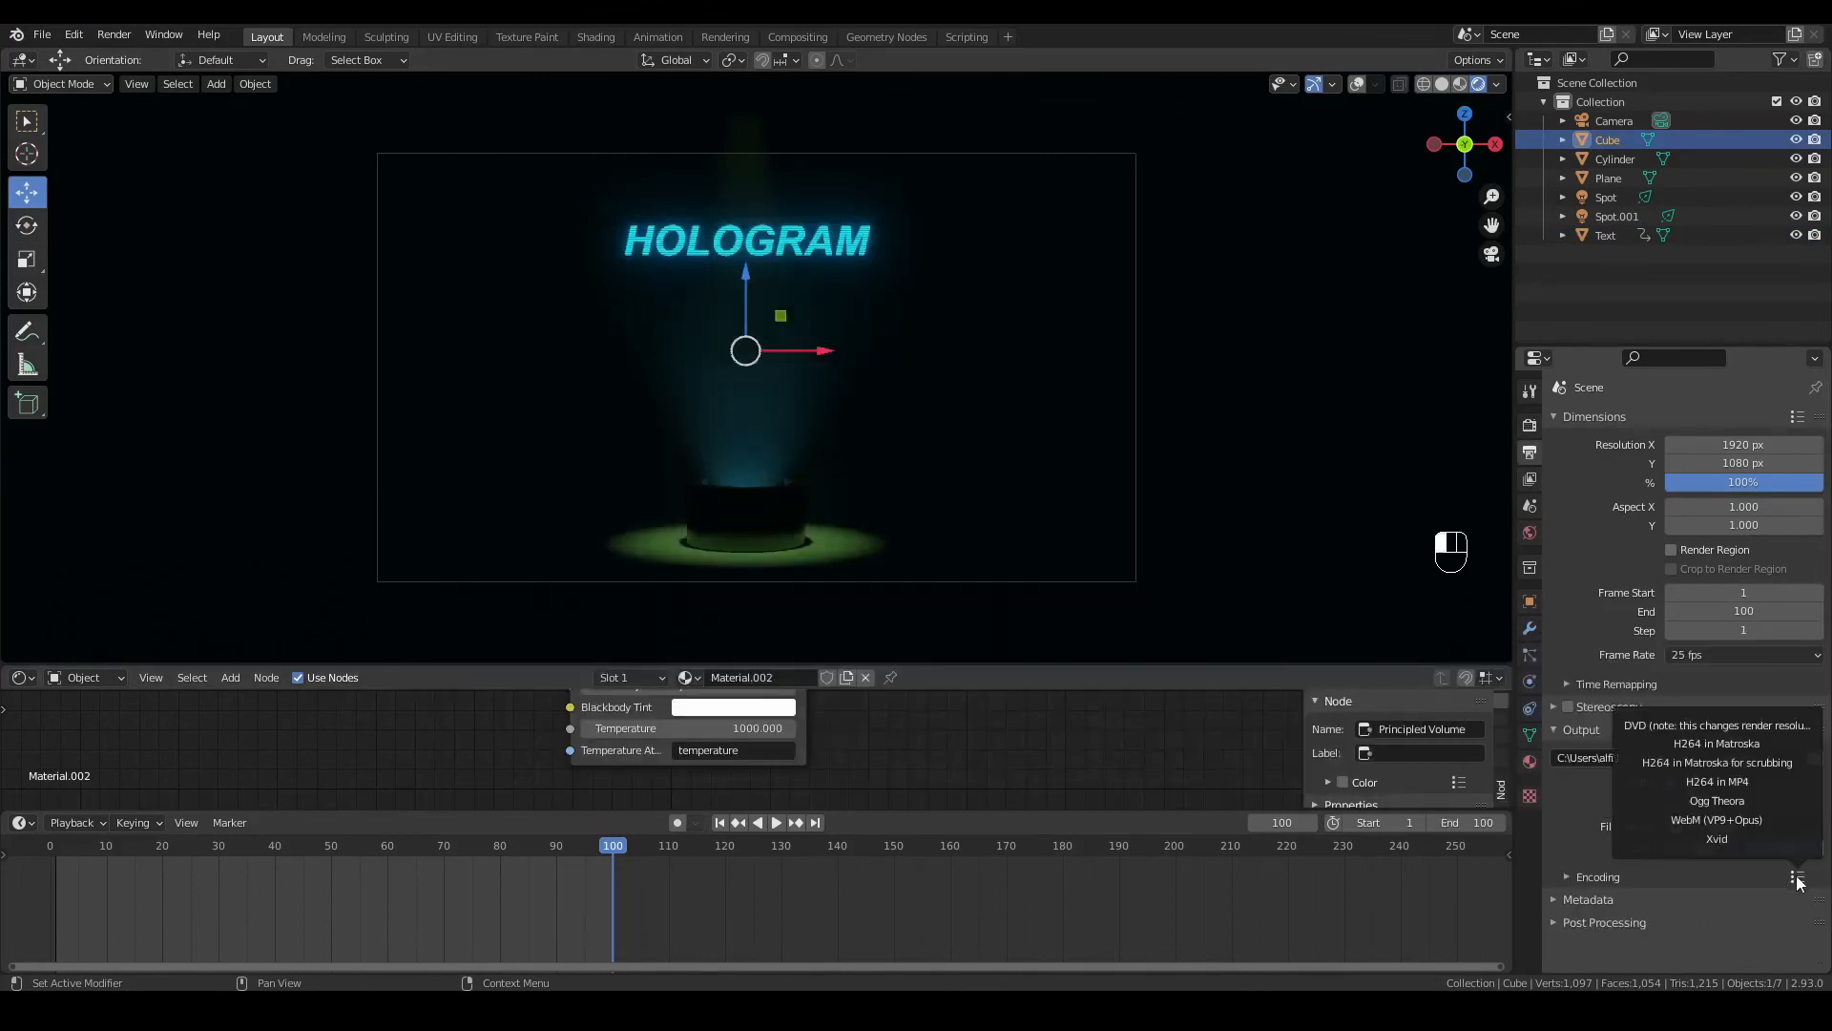
left_click(1737, 784)
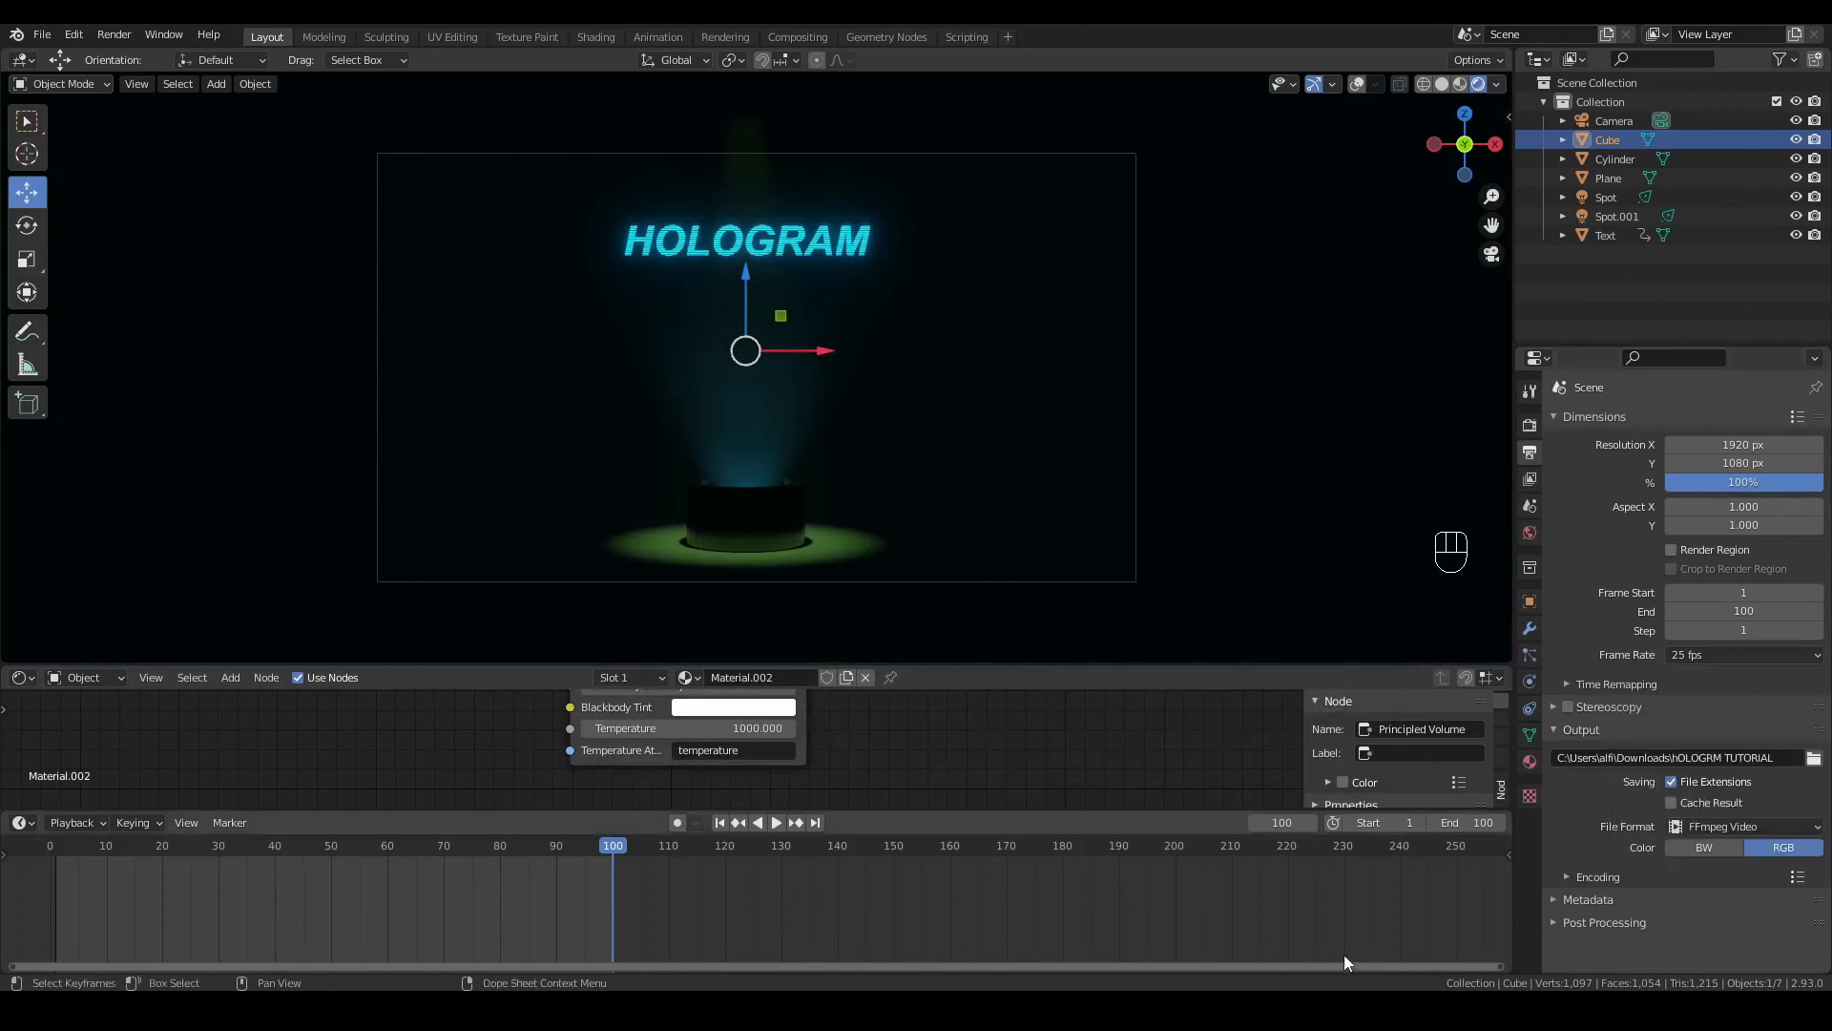
Step: Render the animation
left_click(112, 34)
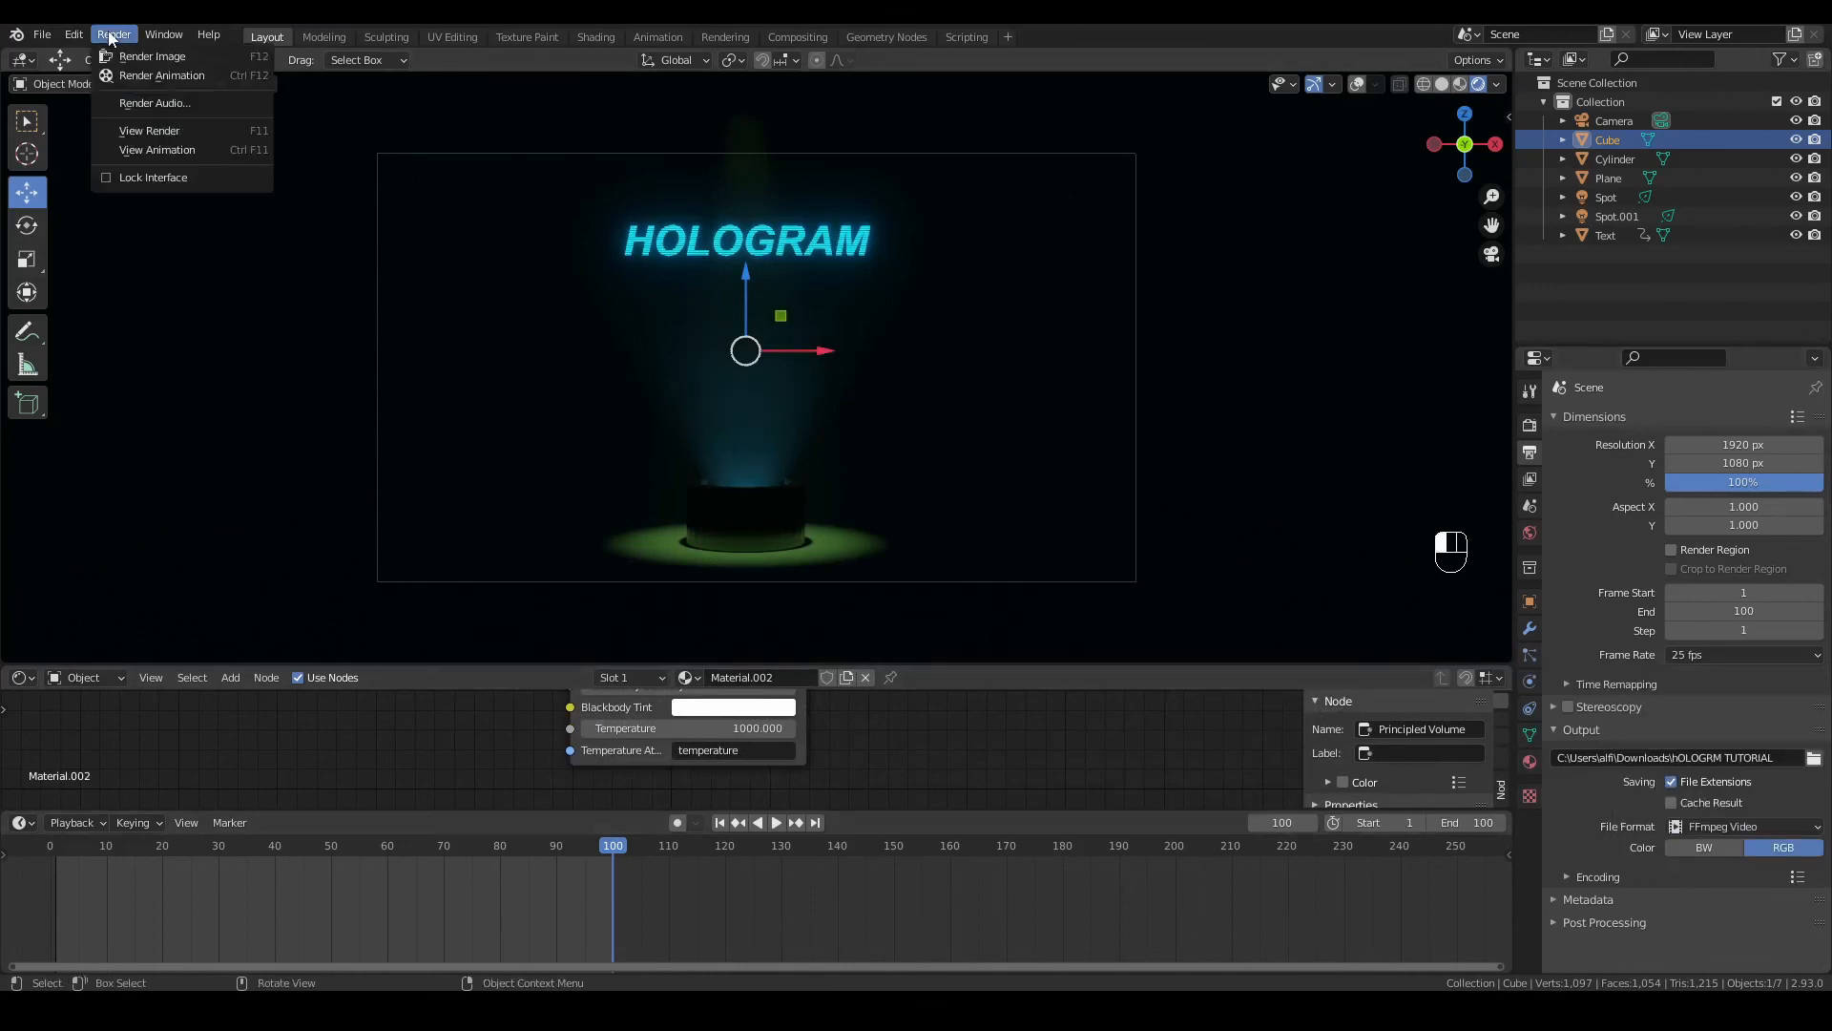